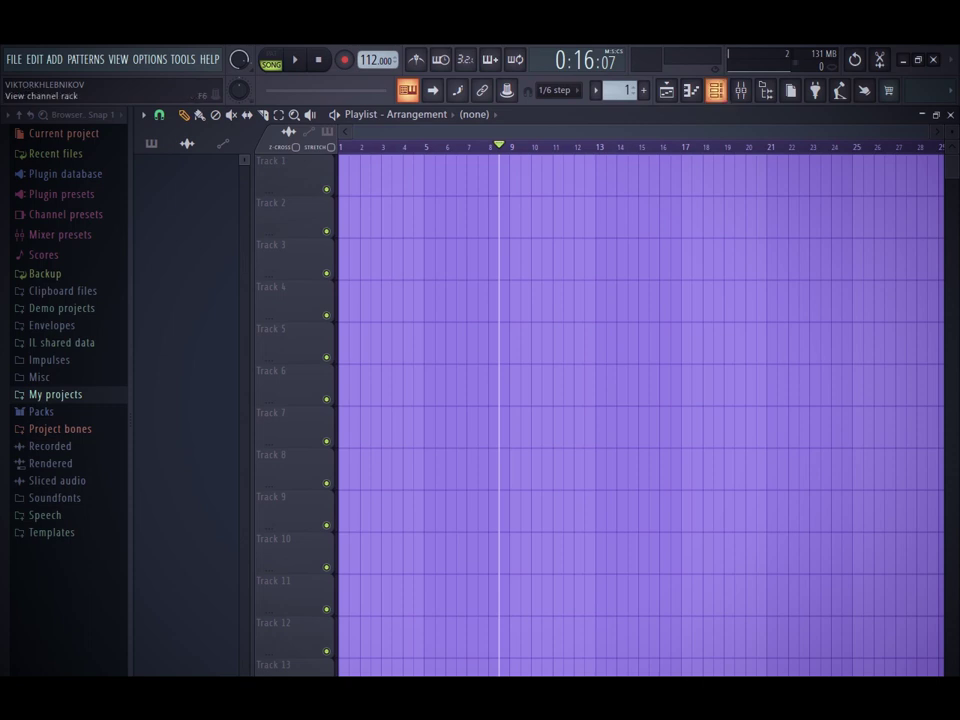
Refresh the browser's plugin list with a fast scan
left_click(716, 90)
right_click(290, 244)
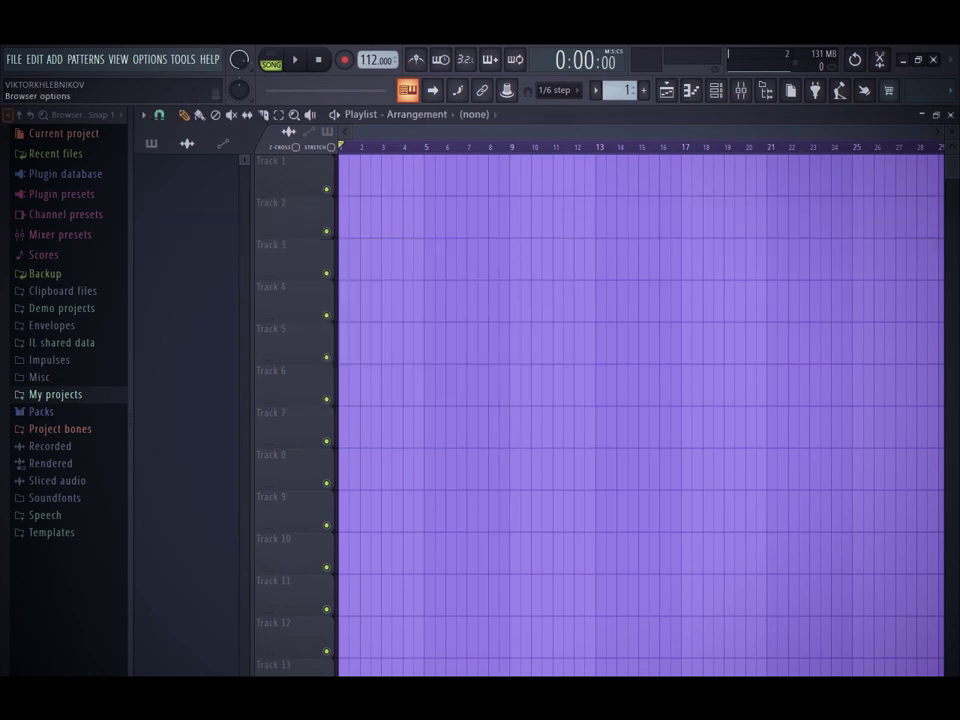
left_click(8, 114)
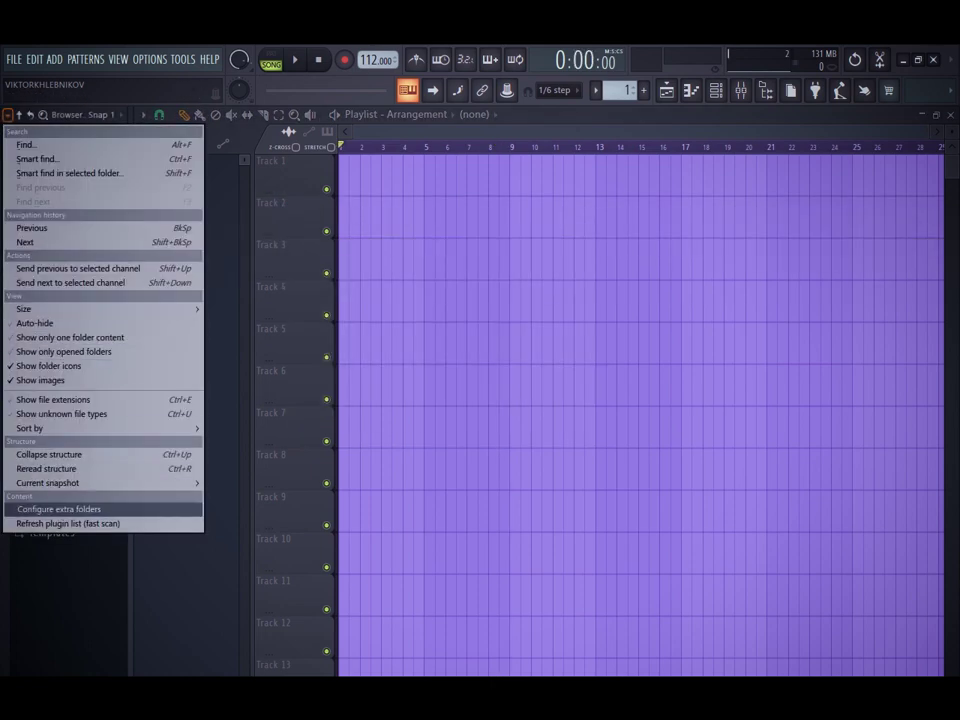
left_click(68, 523)
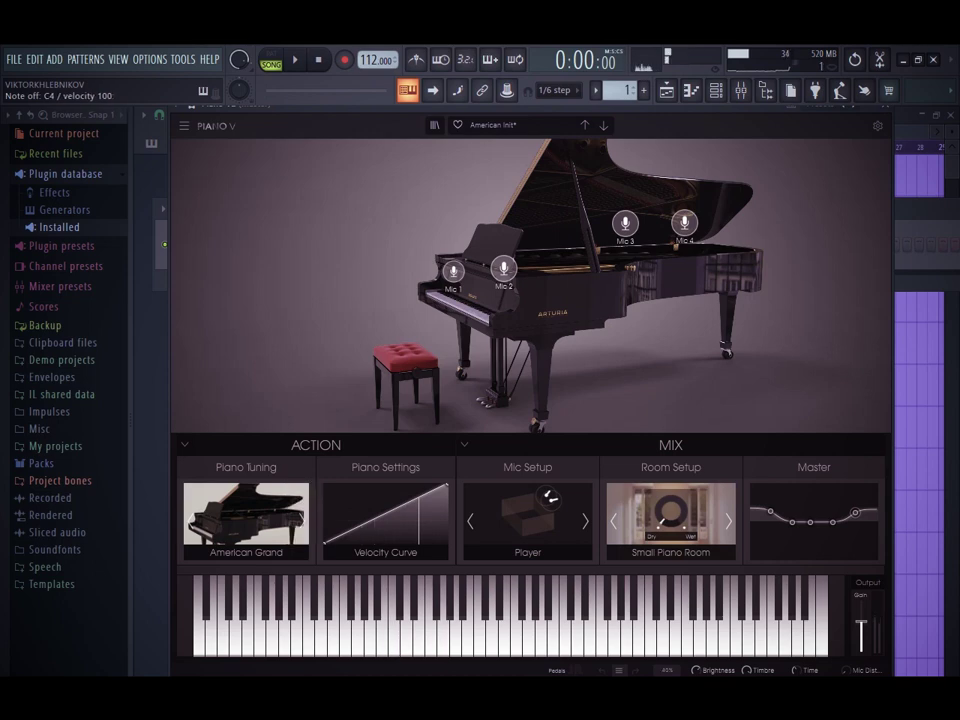
Switch the Piano V model from American Grand to Pop Grand
left_click(301, 521)
left_click(301, 521)
left_click(301, 521)
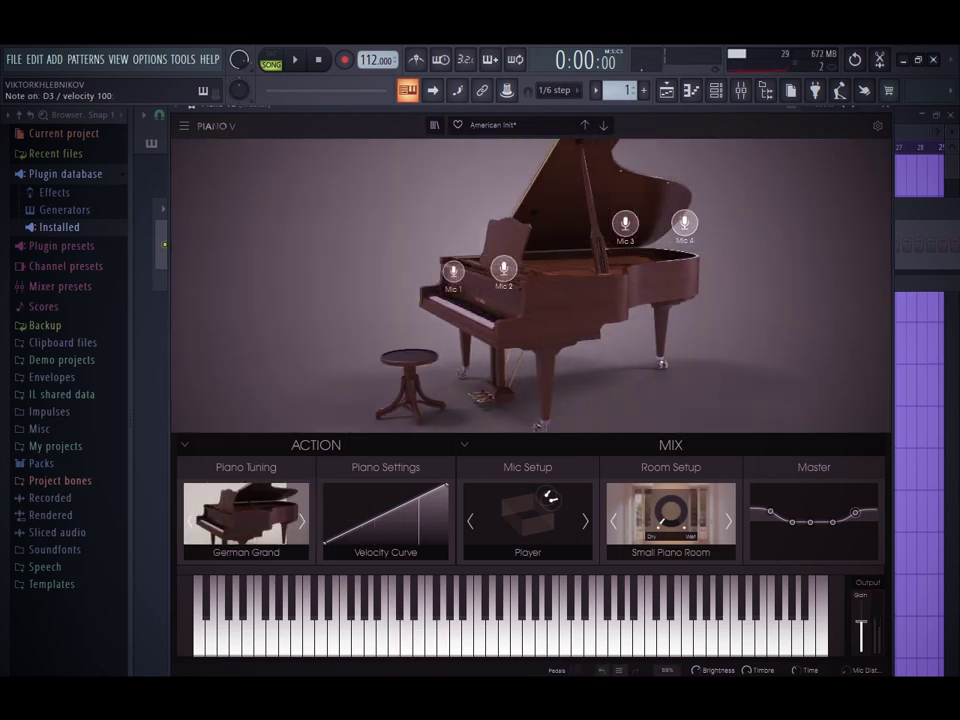
left_click(301, 521)
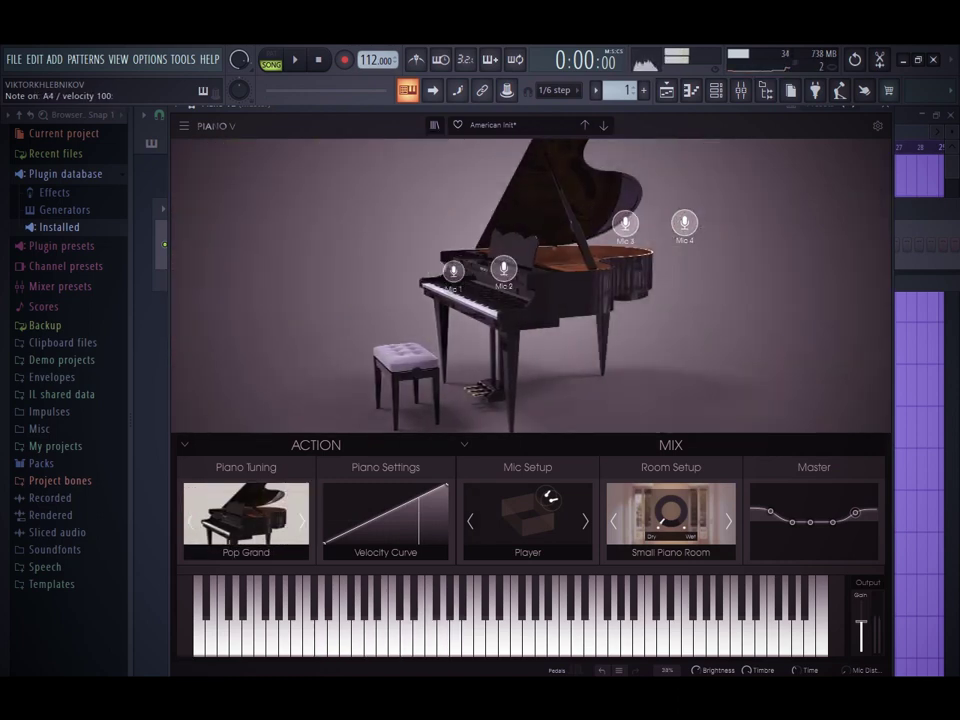
Set the Piano V room setup to Acoustic Concert Hall
left_click(729, 521)
left_click(729, 521)
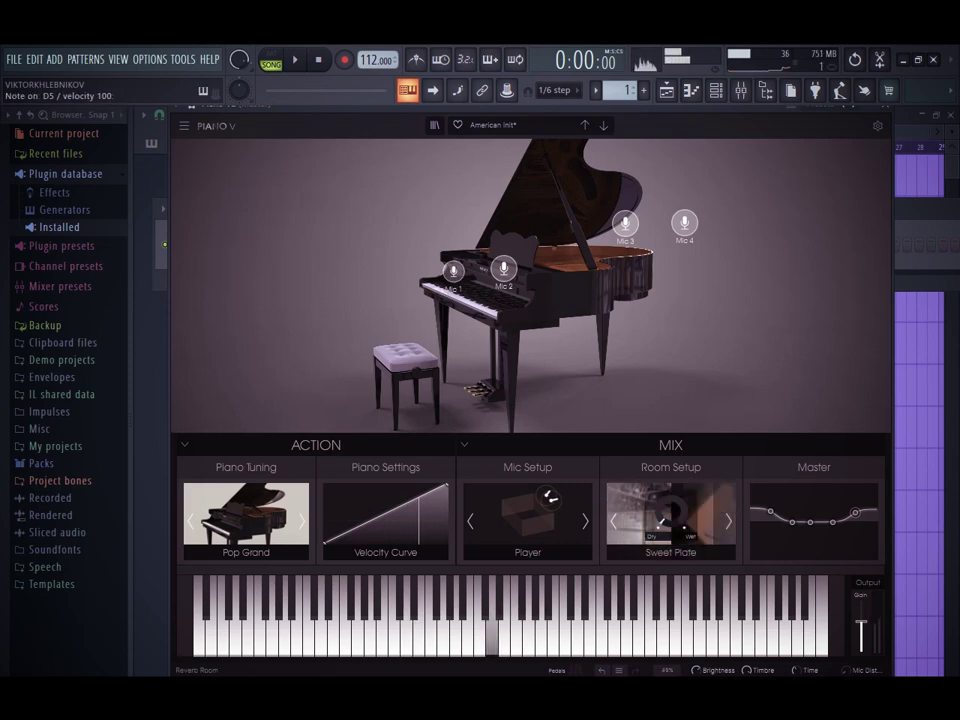
left_click(729, 521)
left_click(729, 521)
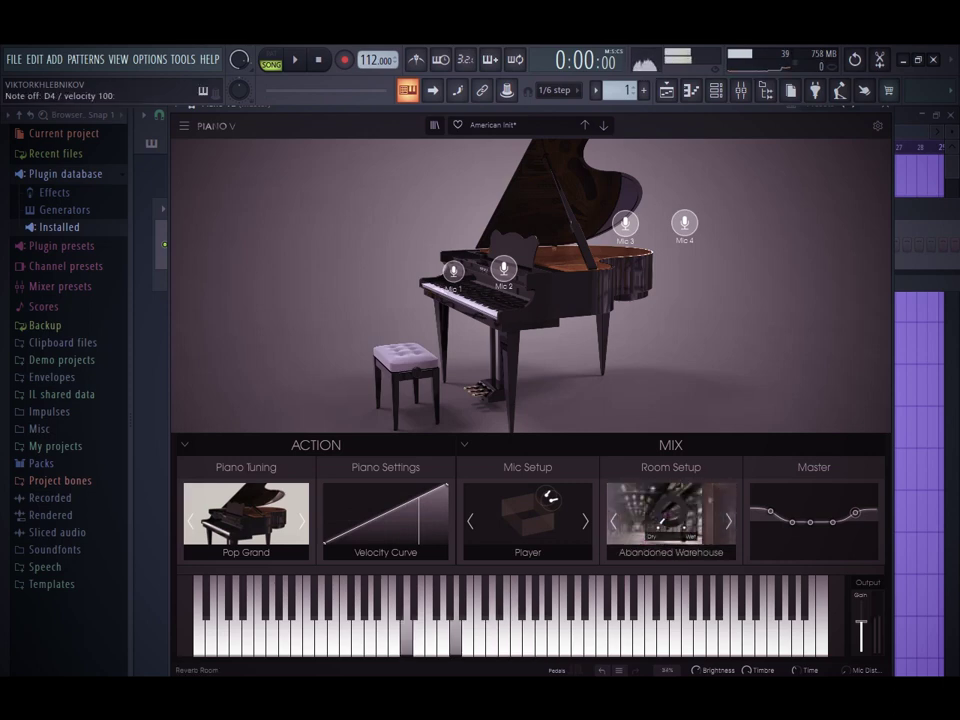
left_click(729, 521)
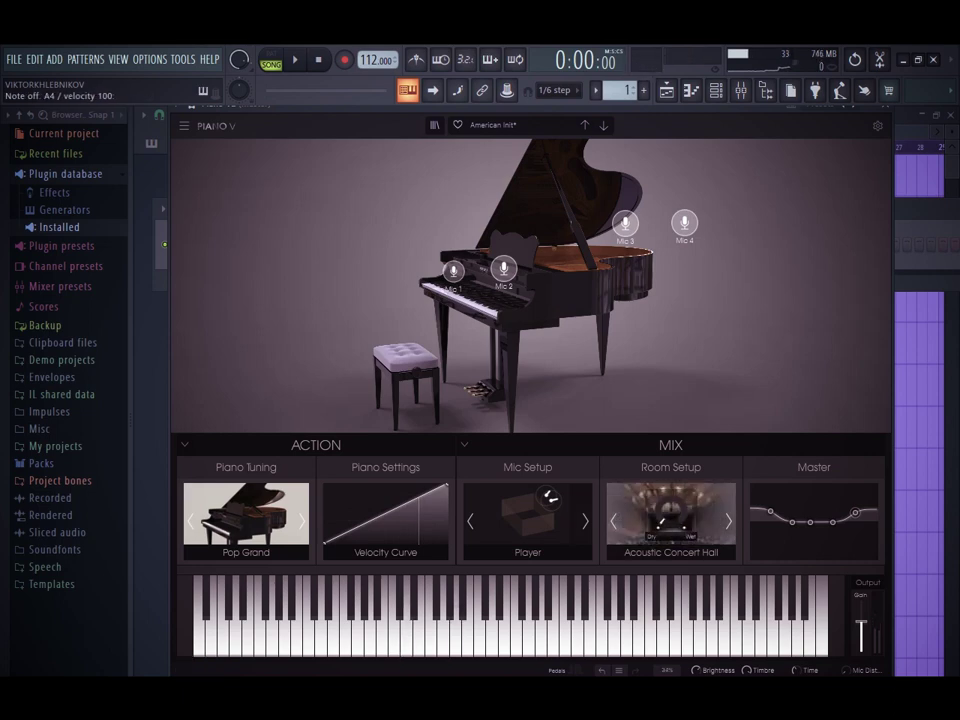
Audition the Piano V mic setups, including Close Mic, Studio AB and Classical AB, and return to Player
left_click(586, 521)
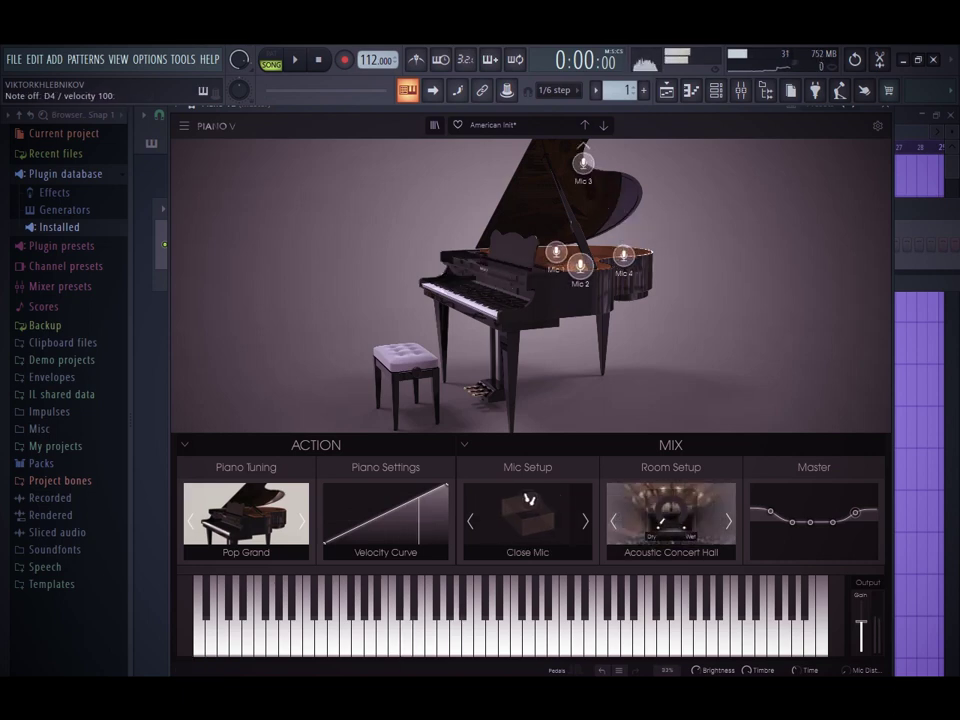
left_click(586, 521)
left_click(586, 521)
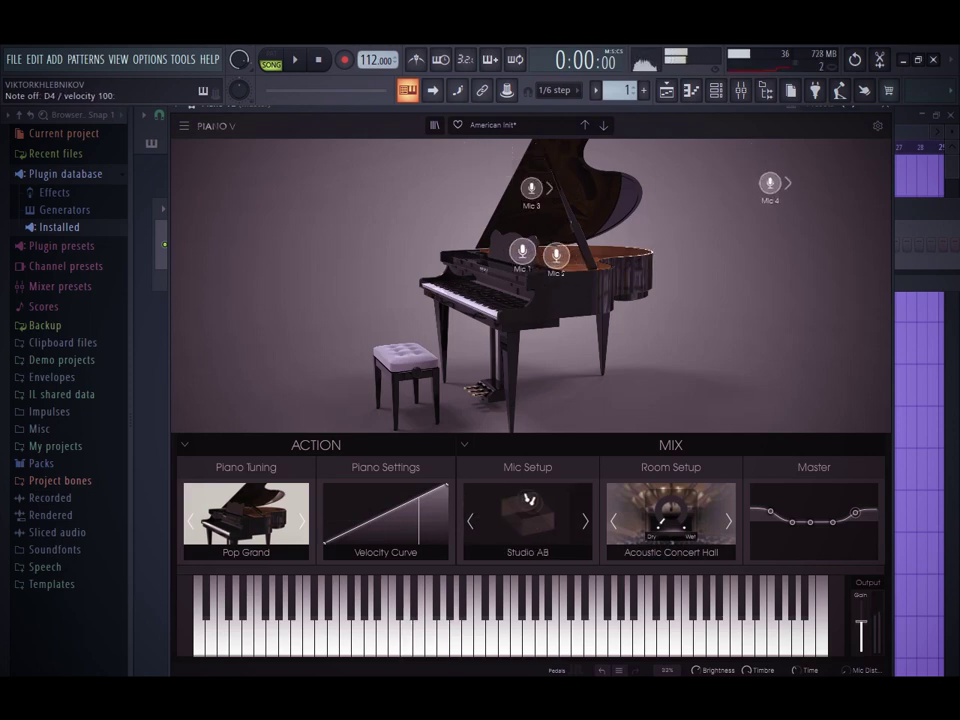
left_click(586, 521)
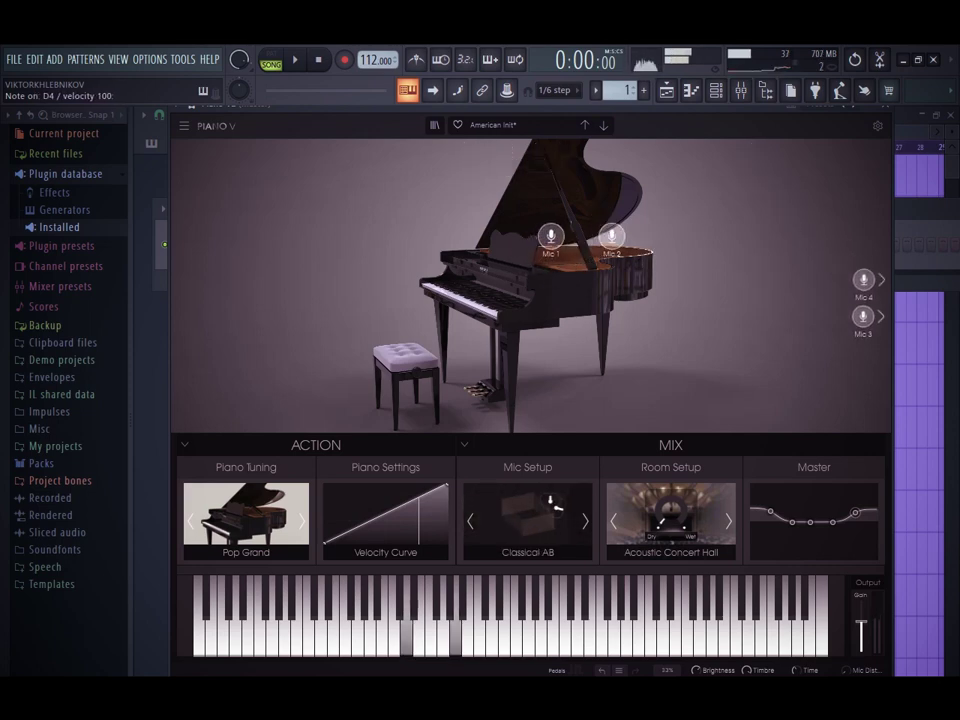
left_click(586, 521)
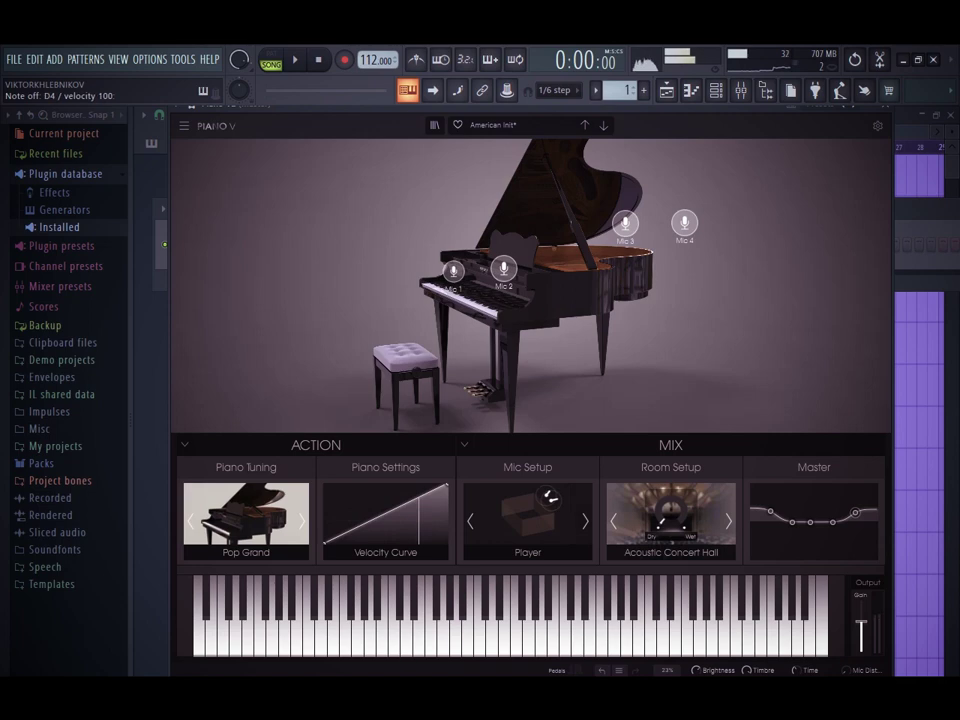
Close the Piano V window and open the Piano V2 channel's piano roll, with the velocity lane collapsed
left_click(882, 107)
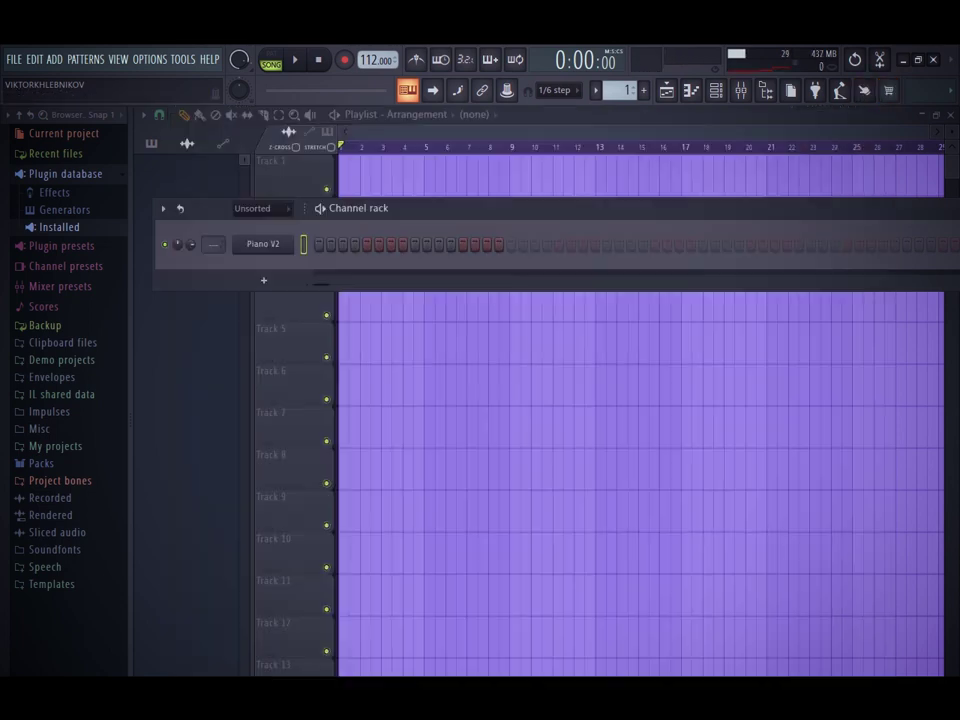
right_click(285, 244)
left_click(330, 244)
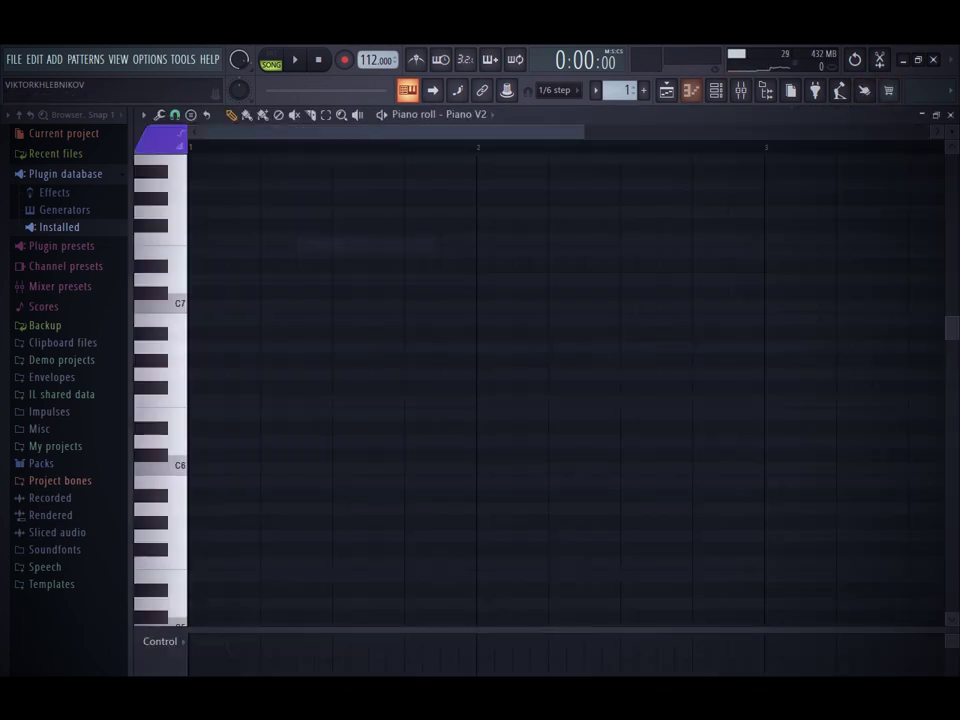
left_click_drag(582, 132, 930, 132)
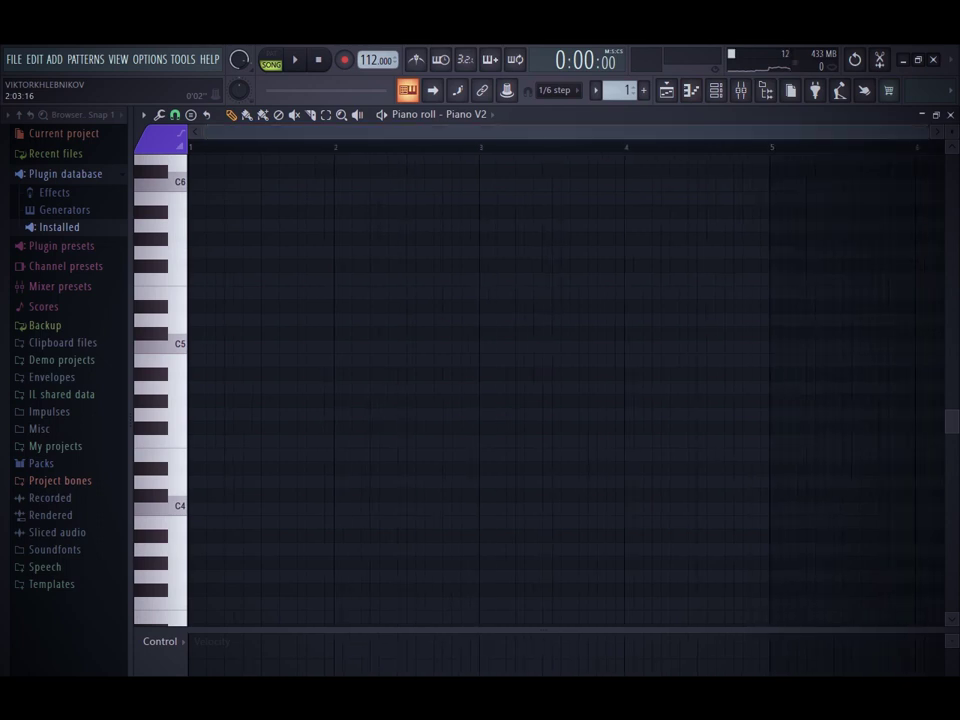
left_click_drag(458, 630, 458, 674)
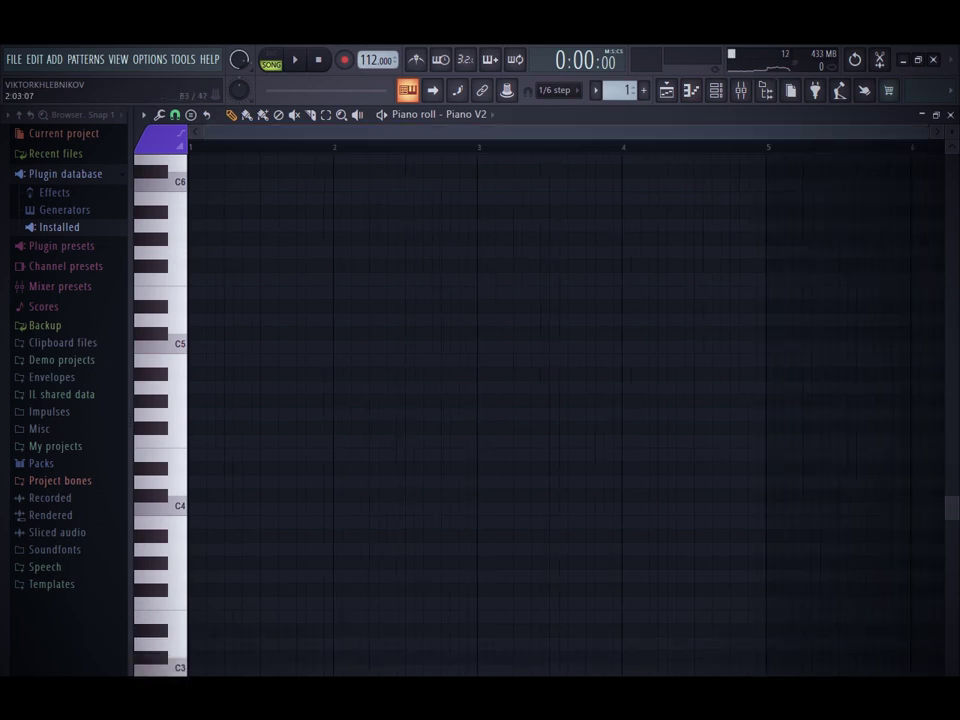
left_click(144, 115)
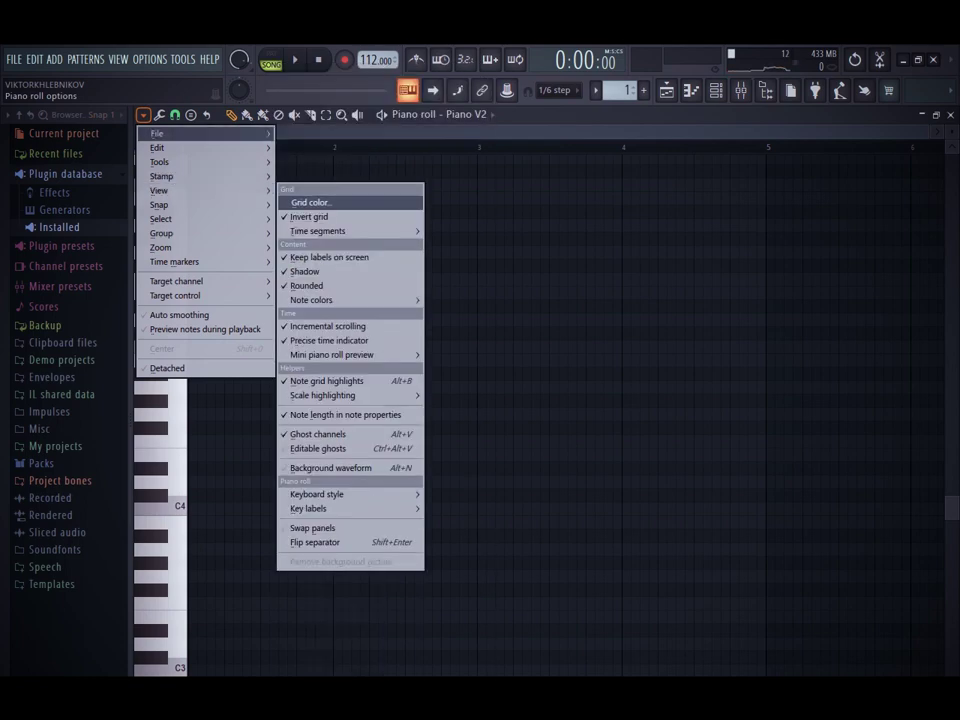
left_click(191, 115)
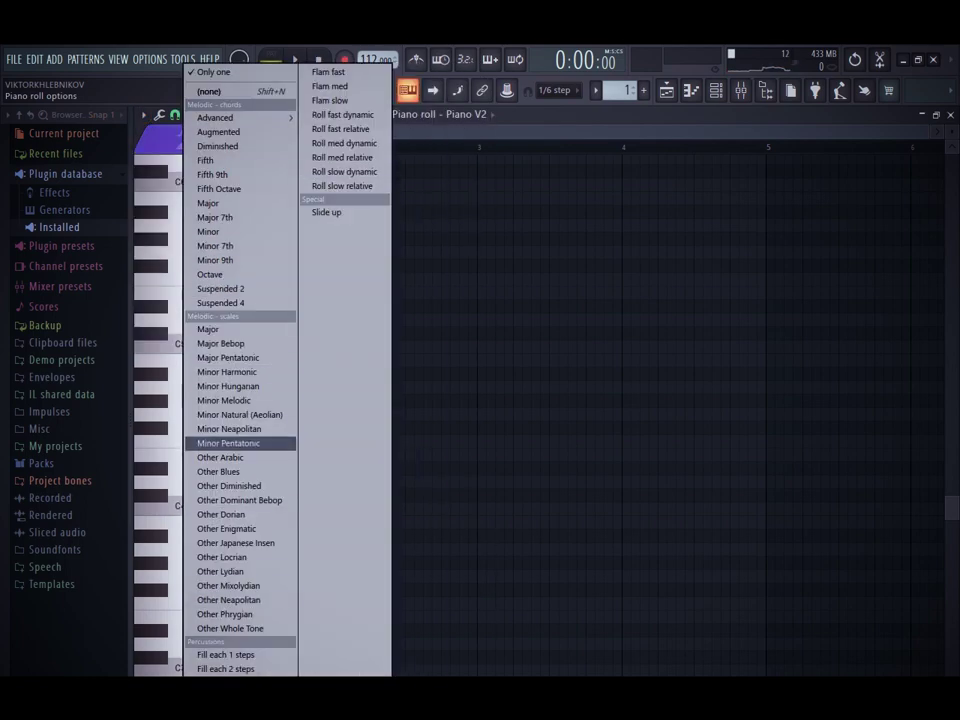
left_click(326, 212)
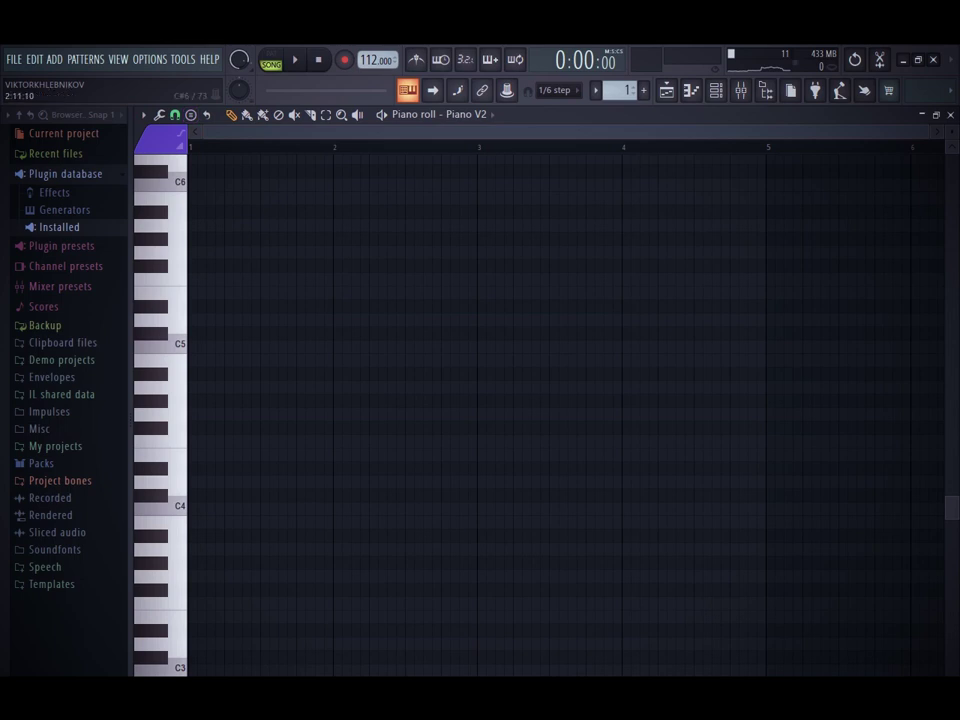
left_click(143, 115)
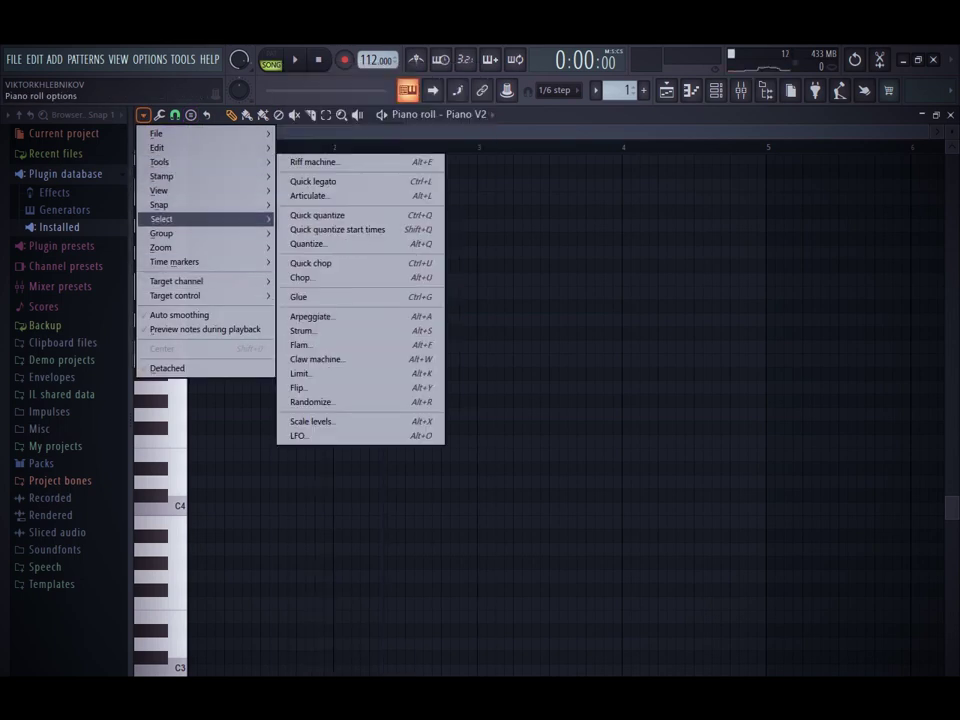
mouse_move(200, 204)
left_click(925, 145)
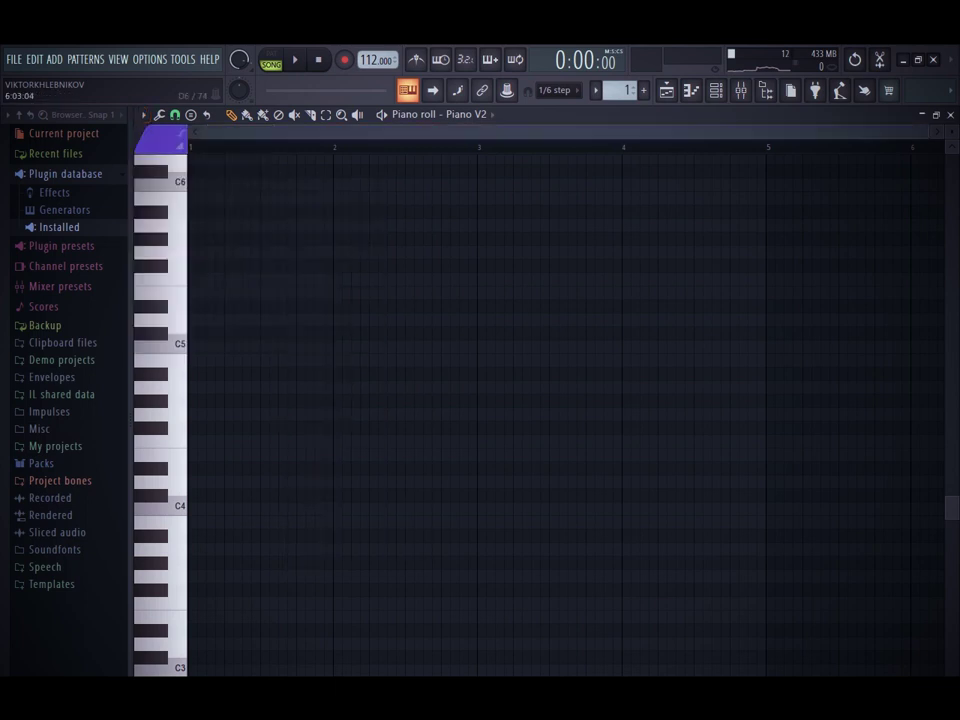
Draw a one-bar F# minor chord in bar 1 with the notes F#4, A4 and C#5
mouse_move(929, 132)
left_mouse_down()
mouse_move(671, 132)
mouse_move(935, 132)
left_mouse_up()
left_click(193, 428)
left_click_drag(204, 428, 332, 428)
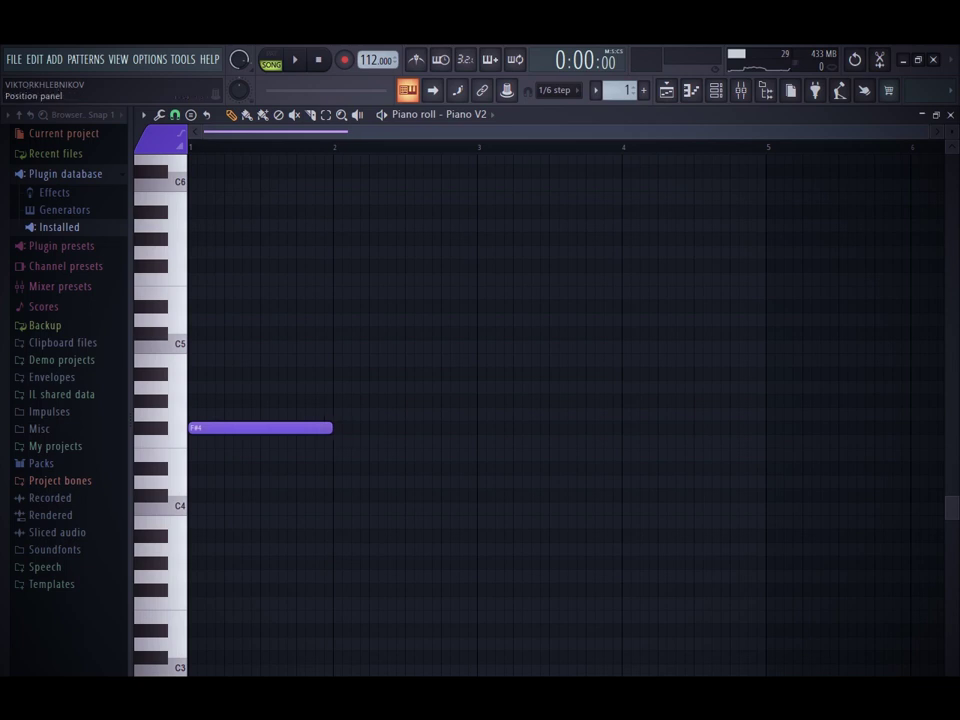
mouse_move(260, 387)
left_mouse_down()
mouse_move(260, 374)
mouse_move(260, 387)
left_mouse_up()
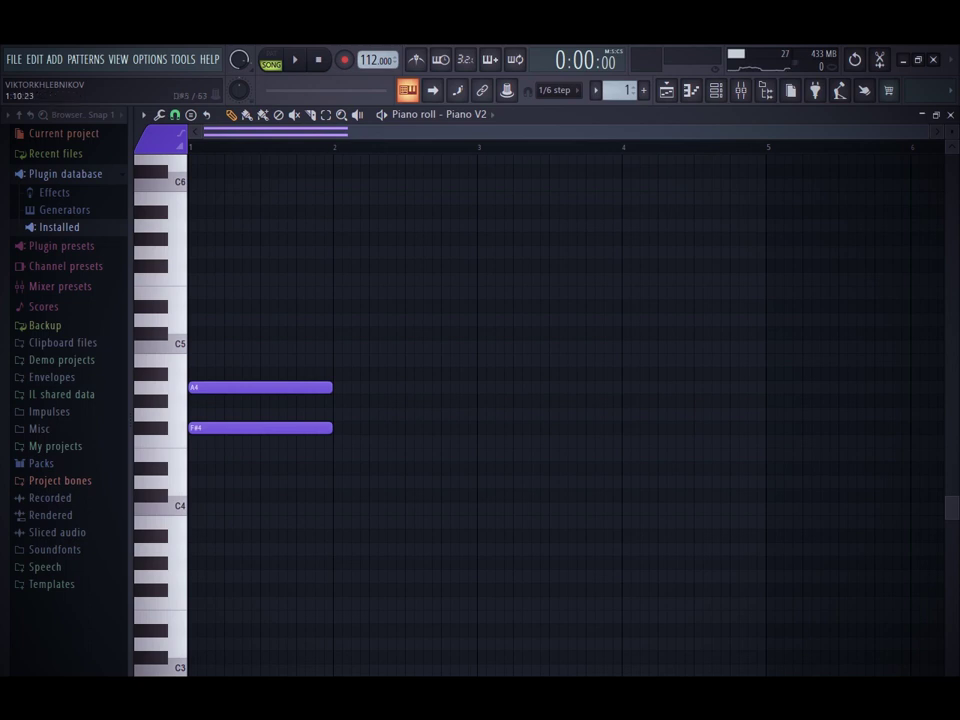
left_click(272, 333)
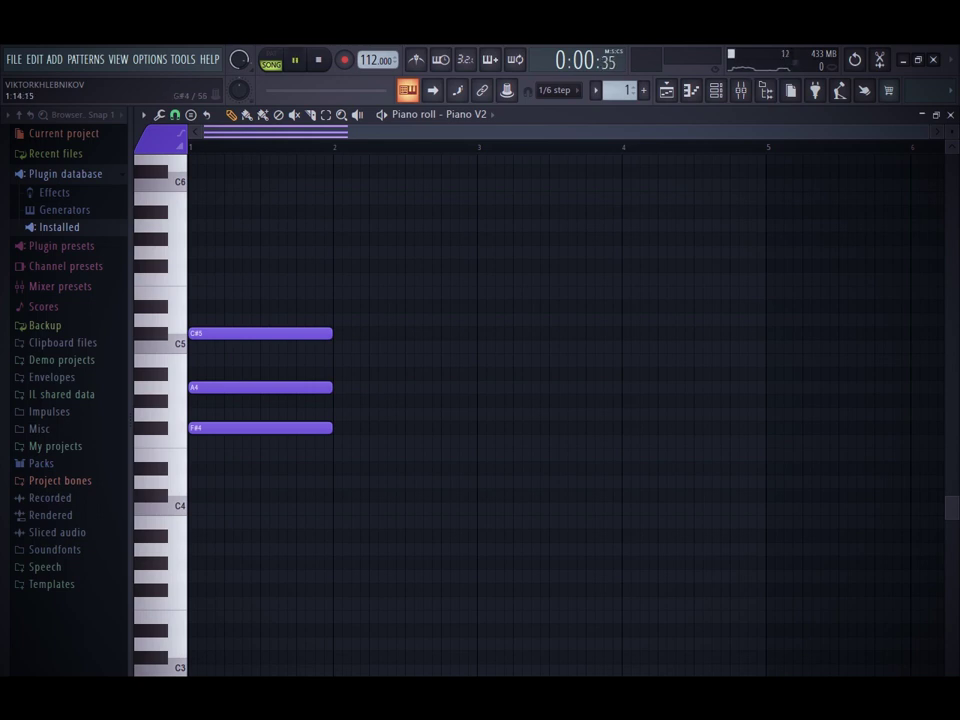
Switch playback to pattern mode and play the F# minor chord
key("space")
key("space")
key("space")
left_click(271, 60)
key("space")
key("space")
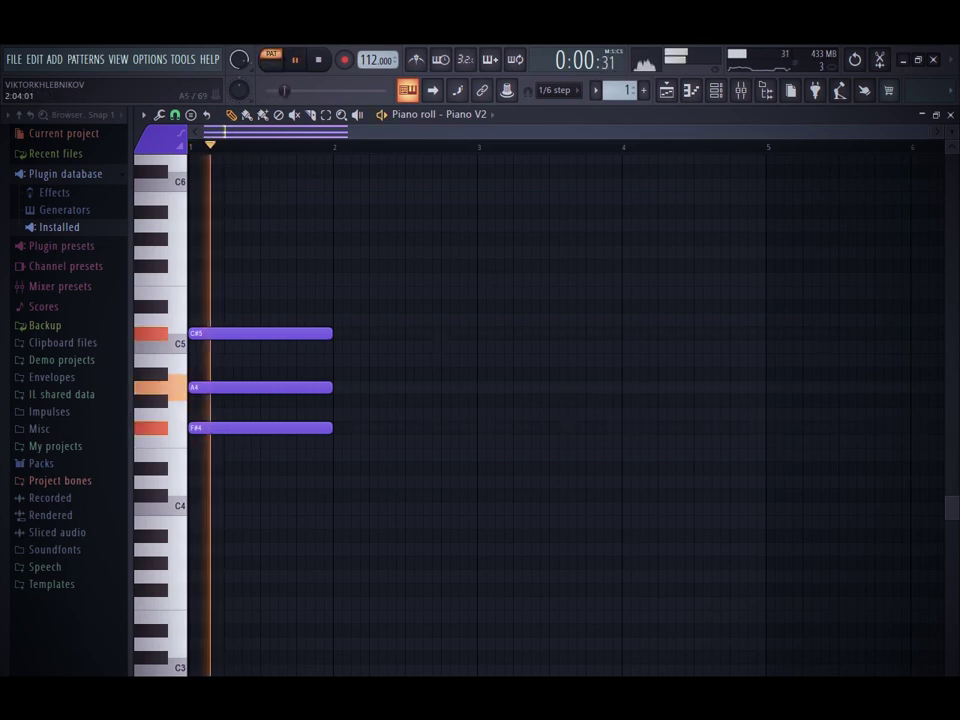
key("space")
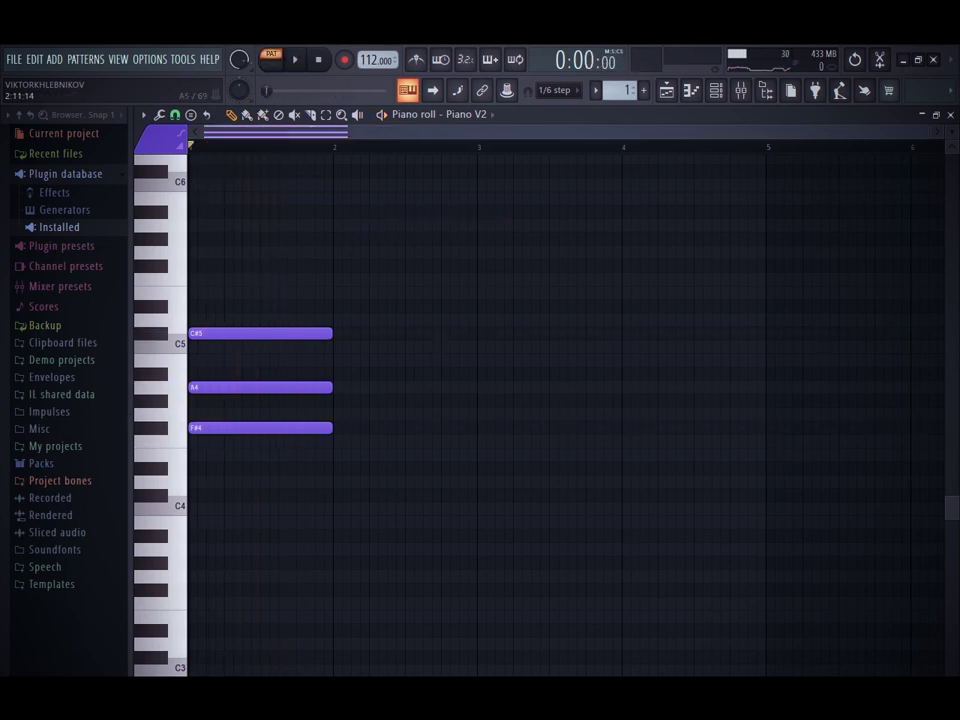
Replace the chord in bar 1 with a one-bar F# major chord of F#4, A#4 and C#5
key("Delete")
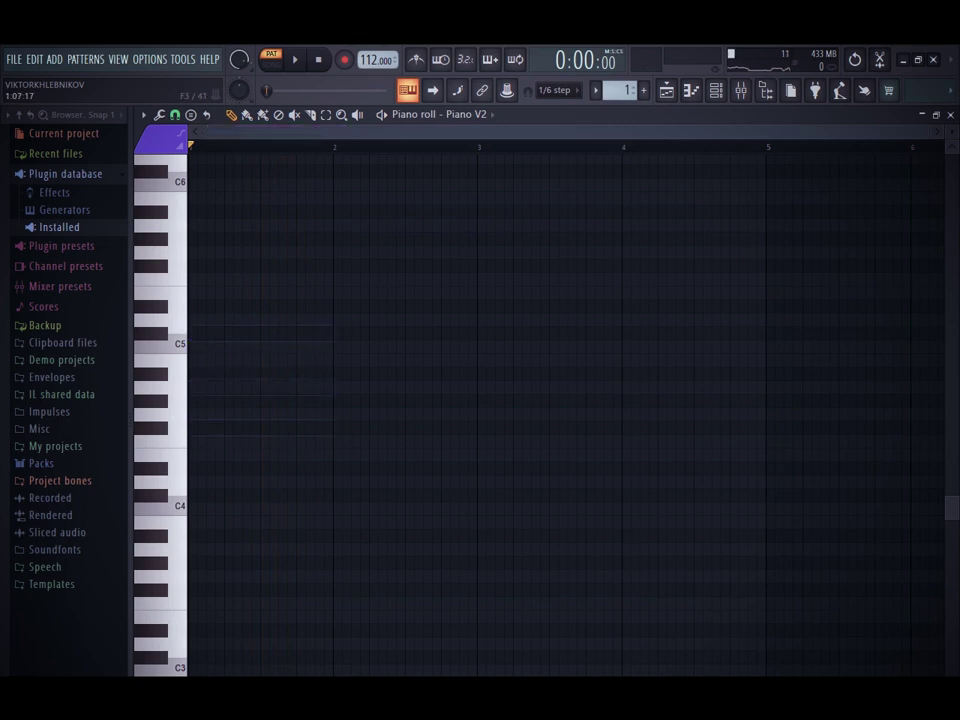
left_click(194, 428)
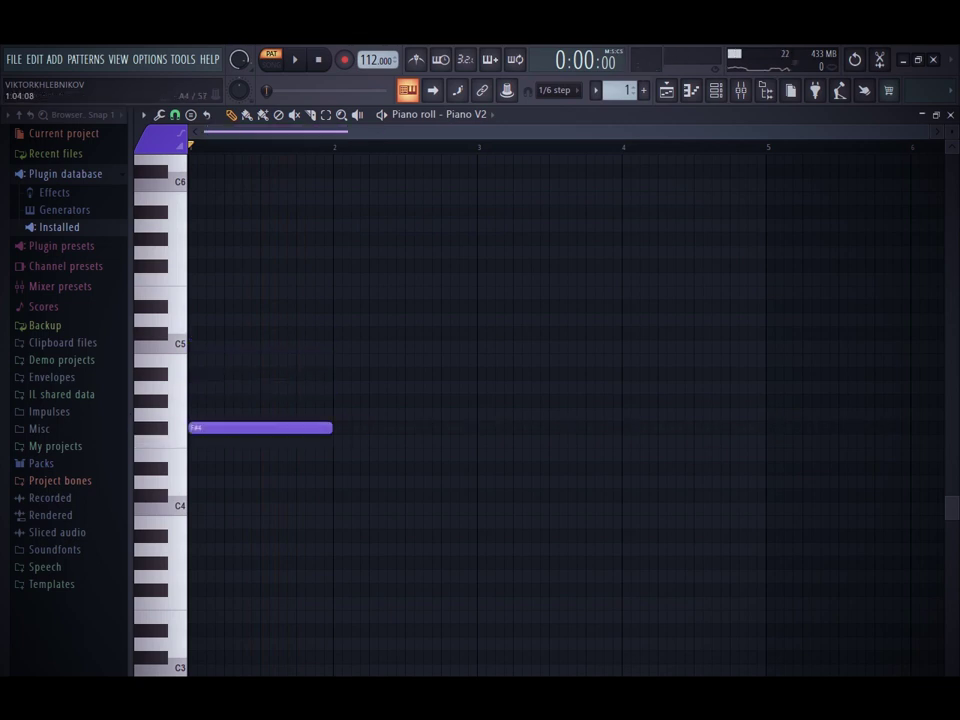
left_click(194, 374)
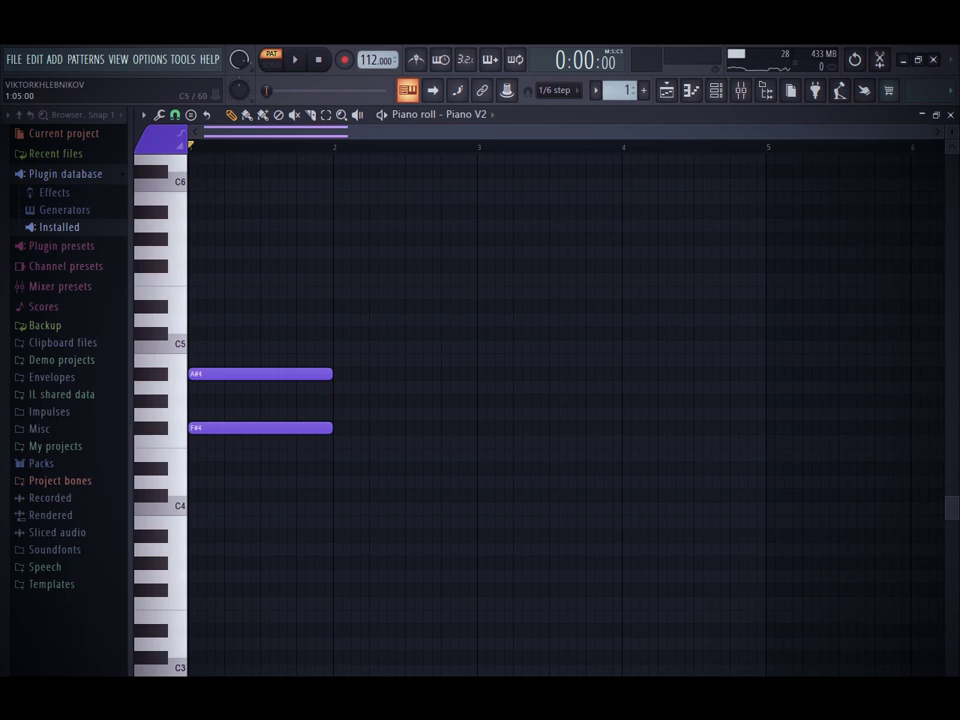
left_click(194, 333)
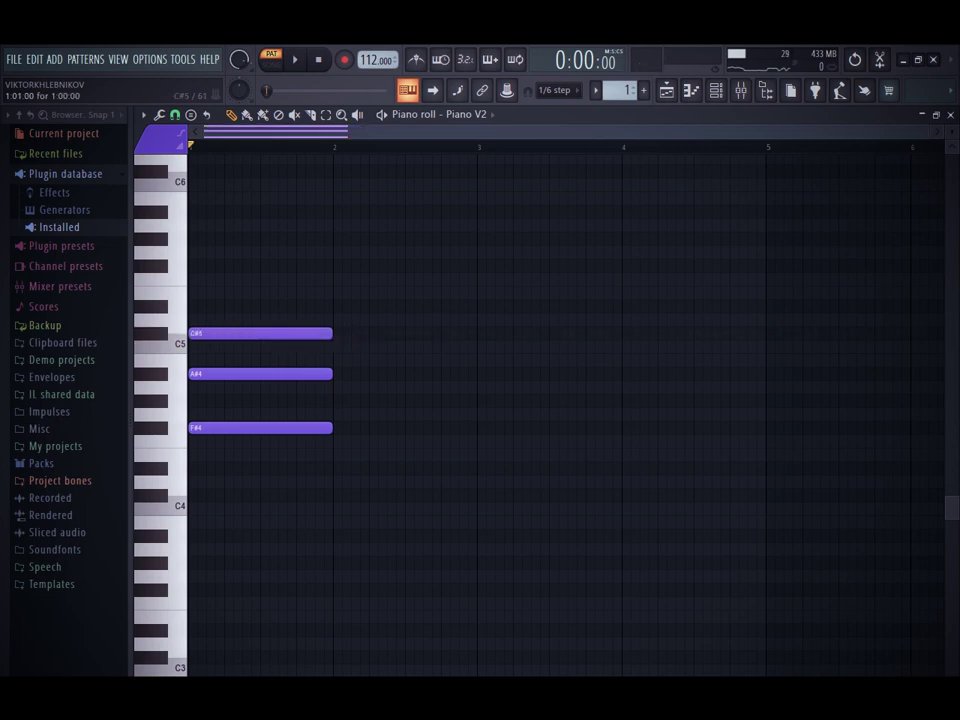
Add a one-bar F# minor chord in bar 2 with the notes F#4, A4 and C#5
left_click(340, 428)
mouse_move(347, 387)
left_mouse_down()
mouse_move(329, 387)
mouse_move(337, 387)
left_mouse_up()
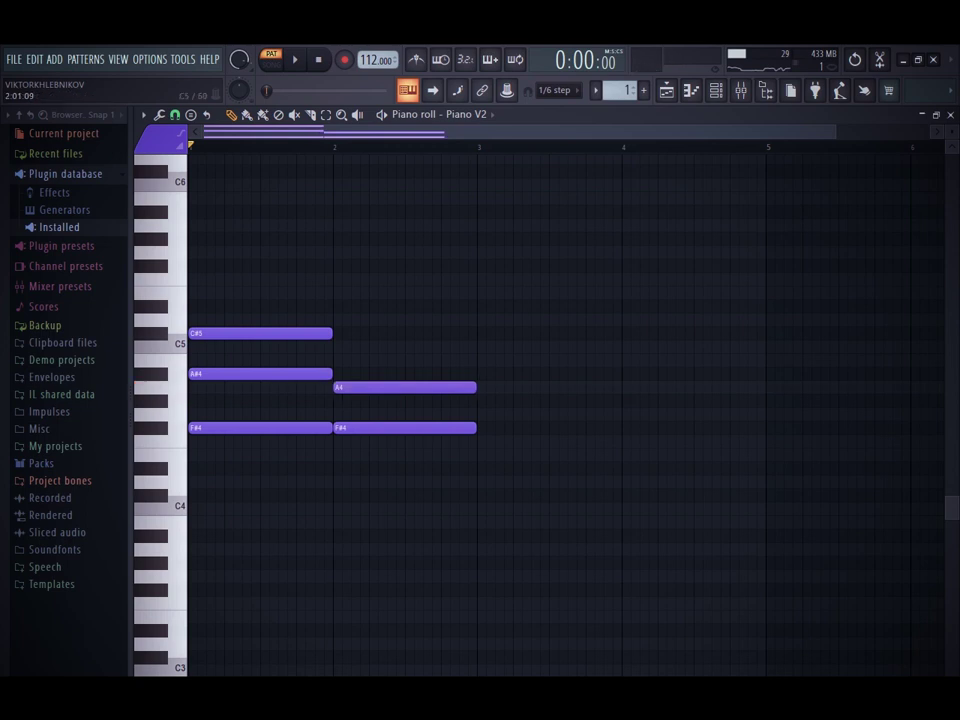
left_click(338, 333)
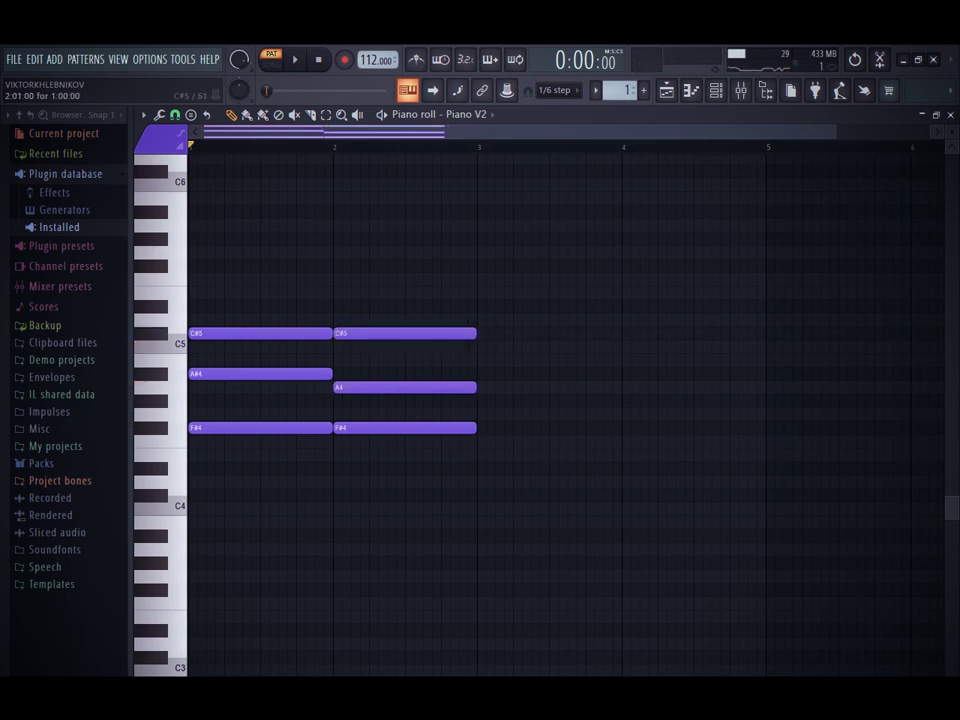
Select all notes of the bar 1 major chord, and after that all notes of the bar 2 minor chord, to compare them
left_click_drag(293, 261, 246, 637)
right_click(441, 280)
left_click_drag(440, 278, 371, 587)
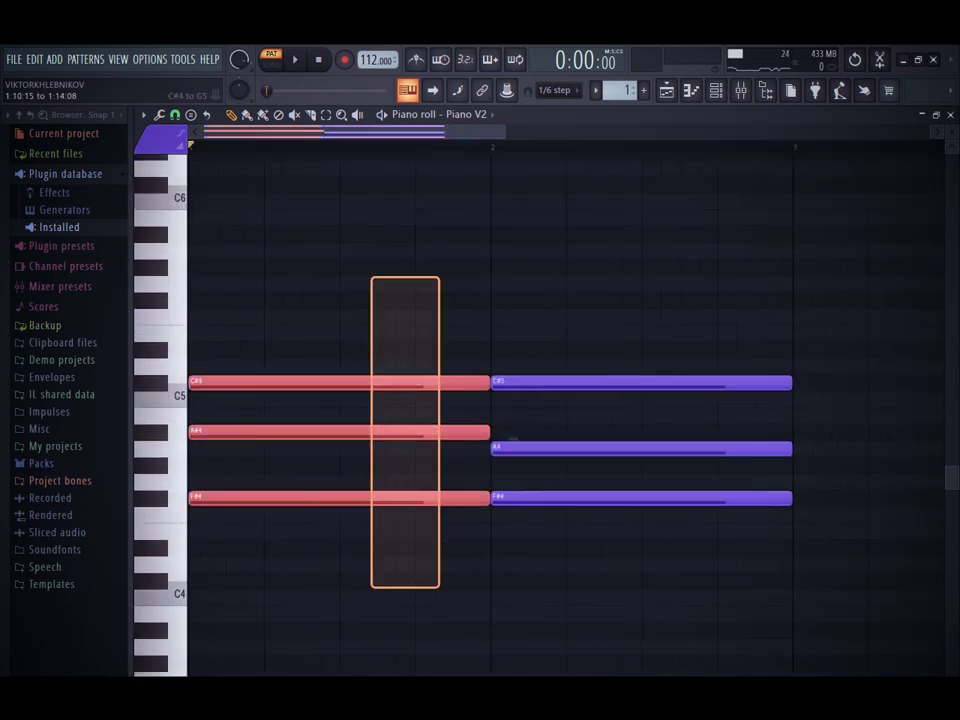
left_click_drag(608, 309, 580, 674)
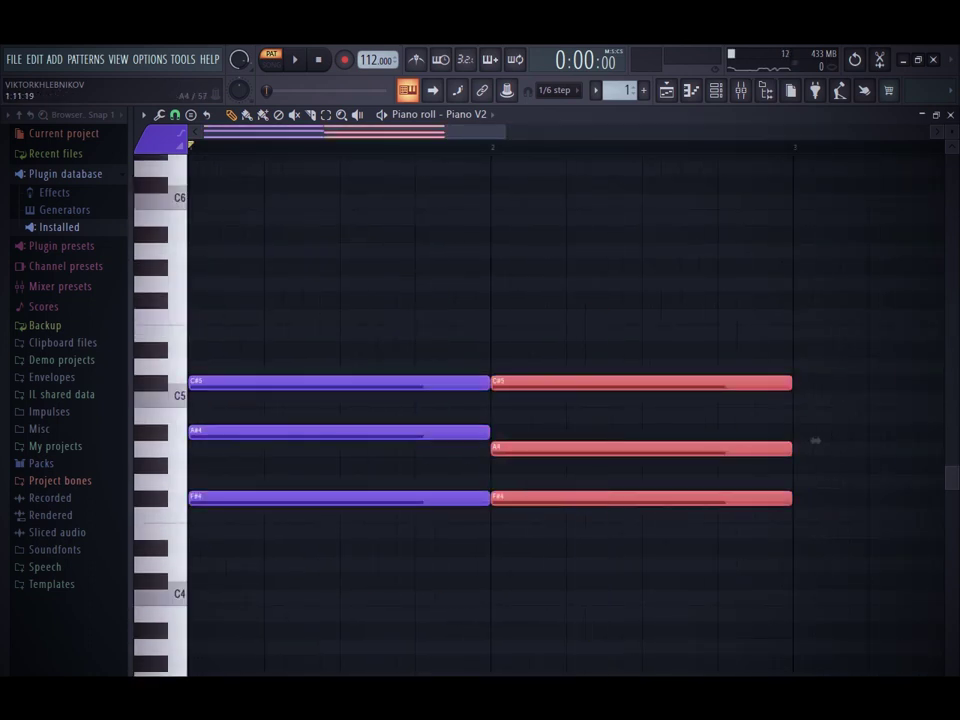
Compare the lower and upper intervals between the notes in the bar 1 major chord and the bar 2 minor chord
left_click_drag(392, 449, 364, 482)
left_click_drag(381, 400, 359, 423)
left_click_drag(563, 457, 540, 523)
left_click_drag(559, 391, 540, 440)
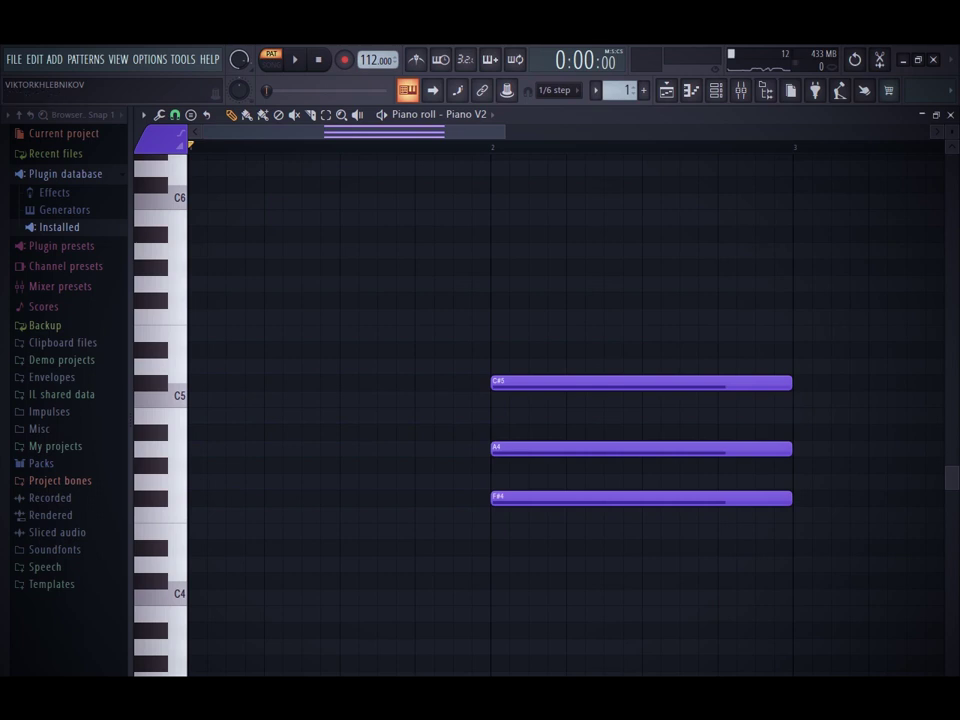
Draw a one-bar G# minor chord of G#3, B3 and D#4 in bar 1 and play it
left_click_drag(504, 132, 930, 132)
left_click(596, 235)
right_click(598, 235)
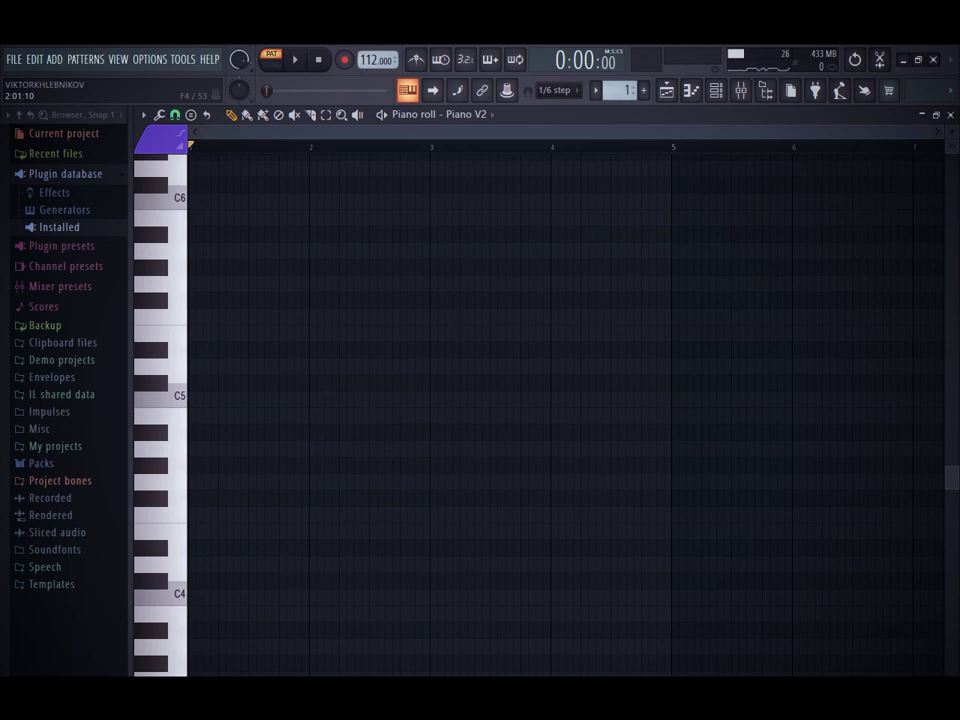
scroll(565, 510, "down", 3)
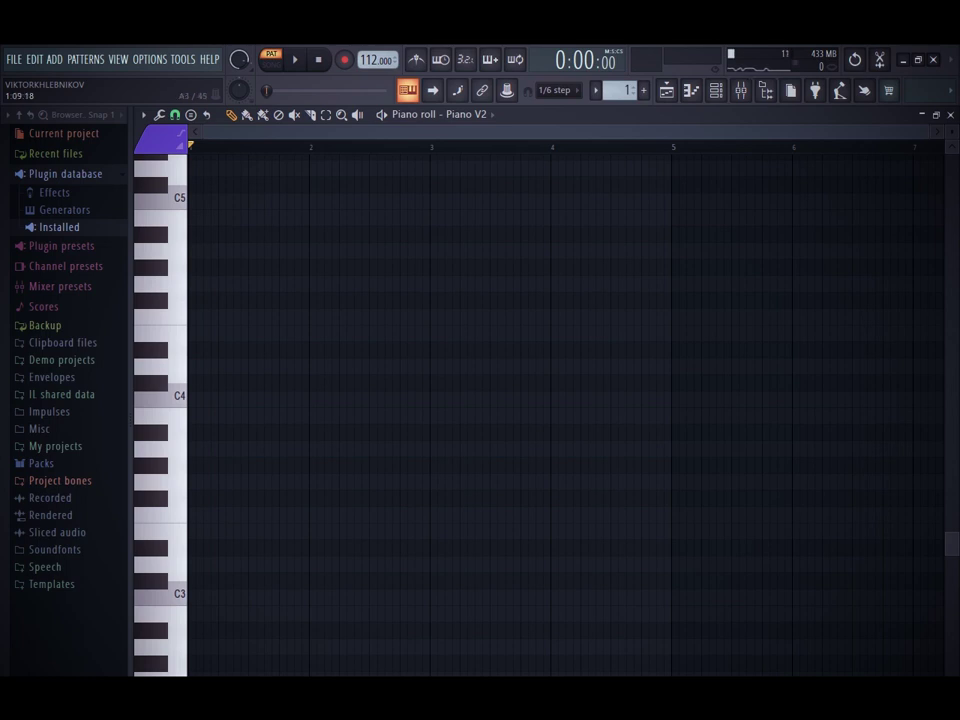
left_click(234, 465)
left_click(208, 416)
mouse_move(228, 366)
left_mouse_down()
mouse_move(208, 366)
mouse_move(208, 350)
left_mouse_up()
left_click_drag(344, 465, 329, 482)
right_click(335, 482)
key("space")
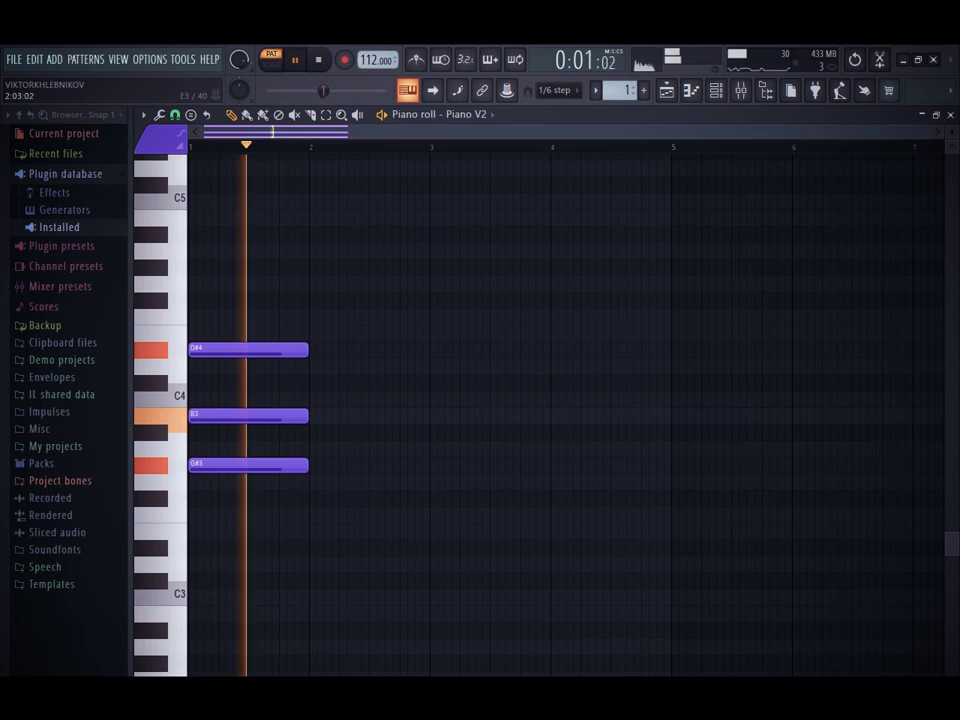
Add a one-bar E major chord in bar 2 with the notes E3, G#3 and B3
left_click(327, 531)
key("space")
left_click(323, 465)
left_click_drag(323, 432, 323, 416)
Duplicate the two-bar chord progression repeatedly until it fills eight bars
key("ctrl+b")
key("ctrl+b")
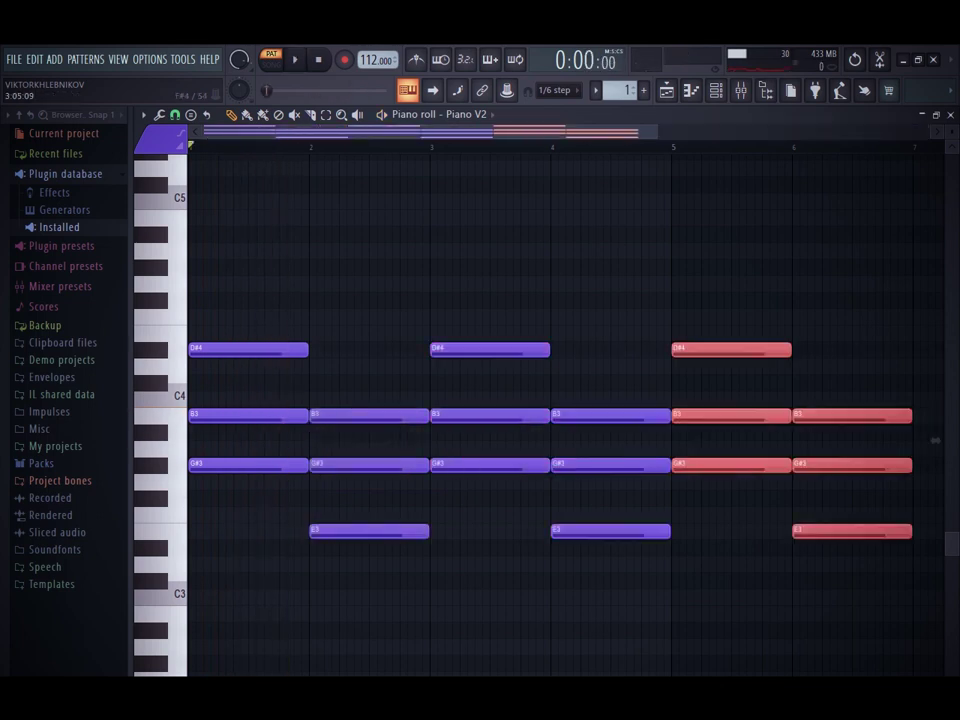
key("ctrl+b")
Play the eight-bar chord progression from the start with all its bars in view
left_click(484, 300)
key("space")
right_click(484, 300)
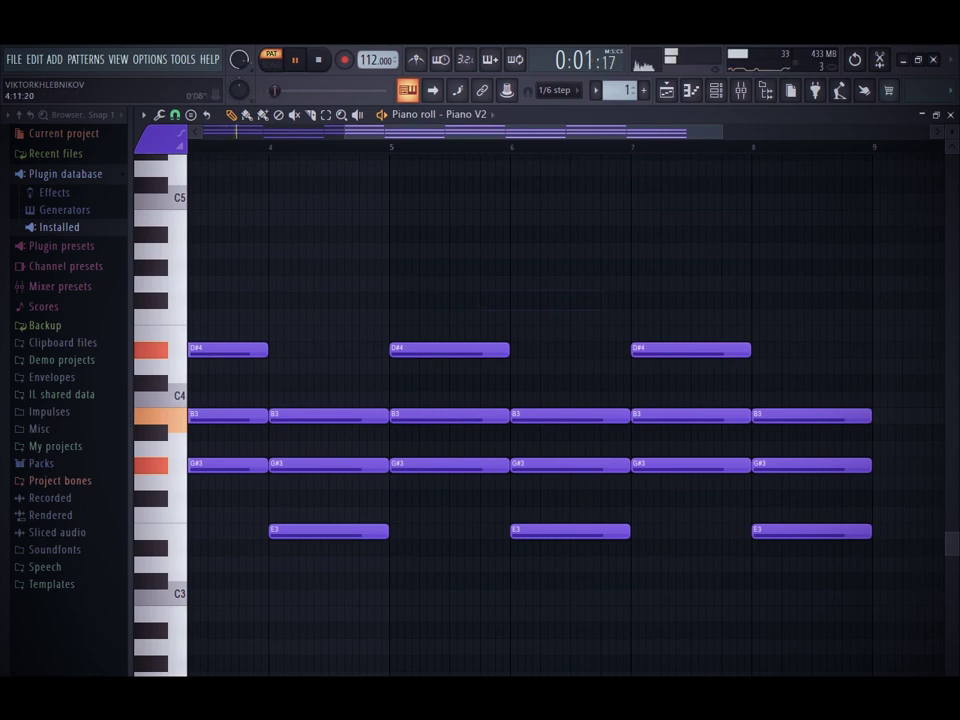
left_click_drag(346, 132, 204, 132)
left_click_drag(477, 201, 492, 234)
right_click(497, 234)
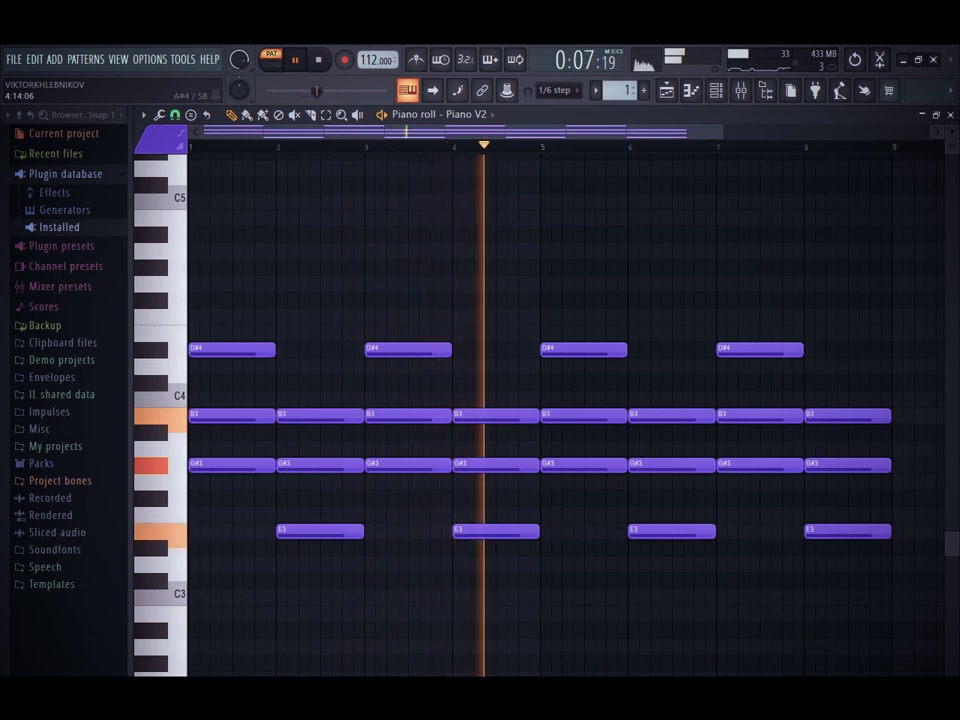
key("space")
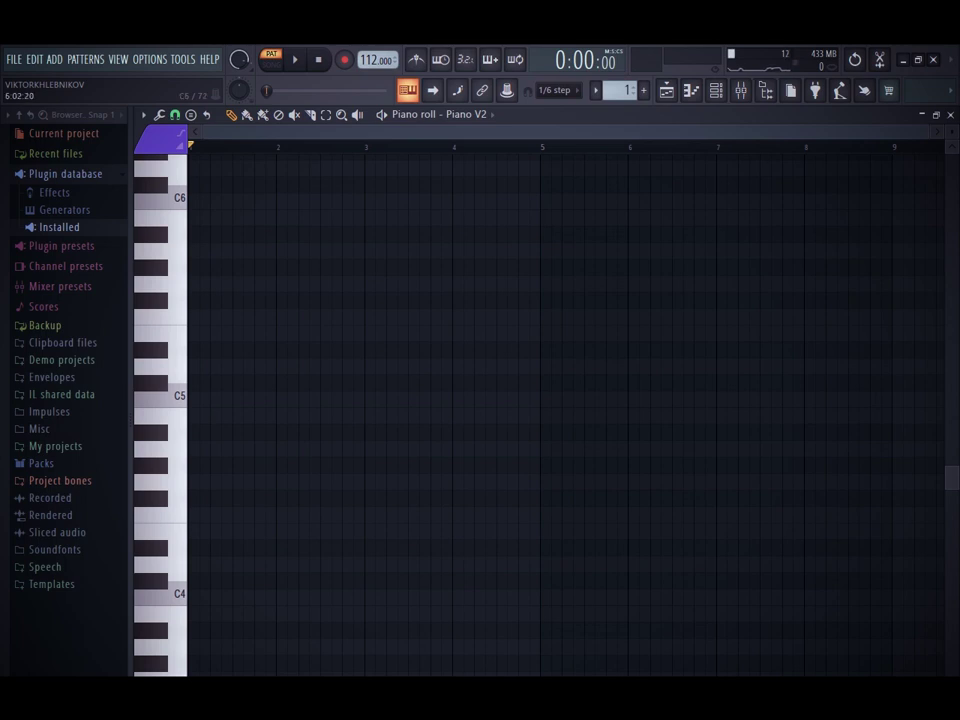
scroll(560, 400, "up", 3)
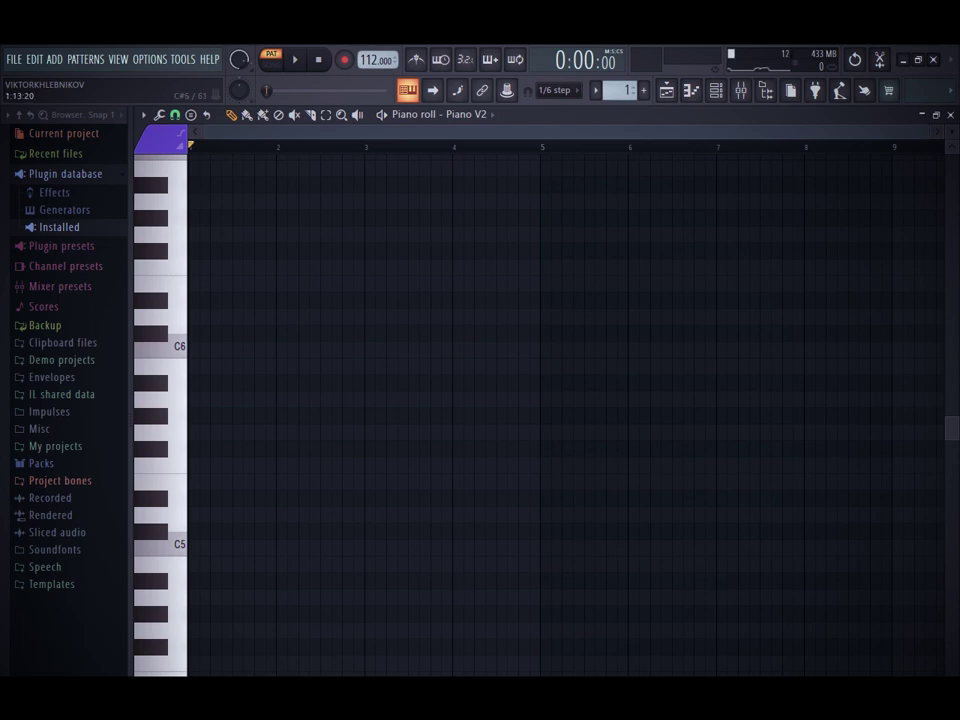
left_click_drag(215, 482, 193, 482)
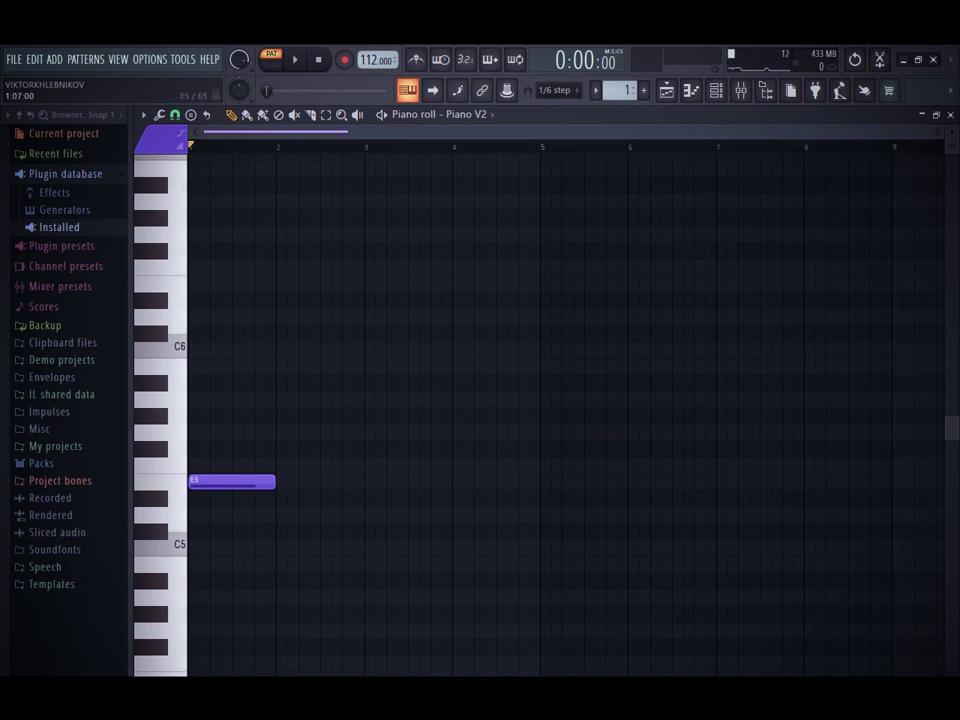
right_click(224, 482)
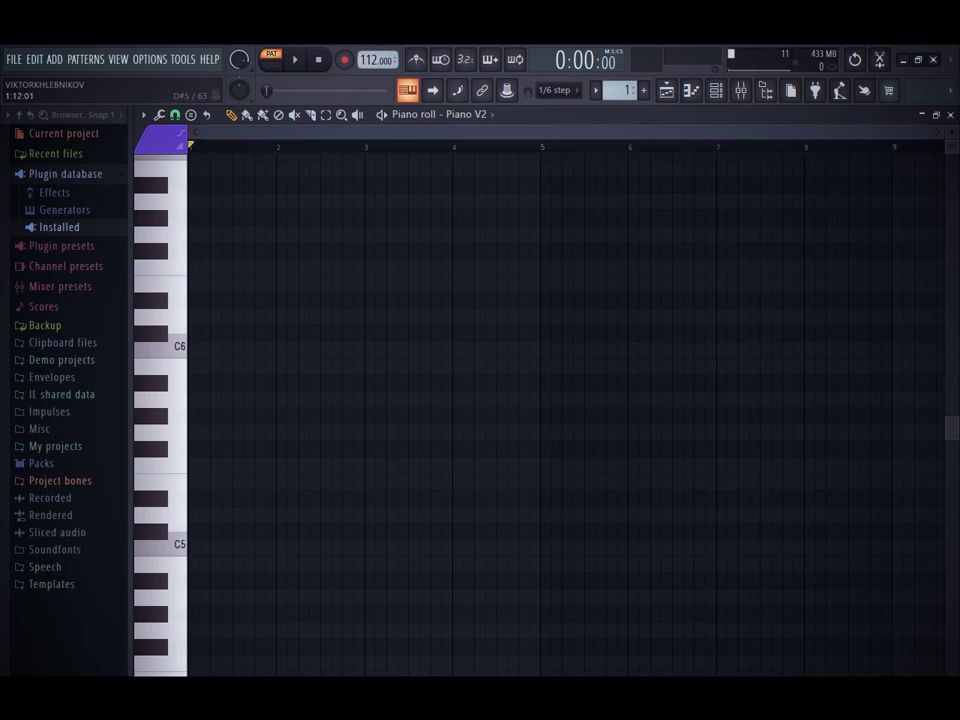
Draw a one-bar D minor chord in bar 1 with the notes D5, F5 and A5
left_click(194, 515)
left_click(194, 465)
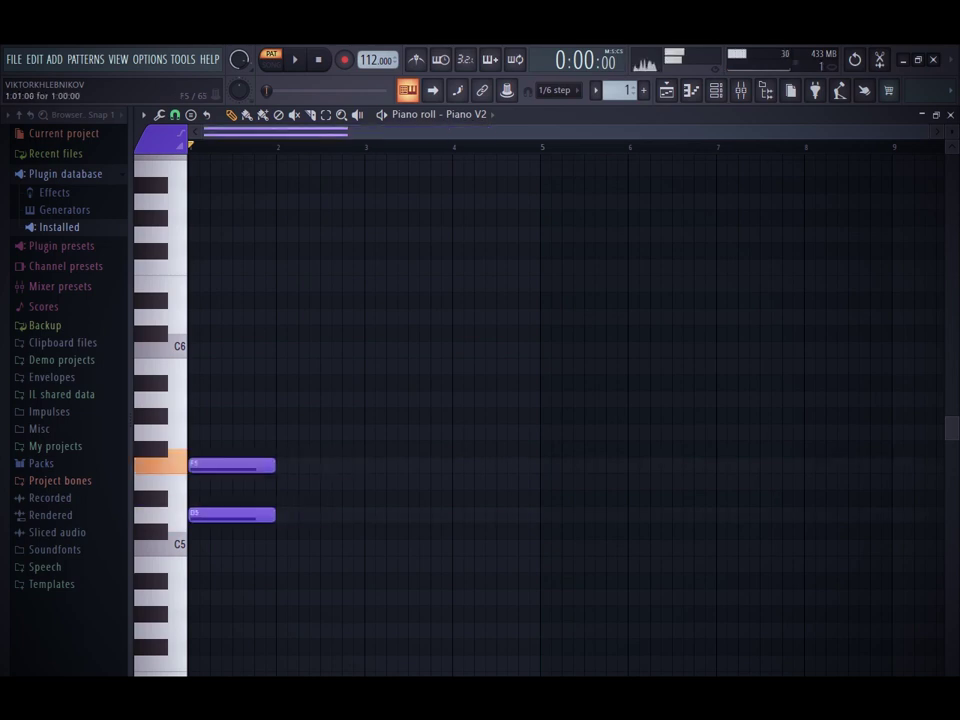
left_click(248, 399)
left_click_drag(248, 399, 194, 399)
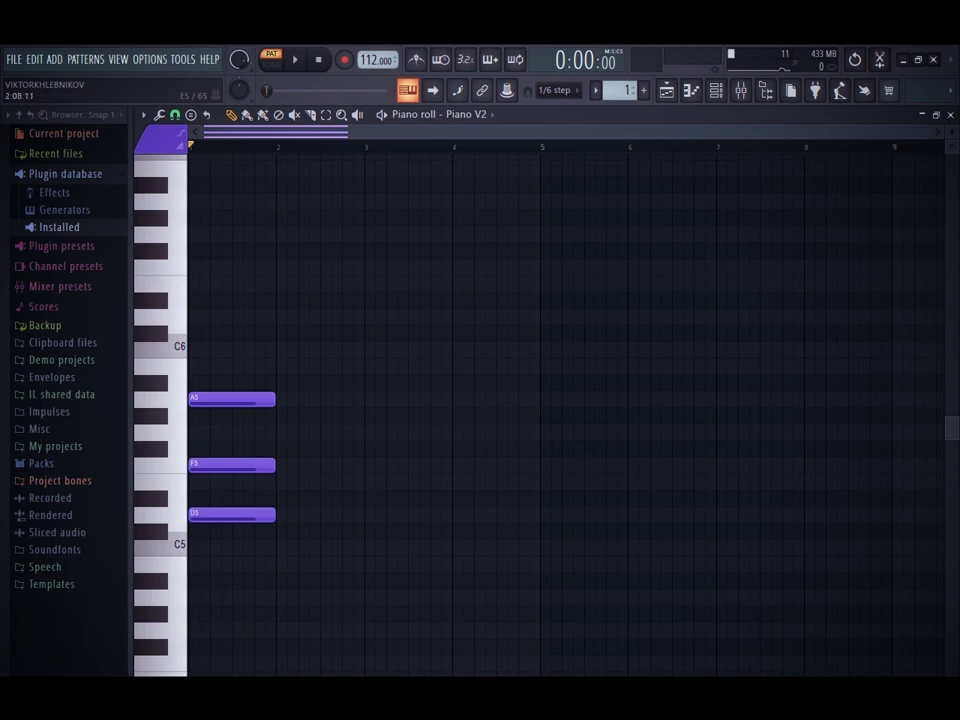
Lower the chord's F5 note to E5, add a one-bar F#5 note above it, and play the chord
key("ctrl+a")
left_click_drag(287, 498, 280, 482)
left_click_drag(291, 415, 281, 455)
left_click(268, 466)
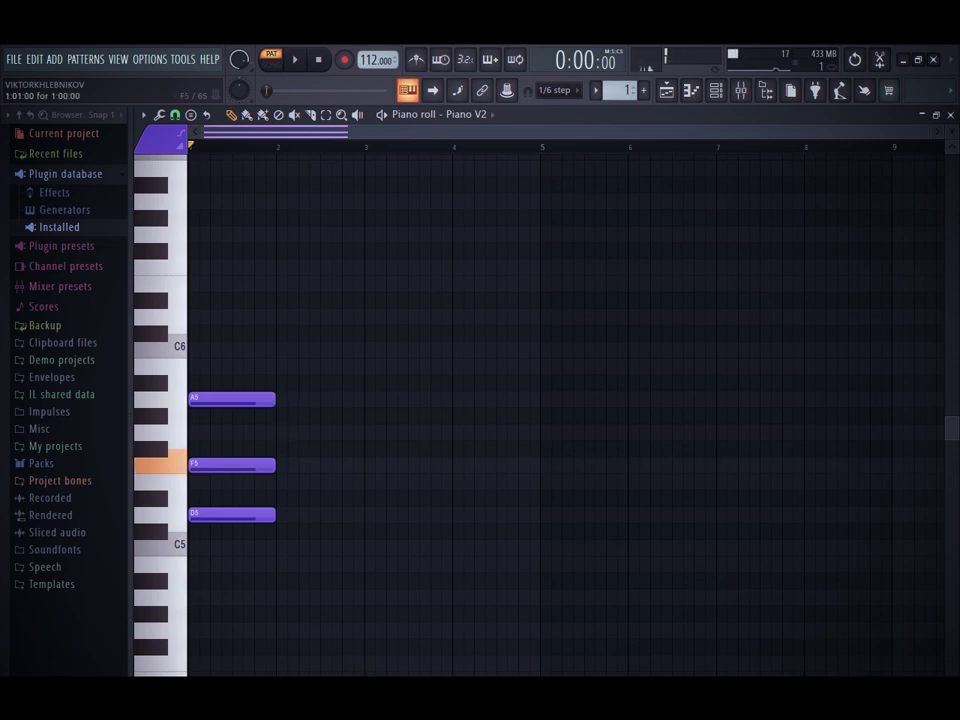
left_click_drag(268, 466, 268, 482)
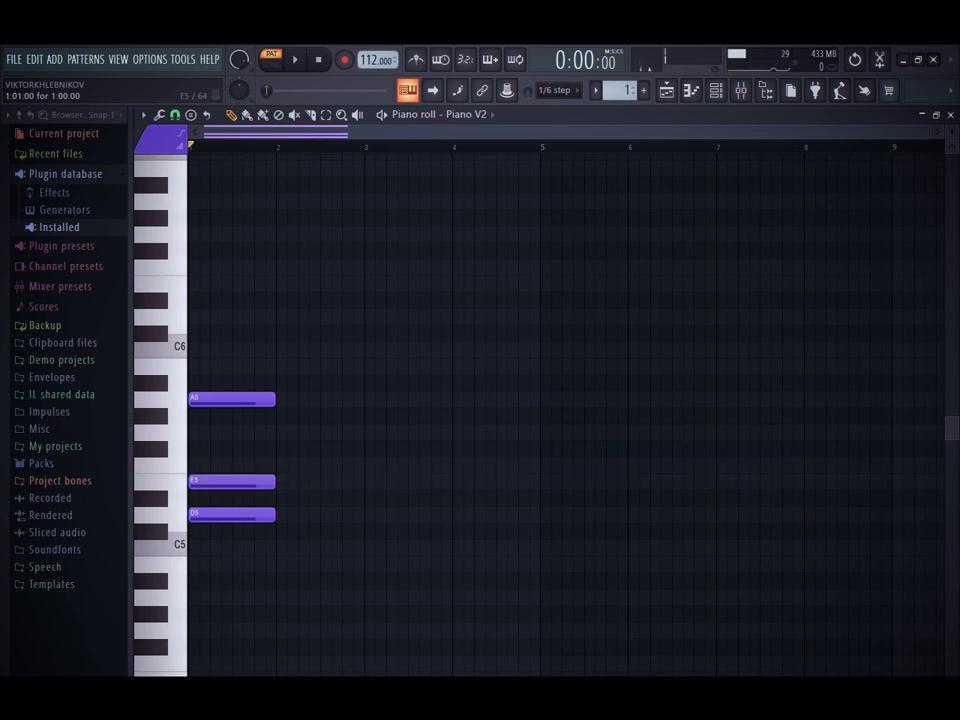
left_click(225, 447)
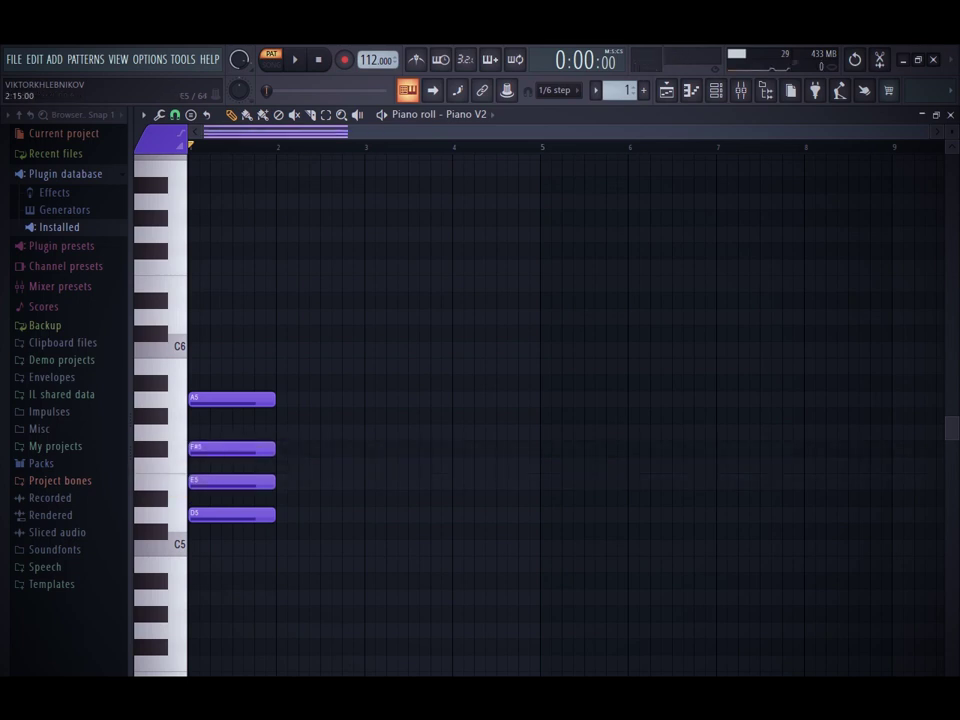
key("space")
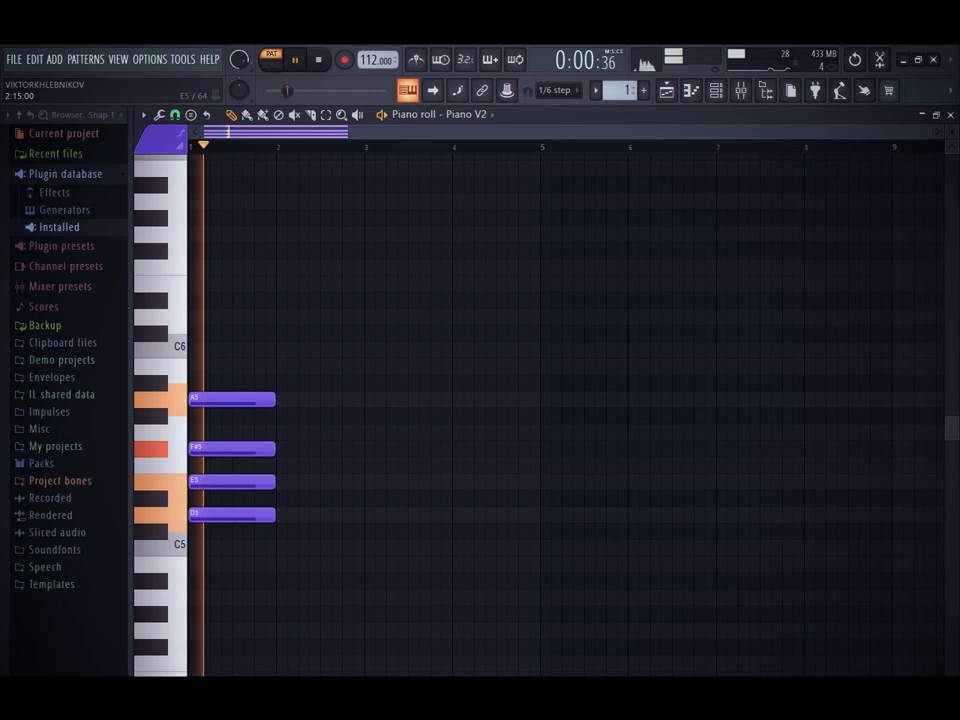
key("space")
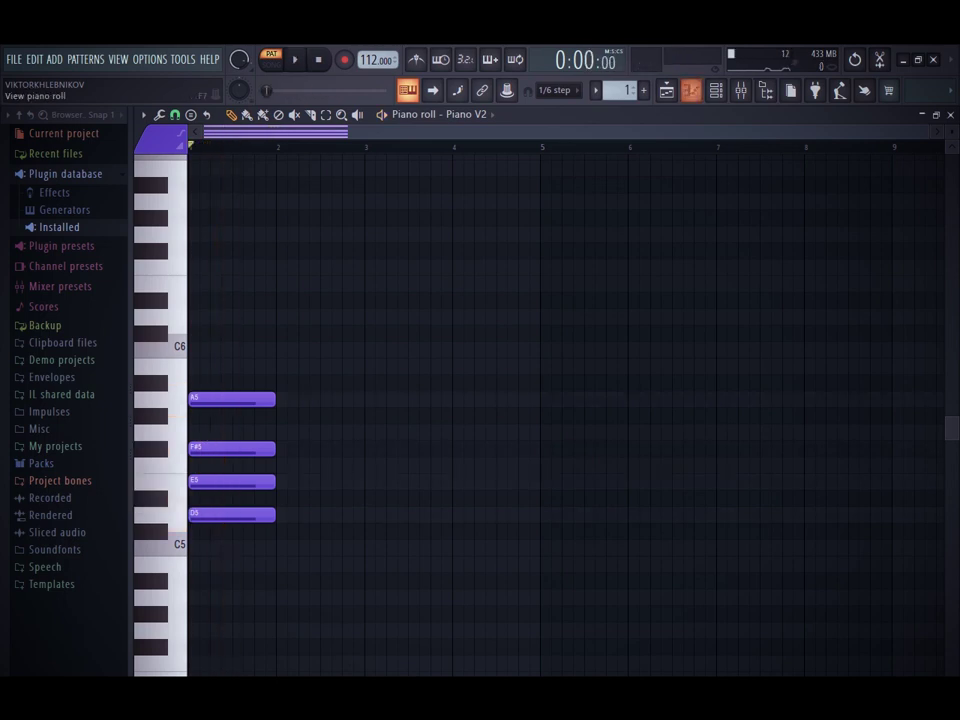
Browse the sample packs, looking into Amapiano Packs and opening the Drums folder
left_click(407, 90)
left_click(41, 463)
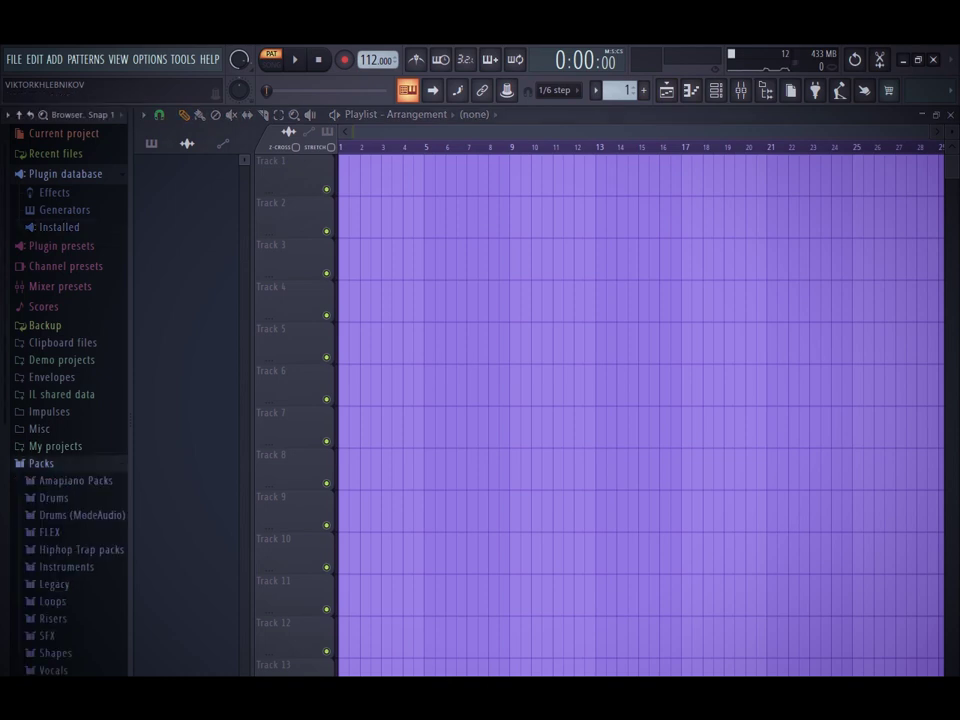
left_click(76, 481)
left_click(76, 481)
left_click(54, 498)
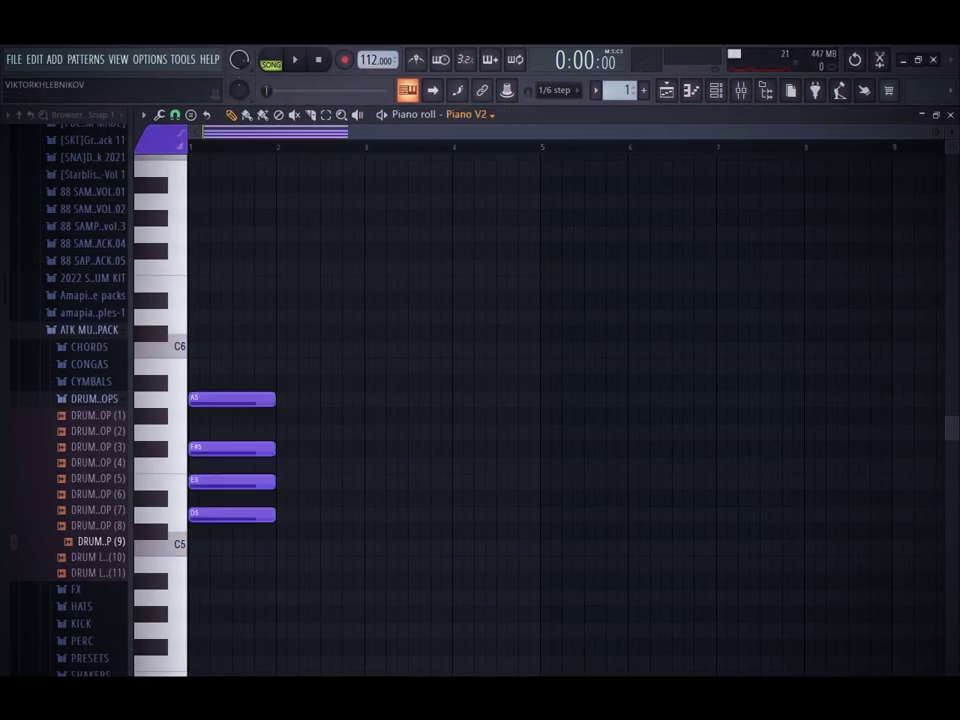
Transpose the bar 1 chord down one octave and reveal the control lane below the notes
scroll(435, 239, "down", 3)
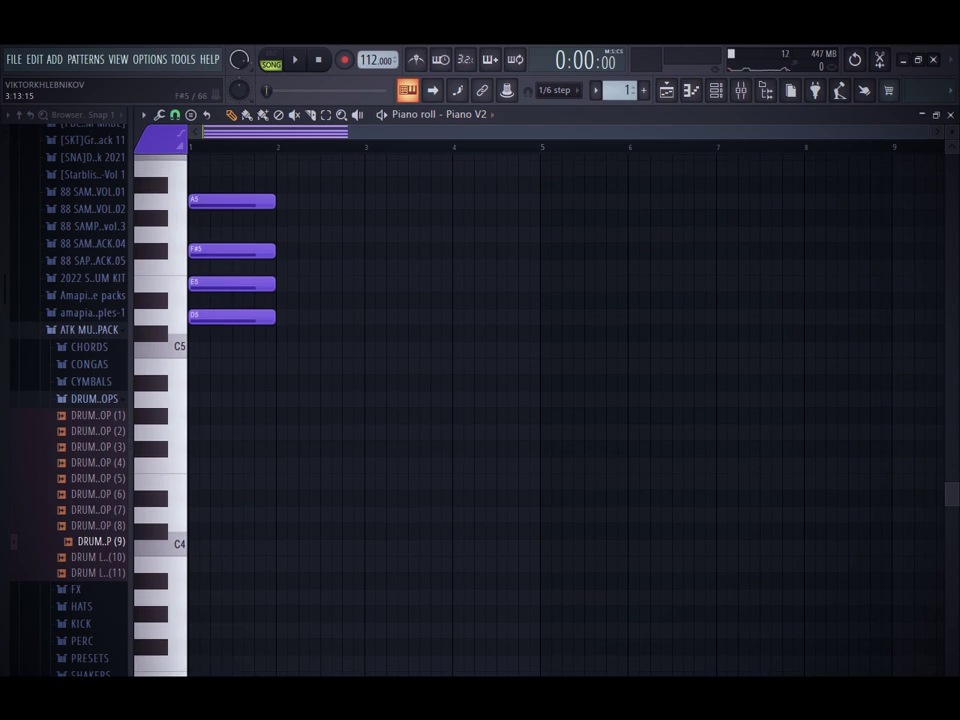
key("ctrl+Down")
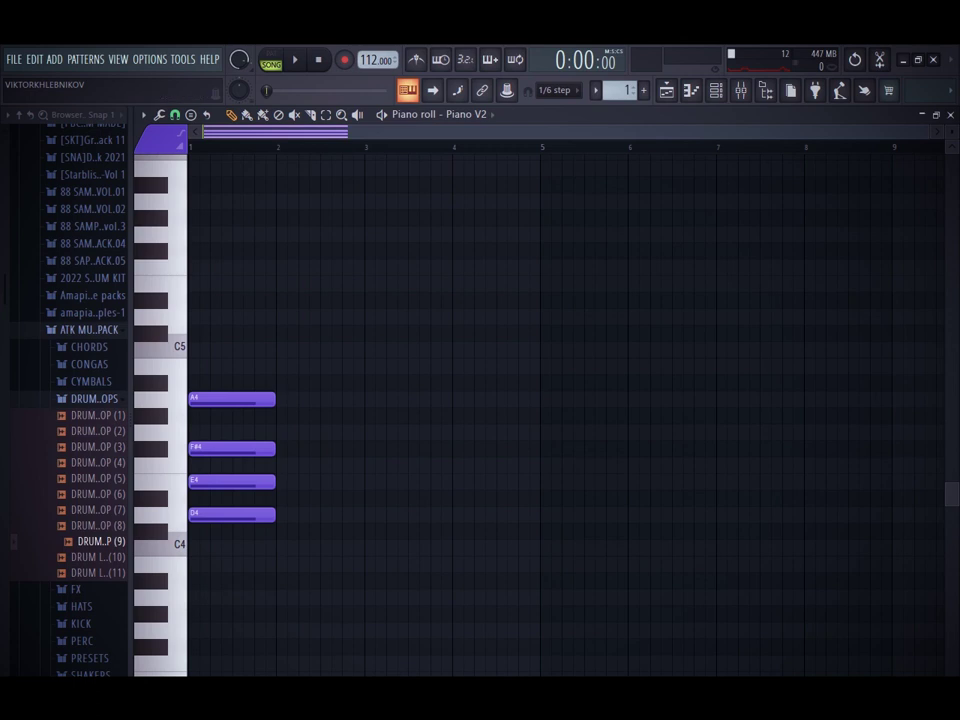
left_click_drag(193, 671, 547, 565)
right_click(547, 673)
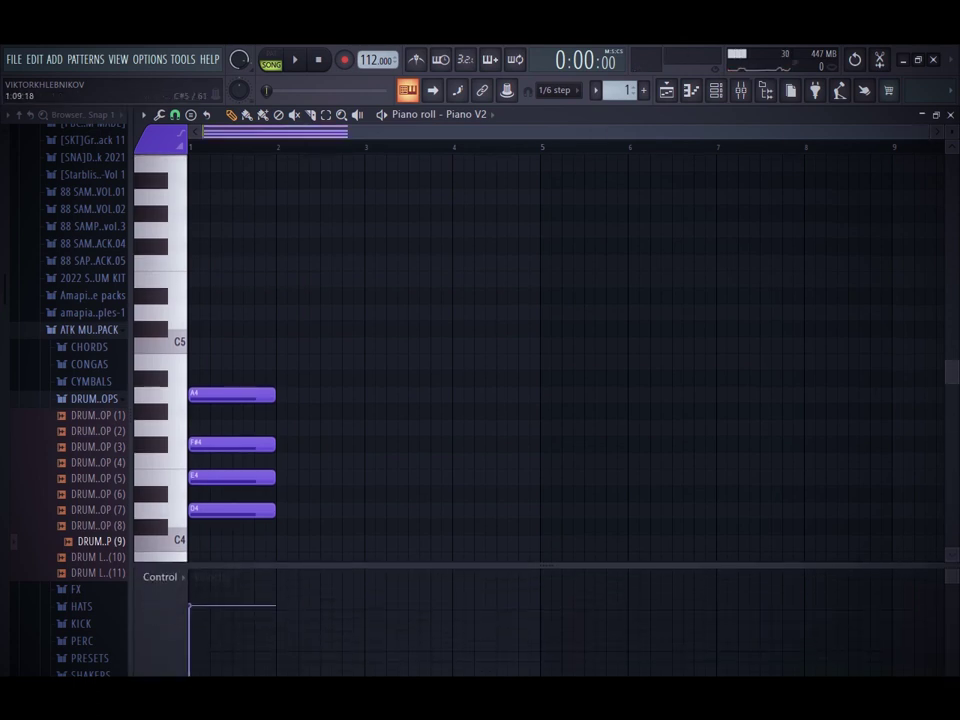
Replace the three notes above D4 with F4 and A4 to form a one-bar D minor chord
right_click(234, 396)
right_click(232, 445)
right_click(230, 478)
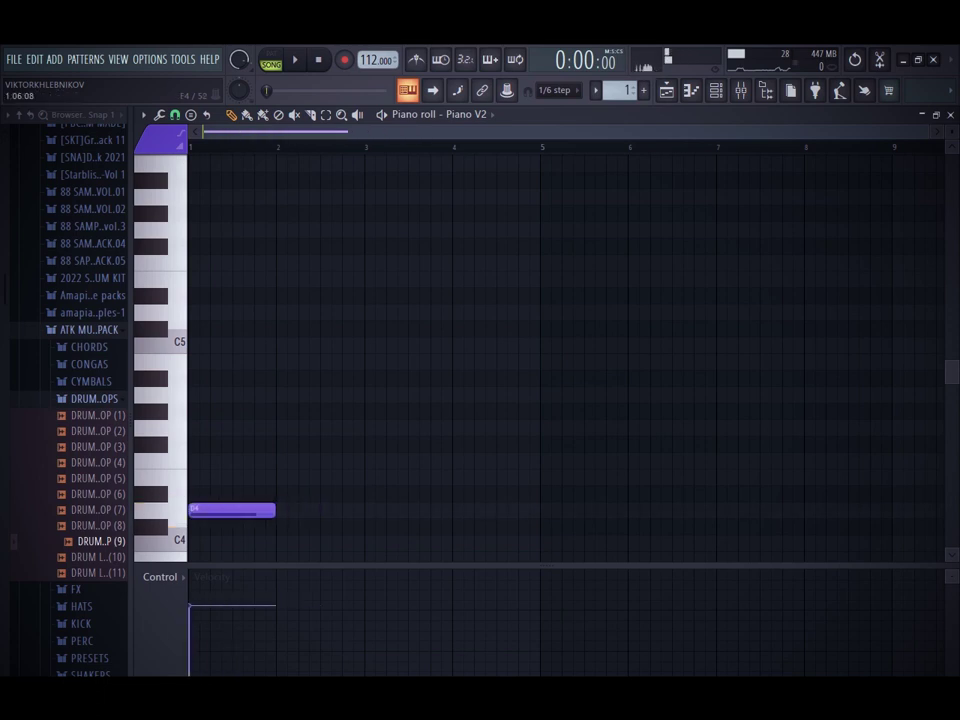
left_click(232, 445)
left_click_drag(232, 445, 232, 460)
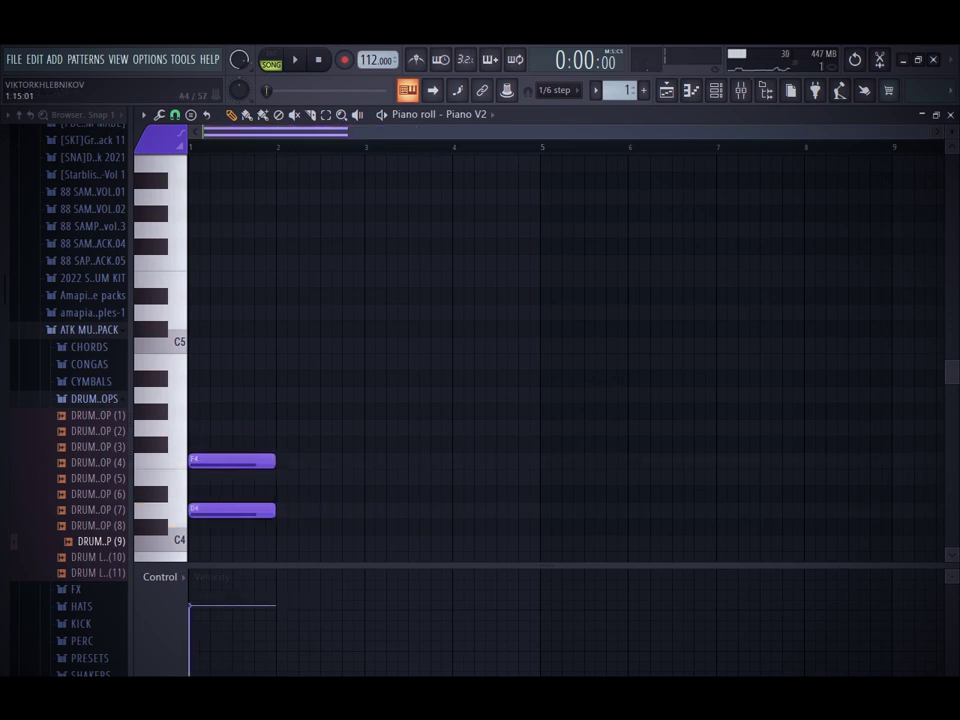
left_click(232, 395)
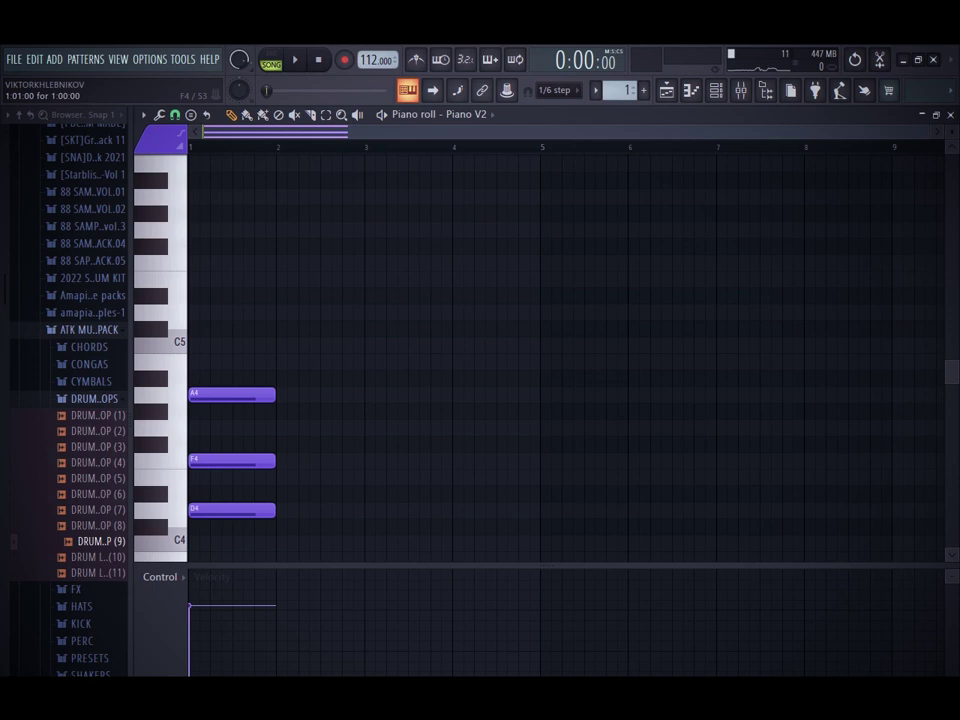
Lower the chord's F4 note to E4 and add a one-bar F#4 note in bar 1
left_click_drag(217, 461, 319, 531)
left_click(299, 445)
right_click(299, 445)
left_click_drag(217, 461, 217, 478)
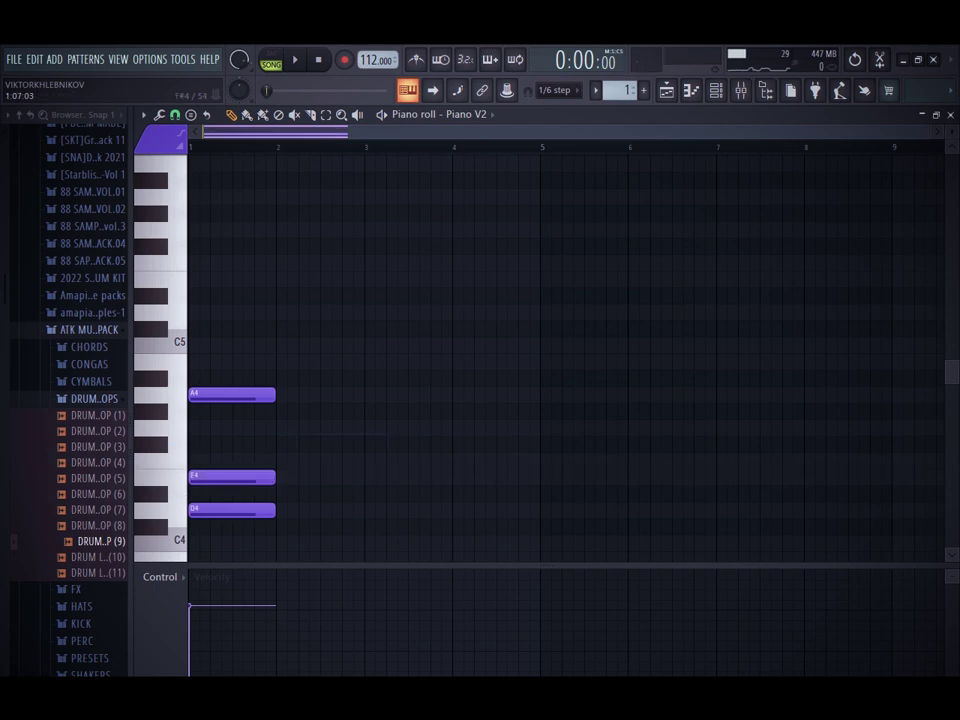
left_click(217, 444)
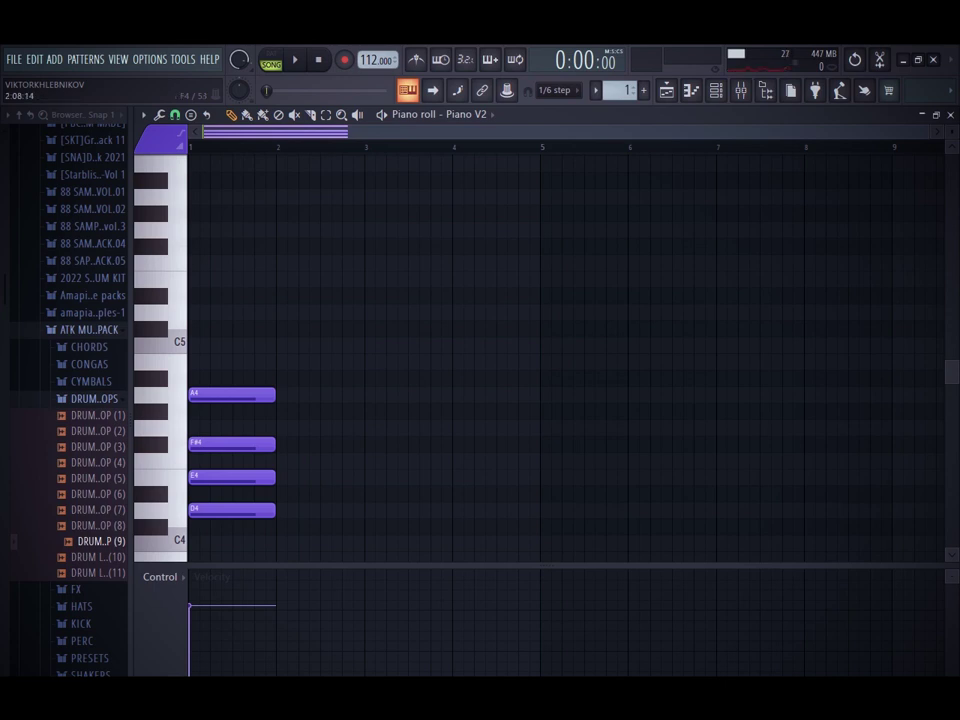
Play the four-note chord of D4, E4, F#4 and A4 in song mode
left_click_drag(283, 461, 278, 499)
left_click(473, 379, "ctrl")
key("ctrl+a")
key("space")
key("ctrl+d")
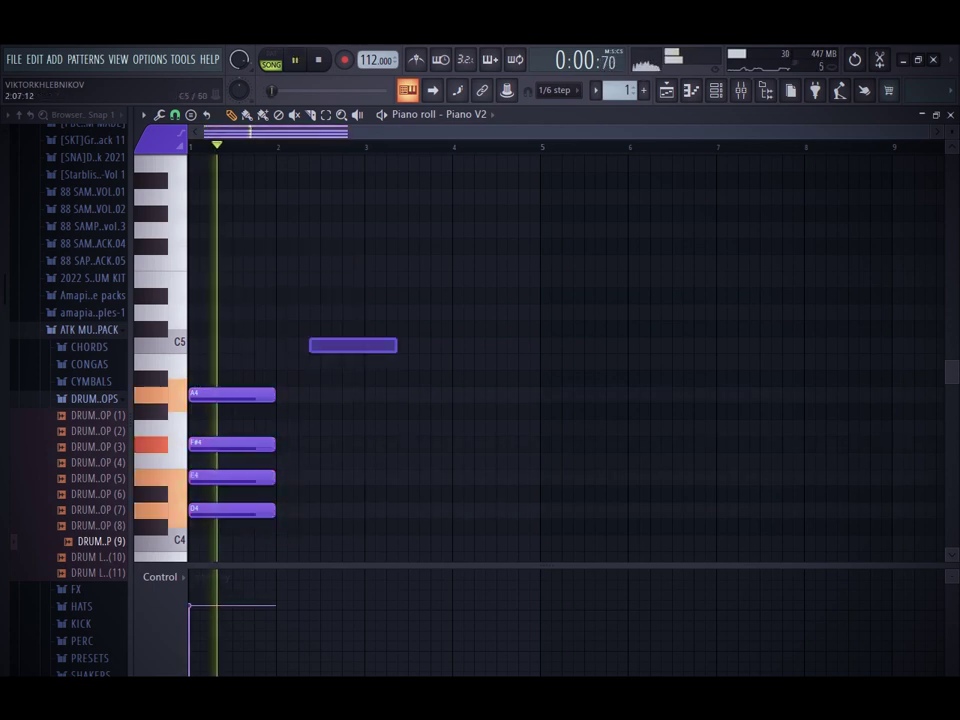
key("space")
Select all four chord notes and shift them half a bar later, to start in the middle of bar 1
left_click_drag(194, 270, 375, 568)
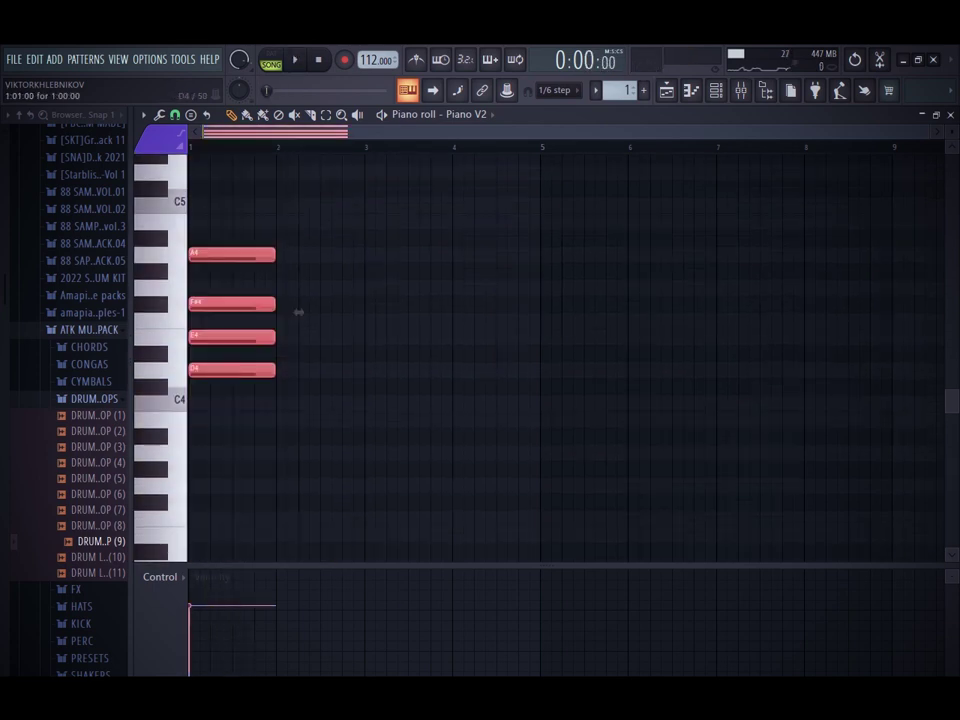
left_click_drag(210, 370, 243, 370)
left_click_drag(331, 312, 343, 312)
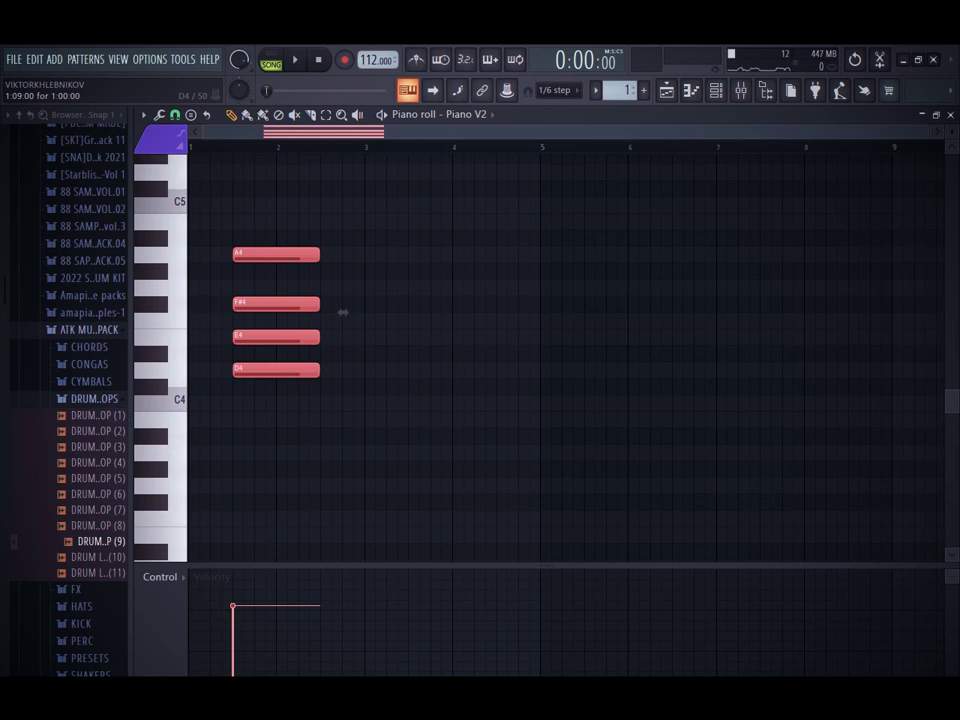
Play the shifted chord to check its timing, with its notes deselected
key("space")
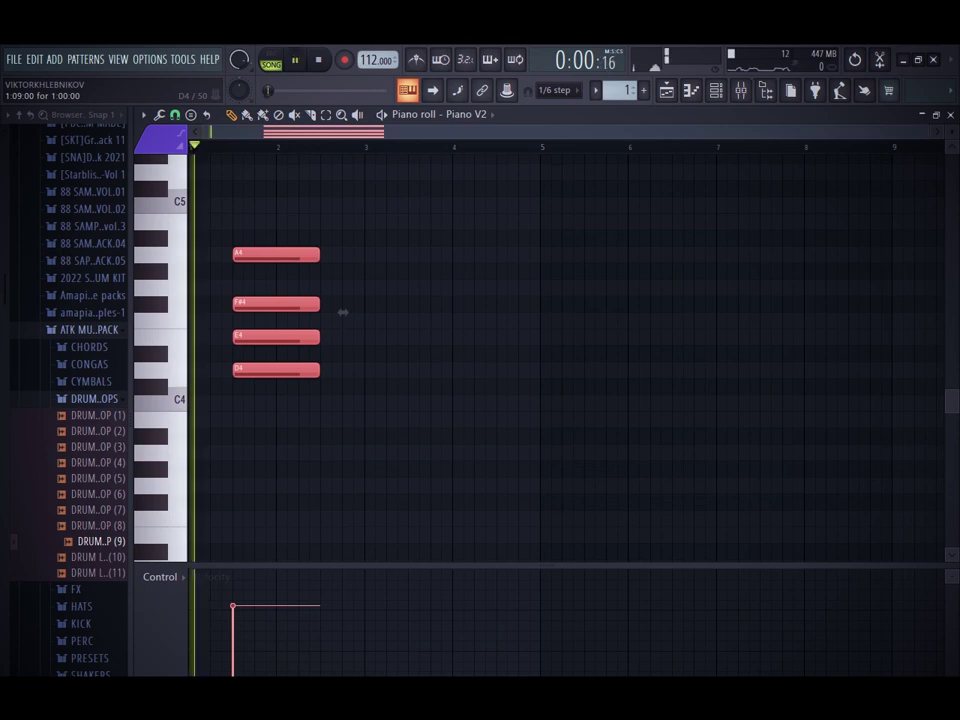
left_click(422, 270)
right_click(424, 270)
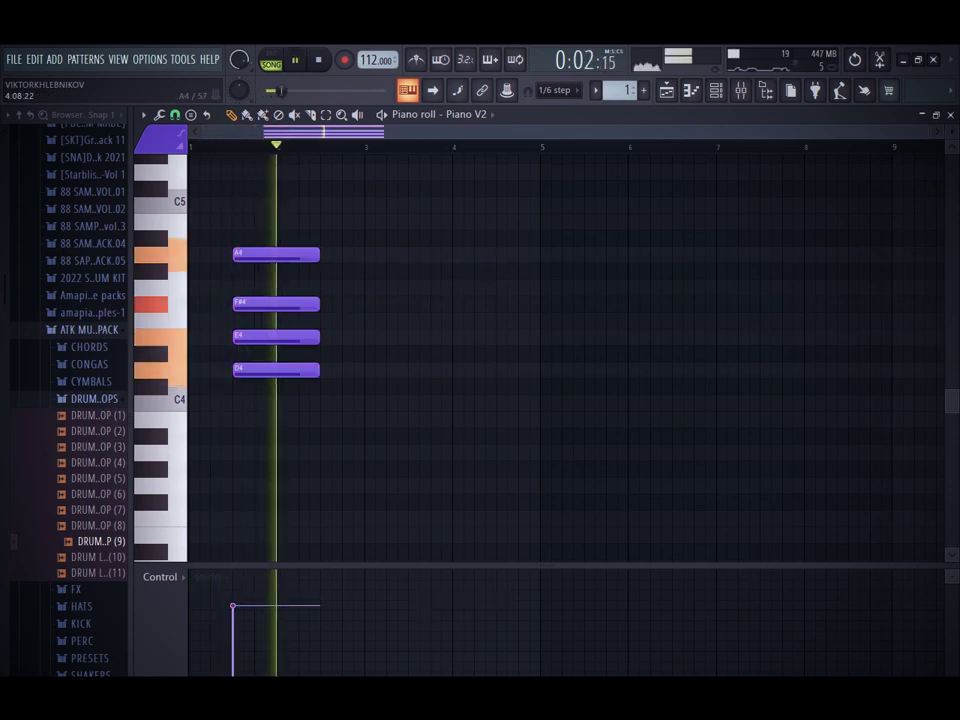
key("space")
left_click(433, 270)
right_click(435, 270)
scroll(472, 256, "up", 3)
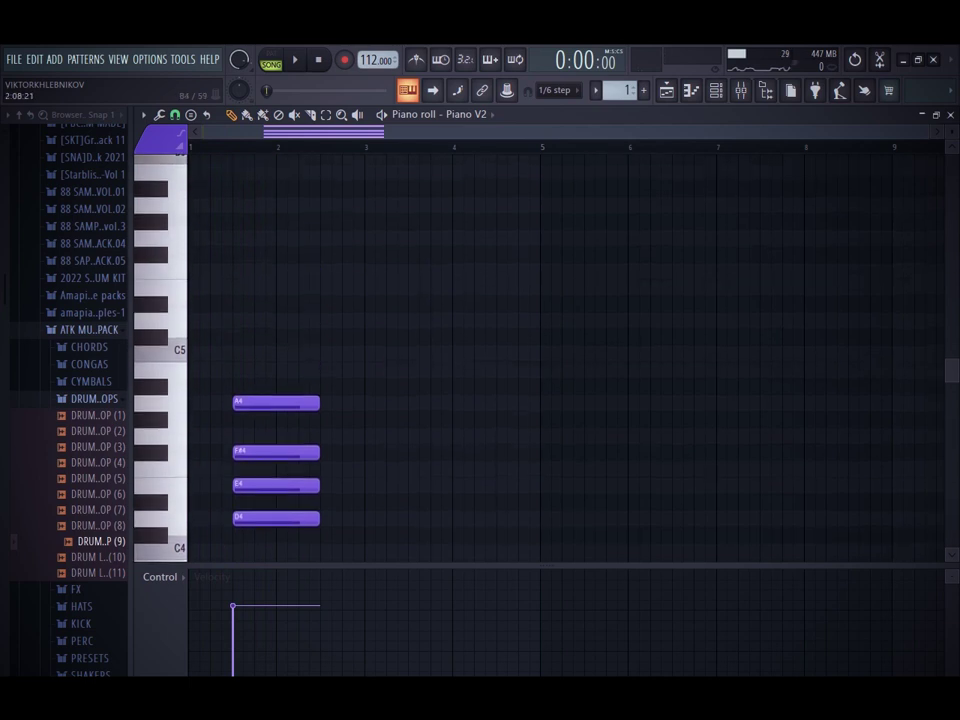
Delete the A4 note from the chord, undo the deletion, and play the chord again
right_click(298, 405)
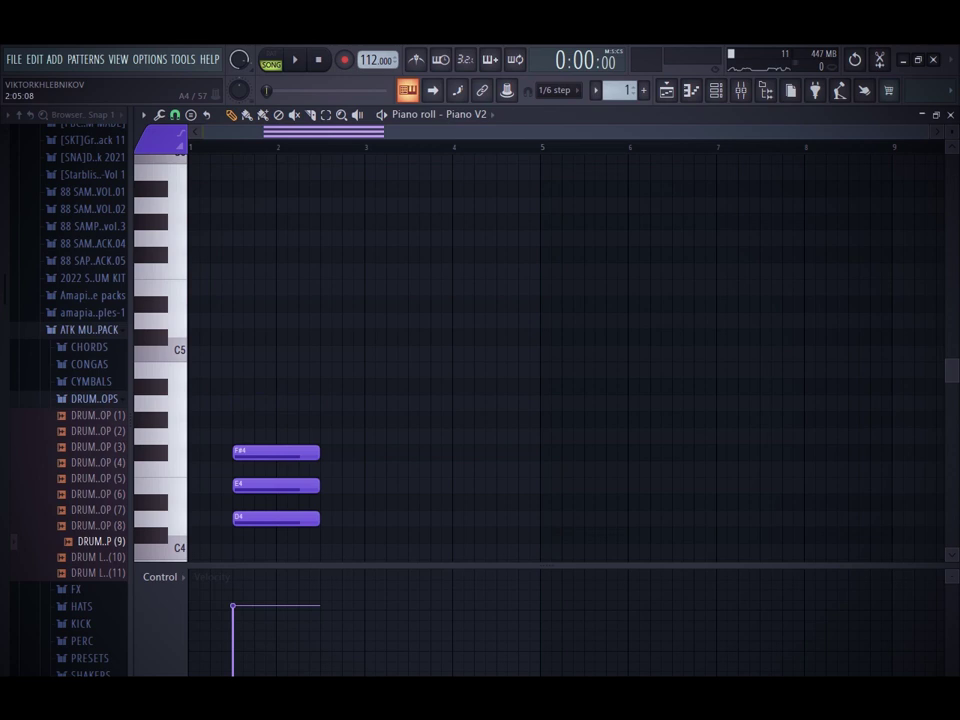
key("ctrl+z")
key("space")
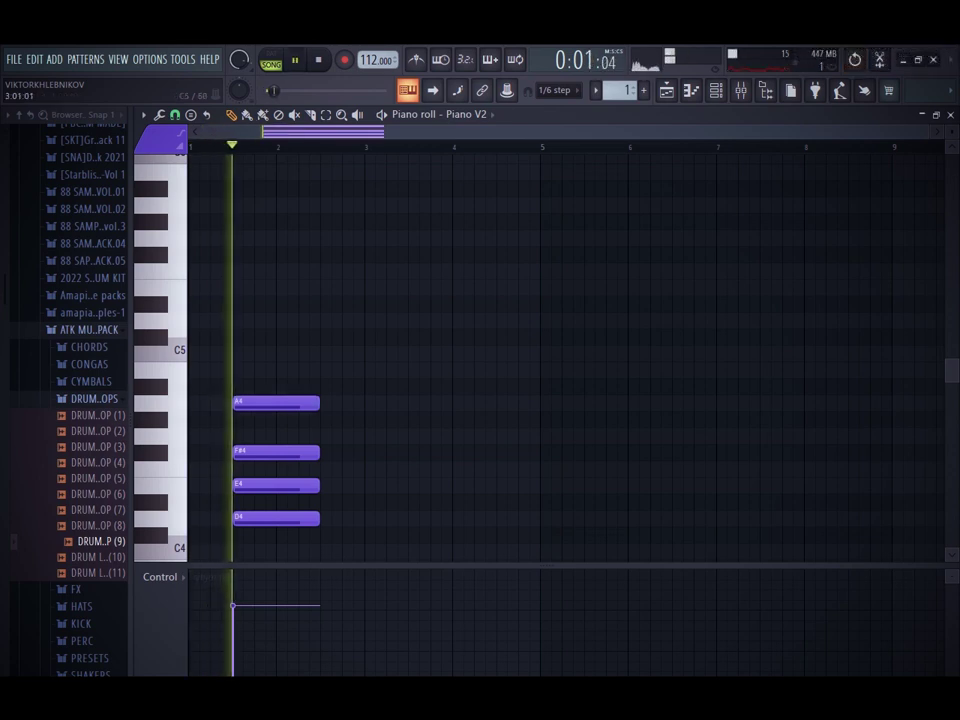
Stop playback and replay the D4, E4, F#4 and A4 chord from the start
key("space")
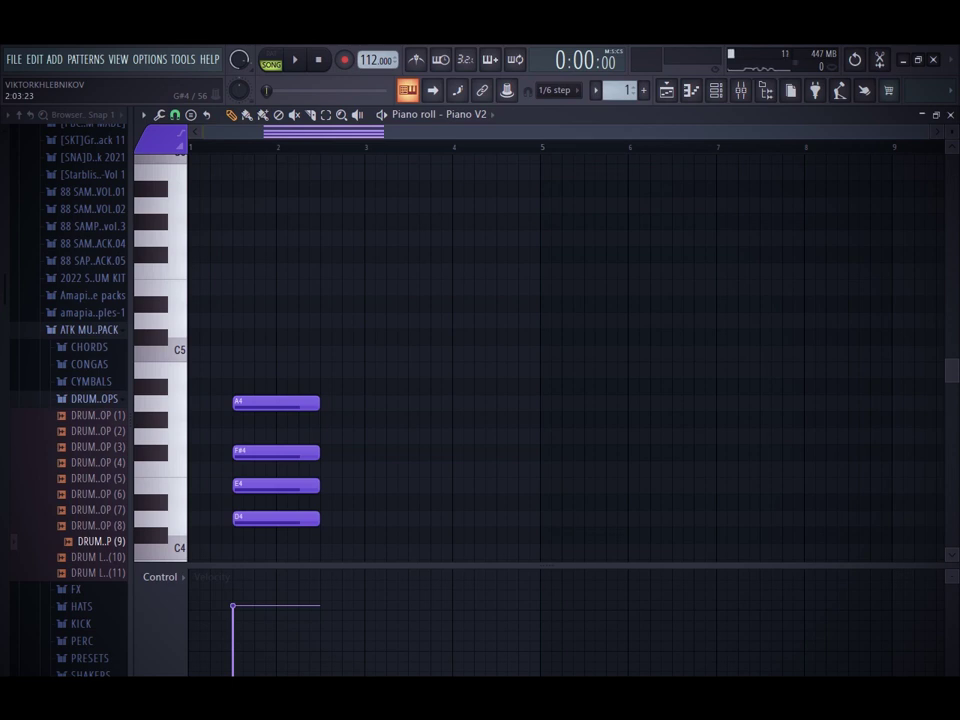
key("space")
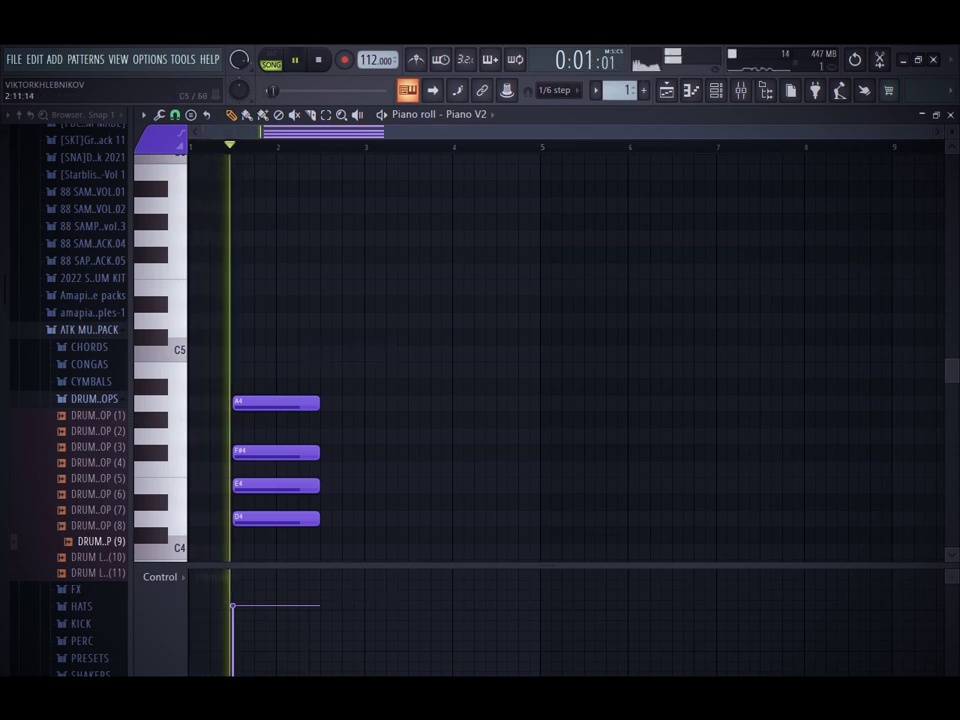
key("space")
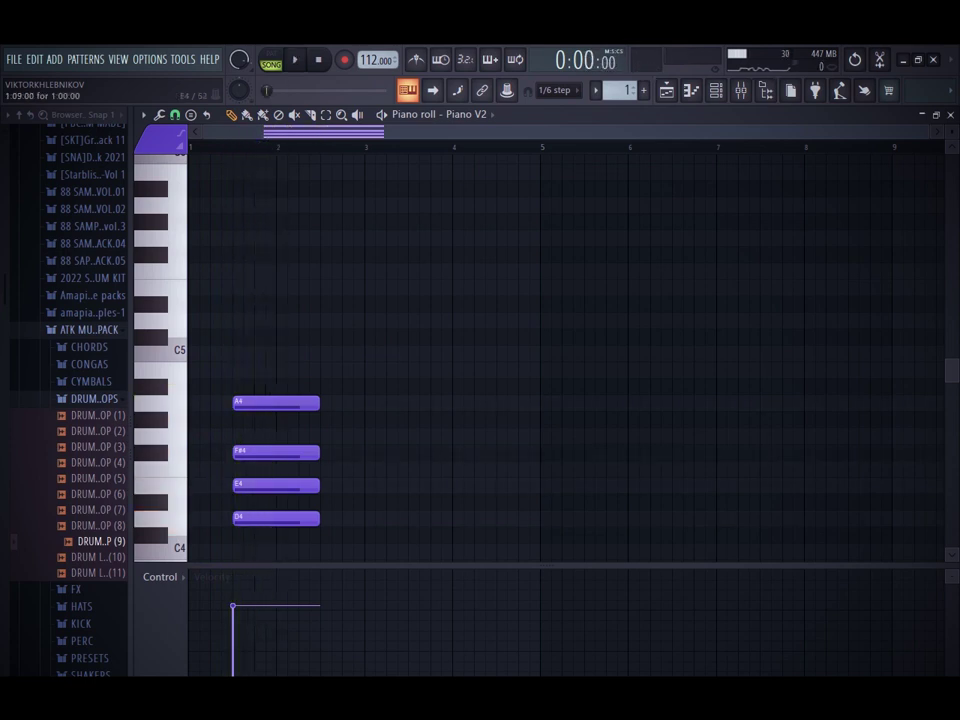
Replace the chord's E4 note with F4 and play the result
left_click(267, 485)
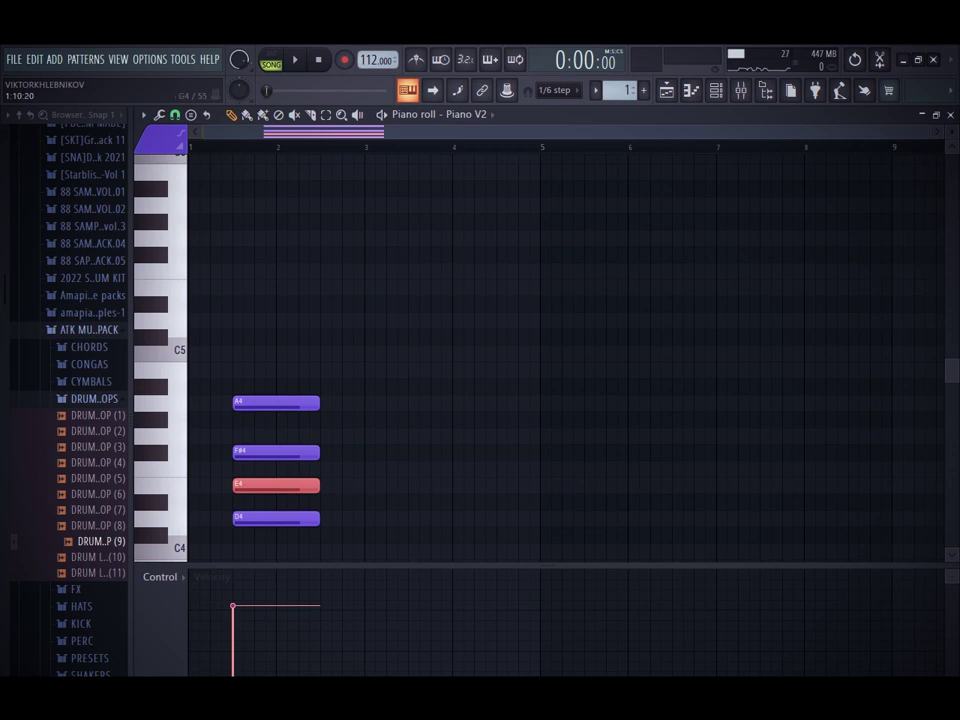
left_click(267, 419)
left_click_drag(243, 419, 243, 469)
right_click(243, 486)
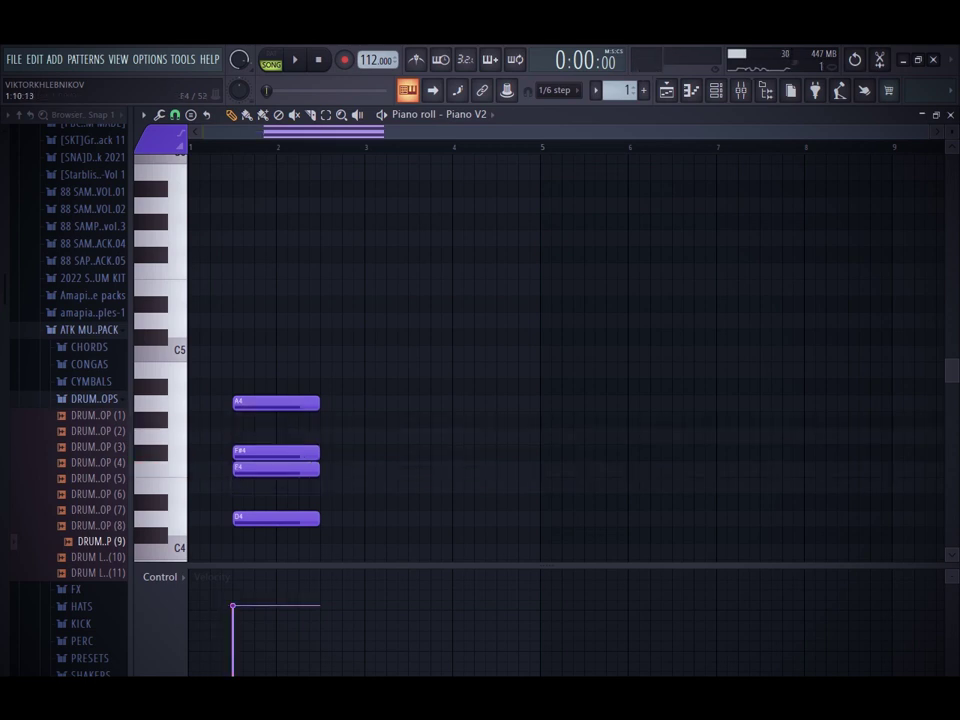
key("space")
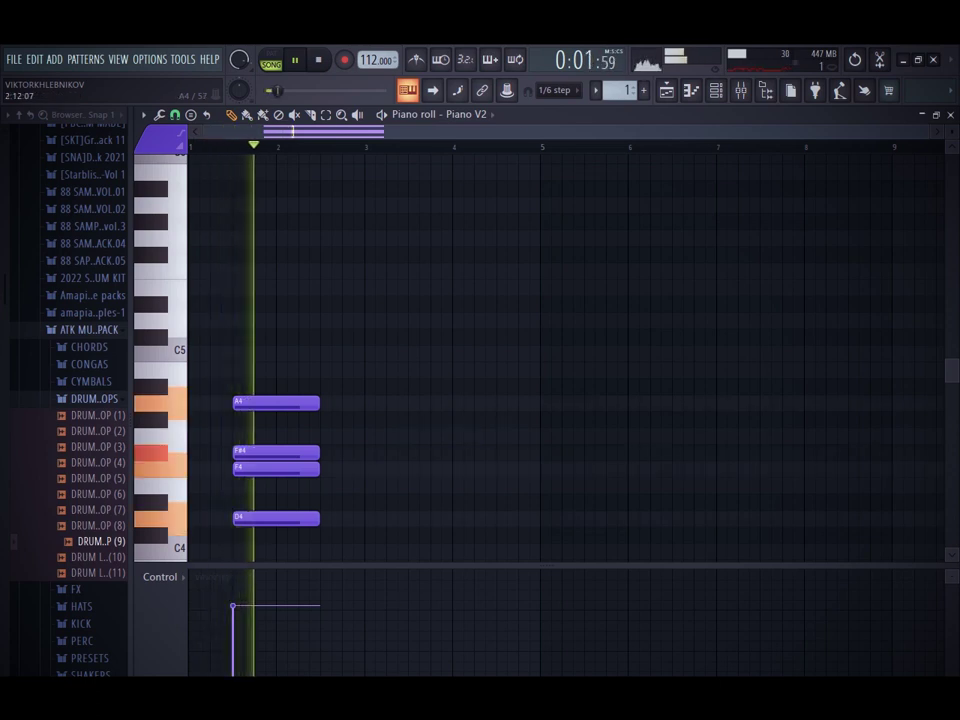
key("space")
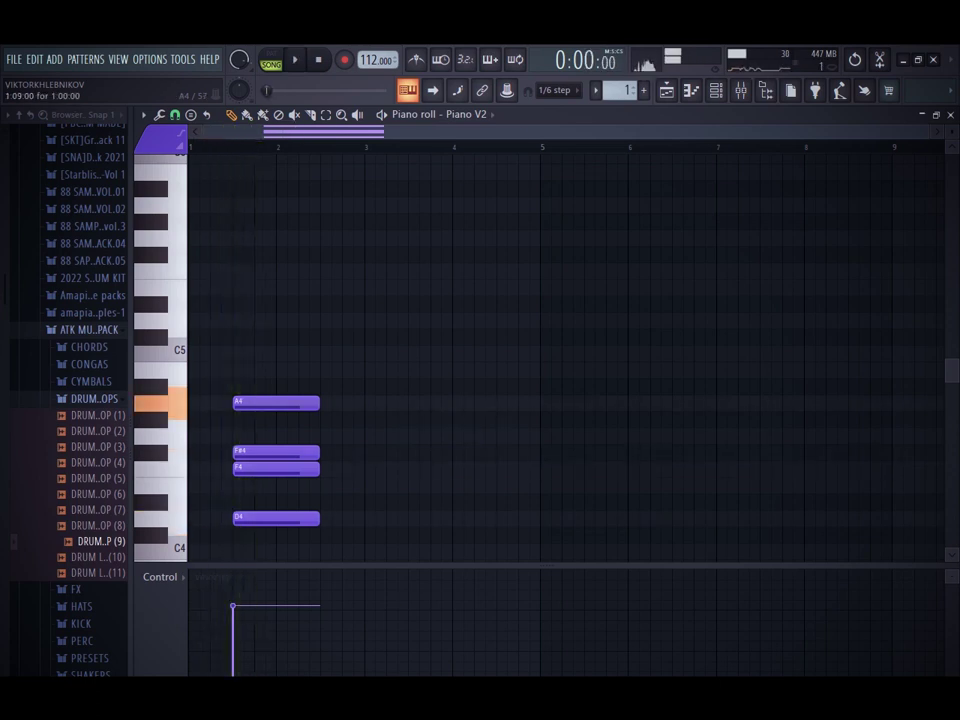
Add a D5 note on top of the chord, delete the A4 note, and play the chord
left_click_drag(248, 386, 238, 320)
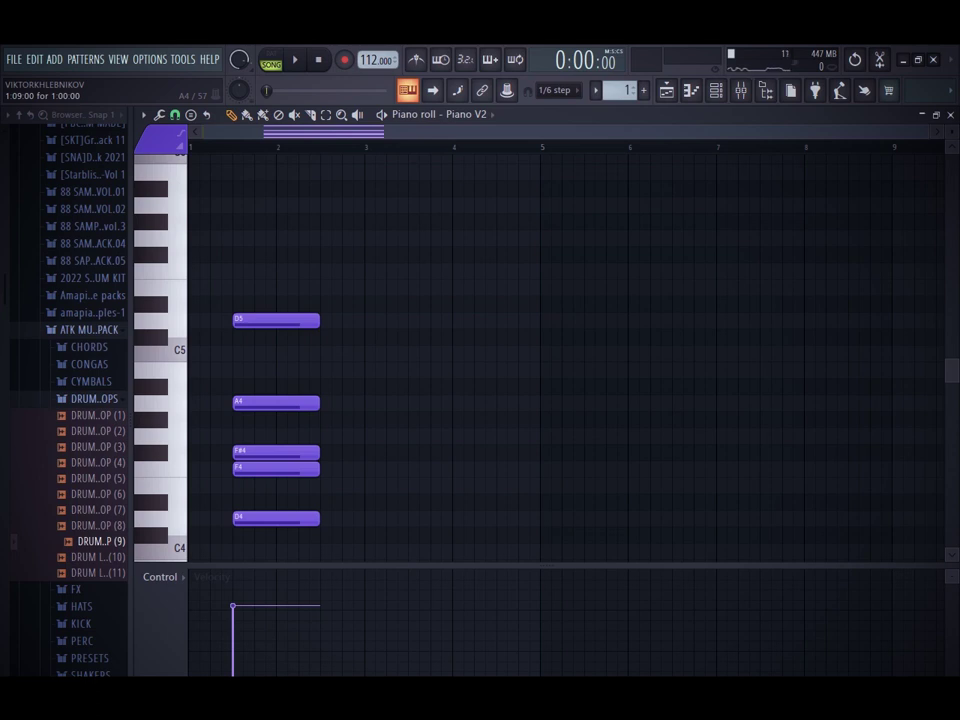
left_click(245, 403)
left_click(245, 321)
right_click(279, 403)
key("space")
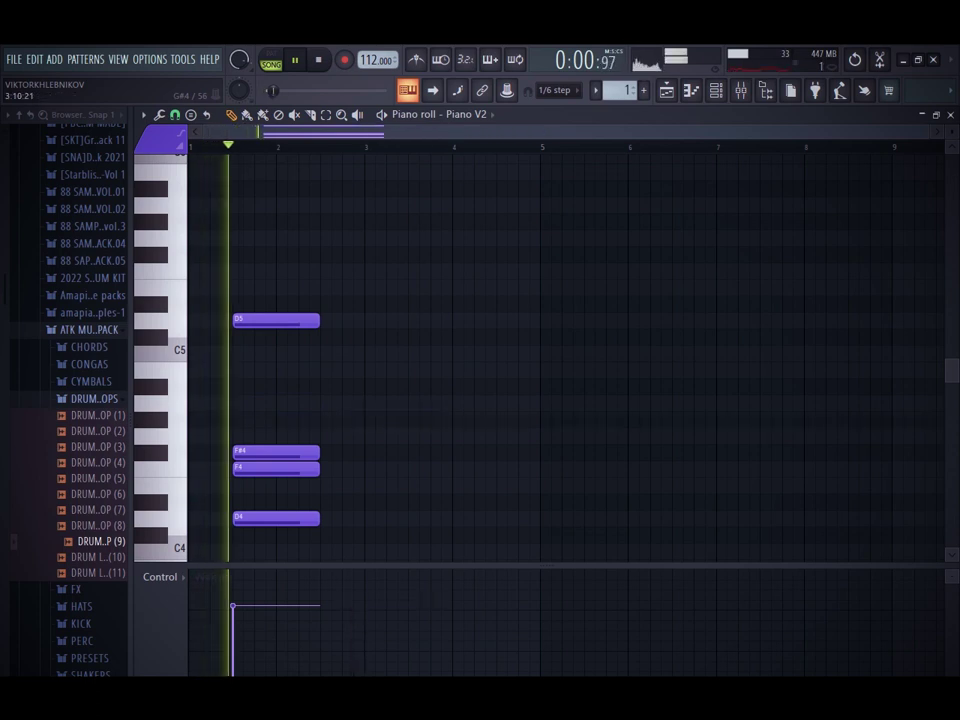
key("space")
left_click(274, 321)
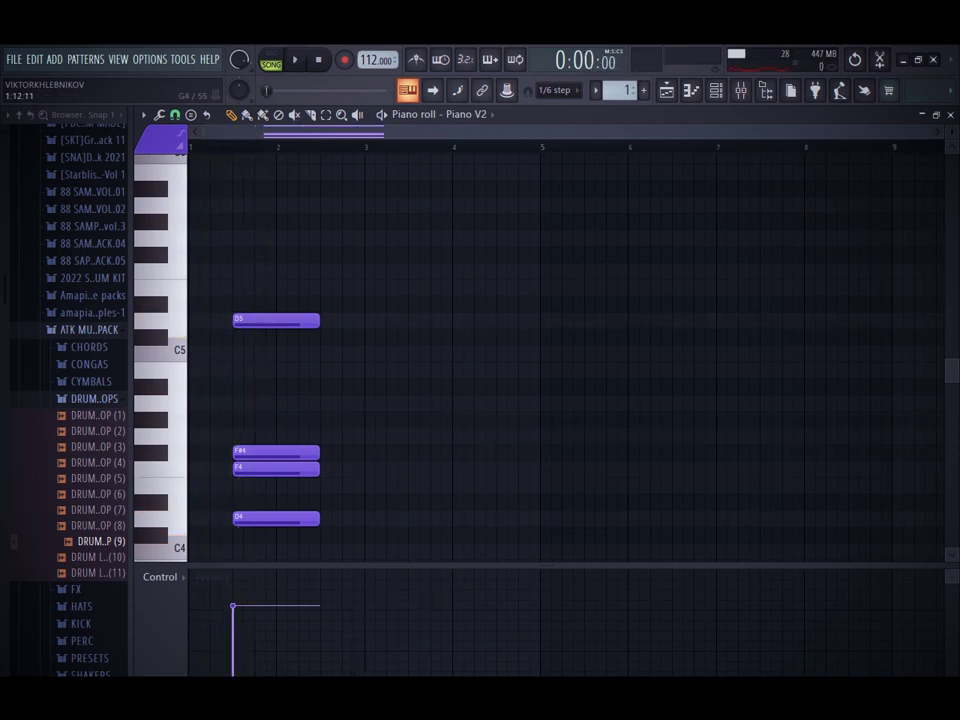
Raise the F#4 note one semitone to G4 and play the chord
left_click(256, 452)
left_click_drag(256, 452, 256, 436)
key("space")
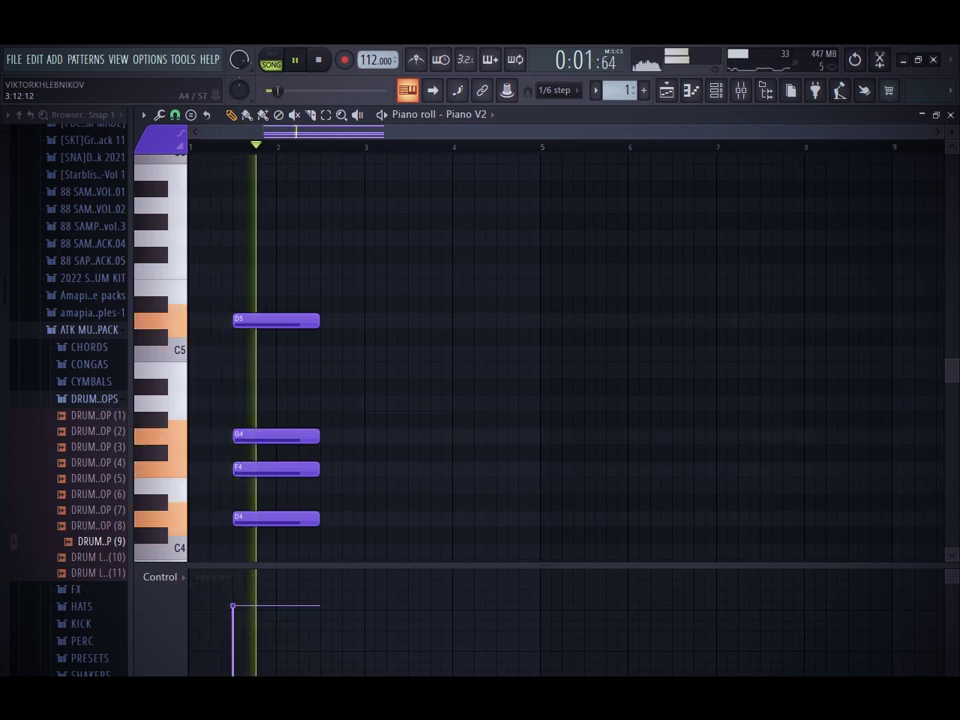
key("space")
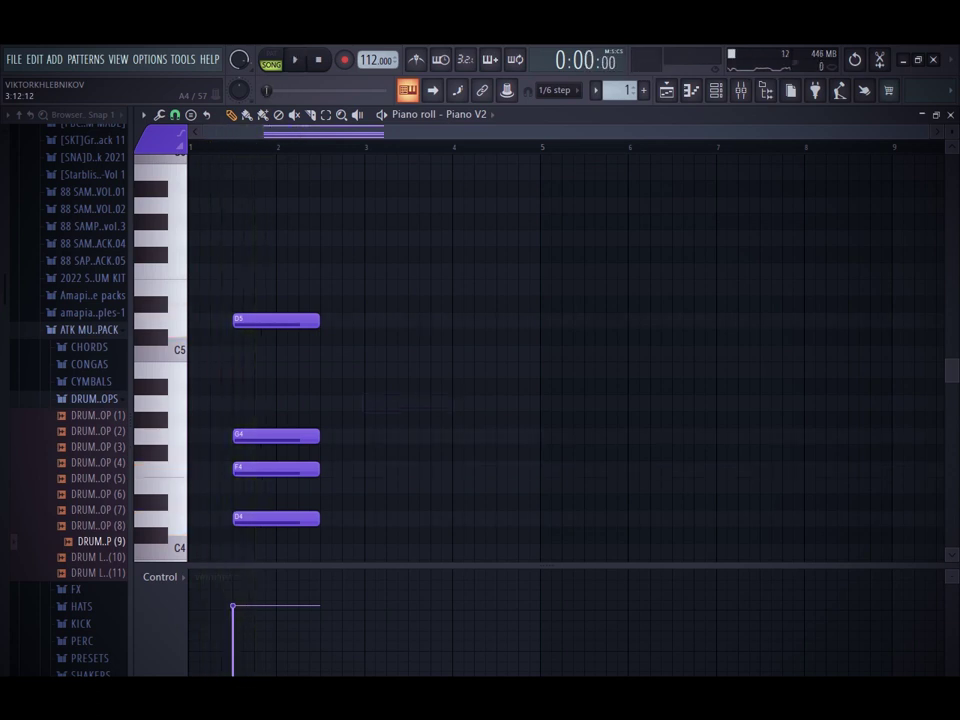
Add a D3 bass note one octave below D4, aligned with the start of the chord
scroll(429, 404, "down", 2)
scroll(429, 404, "up", 2)
scroll(429, 404, "down", 2)
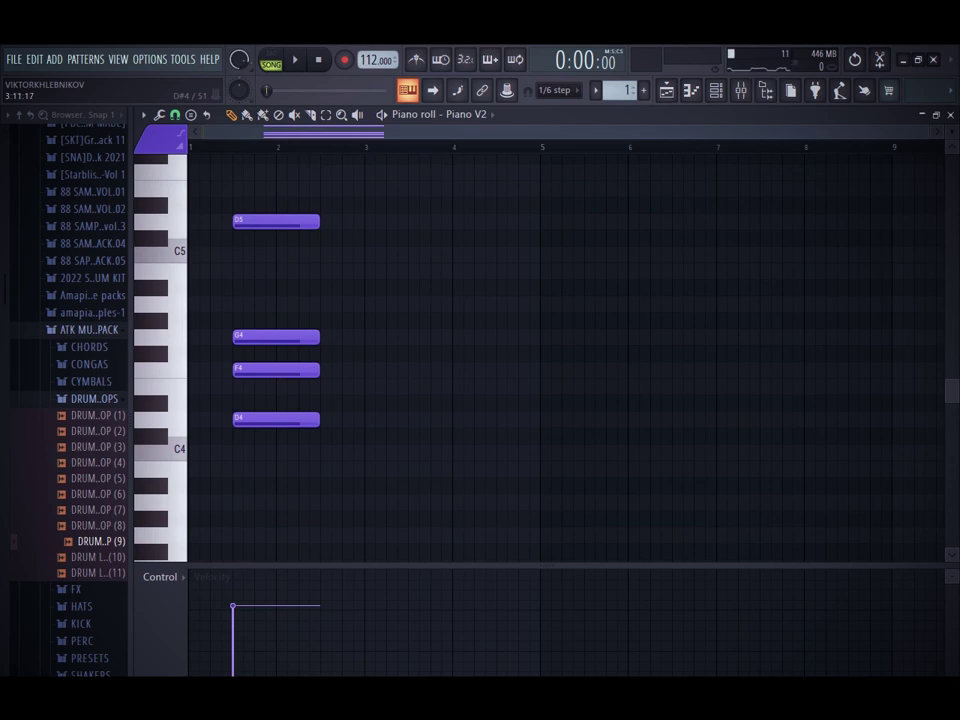
mouse_move(326, 402)
left_mouse_down()
mouse_move(304, 420)
mouse_move(324, 420)
left_mouse_up()
left_click(280, 403)
right_click(281, 403)
key("Delete")
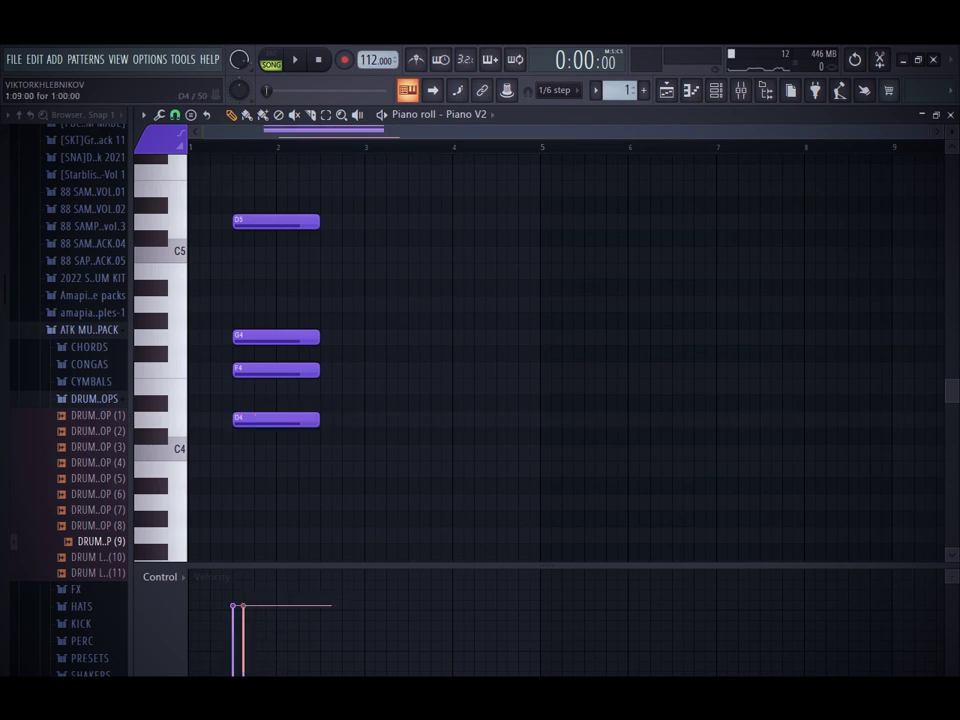
scroll(255, 414, "up", 3)
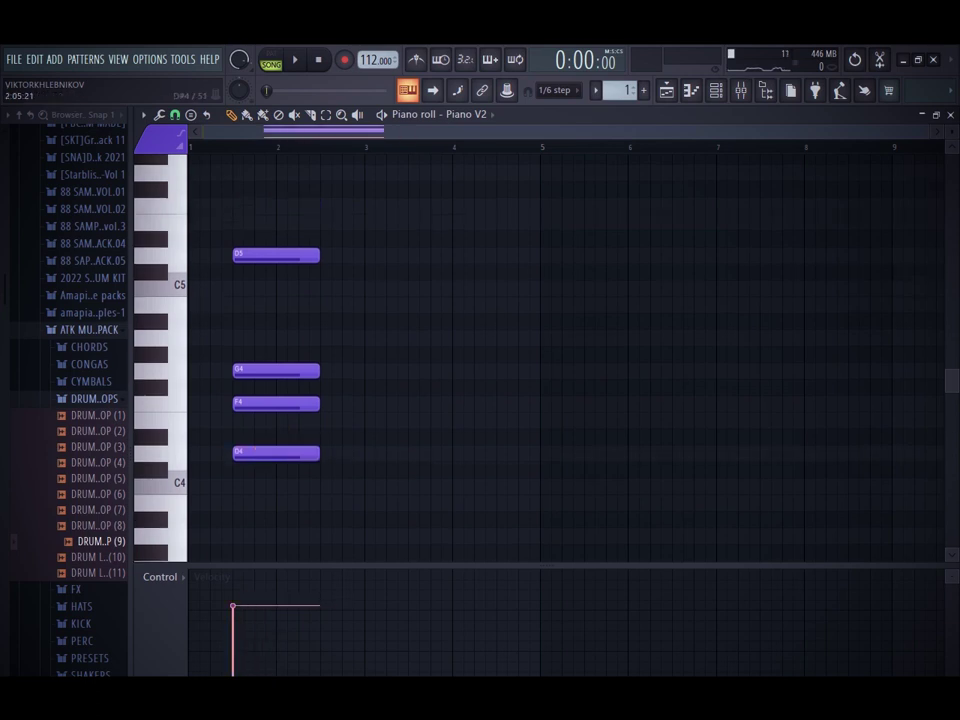
left_click(348, 386)
right_click(348, 386)
scroll(452, 384, "down", 5)
scroll(452, 386, "up", 3)
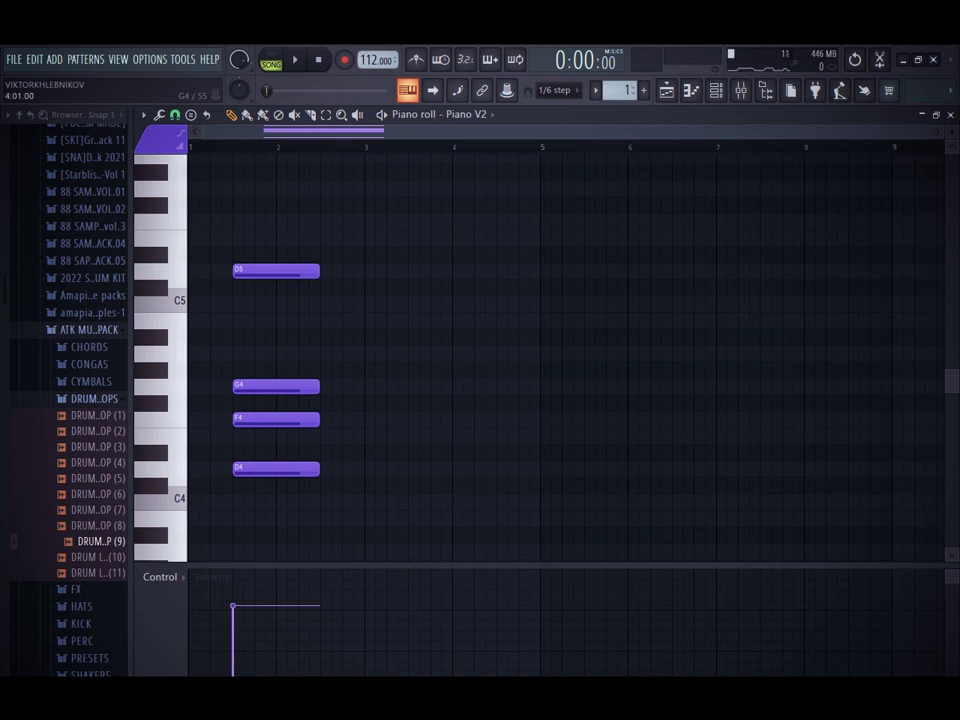
Randomize the velocities of the chord notes and strum them with a start time strength of 0:05
key("alt+r")
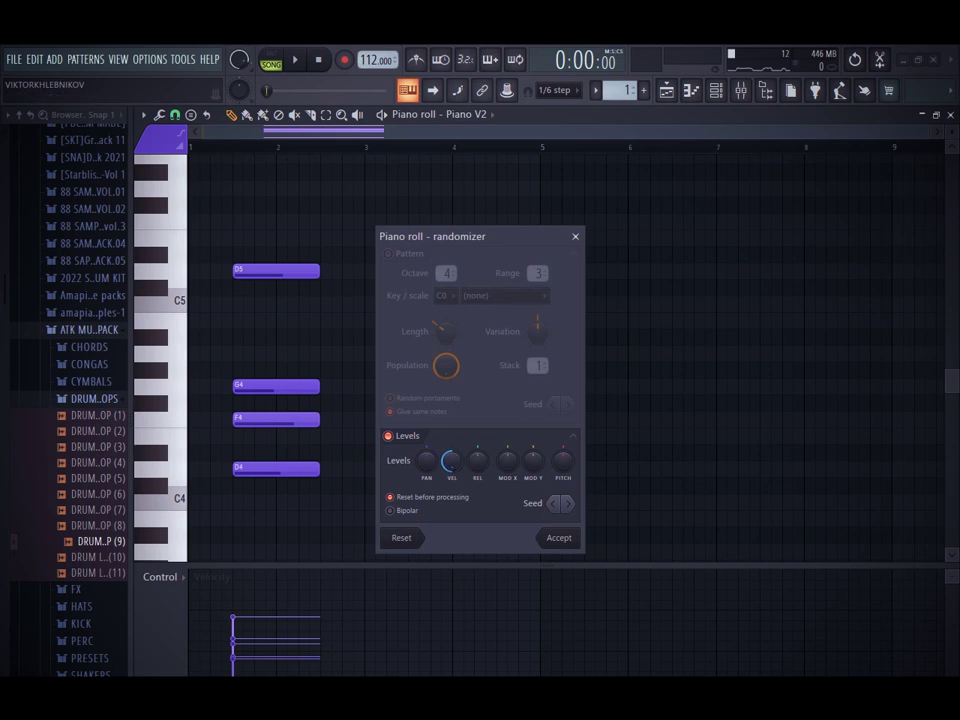
key("Return")
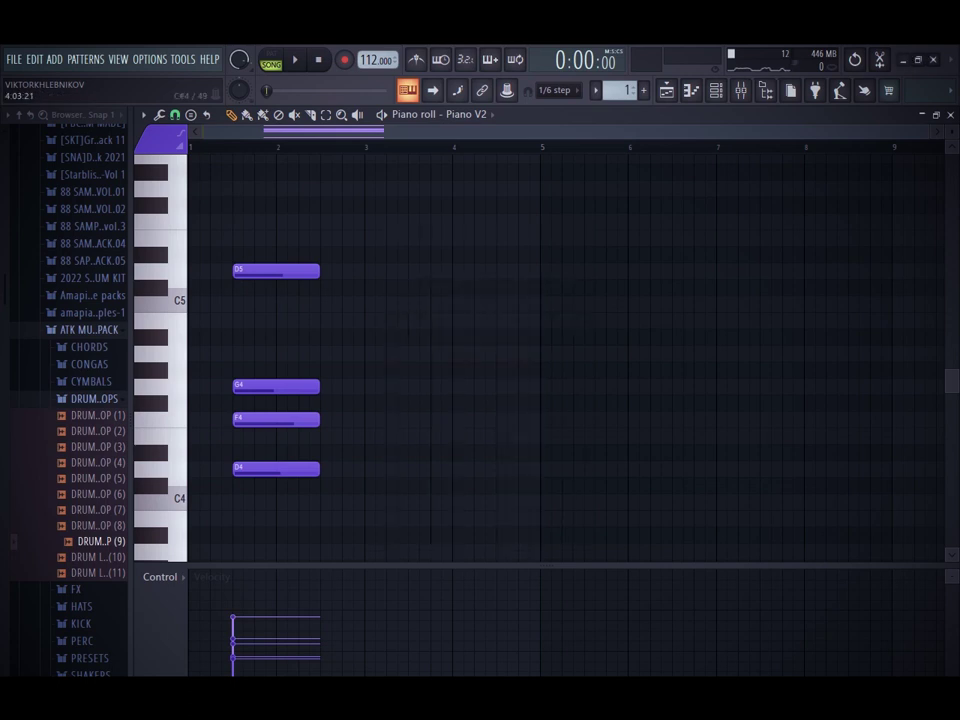
key("alt+s")
left_click_drag(425, 373, 425, 362)
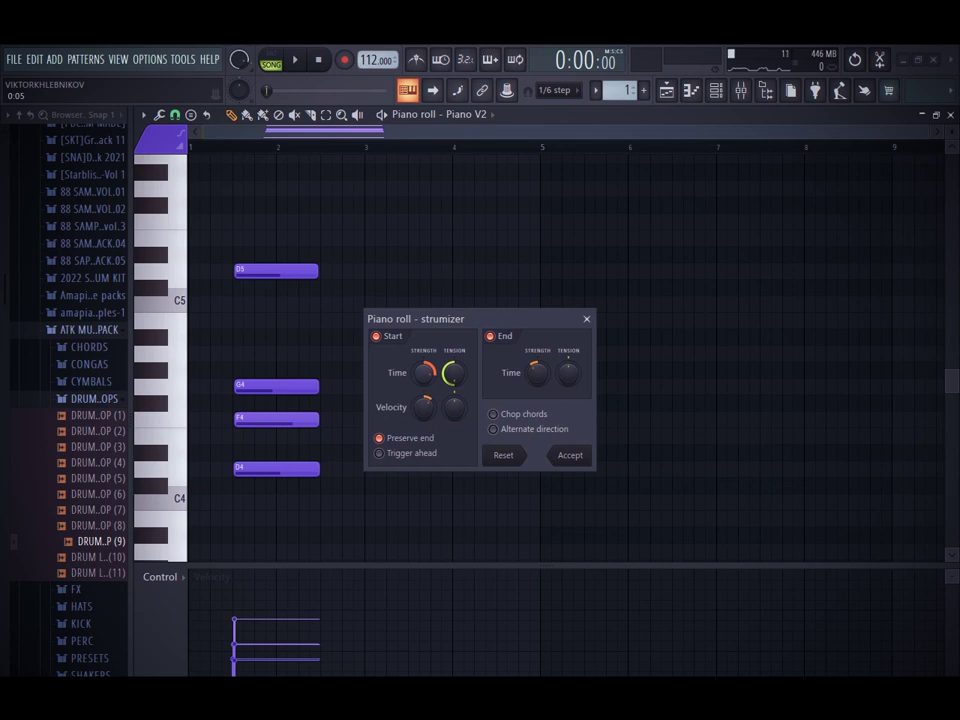
key("Return")
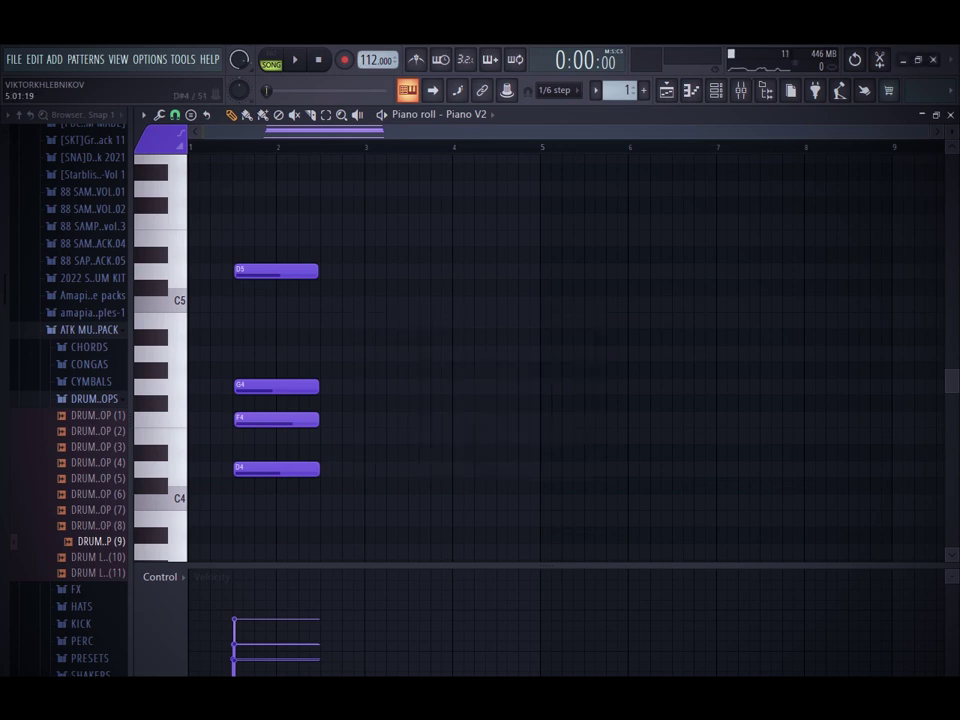
Play the strummed chord, transpose all its notes down one semitone, and play it again
key("space")
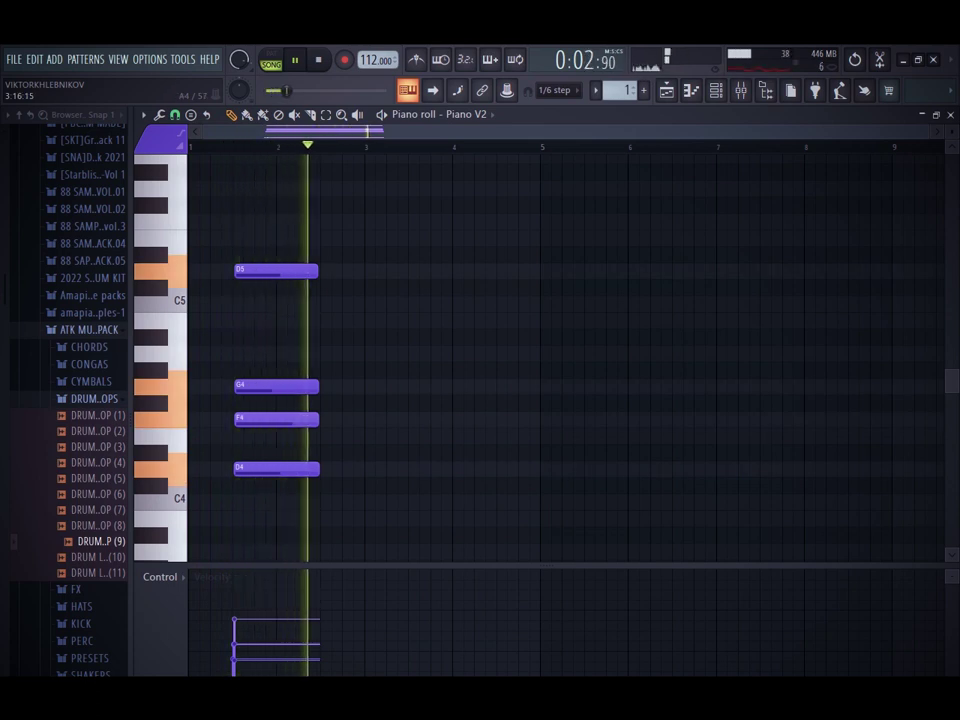
key("space")
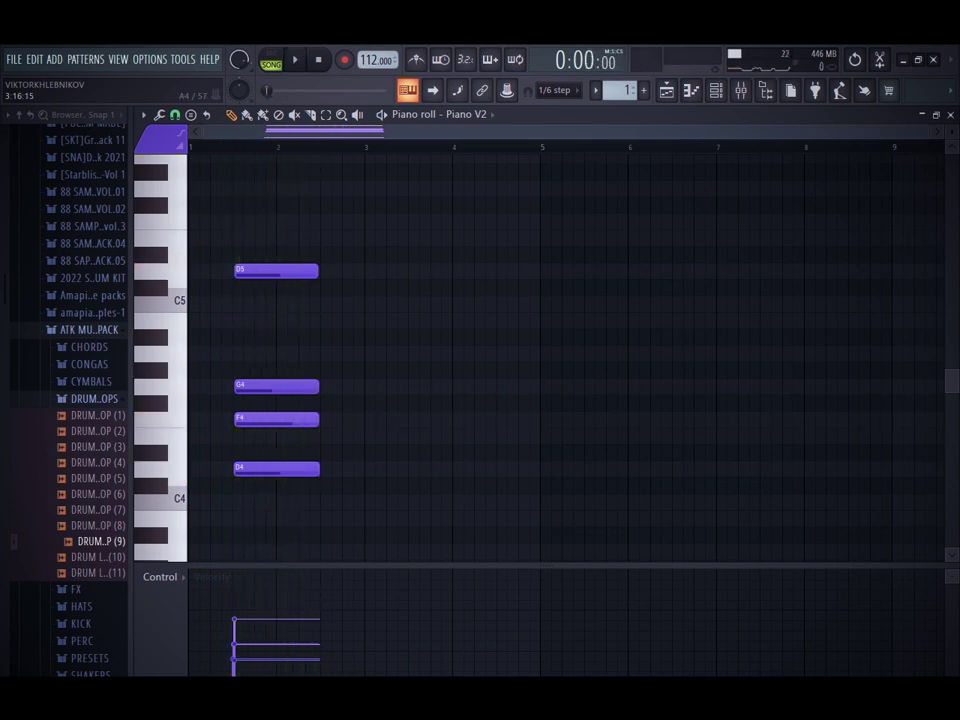
key("Down")
key("space")
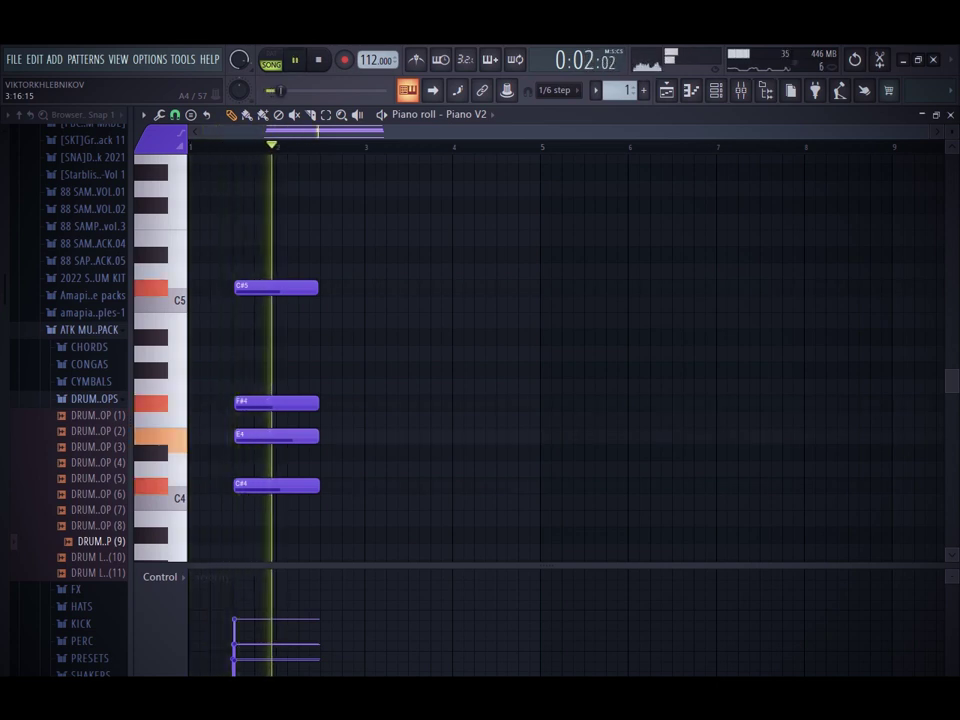
key("space")
Lower the top C#5 note to B4 and play the changed chord
scroll(560, 375, "up", 3)
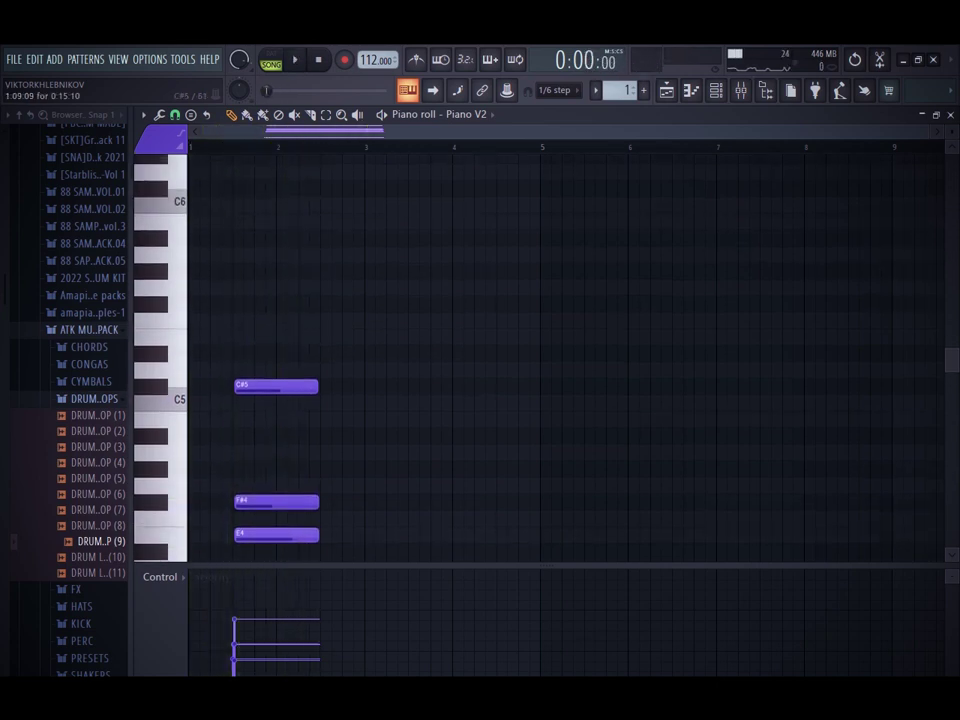
left_click_drag(276, 386, 276, 420)
key("space")
key("space")
key("space")
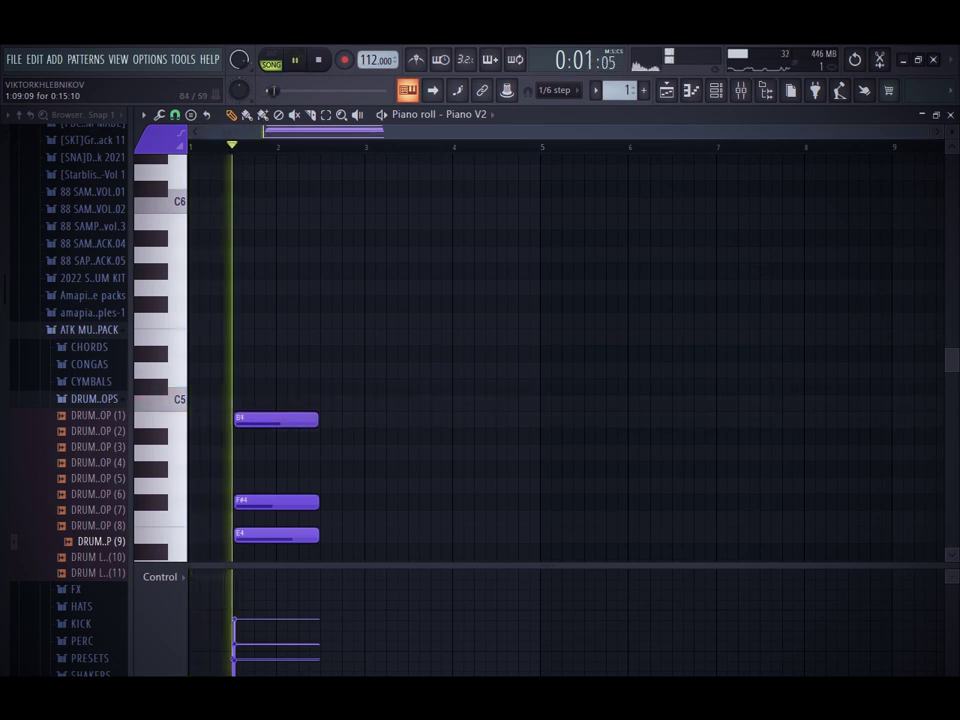
left_click(355, 403)
right_click(382, 403)
scroll(384, 375, "down", 3)
key("space")
Select all notes of the chord, shorten them to half a bar so they end at bar 2, and deselect them
scroll(384, 375, "up", 3)
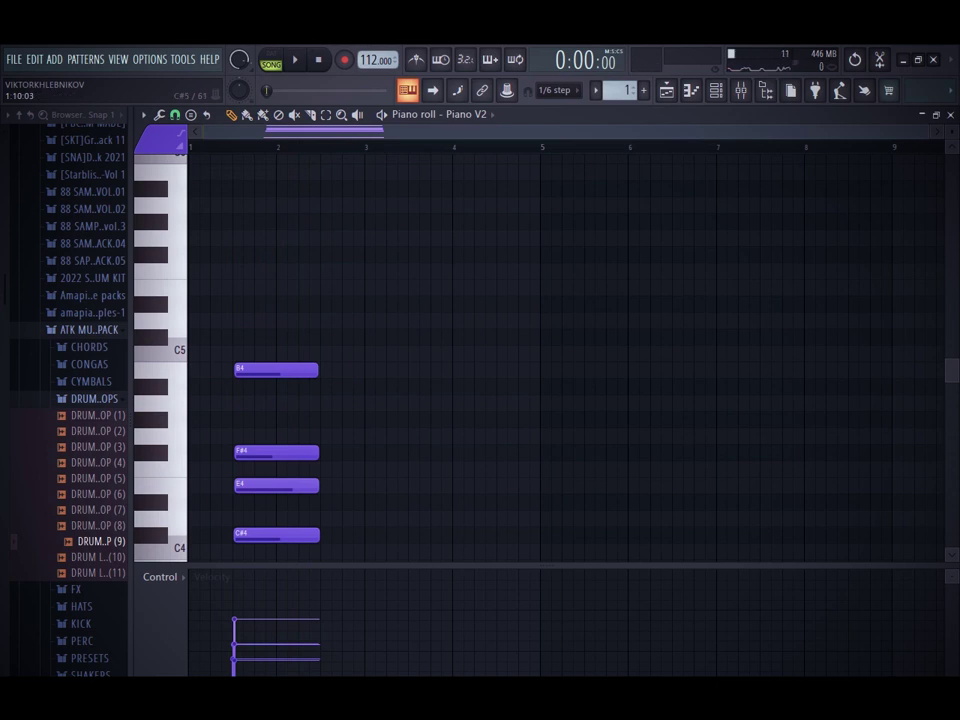
scroll(240, 336, "down", 3)
scroll(340, 300, "up", 2)
left_click_drag(348, 198, 318, 556)
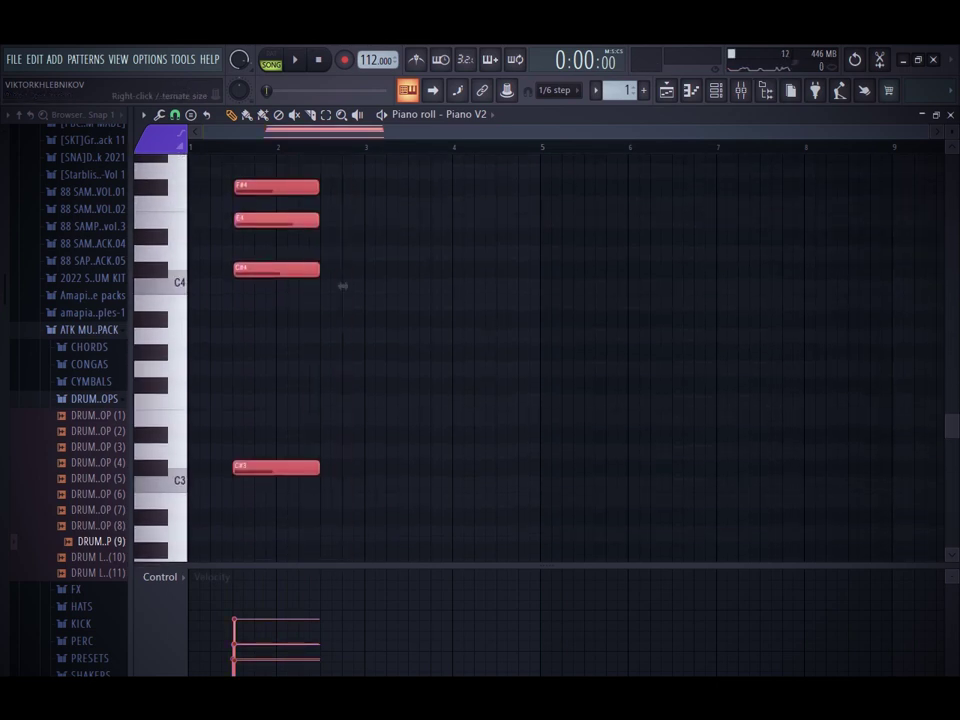
left_click_drag(342, 286, 296, 285)
key("ctrl+d")
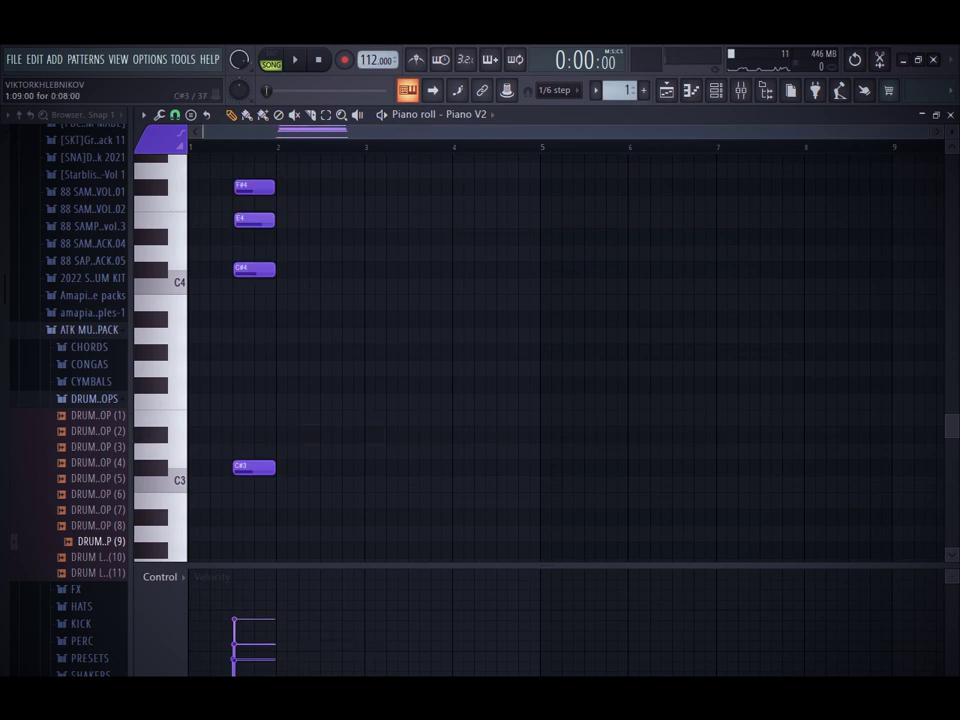
Place a half-bar A2 note starting in the middle of bar 2 and move it up an octave to A3
left_click(254, 467)
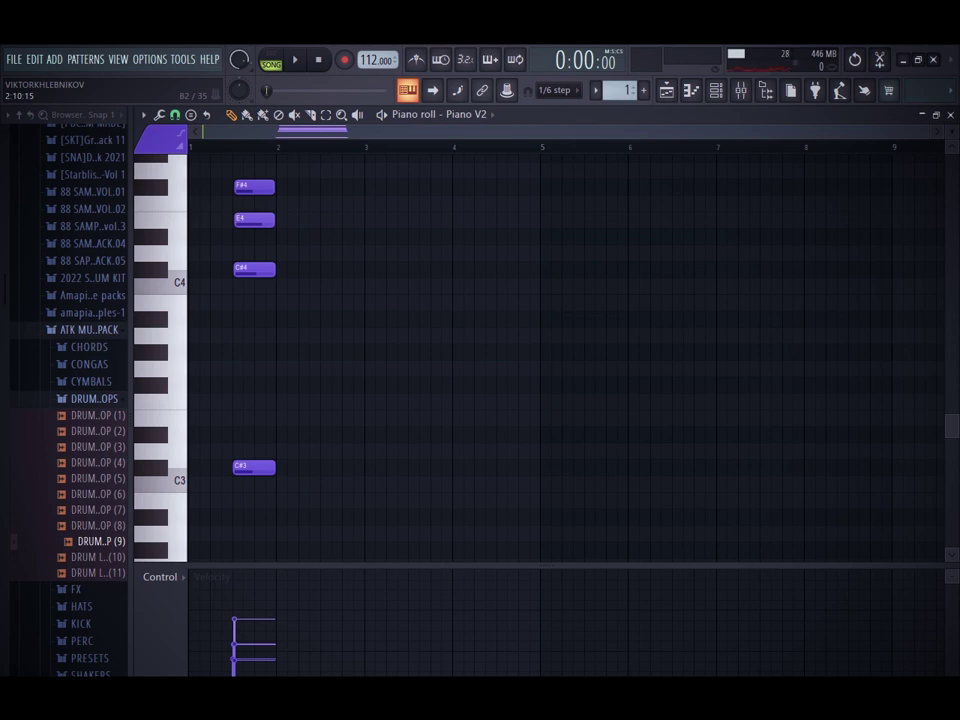
left_click(330, 533)
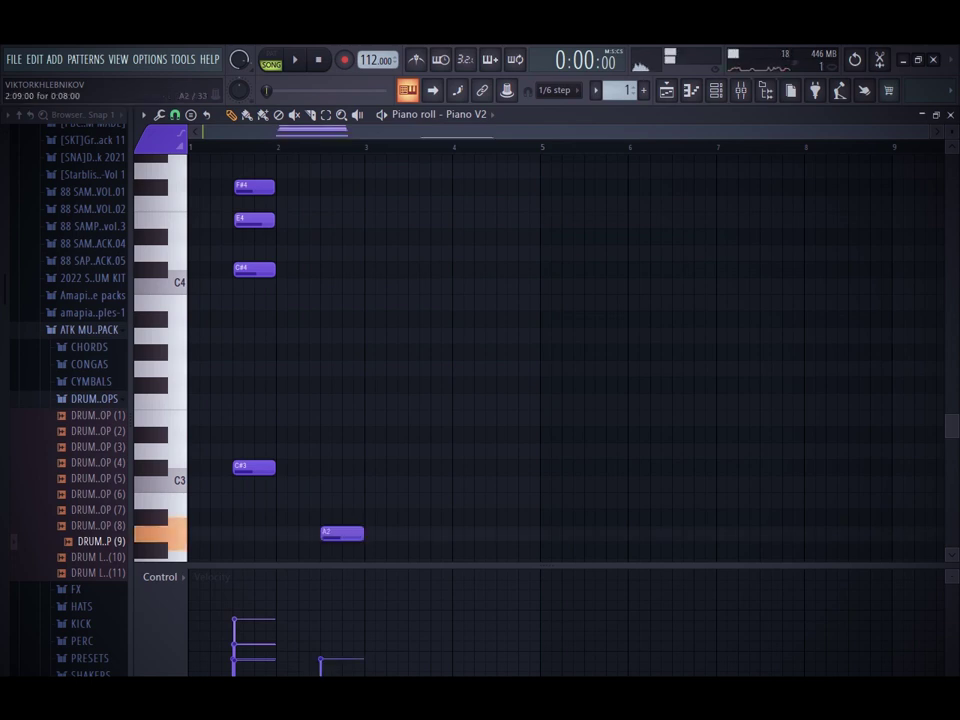
left_click_drag(346, 533, 348, 335)
scroll(348, 533, "up", 3)
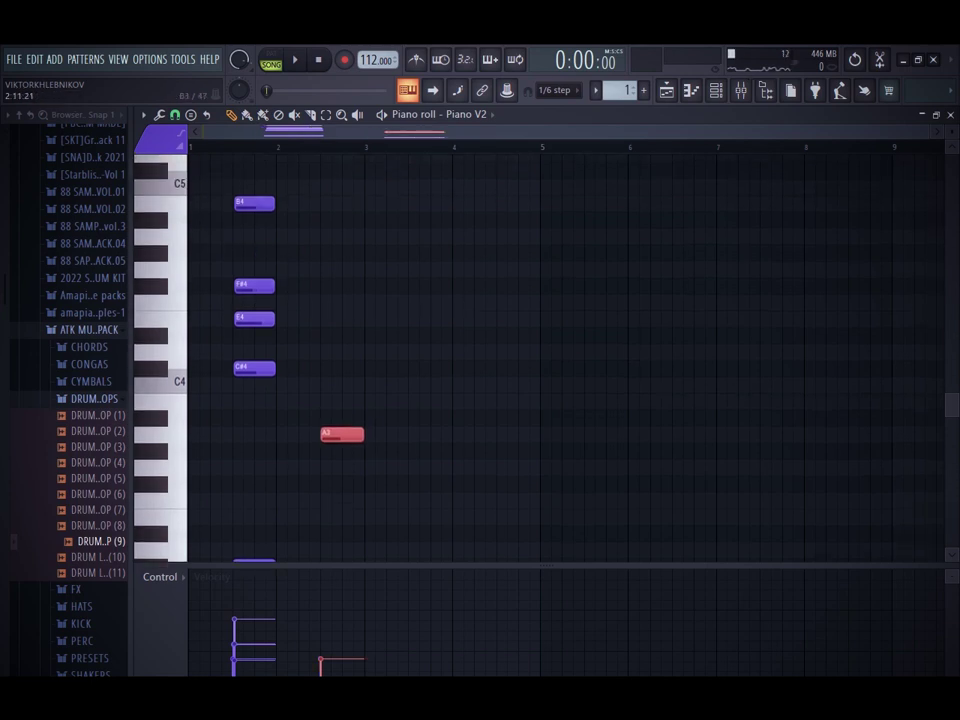
Add half-bar C#4 and E4 notes above the A3 note in the middle of bar 2
scroll(338, 398, "down", 2)
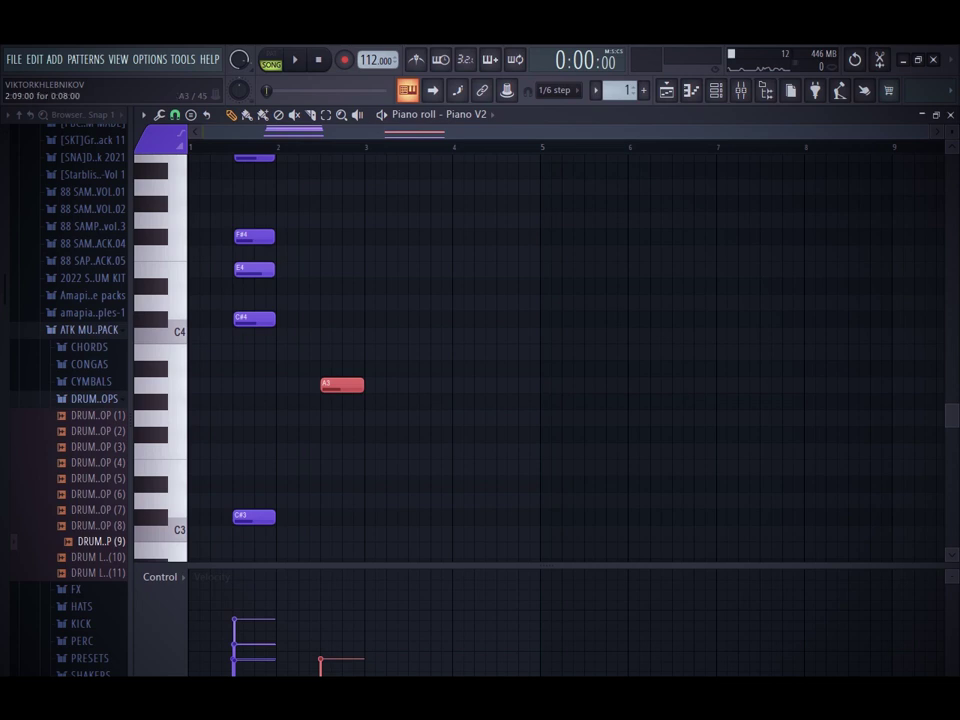
left_click(330, 319)
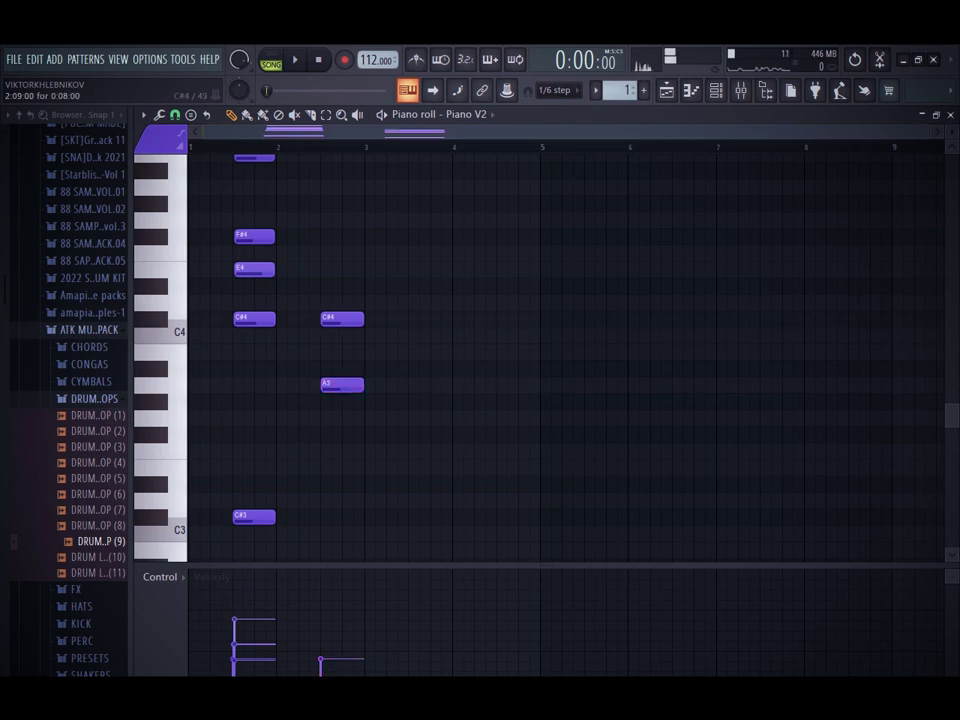
left_click(330, 270)
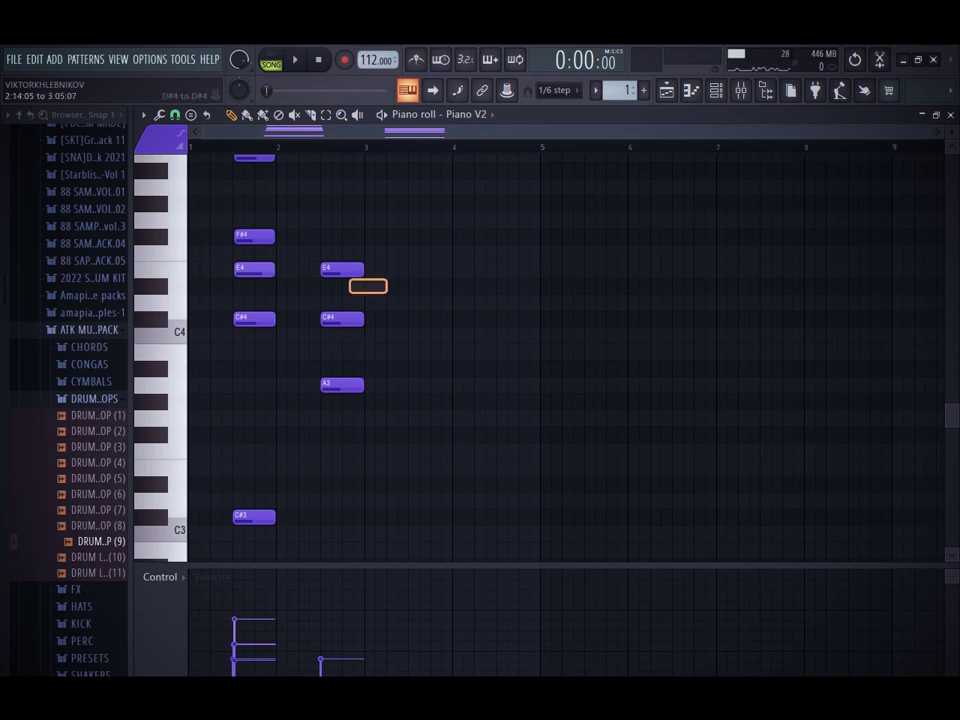
scroll(375, 290, "up", 3)
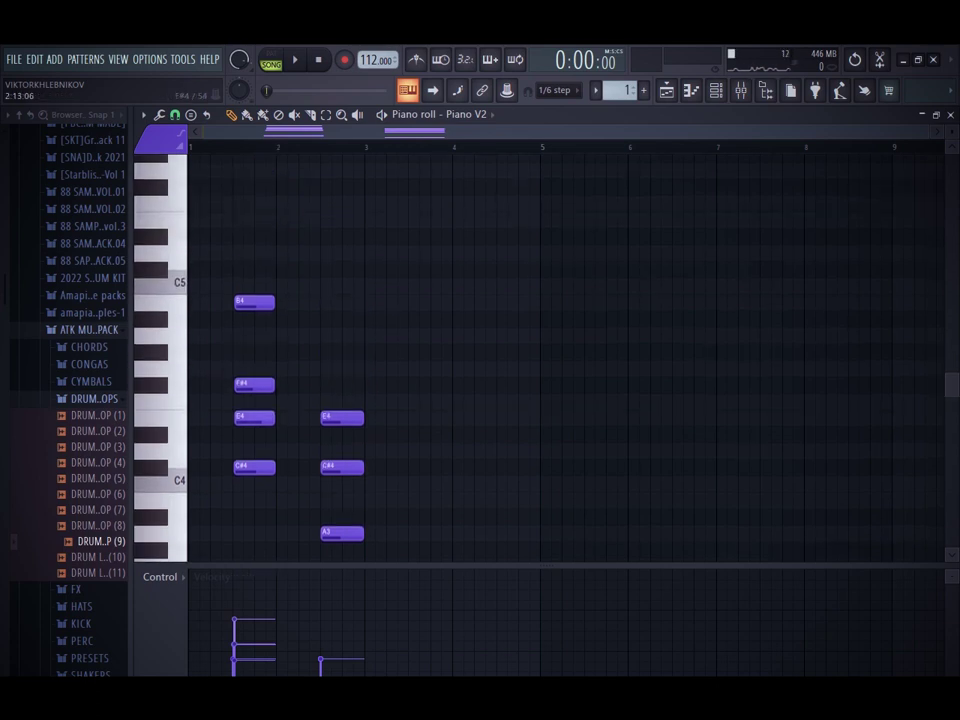
Add a half-bar F#4 note above E4 in the chord at the middle of bar 2 and deselect the notes
left_click(323, 385)
left_click_drag(358, 370, 190, 387)
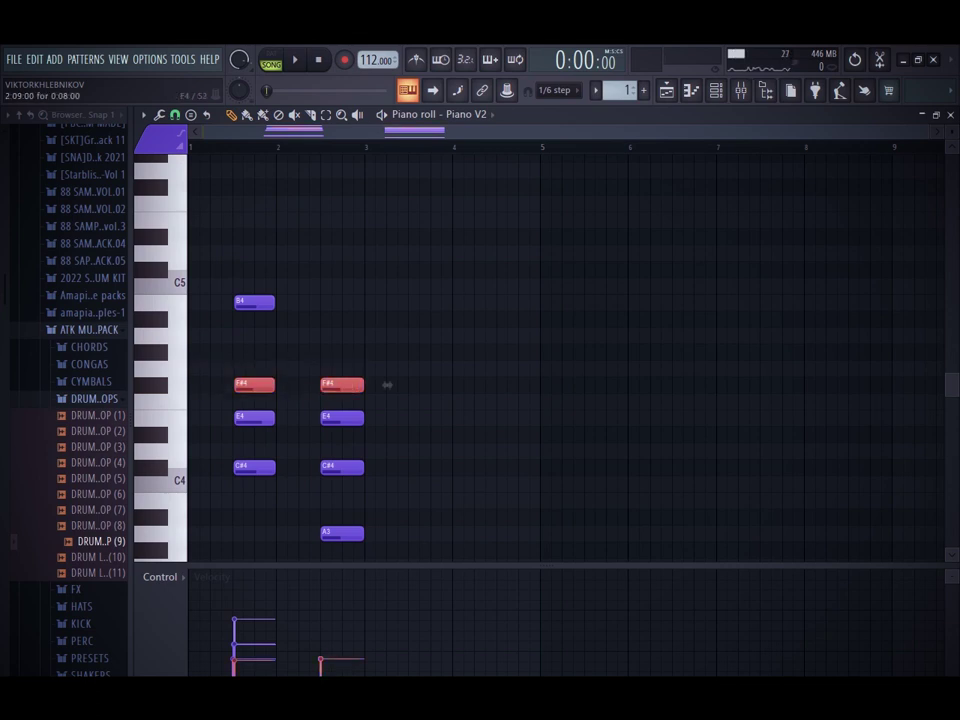
left_click(386, 386)
Try the second chord's E4 note one octave higher
left_click(347, 418)
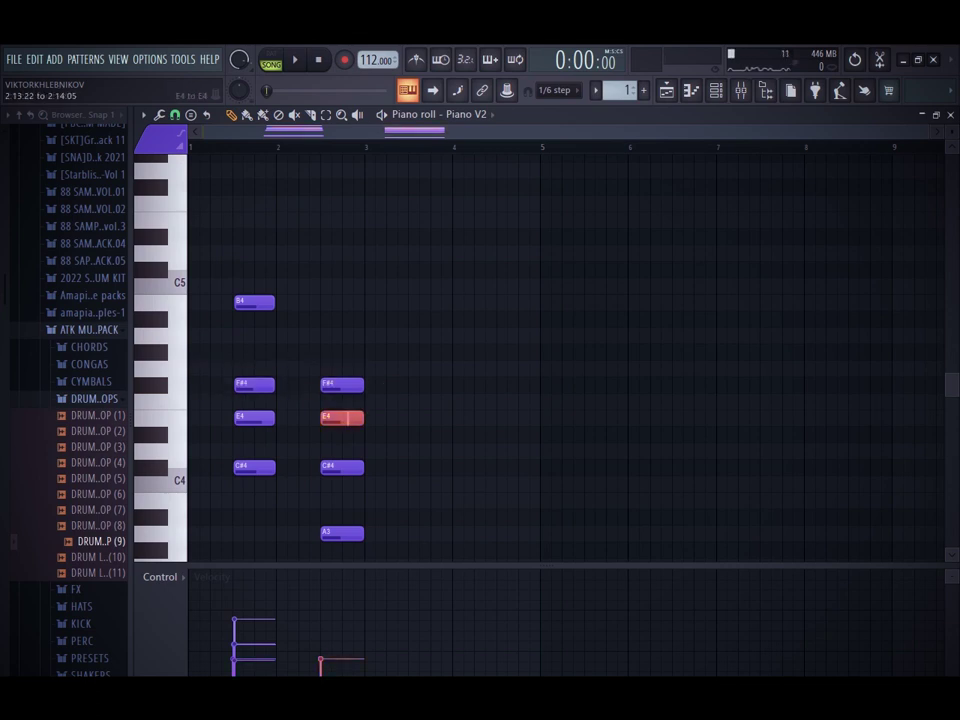
key("ctrl+Up")
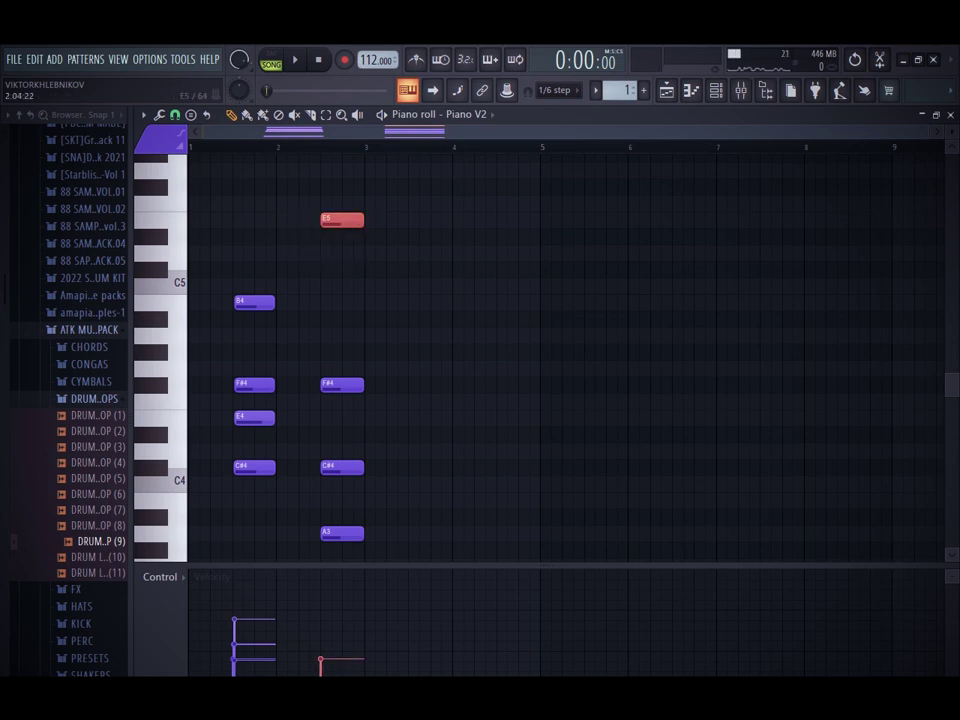
key("ctrl+Down")
Play back the two chords with their bass notes and check their voicing
key("space")
key("ctrl+d")
scroll(390, 300, "down", 4)
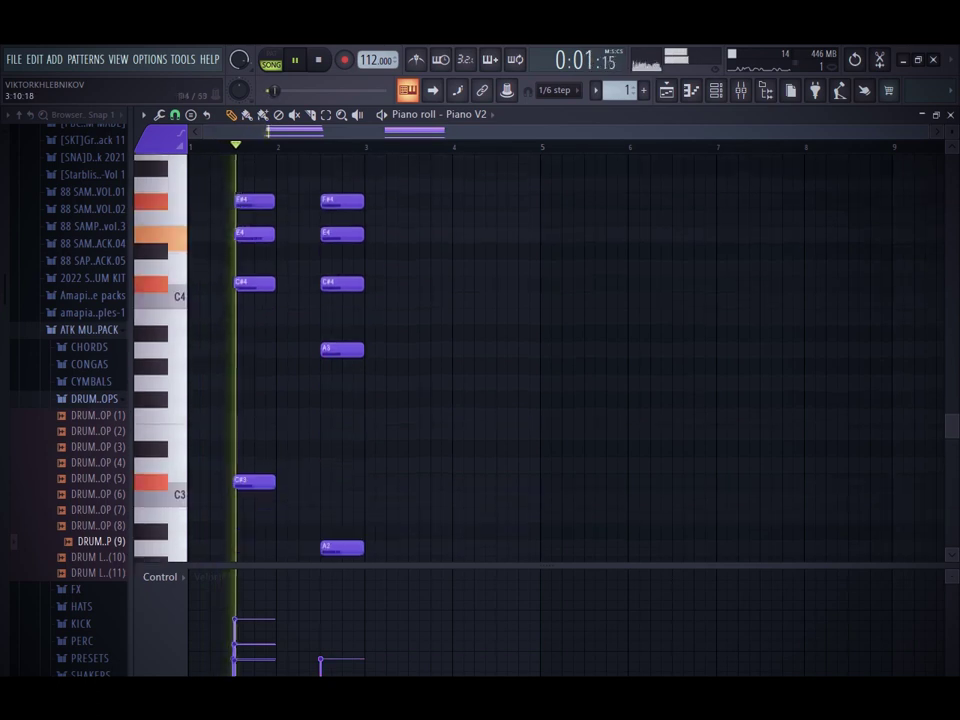
scroll(390, 300, "up", 3)
left_click_drag(396, 248, 346, 570, "ctrl")
scroll(387, 380, "down", 3)
left_click(390, 476)
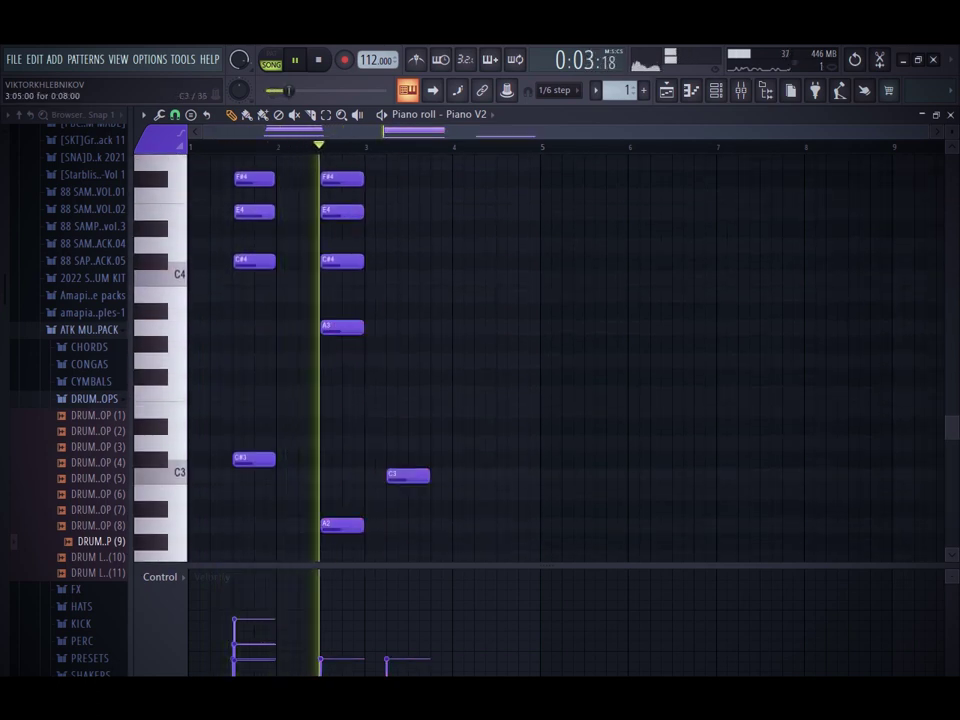
right_click(396, 476)
scroll(400, 476, "up", 3)
scroll(400, 476, "down", 5)
key("space")
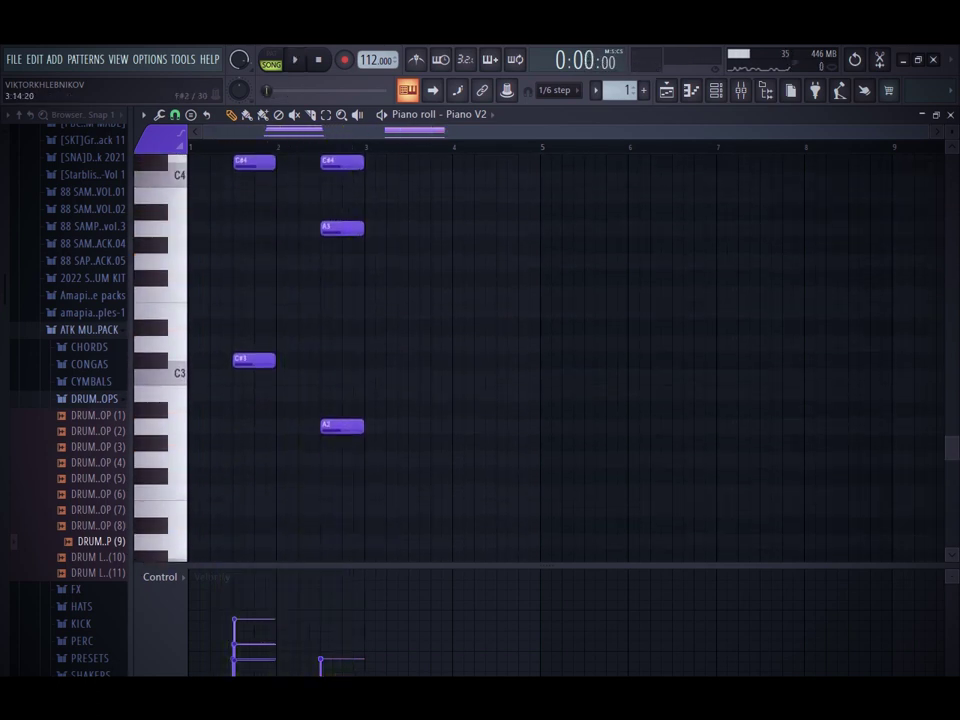
Randomize the velocities of both chords and apply a strum to them
key("alt+r")
key("Escape")
key("alt+s")
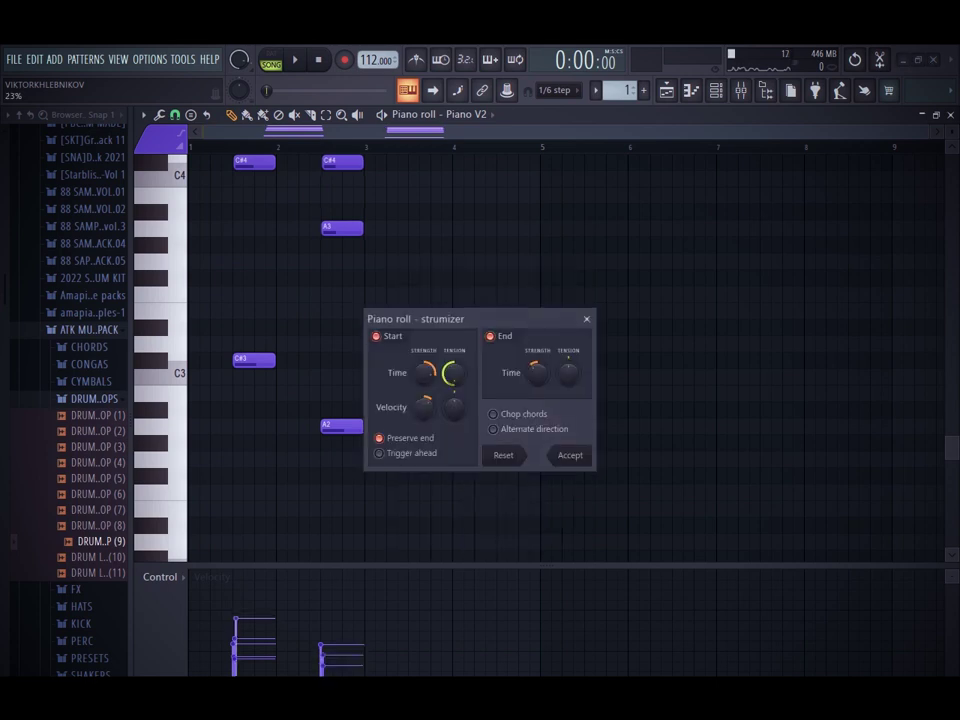
key("Escape")
scroll(500, 360, "up", 3)
scroll(500, 360, "up", 1)
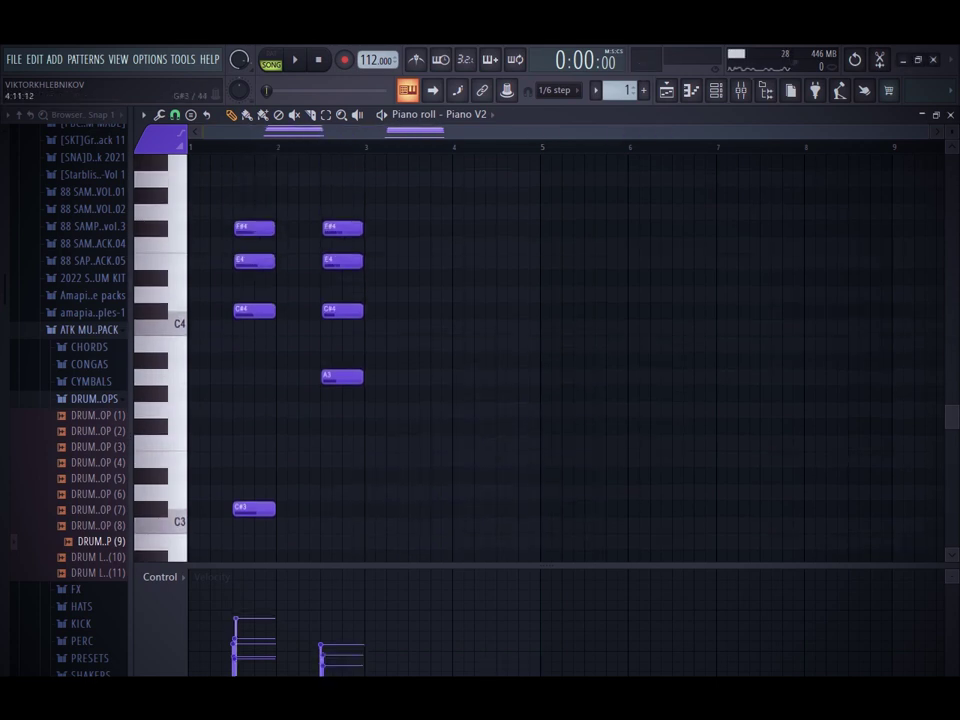
Transpose both chords down one semitone and duplicate the two-bar progression into bars 3 and 4
key("shift+Down")
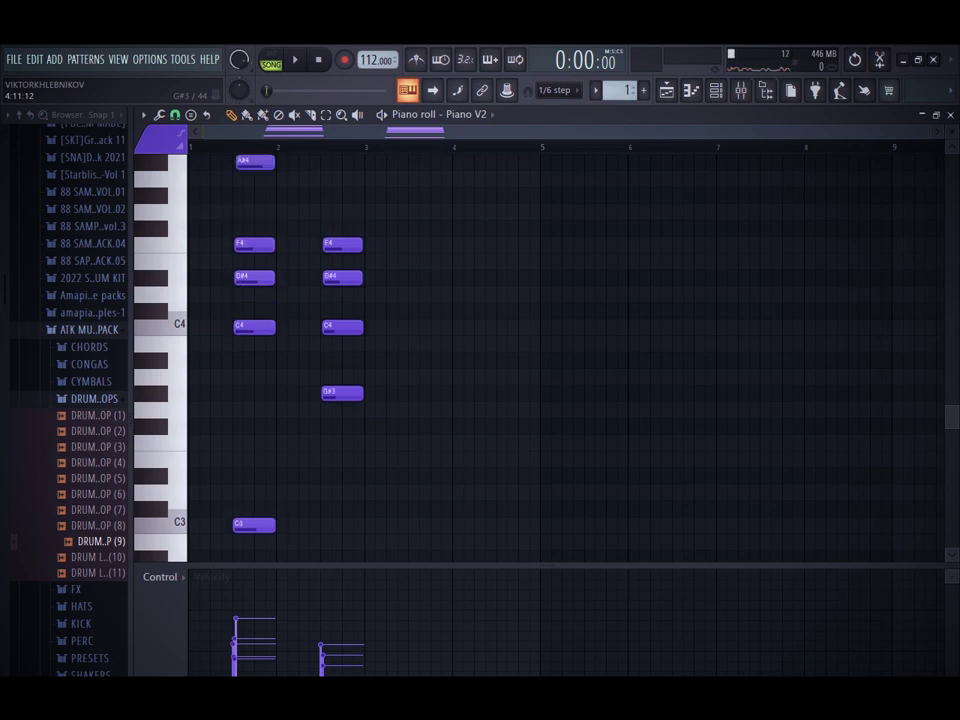
key("ctrl+a")
key("ctrl+b")
key("ctrl+d")
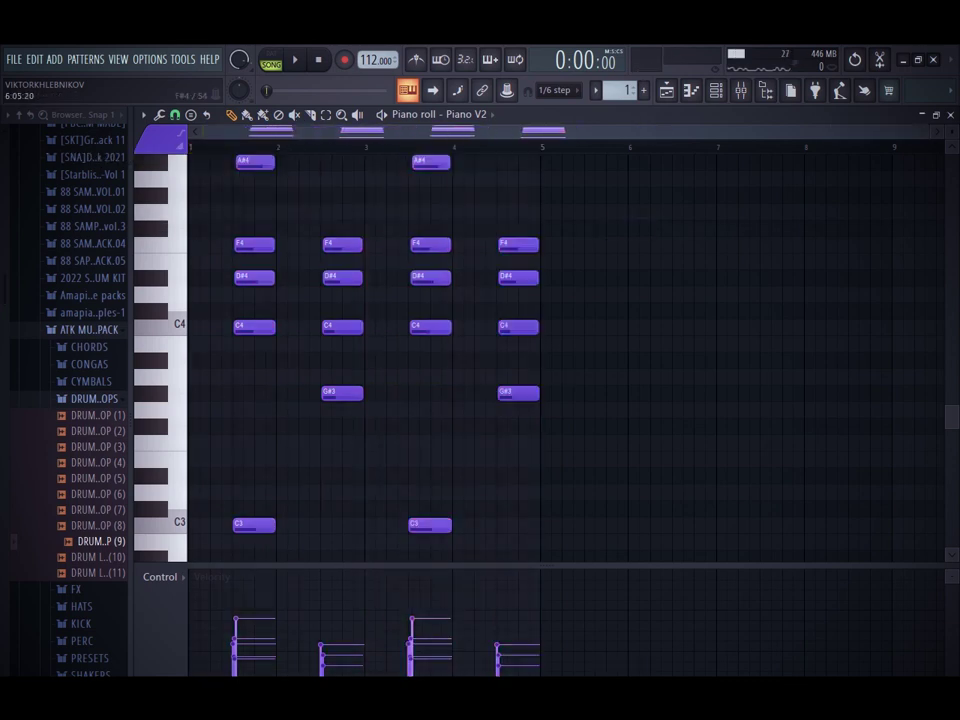
Play back the start of the duplicated four-bar progression
key("space")
scroll(565, 350, "up", 5)
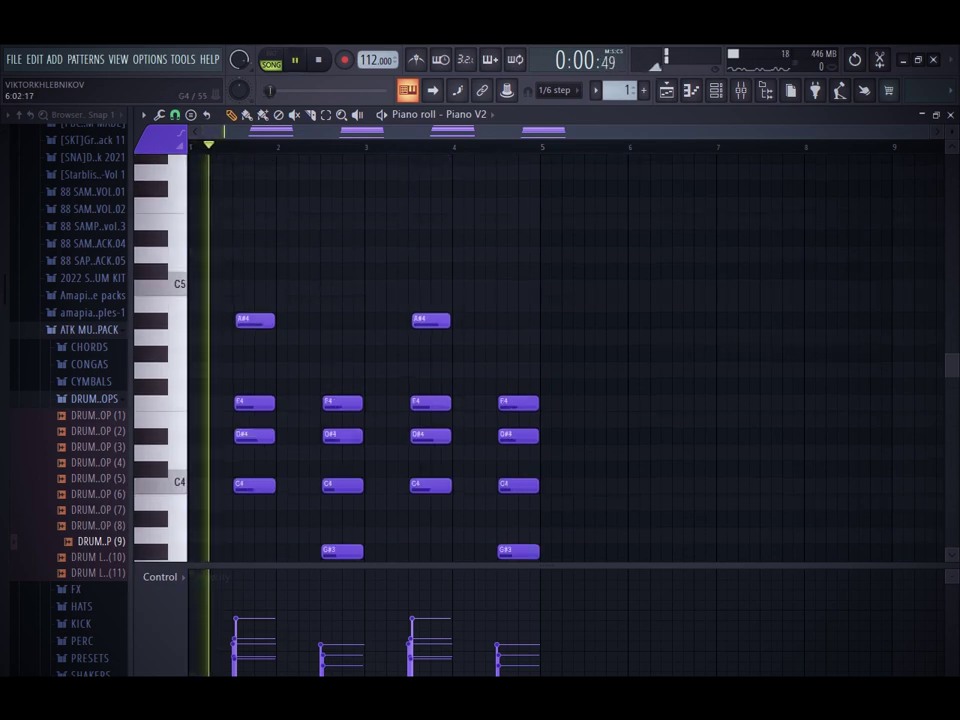
scroll(565, 350, "down", 5)
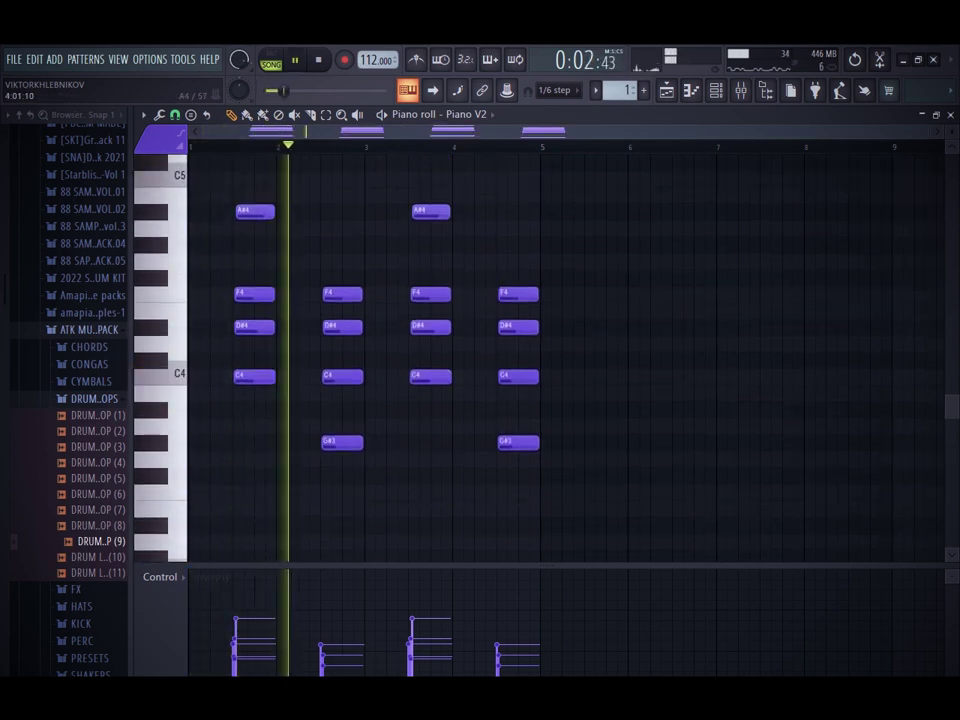
key("space")
Lengthen the first and third chords with their bass notes so they end shortly before the following chords
left_click_drag(460, 182, 427, 562)
scroll(262, 252, "up", 3)
left_click_drag(258, 230, 313, 562)
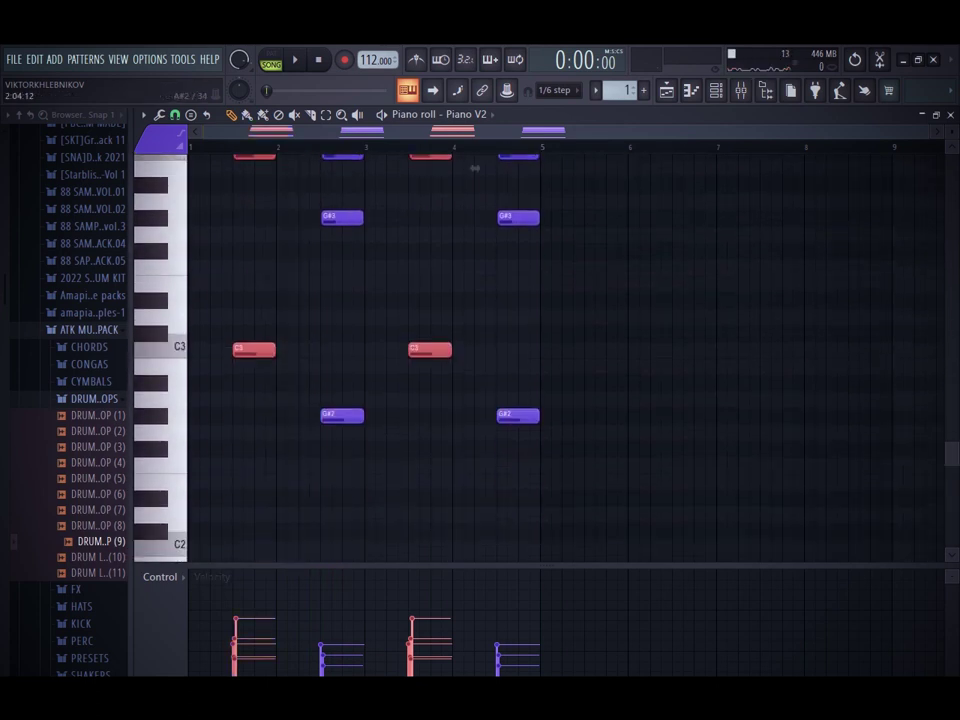
left_click_drag(272, 350, 294, 350)
left_click_drag(496, 168, 508, 168)
key("space")
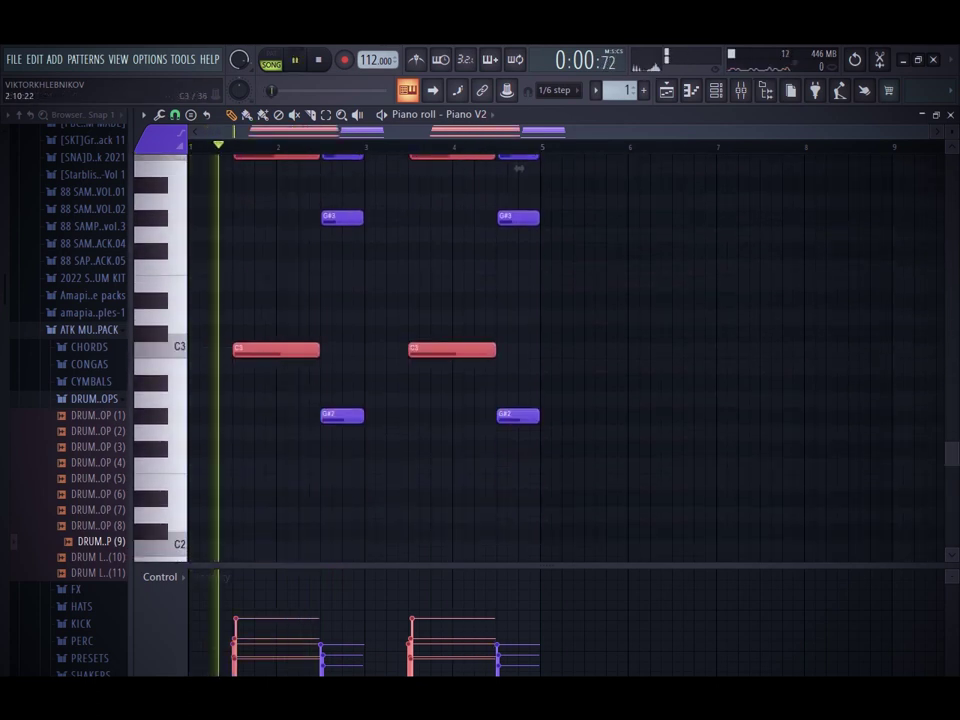
left_click(508, 168, "ctrl")
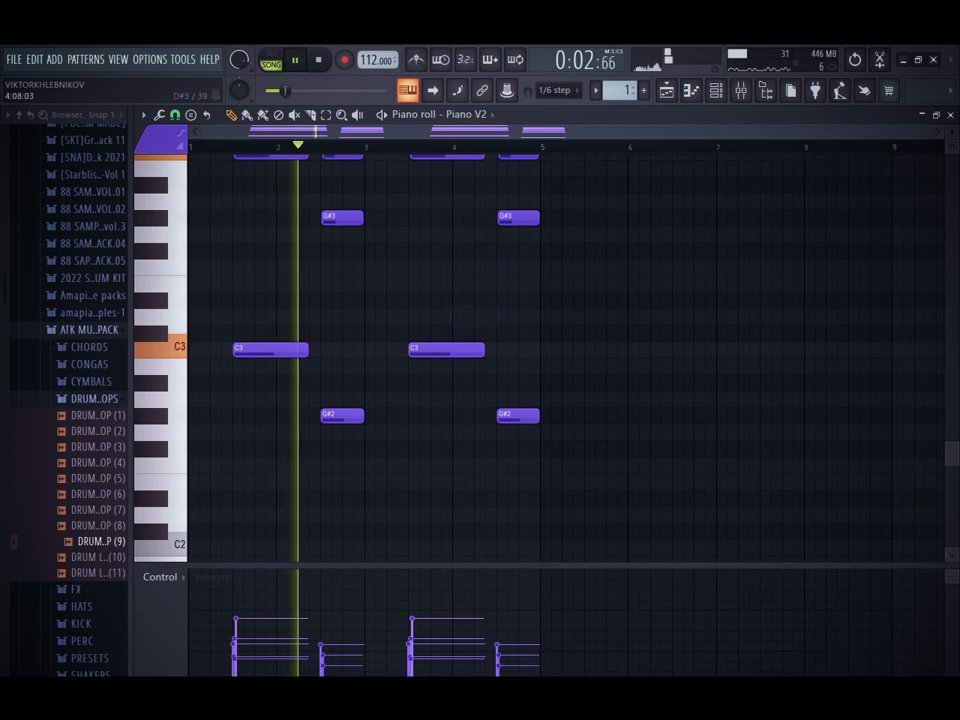
scroll(552, 300, "up", 5)
left_click(553, 234)
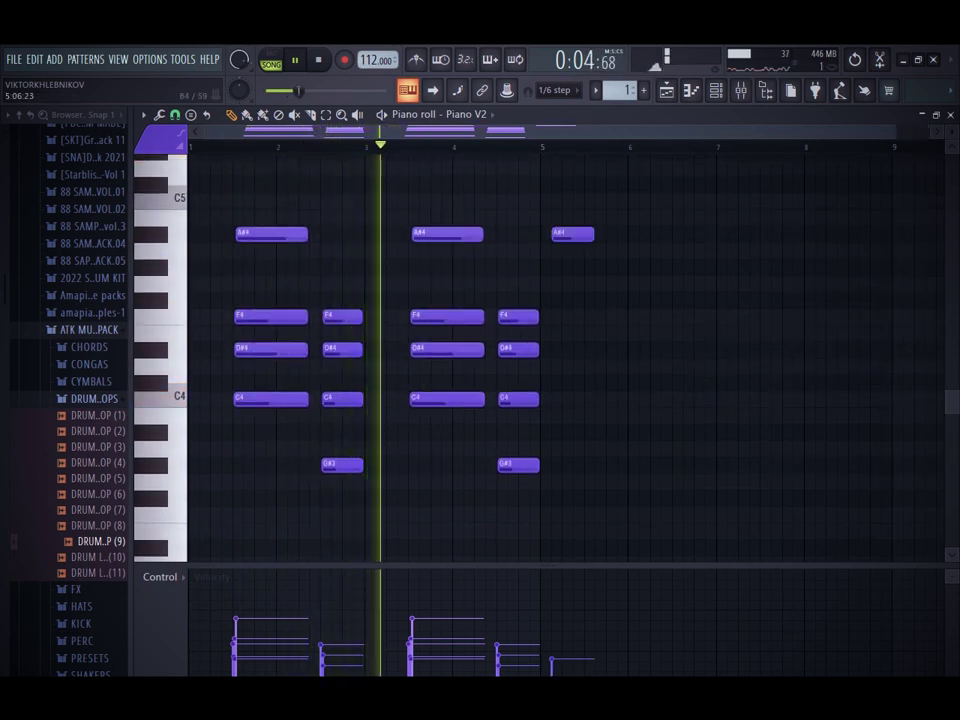
right_click(572, 234)
key("space")
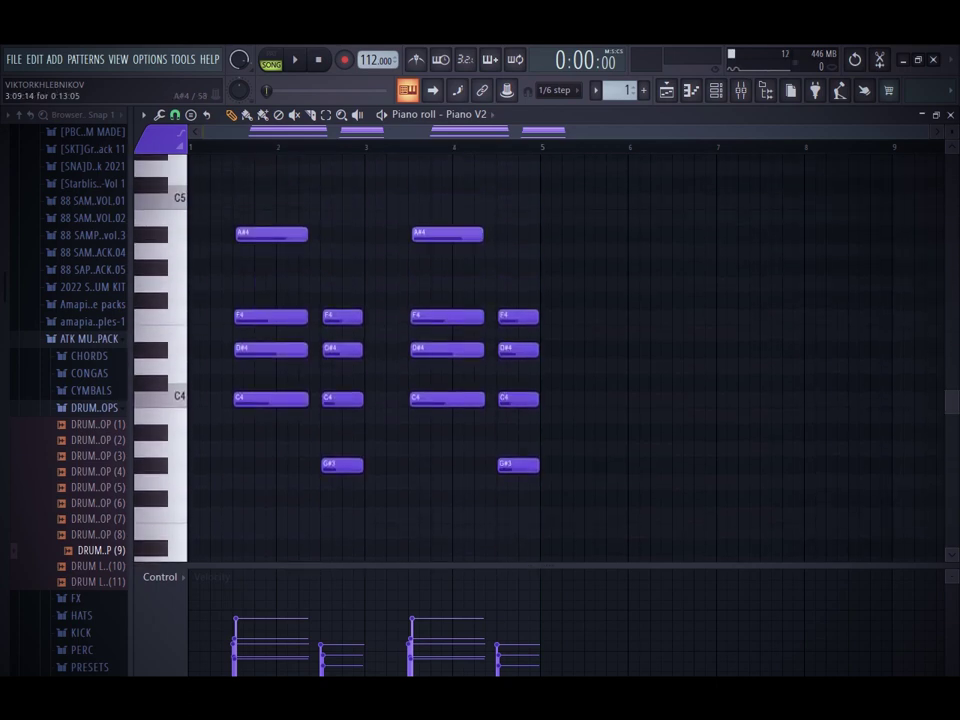
Delete the top A#4 note of the third chord, play the change, and collapse the velocity lane
right_click(443, 238)
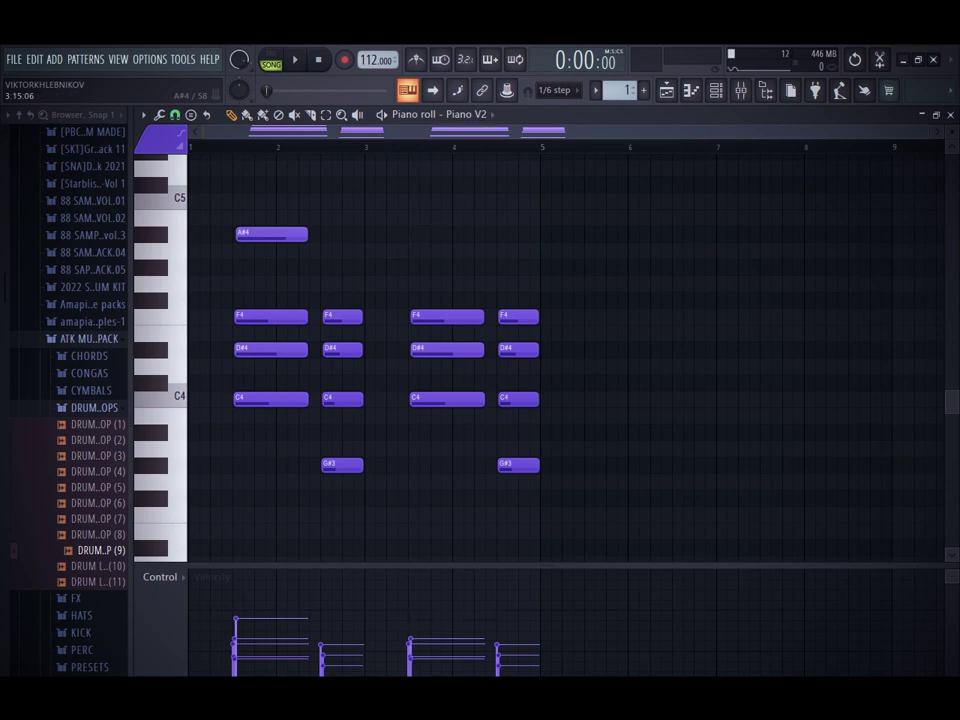
scroll(443, 238, "down", 2)
scroll(443, 238, "up", 3)
scroll(443, 238, "up", 1)
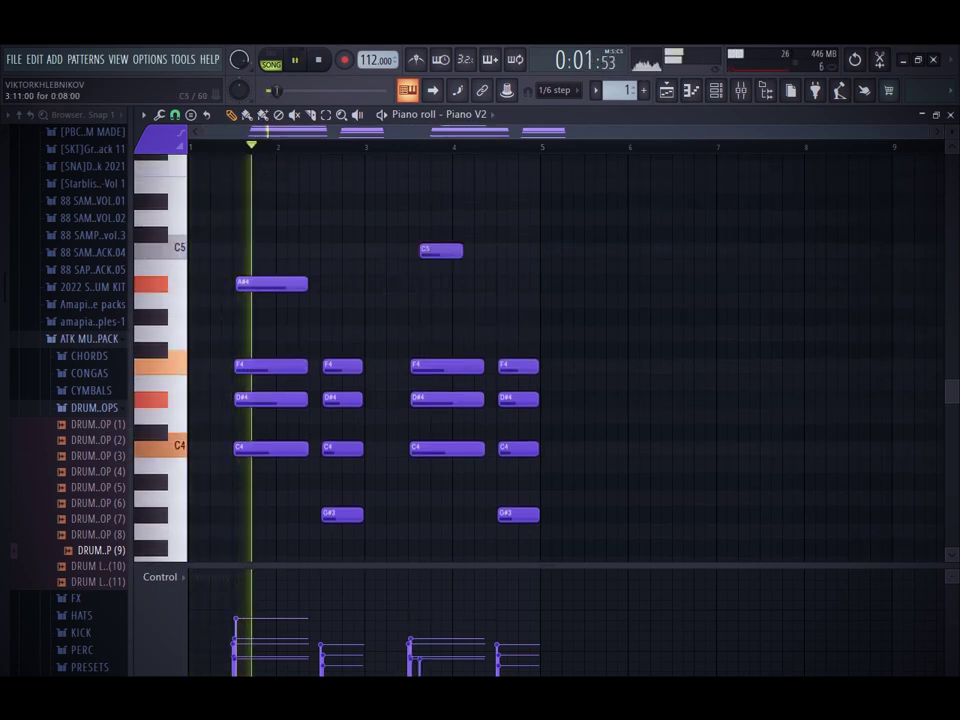
left_click_drag(460, 566, 460, 675)
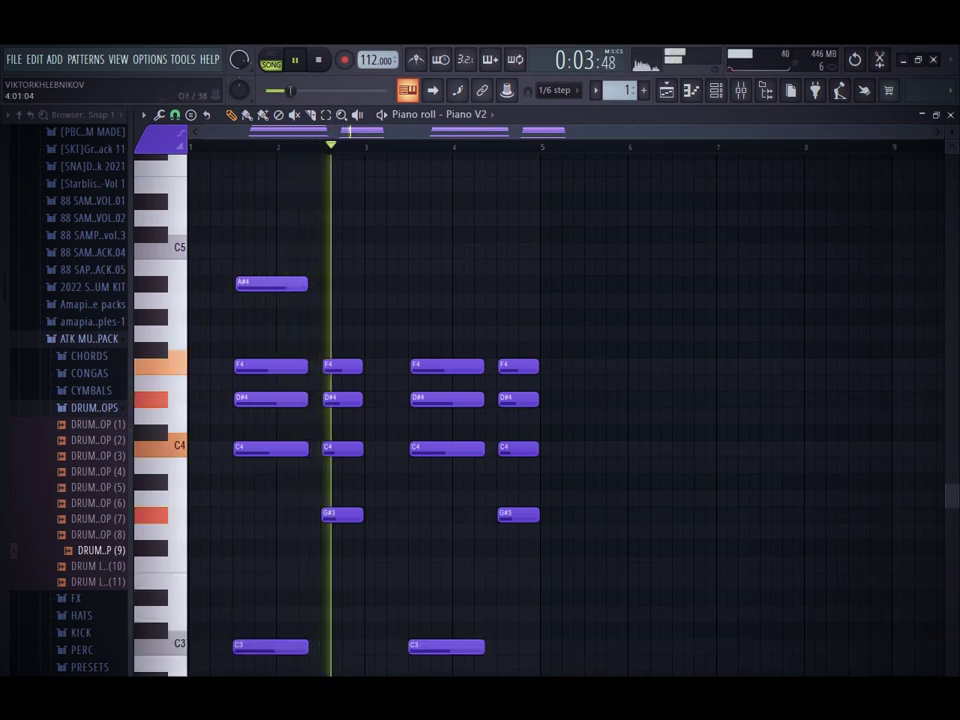
key("space")
Add half-bar D5 and D#5 melody notes at the start of bar 3 and play from just before them
left_click_drag(385, 315, 375, 217)
left_click(381, 201)
key("space")
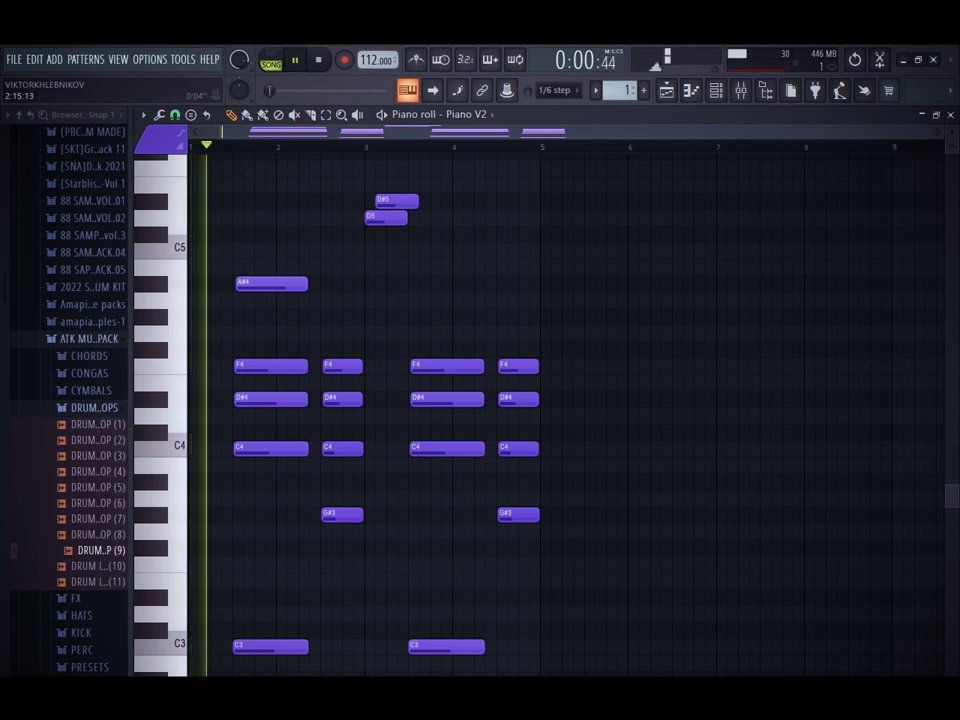
scroll(356, 147, "up", 3)
left_click(356, 147)
key("space")
key("space")
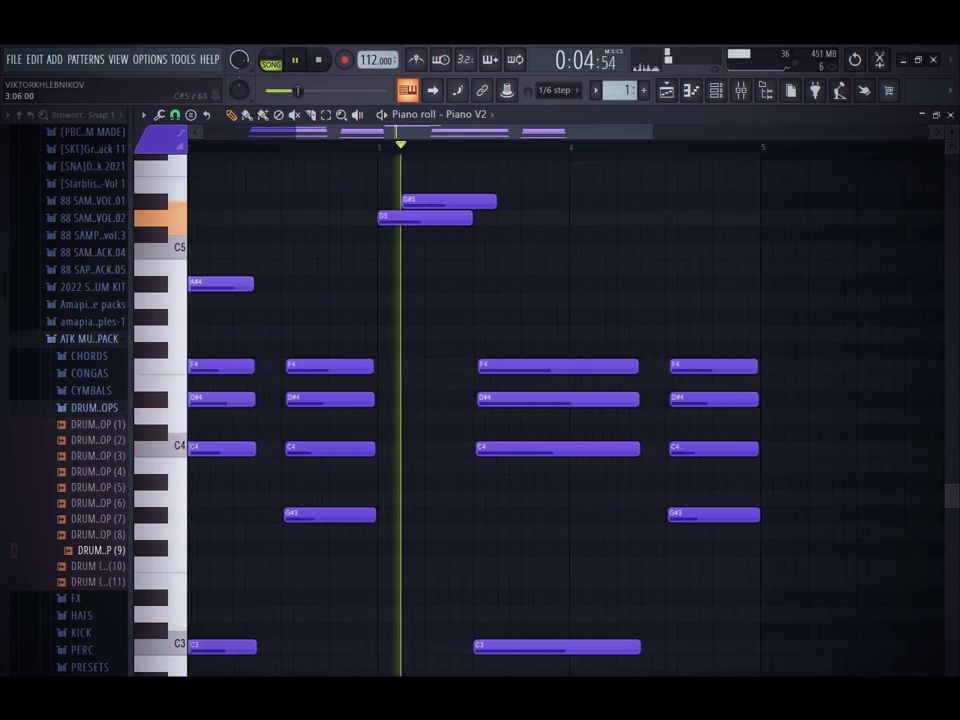
Add another half-bar D5 and a half-bar C5 after the D#5 note, and play back the melody
key("space")
left_click(430, 218)
key("space")
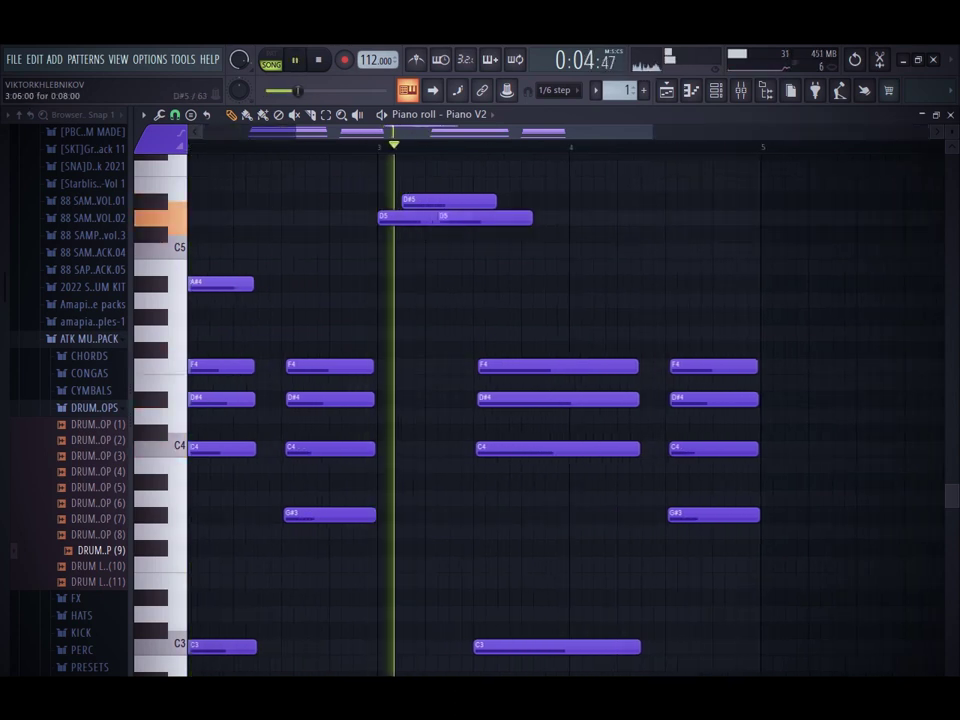
key("space")
key("space")
left_click_drag(454, 250, 467, 251)
key("space")
key("space")
key("space")
key("space")
key("space")
key("space")
Shift the third chord half a beat later and play the progression
scroll(538, 334, "down", 2)
scroll(538, 334, "up", 3)
left_click_drag(542, 309, 524, 541)
key("space")
key("space")
left_click(550, 491, "ctrl")
key("space")
scroll(560, 488, "up", 1)
scroll(576, 482, "up", 2)
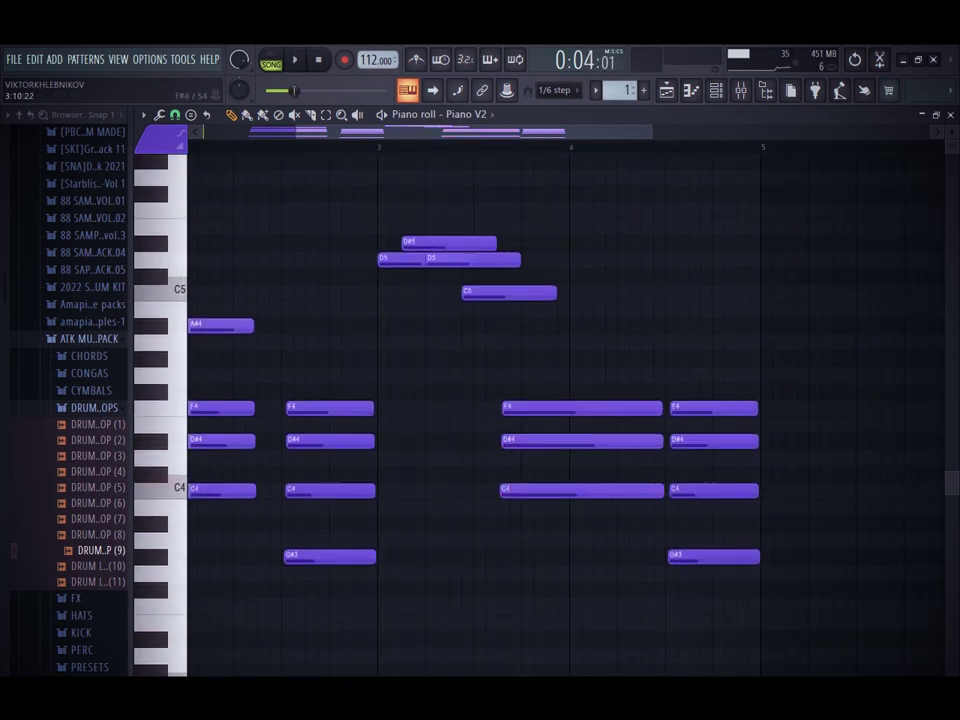
Add A#4 at the third chord's start, C5 shortly before bar 4 and A#4 at bar 4, using the chord's note length
left_click(522, 408)
left_click_drag(511, 375, 577, 375)
right_click(523, 326)
left_click(522, 408)
scroll(512, 334, "up", 1)
left_click(588, 359)
key("space")
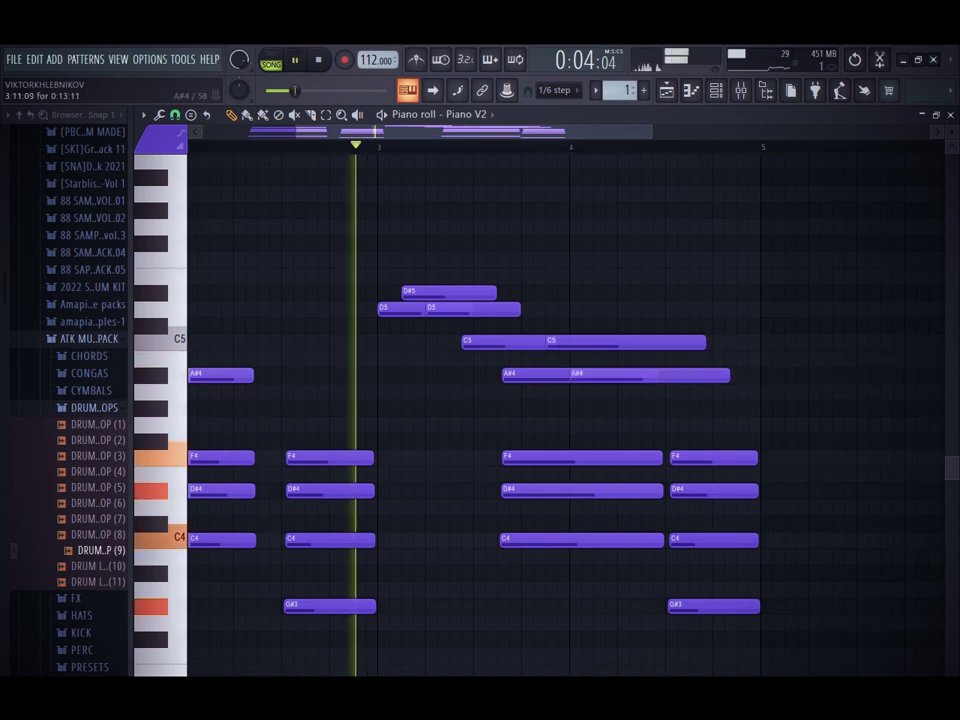
left_click(600, 293)
right_click(621, 293)
left_click(613, 293)
right_click(633, 293)
left_click(633, 293)
right_click(633, 293)
key("space")
scroll(560, 400, "up", 3)
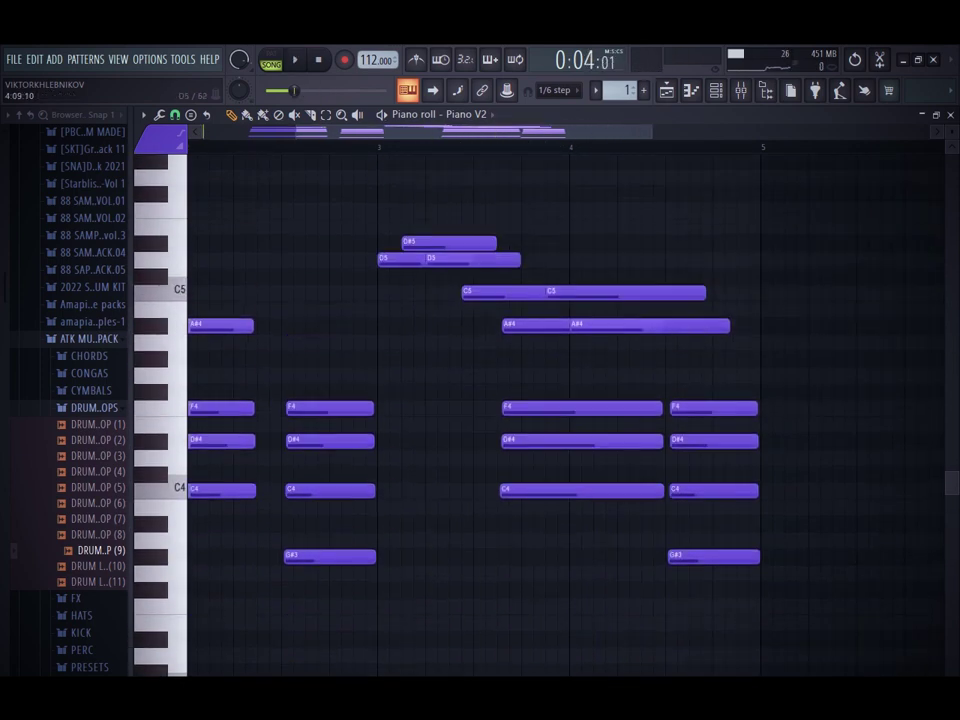
Select all melody notes from bar 3 onward, raise them one octave, and play them
left_click_drag(484, 204, 617, 314)
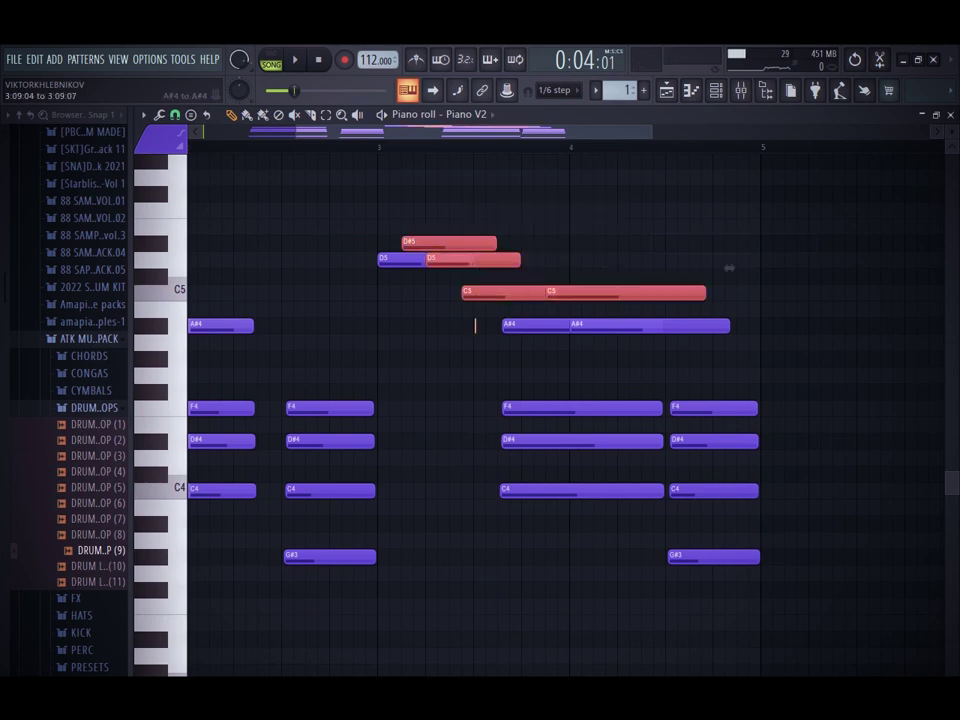
left_click_drag(633, 293, 502, 359)
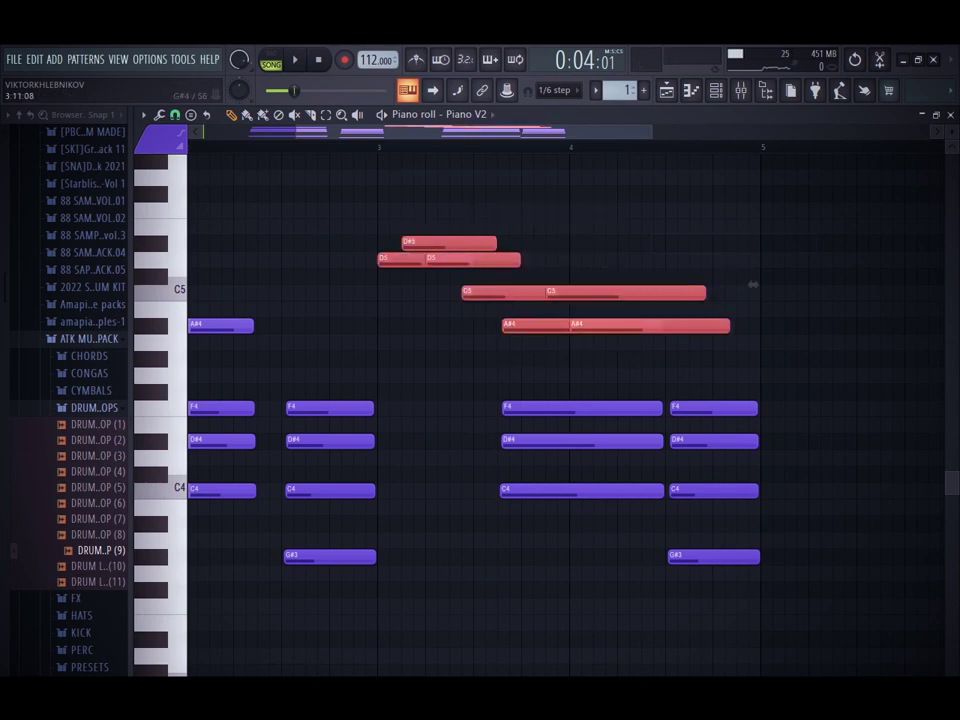
key("ctrl+Up")
key("space")
scroll(502, 359, "up", 8)
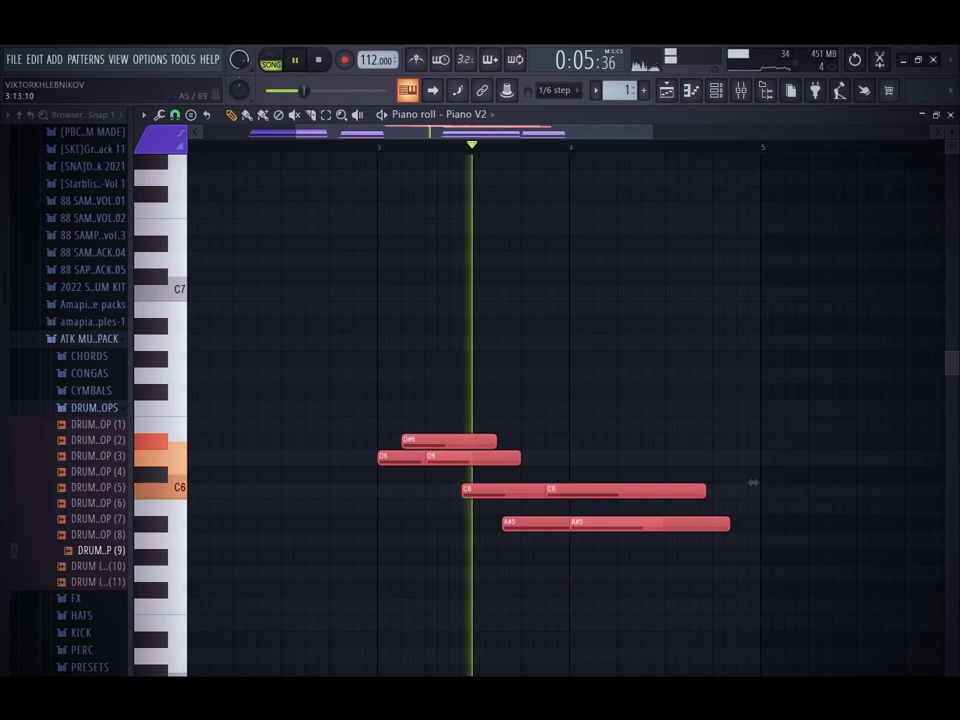
key("space")
Draw a descending velocity ramp across the melody notes in the velocity lane, deselect them, and play the result
right_click(535, 674)
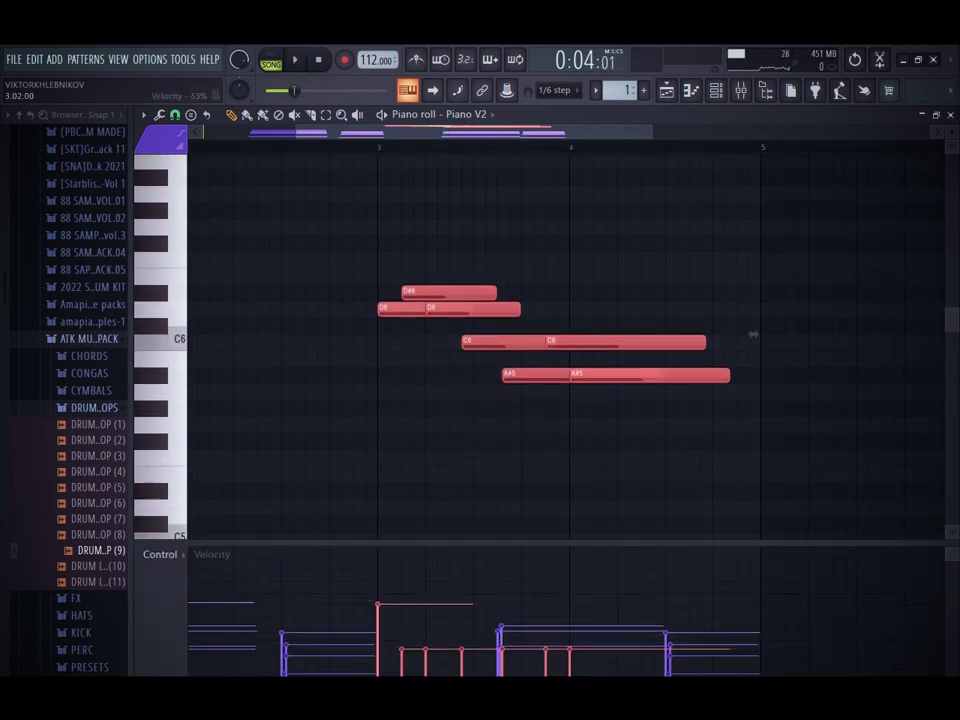
key("space")
key("ctrl+d")
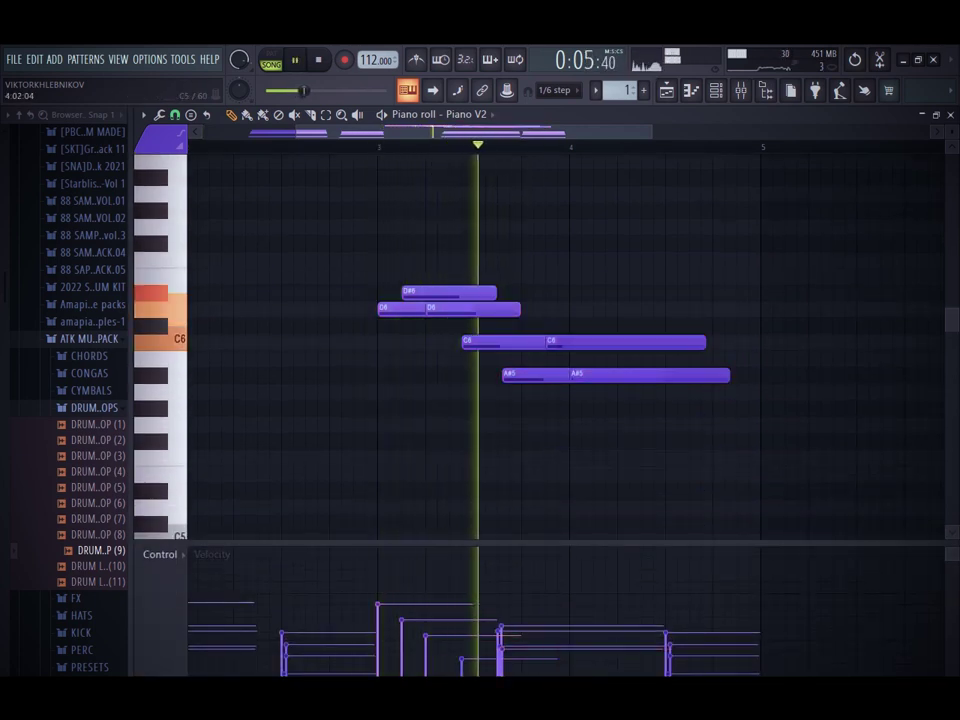
key("space")
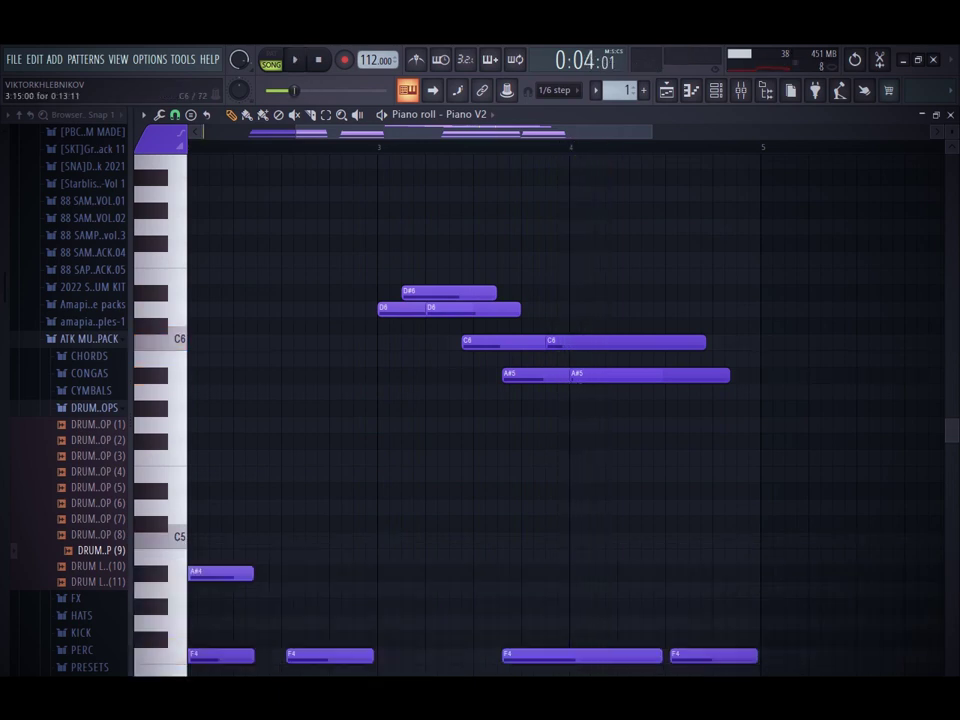
Move the second C6 note to the start of bar 4 and set the piano roll's snap to 1/2 step
left_click_drag(597, 293, 588, 342)
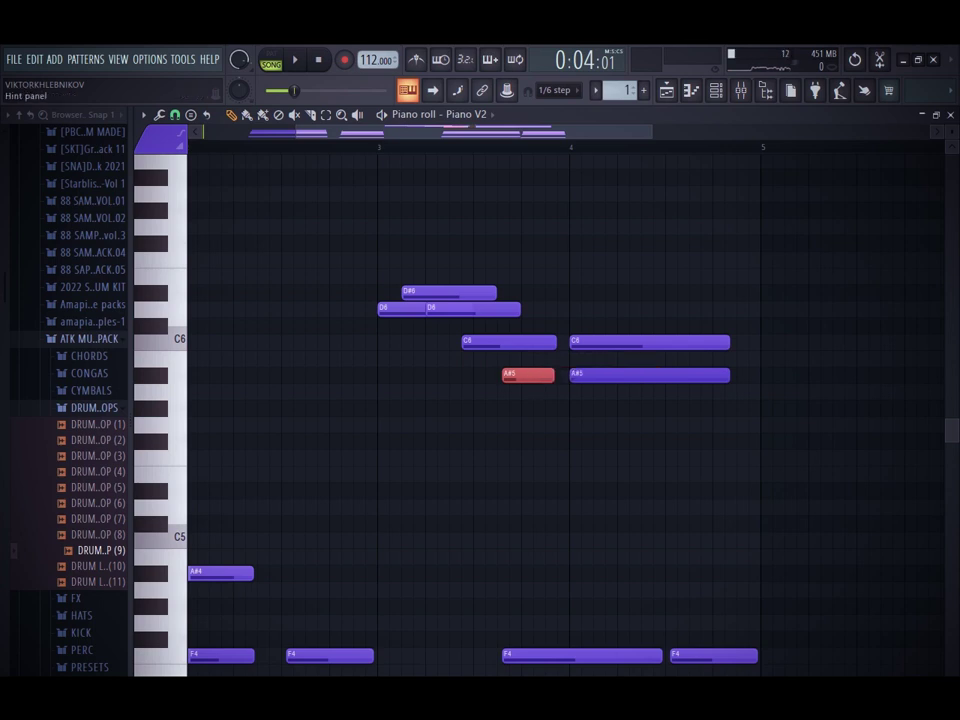
left_click(175, 115)
left_click(198, 314)
left_click(159, 115)
left_click(175, 115)
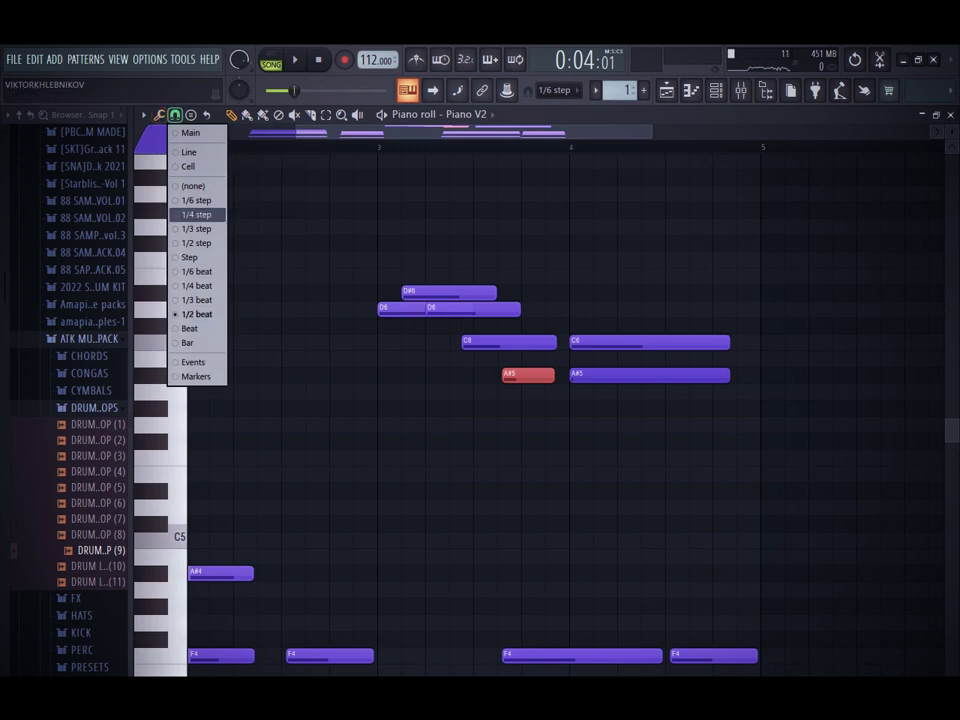
left_click(197, 243)
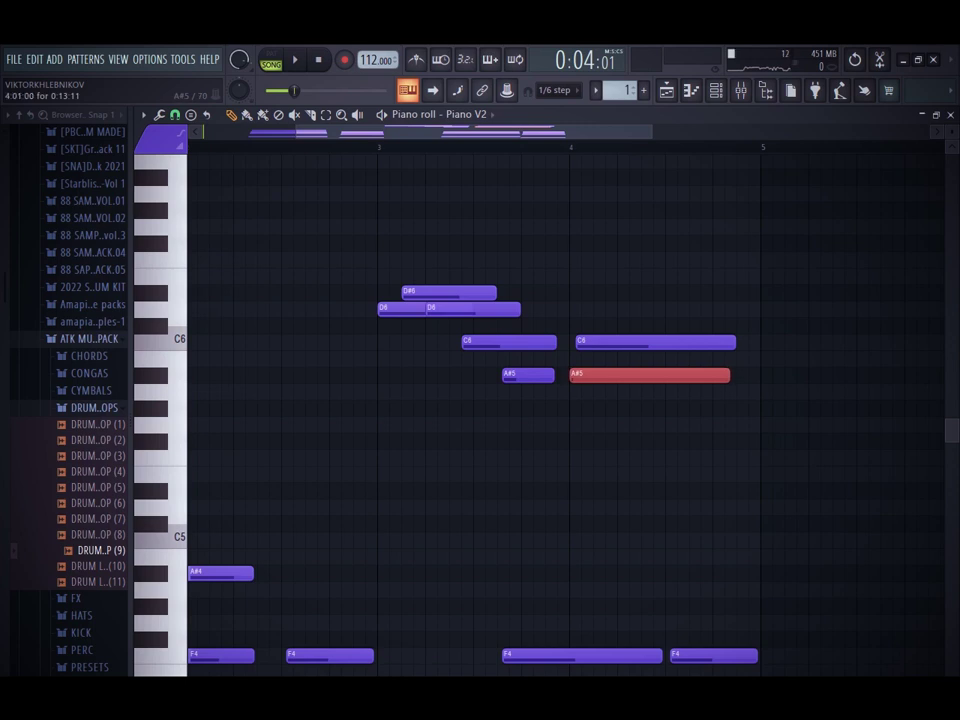
Shorten the A#5 and C6 notes at bar 4, with A#5 as a brief grace note, and add short A#5 and G5 notes after them
key("space")
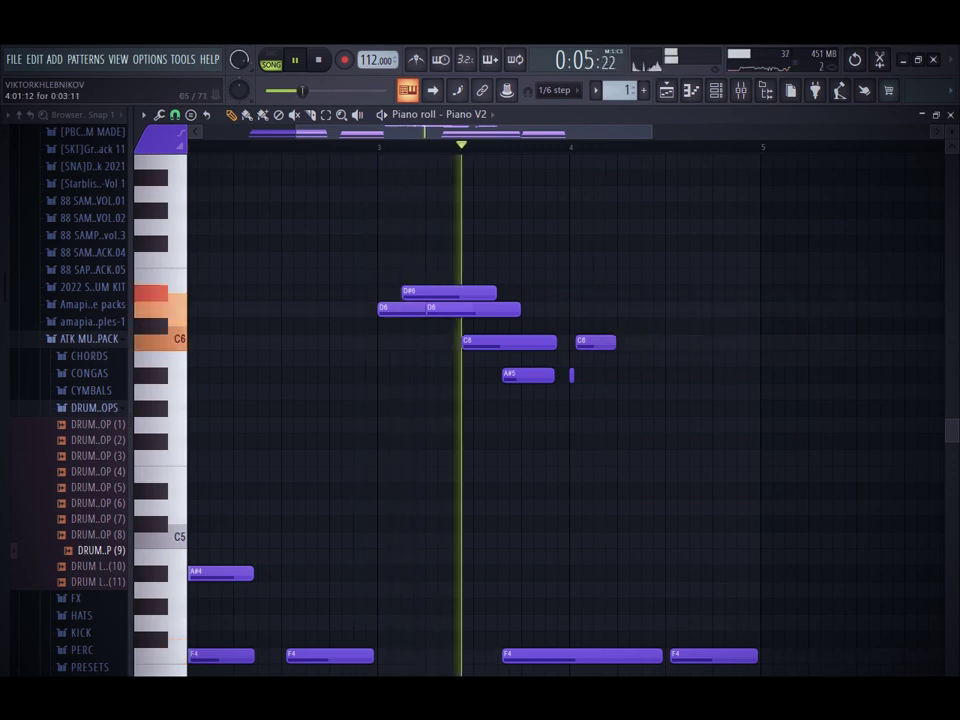
key("space")
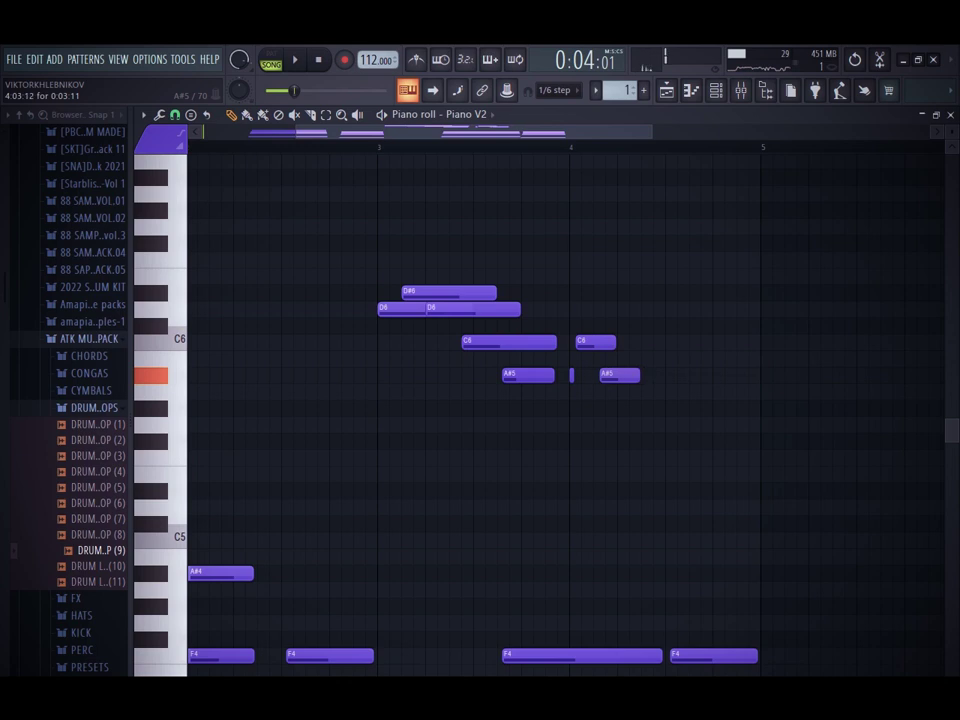
key("space")
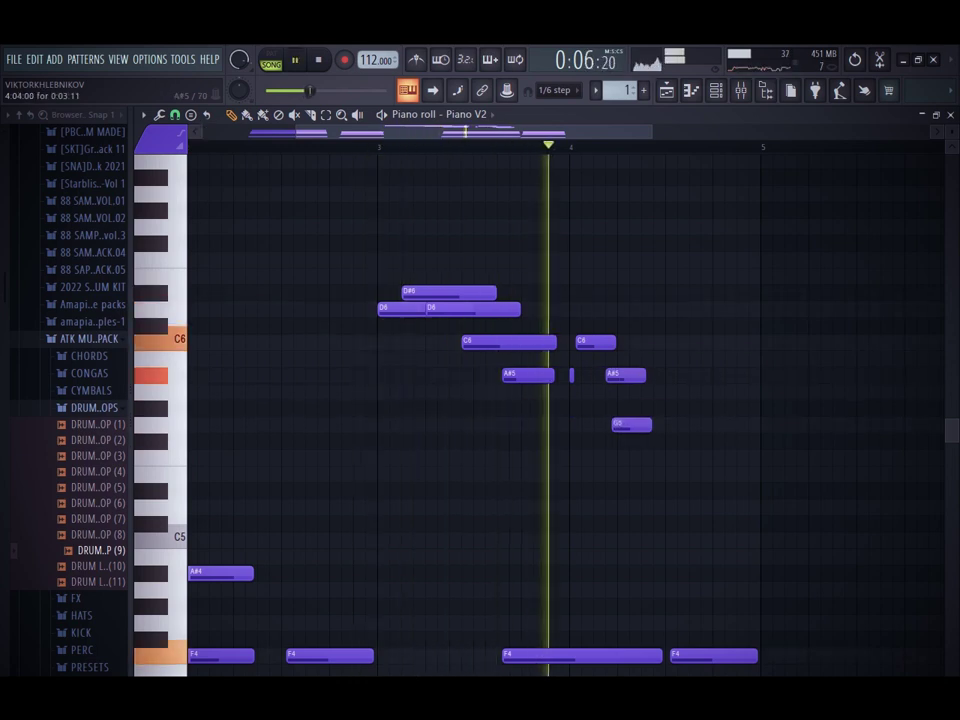
key("space")
key("space")
left_click_drag(630, 425, 660, 425)
key("space")
key("space")
Move the grace A#5 and C6 slightly earlier so C6 starts on bar 4, and add a G#5 between the following A#5 and G5
mouse_move(578, 376)
left_mouse_down()
mouse_move(593, 342)
mouse_move(572, 378)
left_mouse_up()
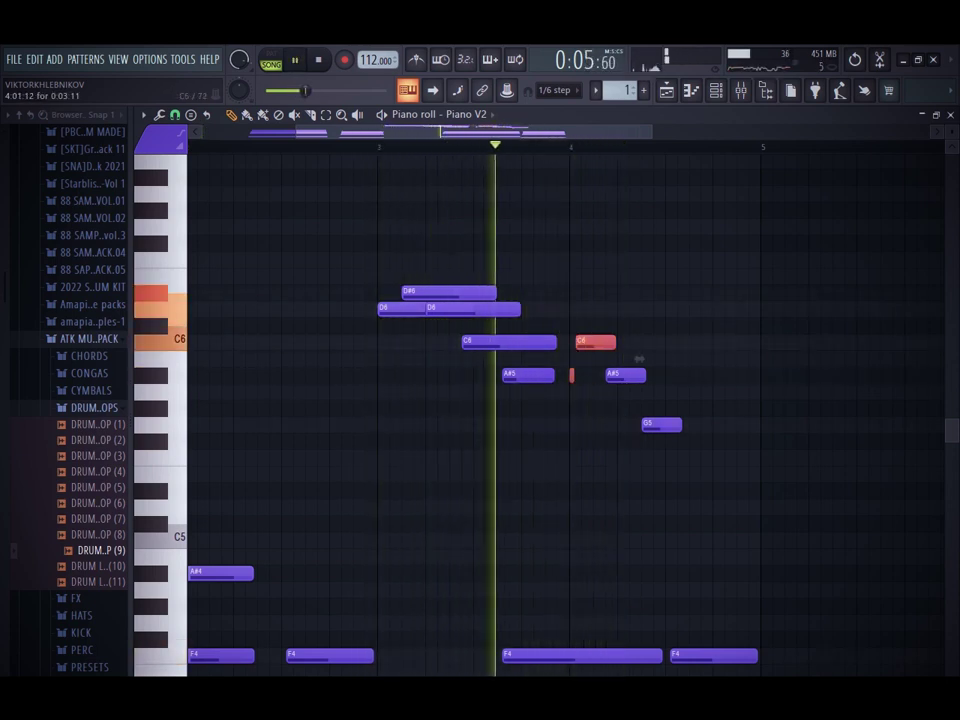
left_click_drag(604, 342, 598, 342)
key("space")
key("space")
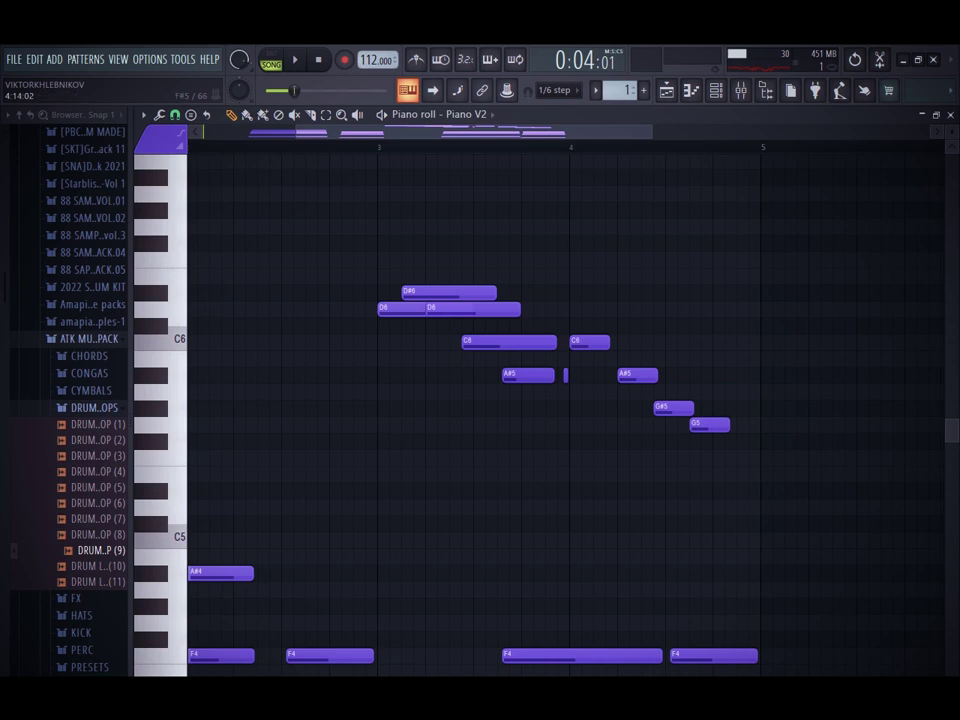
Add an F5 after the last G5, lengthen it to bar 5, and play the melody
left_click(716, 457)
key("space")
left_click_drag(751, 457, 760, 457)
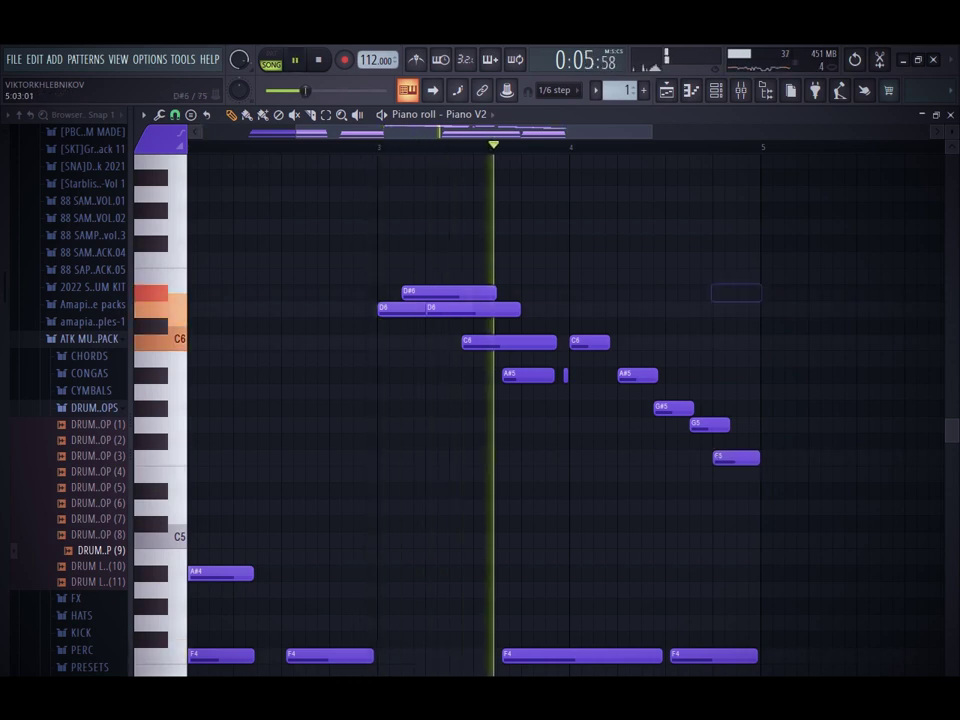
left_click_drag(297, 132, 190, 132)
scroll(849, 430, "down", 4)
scroll(849, 430, "up", 4)
key("space")
key("space")
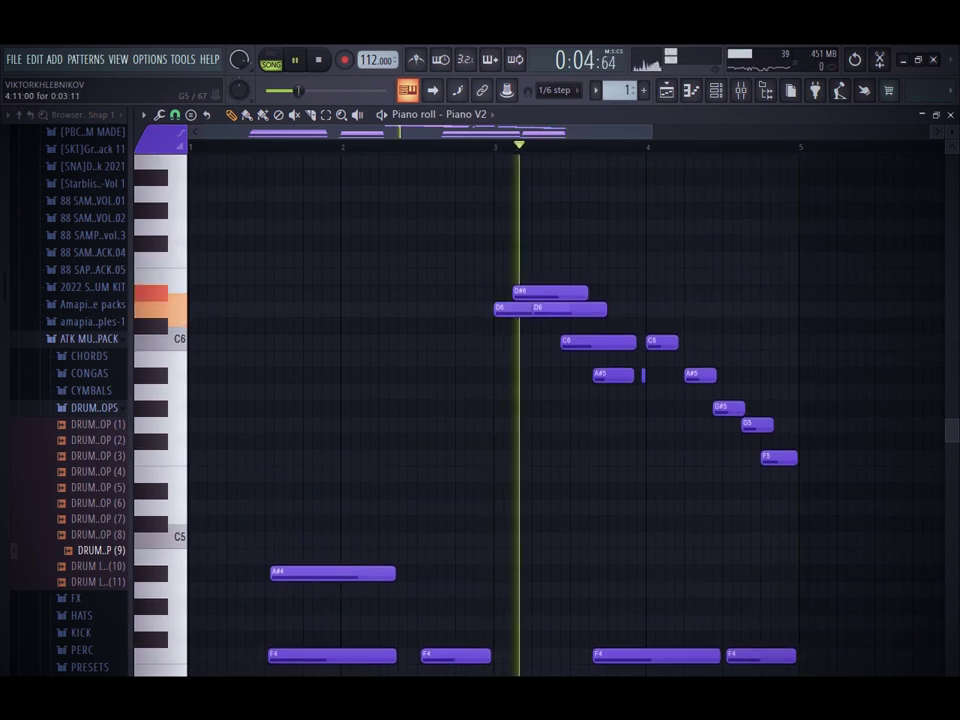
Move the last G5 slightly later, delete the F5 below it, and extend the G5 to bar 5
left_click_drag(750, 424, 760, 424)
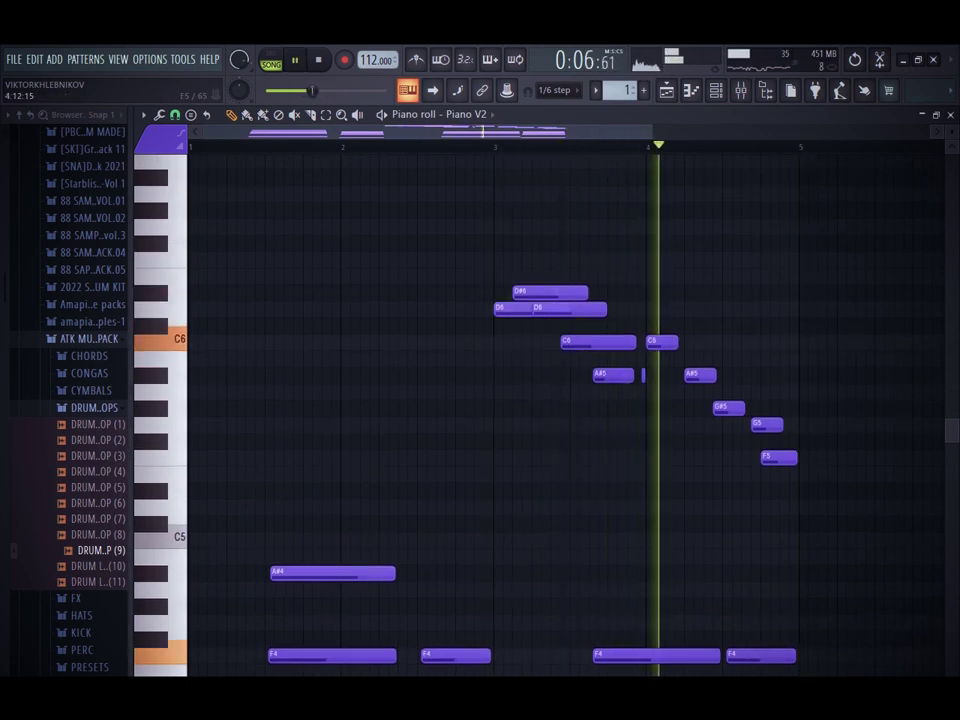
key("space")
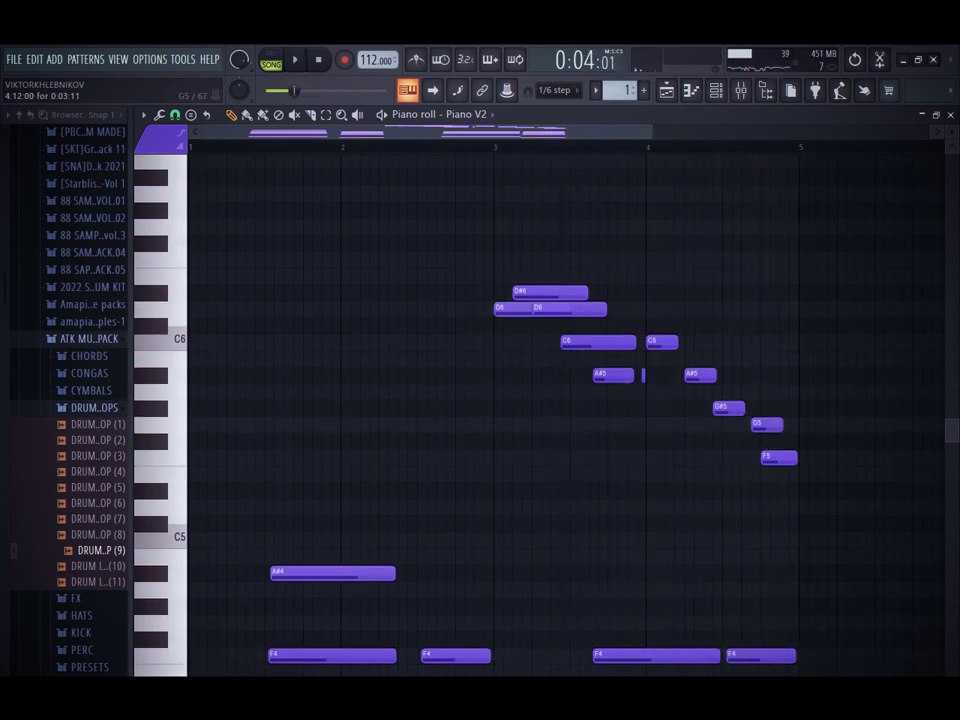
key("space")
right_click(779, 458)
left_click_drag(782, 425, 797, 425)
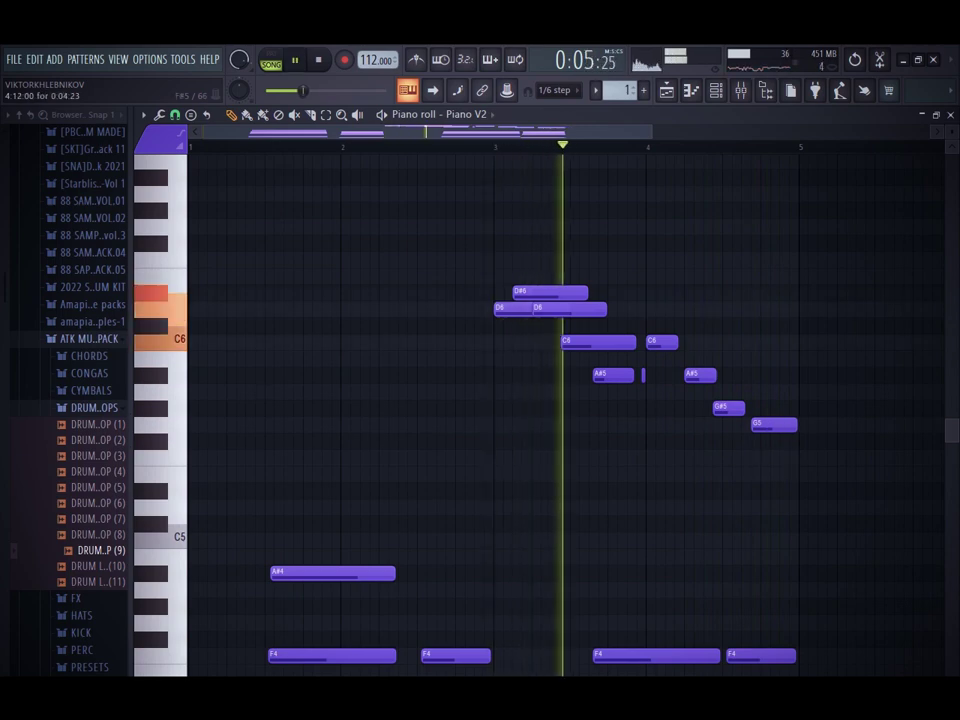
Select the last chord before bar 5 with its bass, trim its start by about two steps keeping its end, and deselect it
scroll(560, 400, "down", 10)
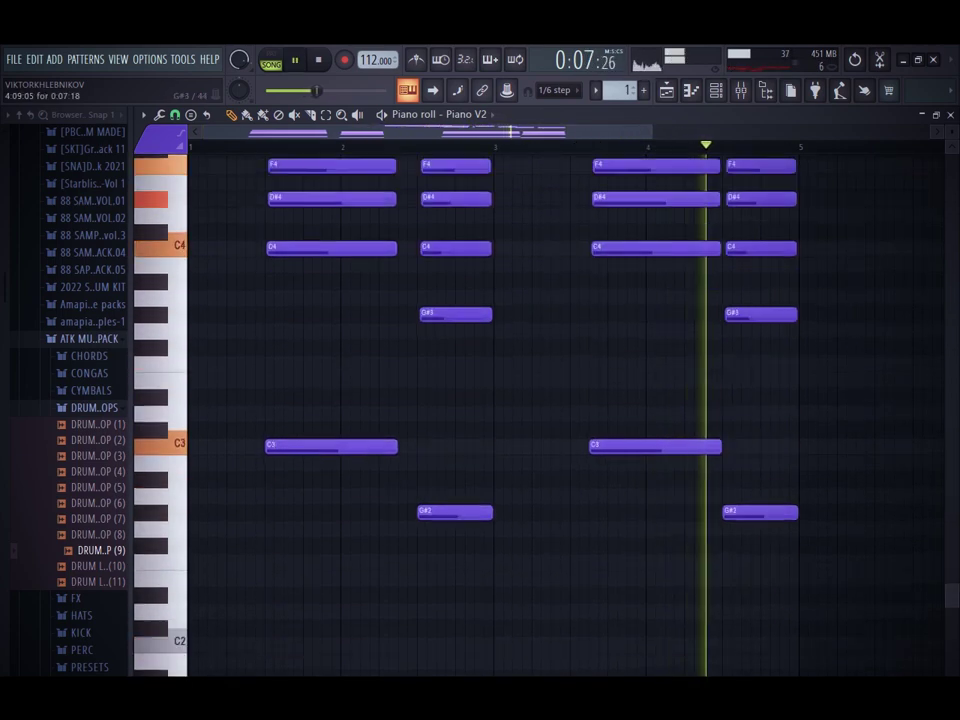
scroll(560, 400, "up", 5)
left_click(640, 342)
right_click(650, 342)
scroll(560, 400, "down", 4)
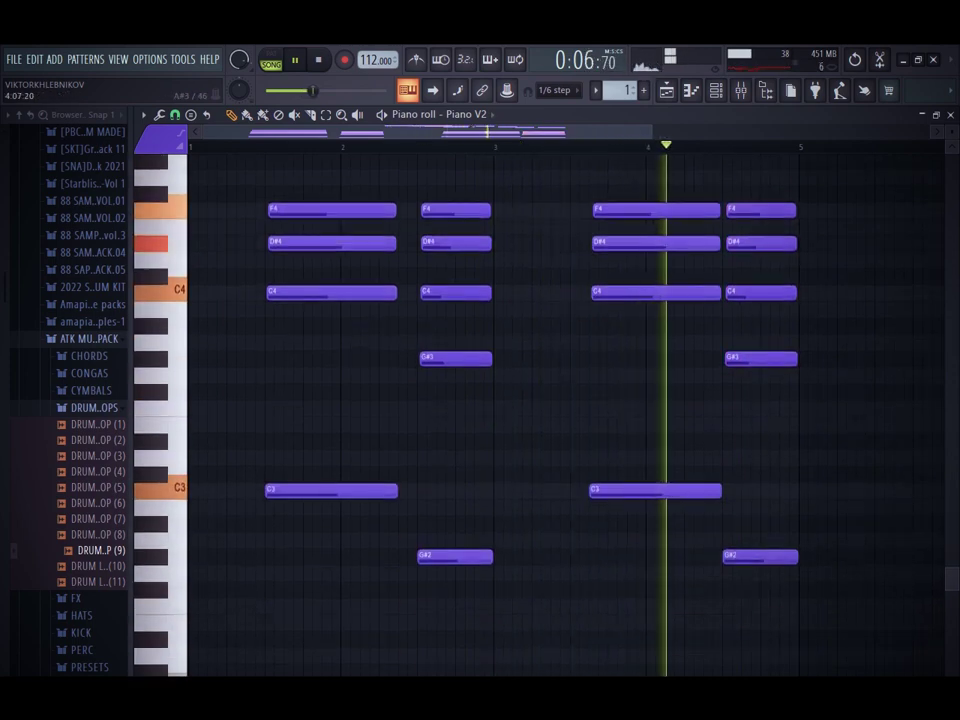
scroll(718, 326, "up", 1)
left_click_drag(751, 237, 766, 672)
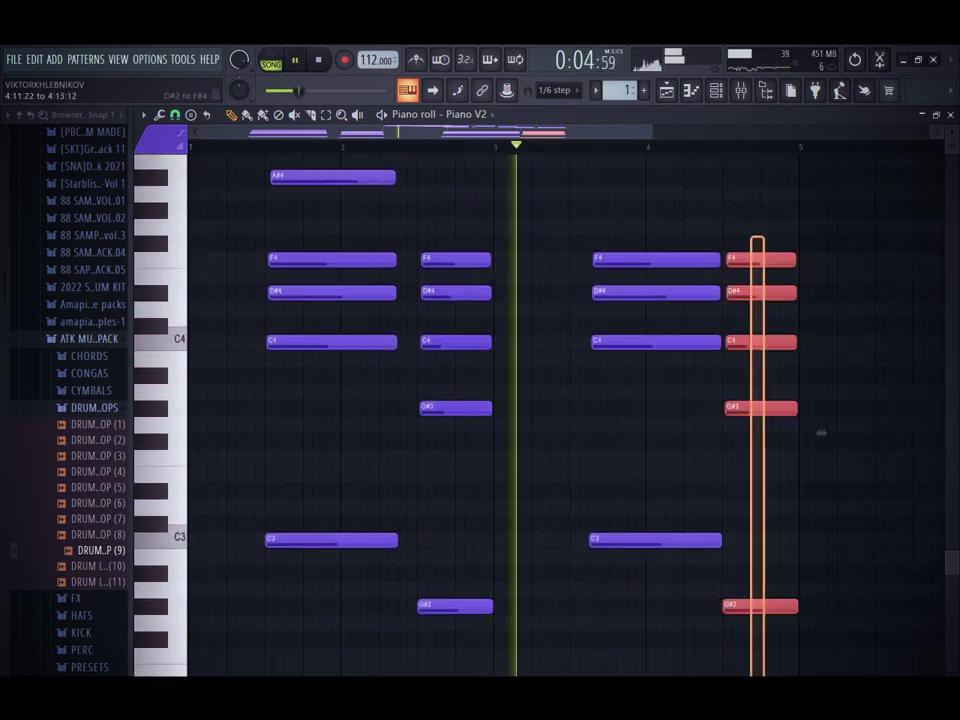
mouse_move(820, 433)
left_mouse_down()
mouse_move(840, 433)
mouse_move(821, 433)
left_mouse_up()
key("ctrl+d")
Select the first chord with its A#4 and C3 bass, shift it about two steps later, and play the progression
scroll(480, 400, "up", 3)
left_click_drag(354, 253, 320, 680)
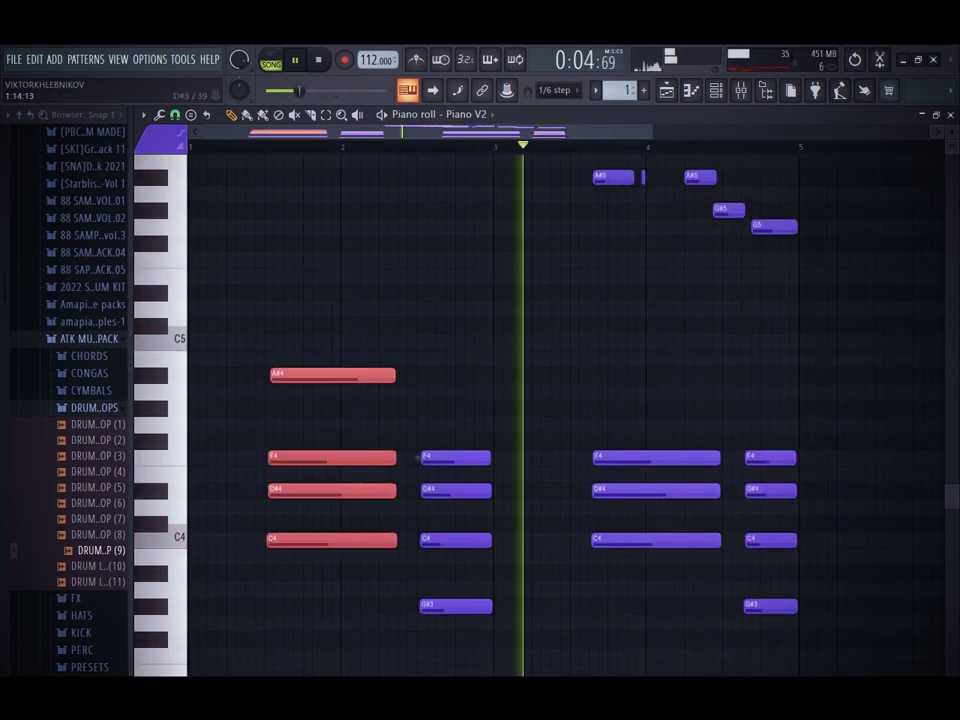
key("space")
scroll(418, 458, "down", 6)
left_click_drag(330, 335, 334, 441)
key("space")
key("space")
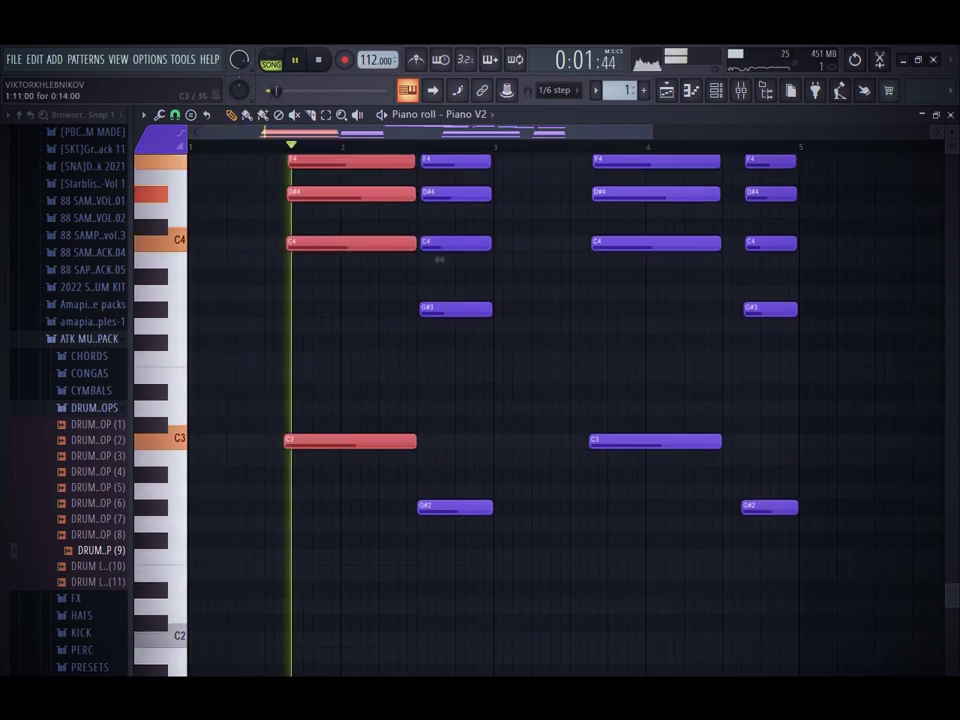
Select the second chord and its G#2 bass before bar 3, trim their start by about two steps, and deselect them
scroll(520, 264, "up", 3)
left_click_drag(520, 264, 466, 676)
scroll(466, 640, "down", 2)
key("space")
left_click(478, 204)
right_click(478, 204)
key("space")
left_click_drag(490, 212, 482, 640)
mouse_move(516, 442)
left_mouse_down()
mouse_move(536, 442)
mouse_move(516, 442)
left_mouse_up()
left_click(516, 442)
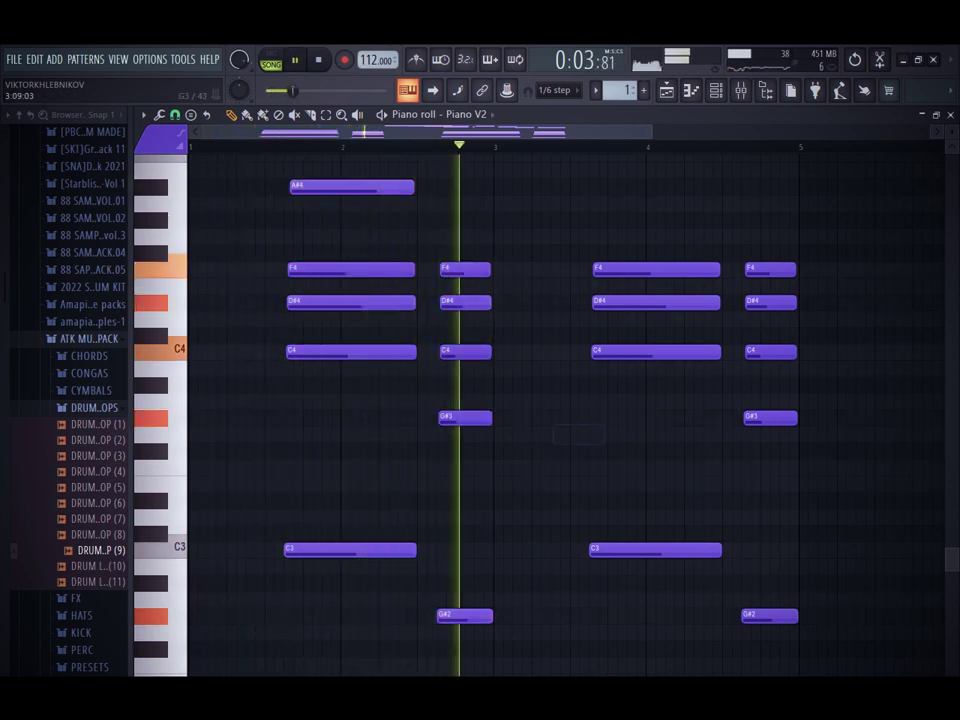
Select all notes, duplicate them into bars 5 to 8, and deselect the copies
scroll(516, 442, "up", 3)
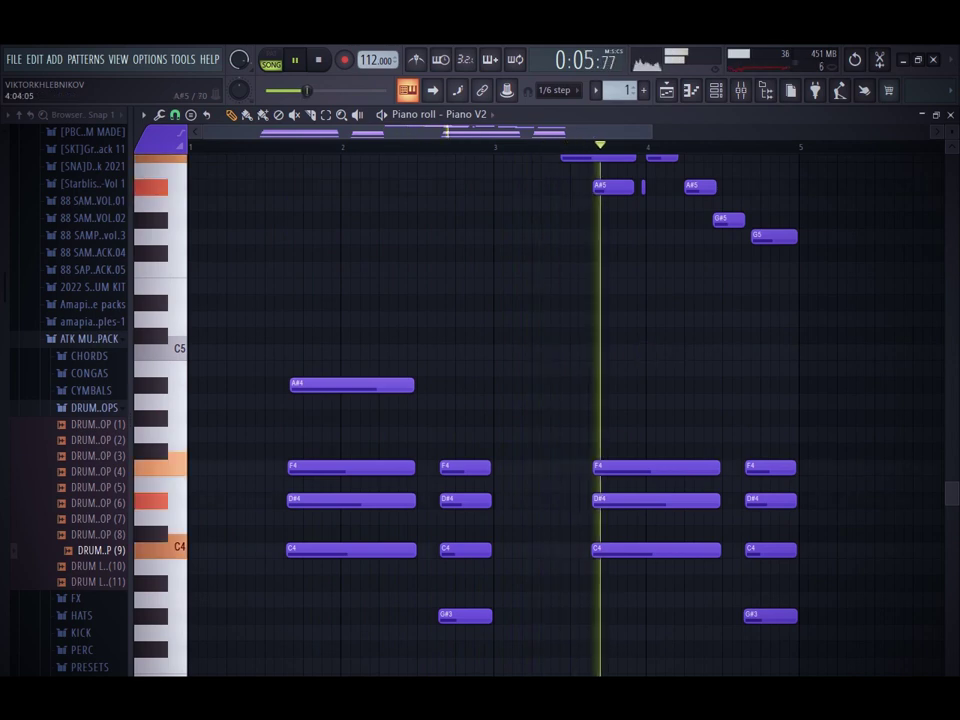
key("ctrl+a")
key("ctrl+b")
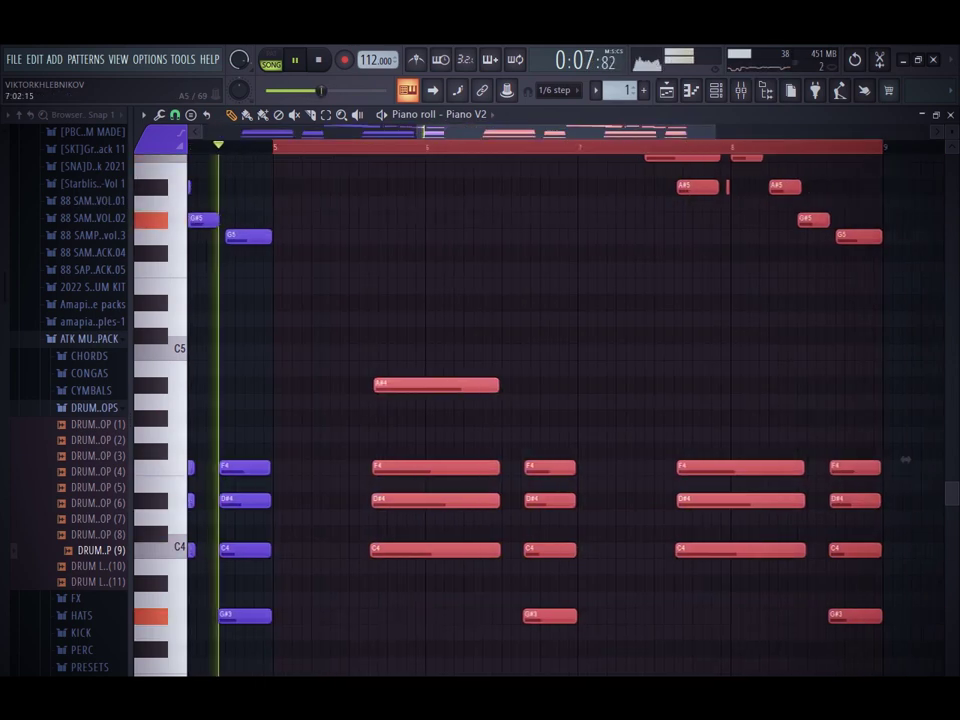
key("ctrl+d")
Add D#5, D5 and a chord-length G5 leading into bar 6, and apply quick legato to these melody notes
key("space")
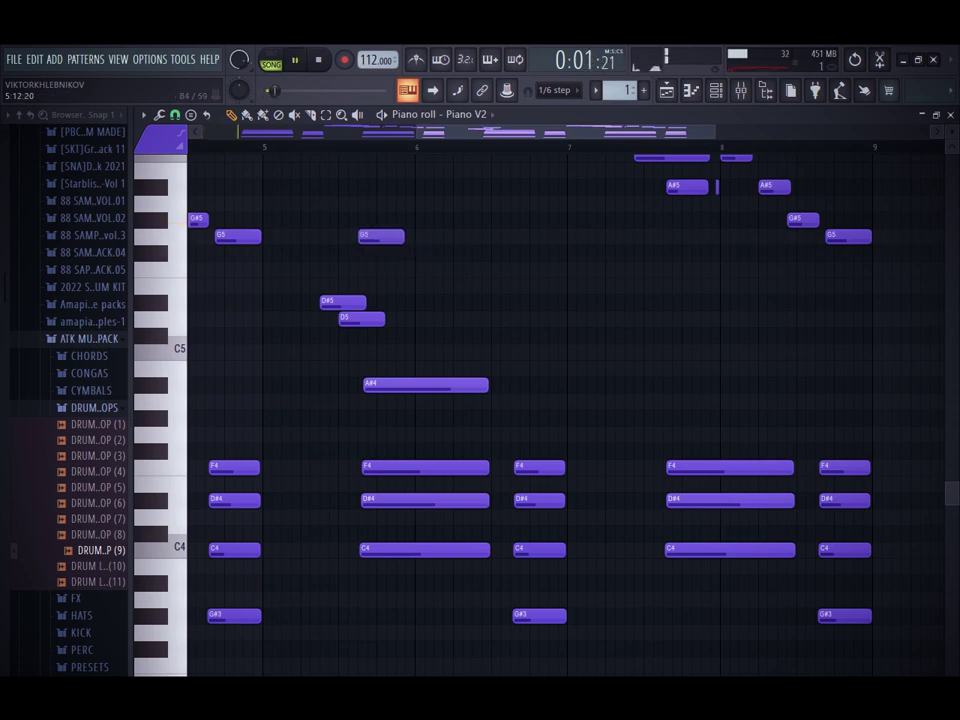
left_click_drag(394, 254, 324, 338)
left_click(426, 303)
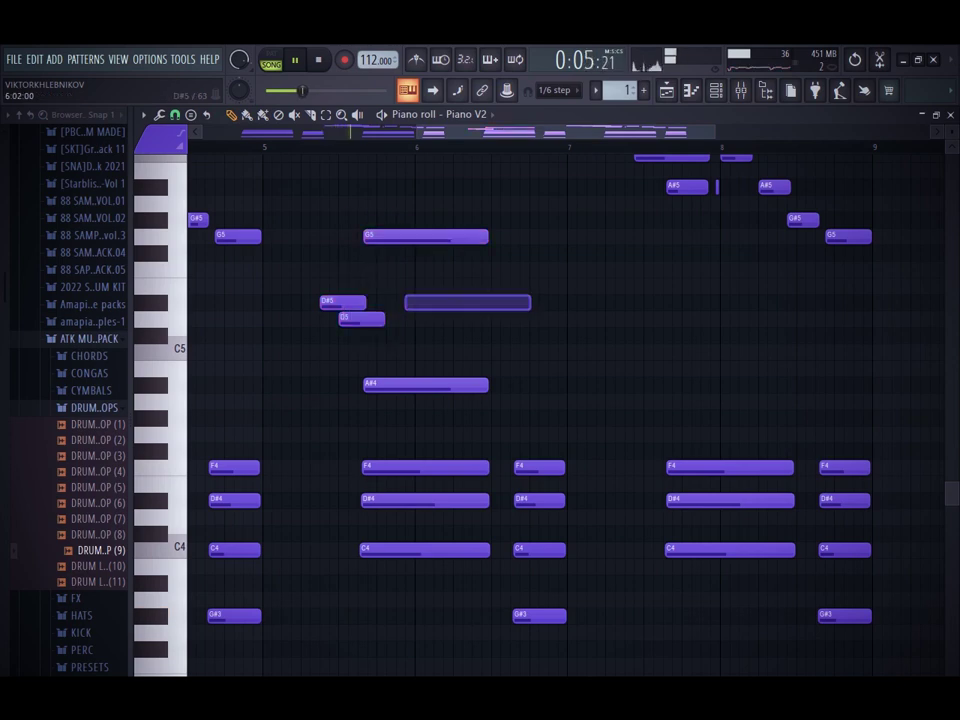
left_click_drag(396, 212, 332, 341)
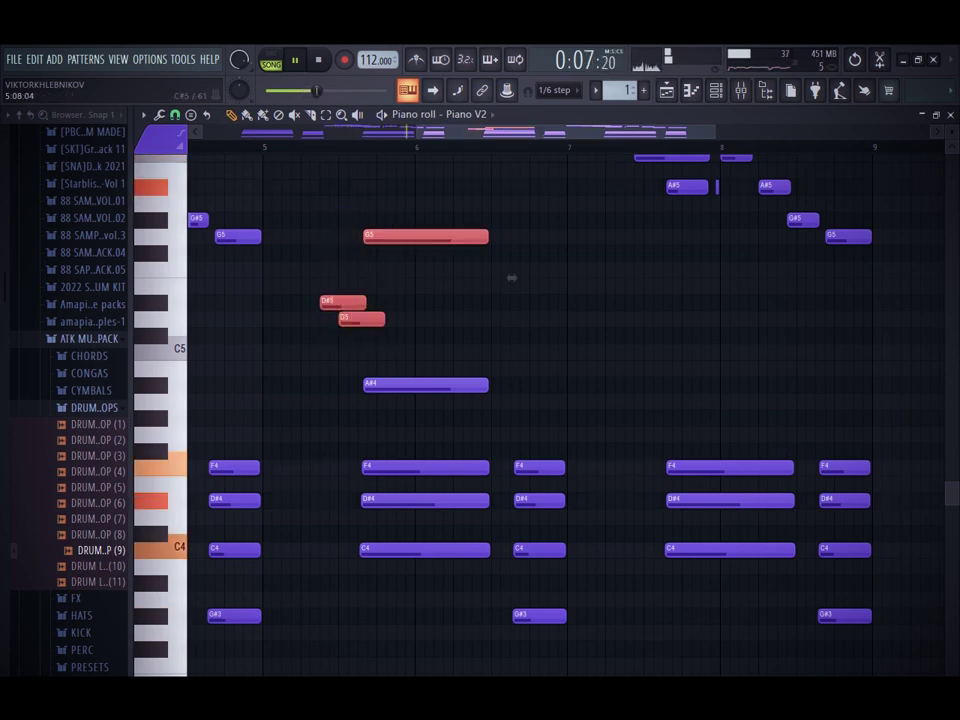
key("ctrl+l")
left_click(490, 298)
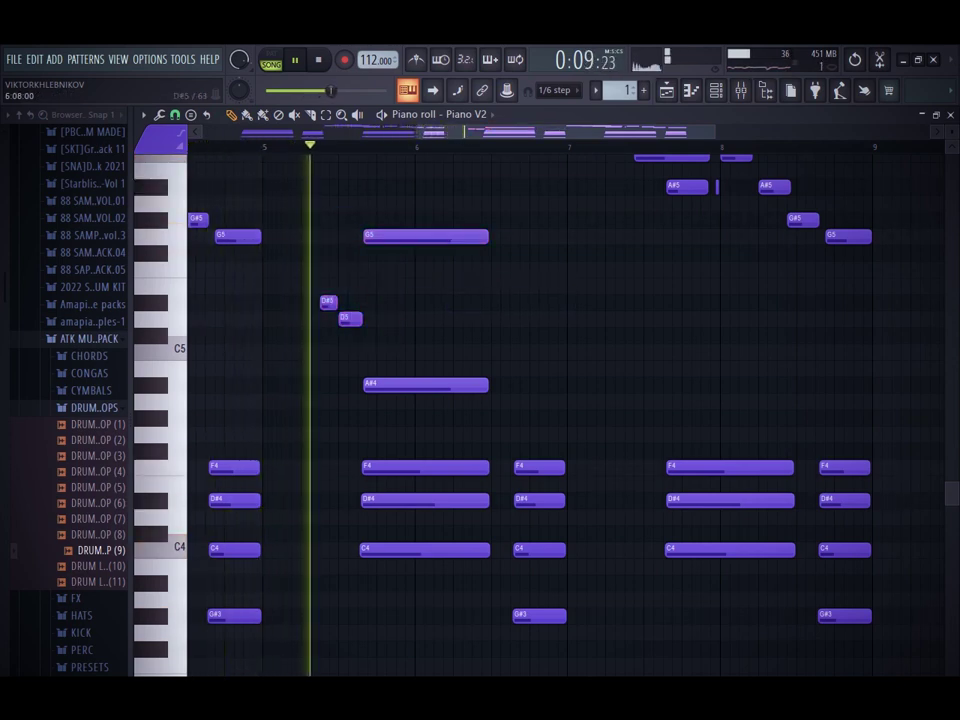
Add C5, A#4 and G4 melody notes leading to bar 7 and shorten them so they follow each other without overlapping
scroll(560, 400, "up", 3)
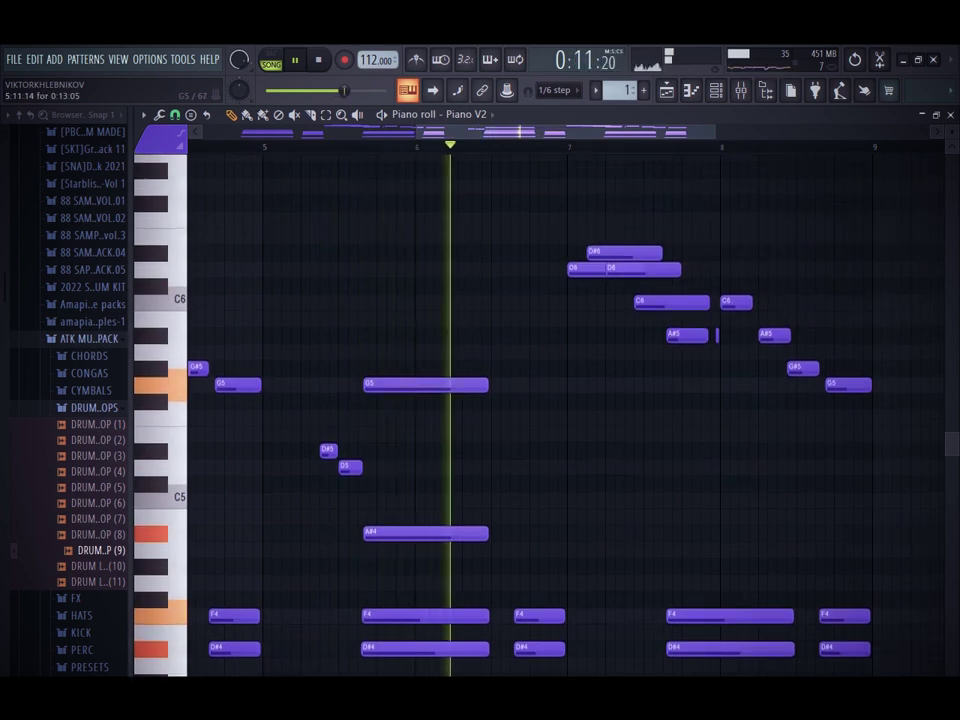
key("space")
left_click(497, 451)
left_click_drag(473, 484, 497, 500)
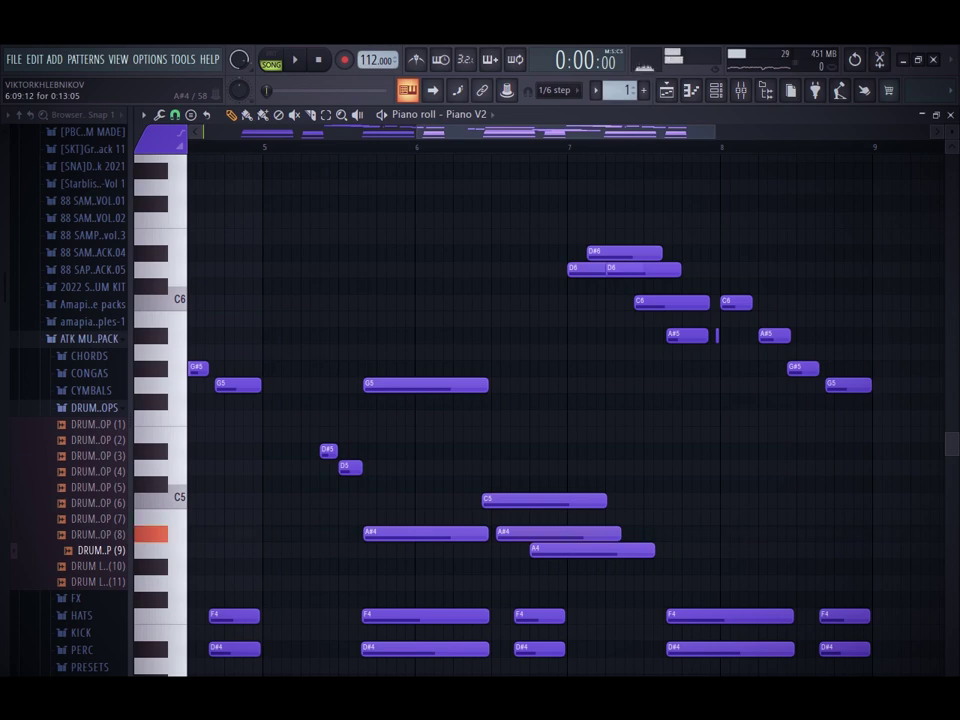
left_click_drag(590, 549, 576, 582)
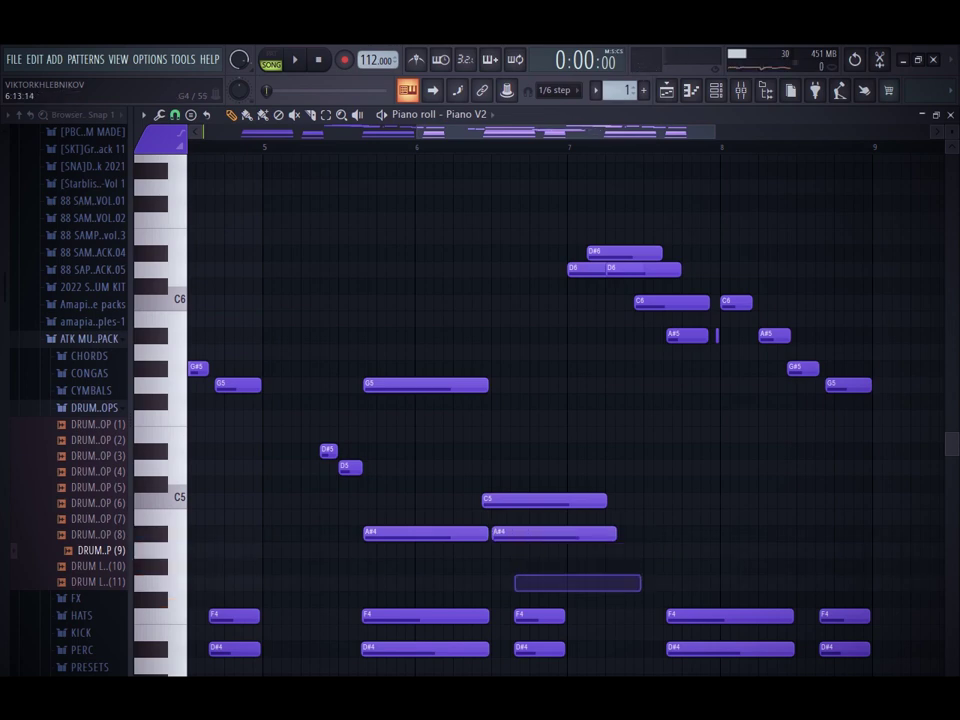
key("space")
left_click_drag(517, 378, 577, 590)
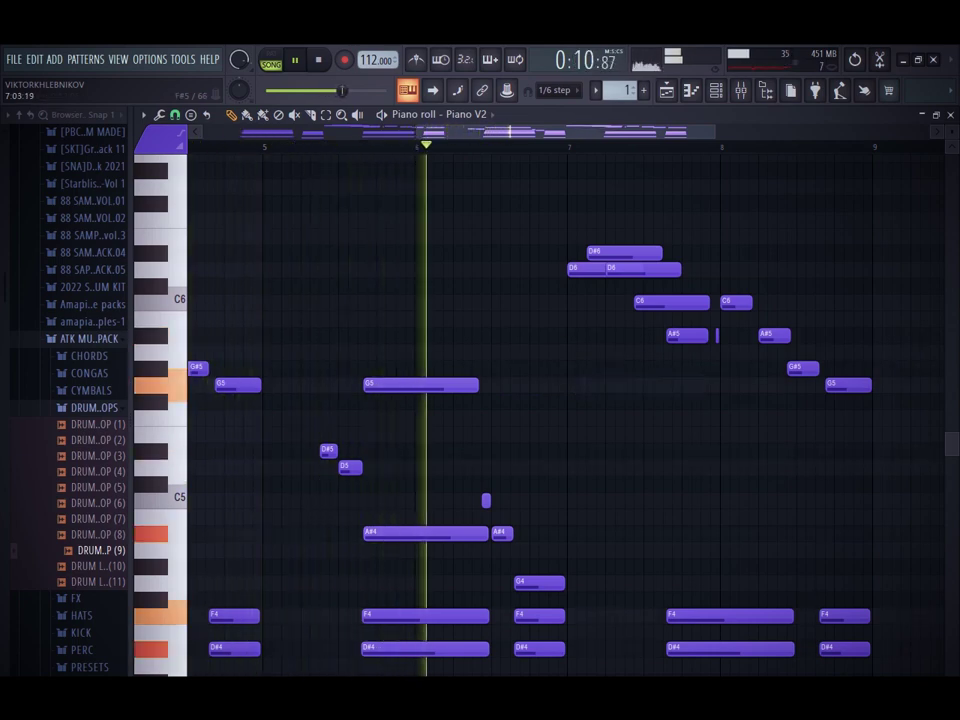
Play the extended melody through, stop playback, and transpose the whole pattern down one semitone
left_click(695, 418)
right_click(703, 418)
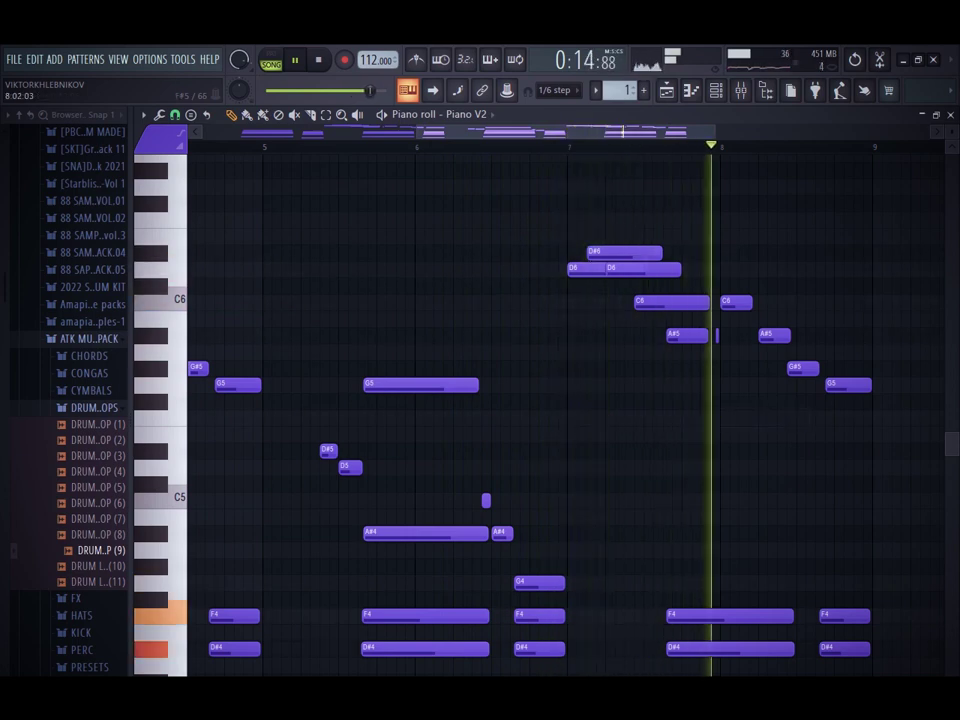
key("space")
left_click(501, 187)
right_click(503, 187)
left_click_drag(416, 132, 203, 132)
scroll(559, 237, "down", 6)
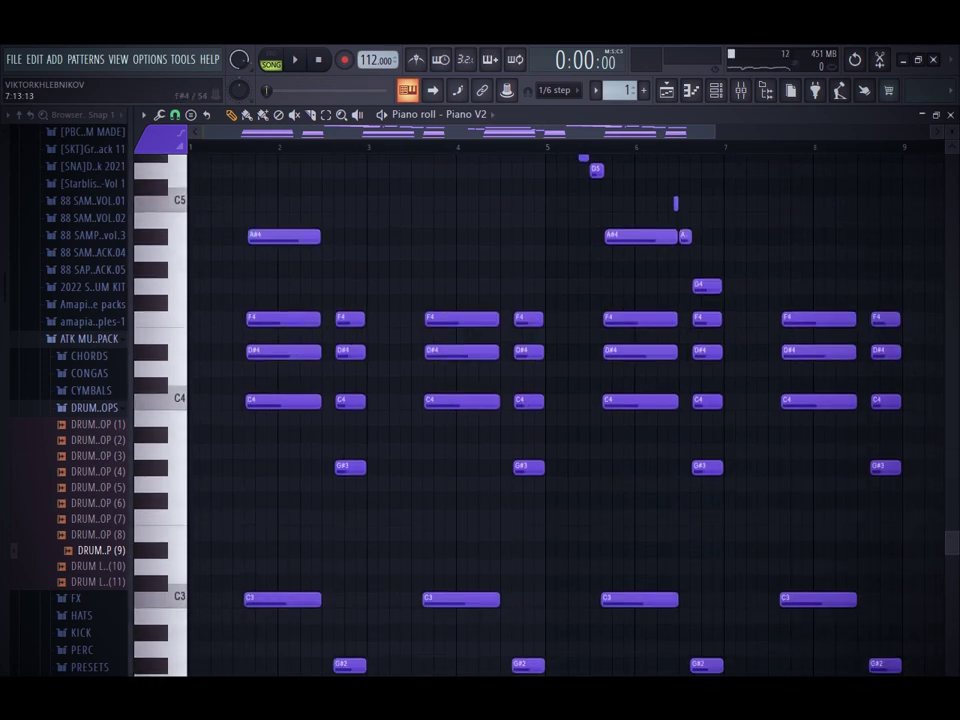
key("Down")
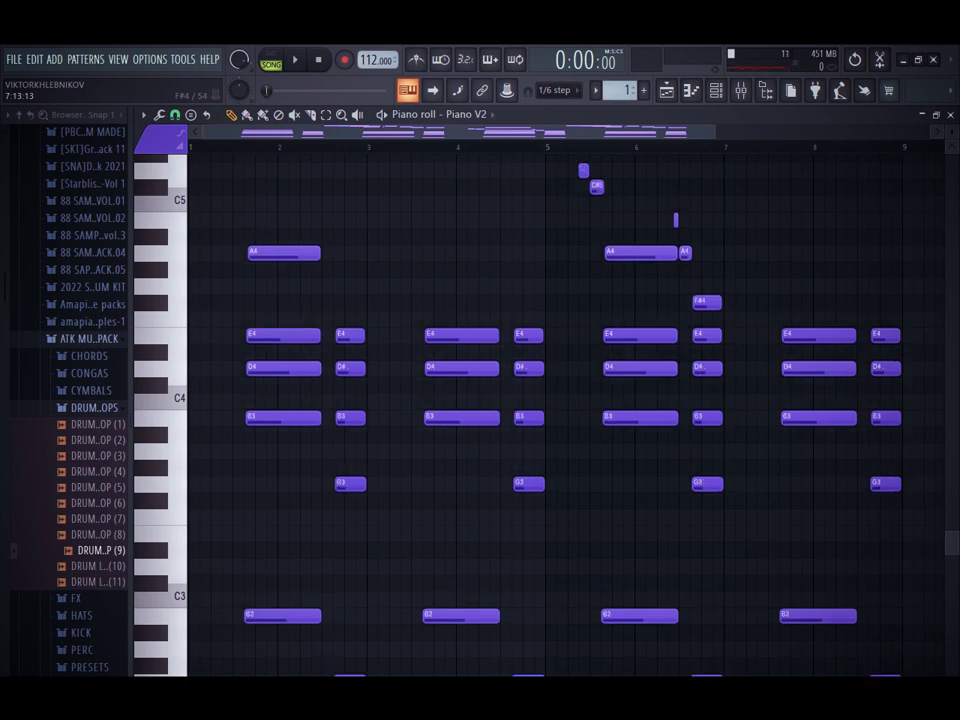
Randomize the velocity levels of the notes with the piano roll randomizer and accept the result
scroll(565, 415, "up", 6)
key("alt+r")
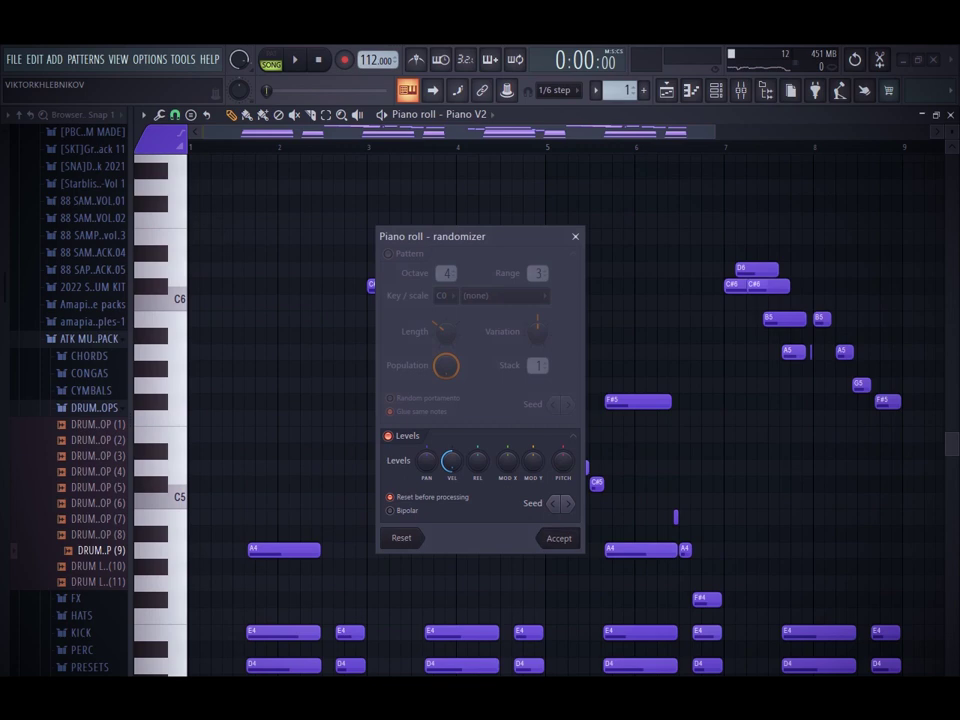
left_click(562, 537)
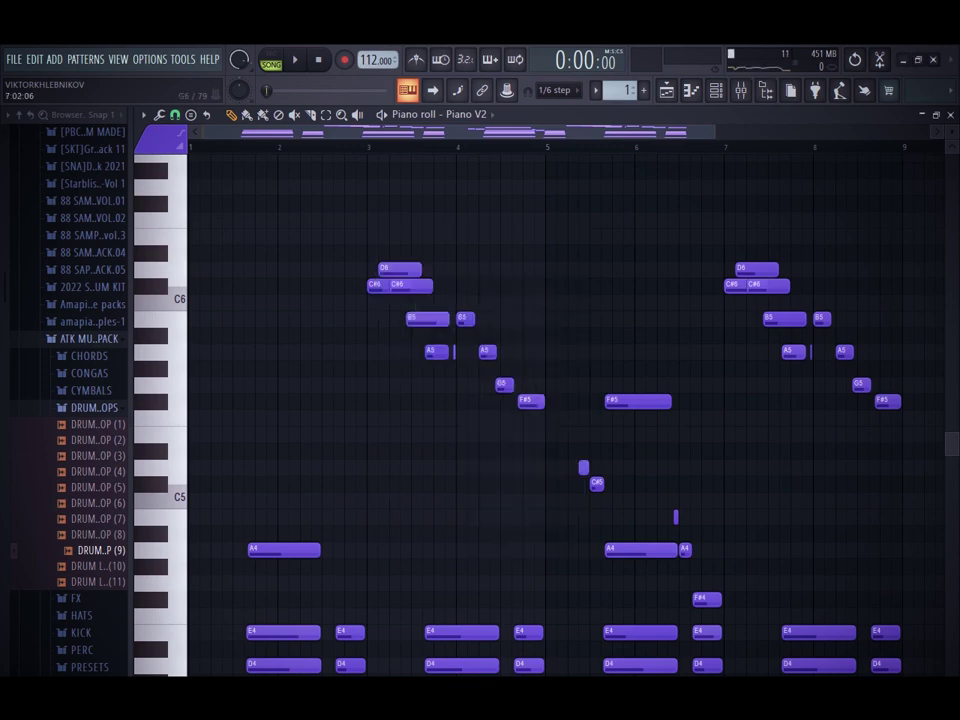
Show the unsorted channels in the channel rack and load Fruity Reeverb 2 in the first effect slot of mixer Insert 2
key("F6")
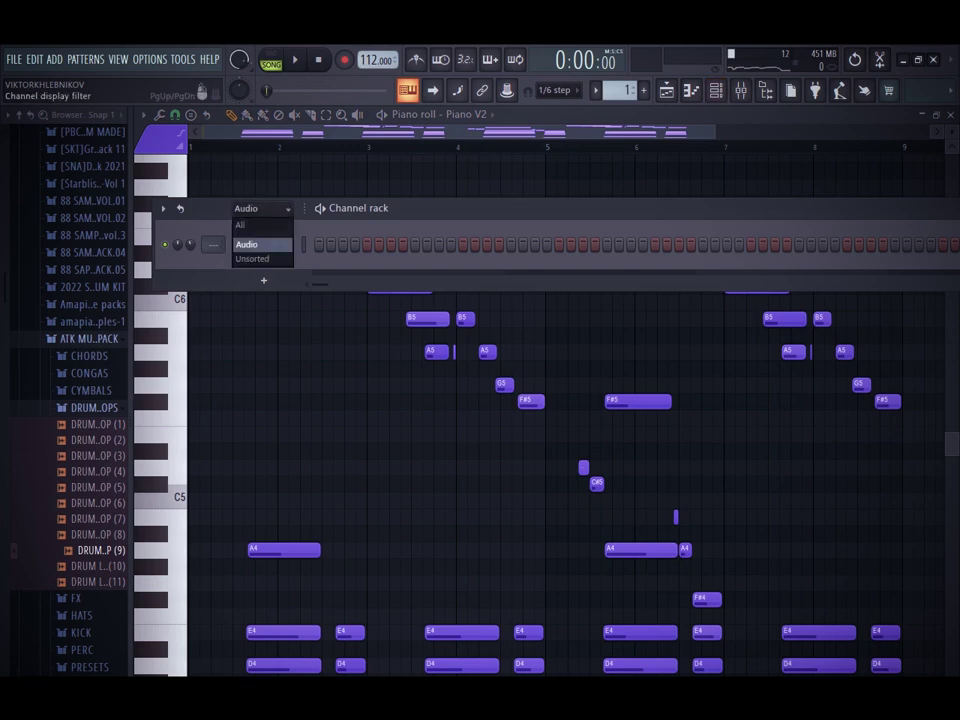
left_click(253, 258)
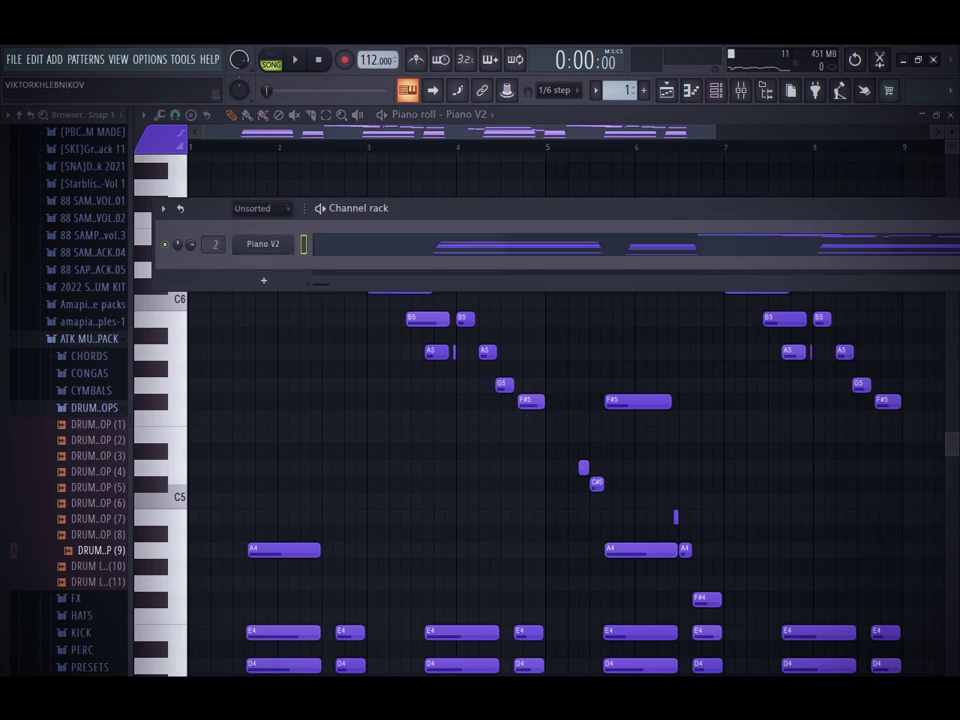
key("F9")
left_click(830, 160)
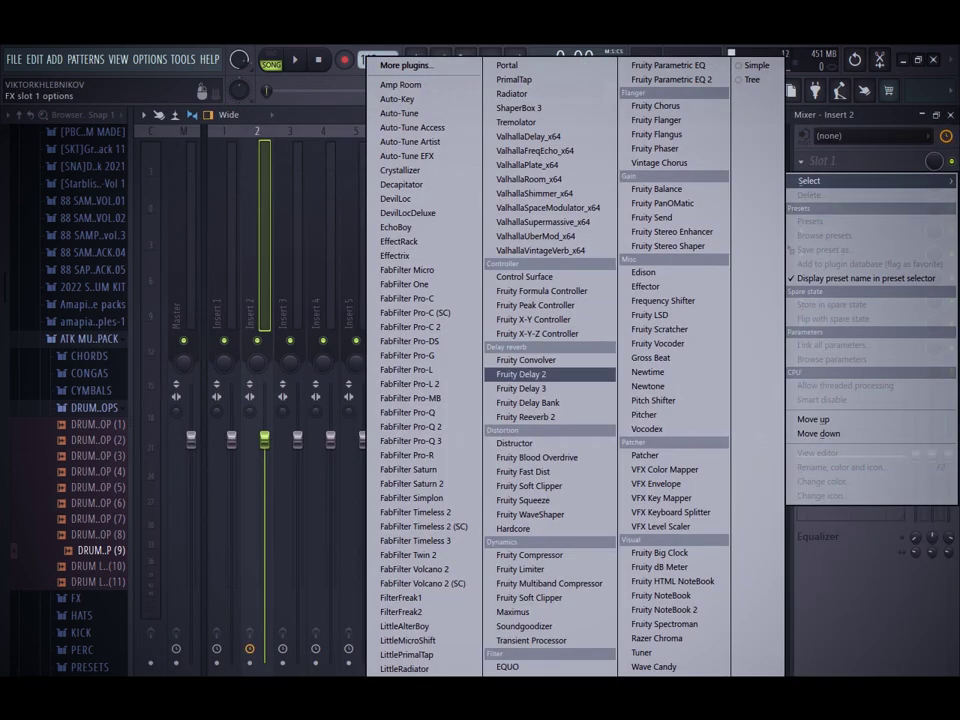
left_click(525, 416)
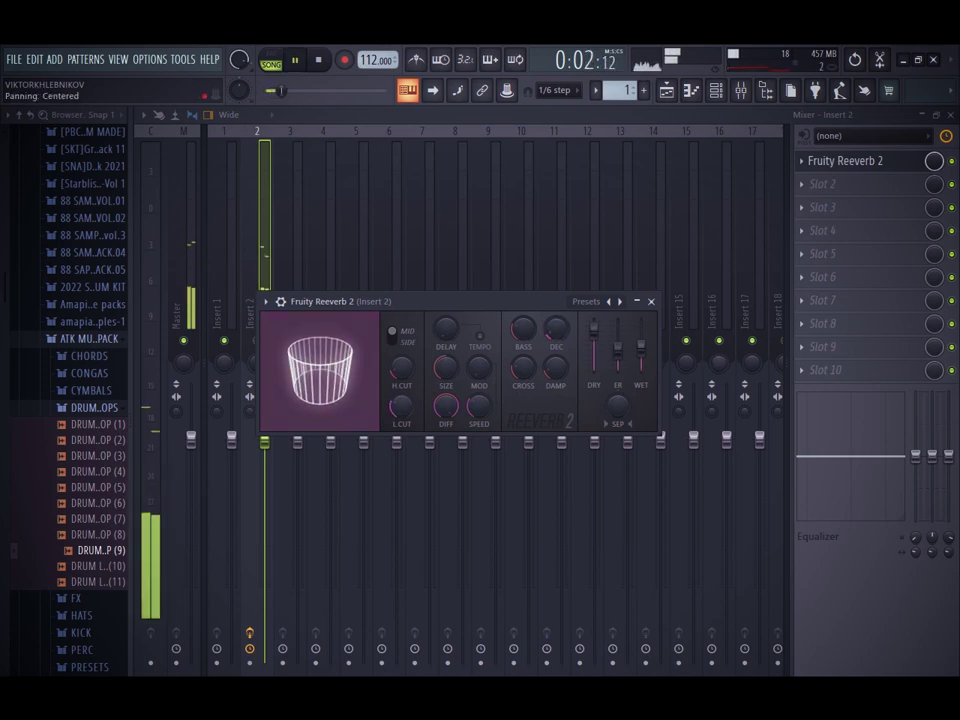
Open the Piano V2 pattern in the piano roll and play the eight-bar progression through
left_click(716, 91)
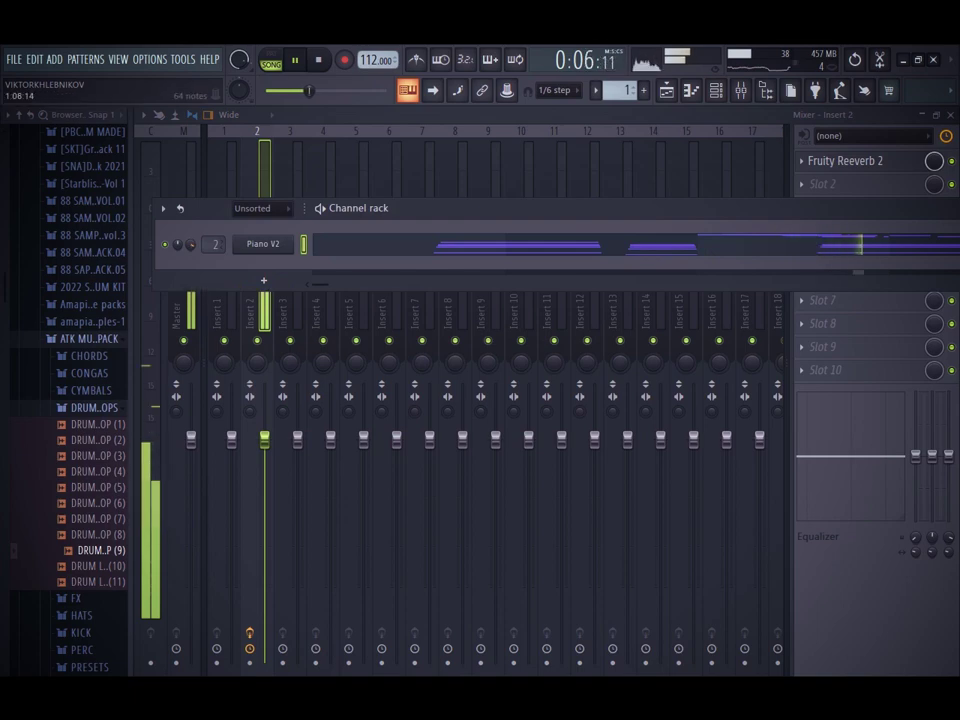
left_click(381, 245)
scroll(500, 350, "down", 5)
scroll(550, 350, "up", 4)
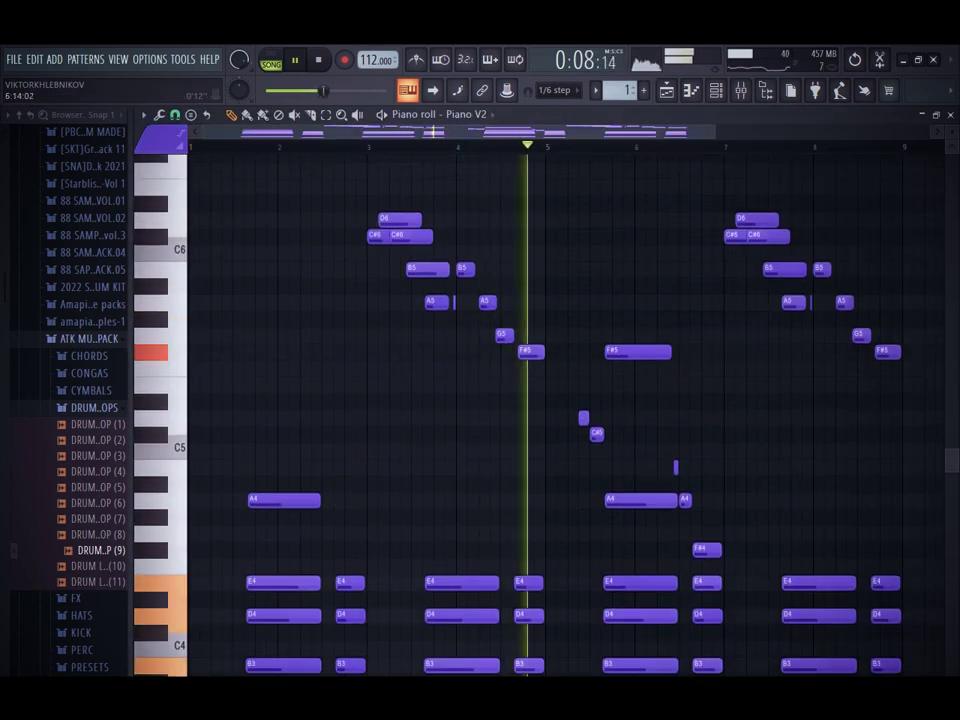
left_click_drag(714, 132, 941, 132)
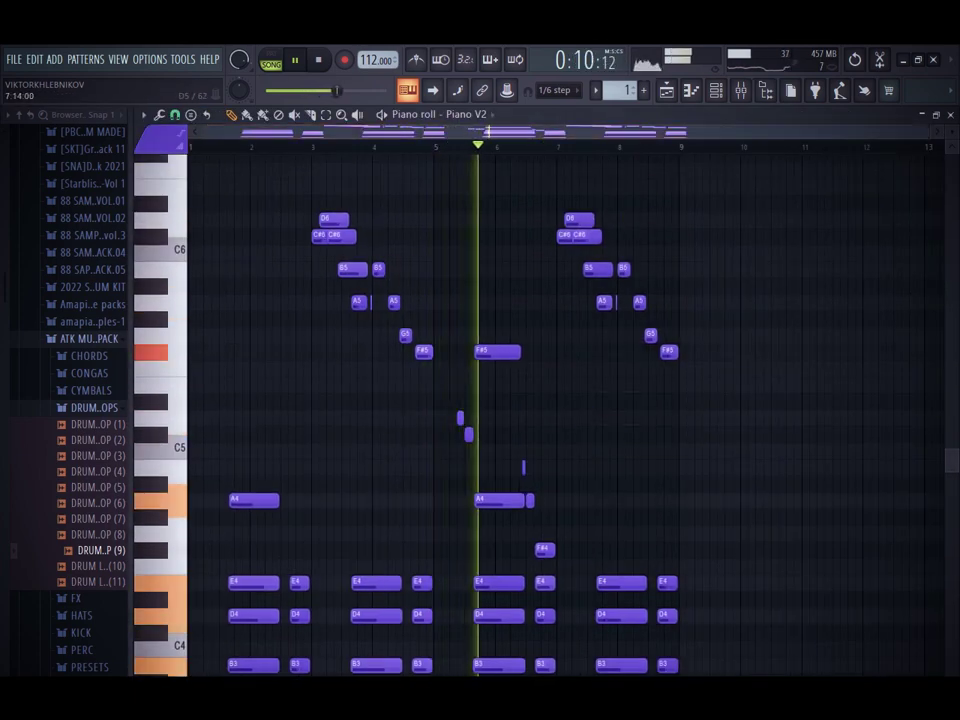
scroll(560, 400, "down", 4)
scroll(560, 400, "up", 3)
left_click_drag(682, 418, 682, 435)
right_click(682, 435)
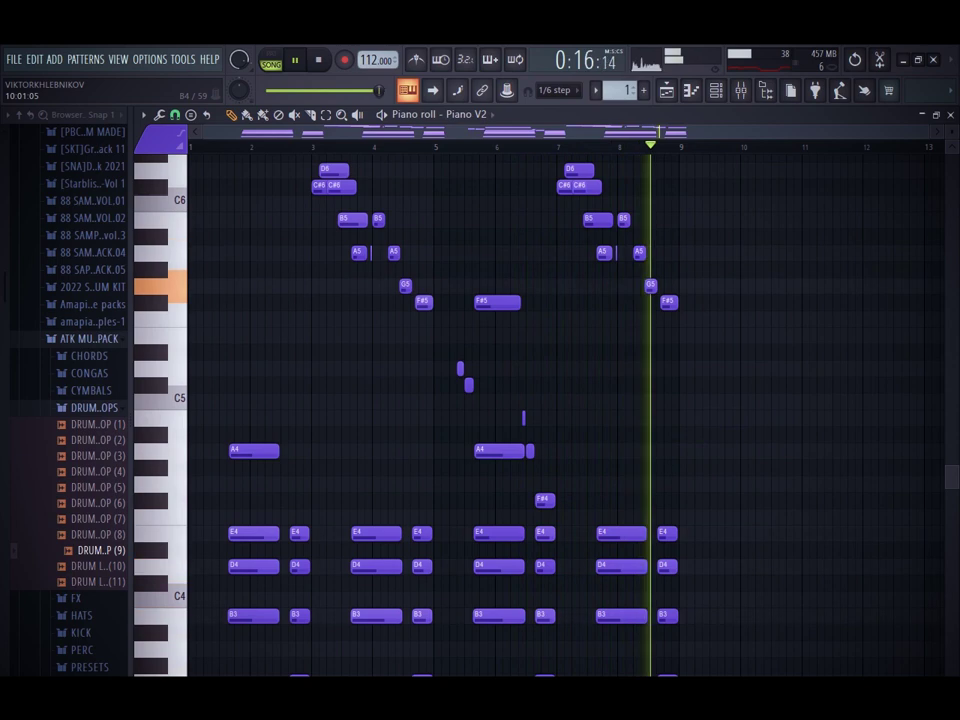
key("space")
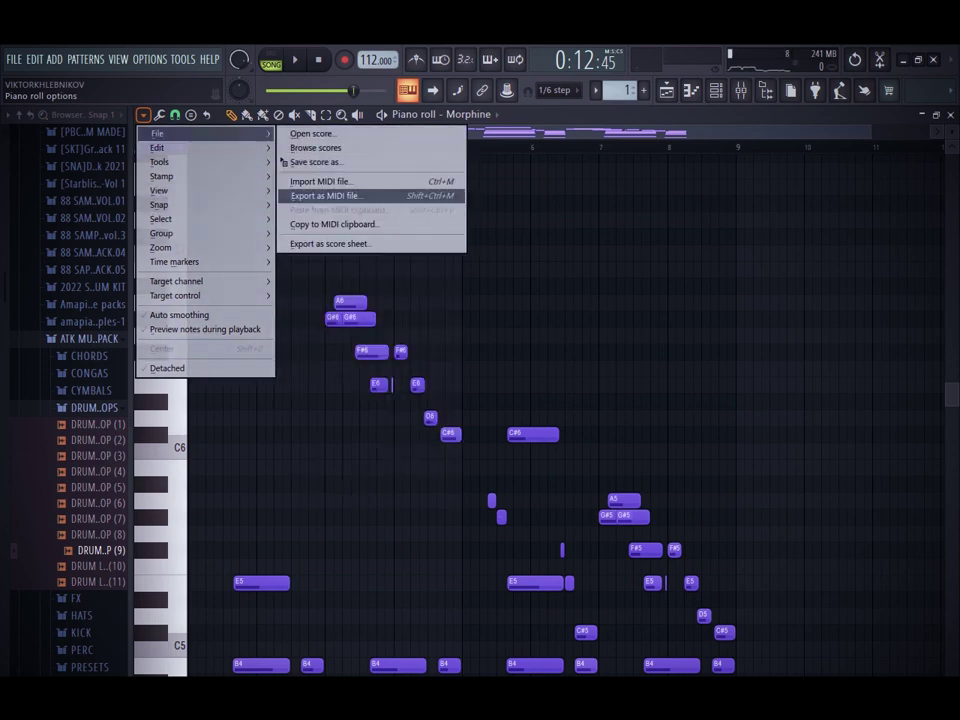
Export the piano roll score as a MIDI file to the Desktop under a new file name
left_click(330, 196)
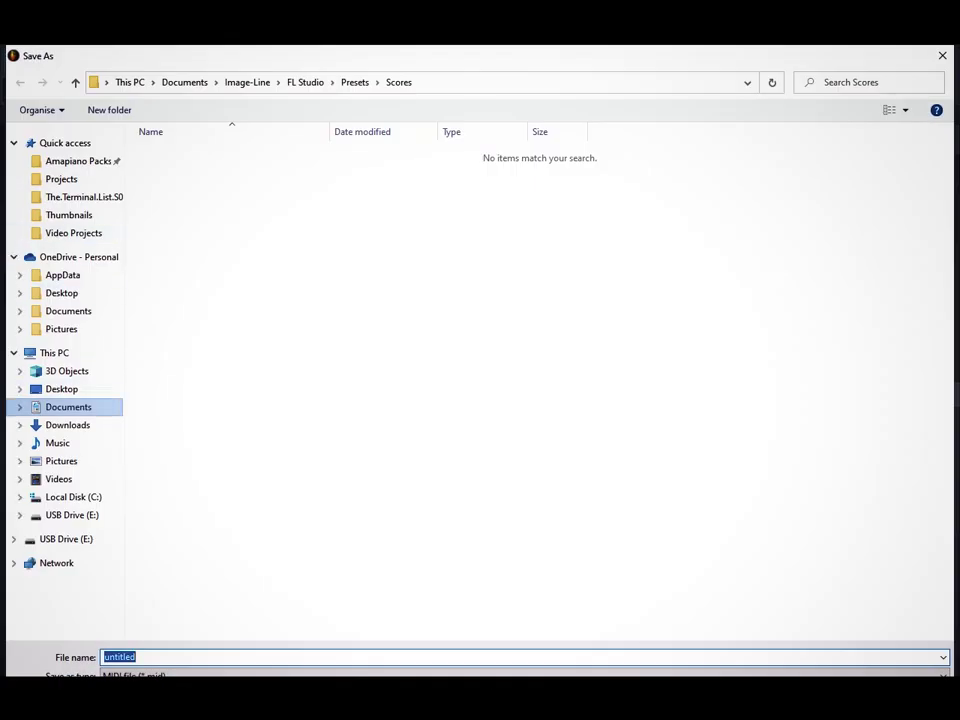
left_click(68, 407)
left_click(62, 390)
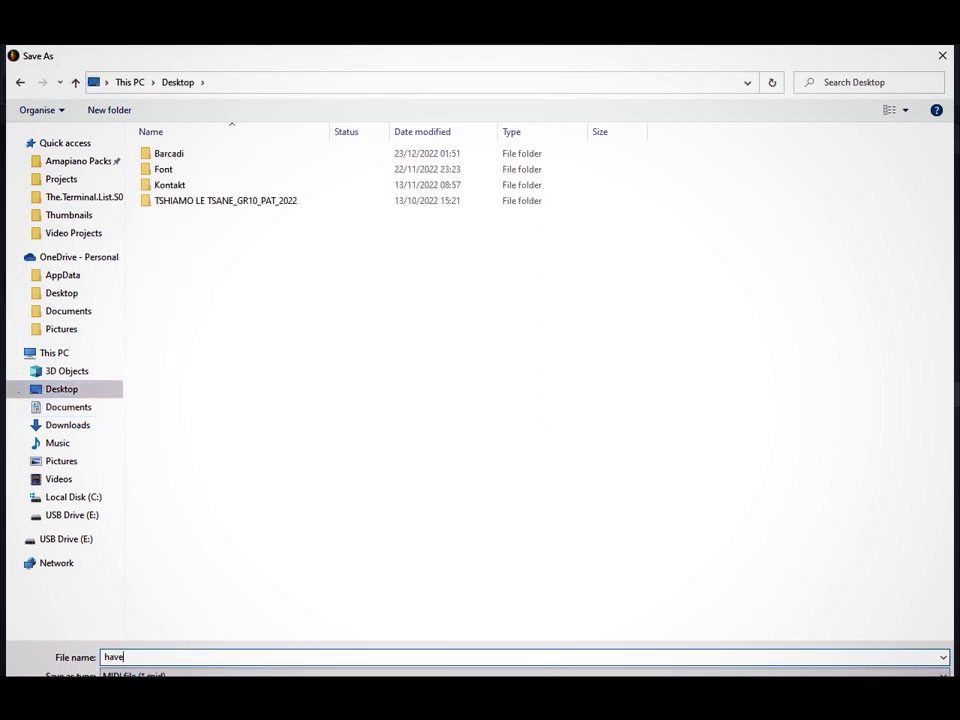
type("idi")
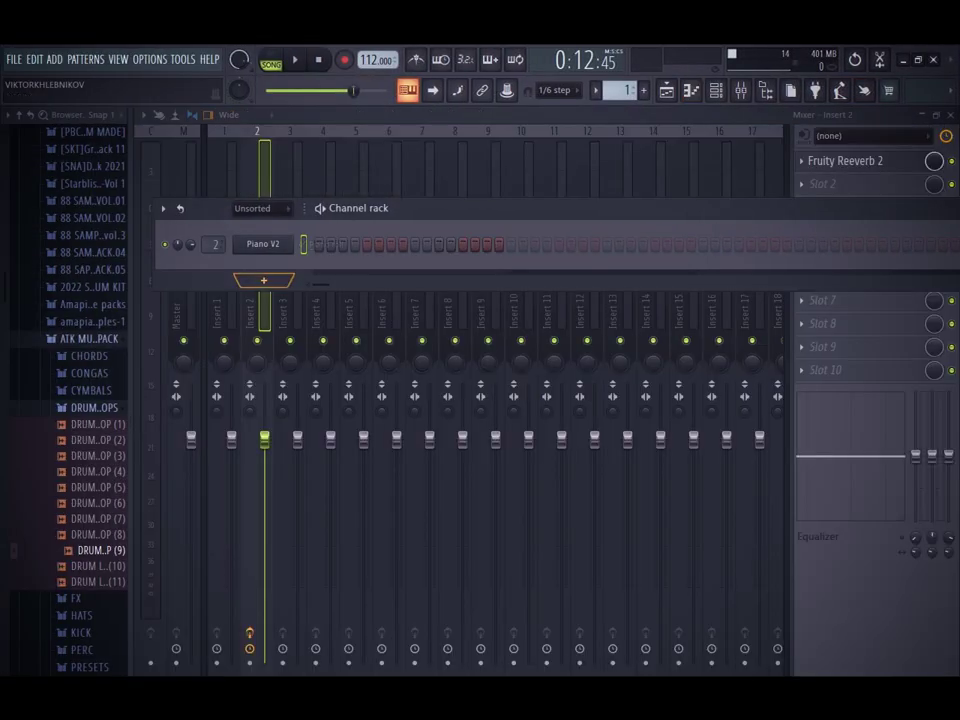
Open the empty Piano V2 piano roll and draw a C5, E5 and G5 triad at the start of bar 1
right_click(290, 242)
left_click(325, 245)
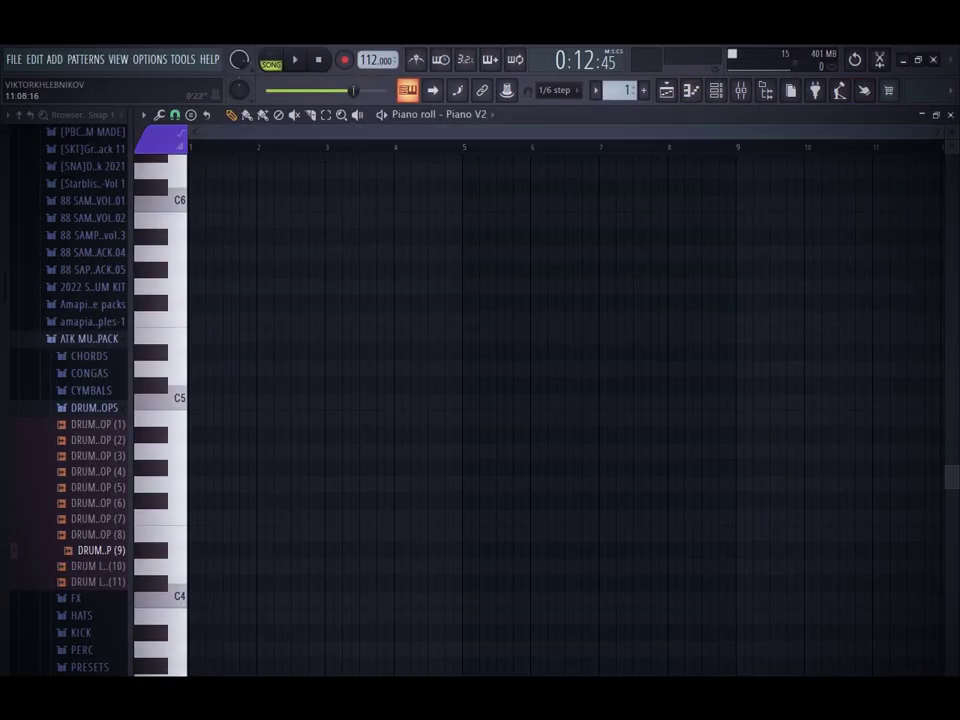
left_click_drag(928, 131, 757, 131)
scroll(242, 480, "up", 3)
scroll(255, 480, "down", 2)
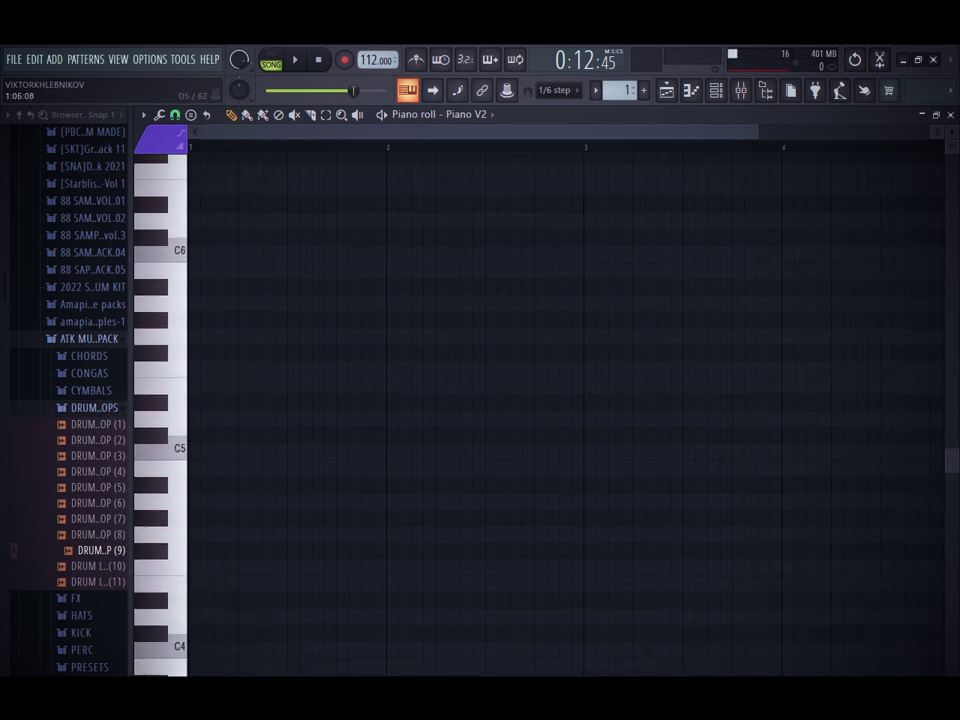
left_click(192, 451)
left_click_drag(232, 418, 229, 337)
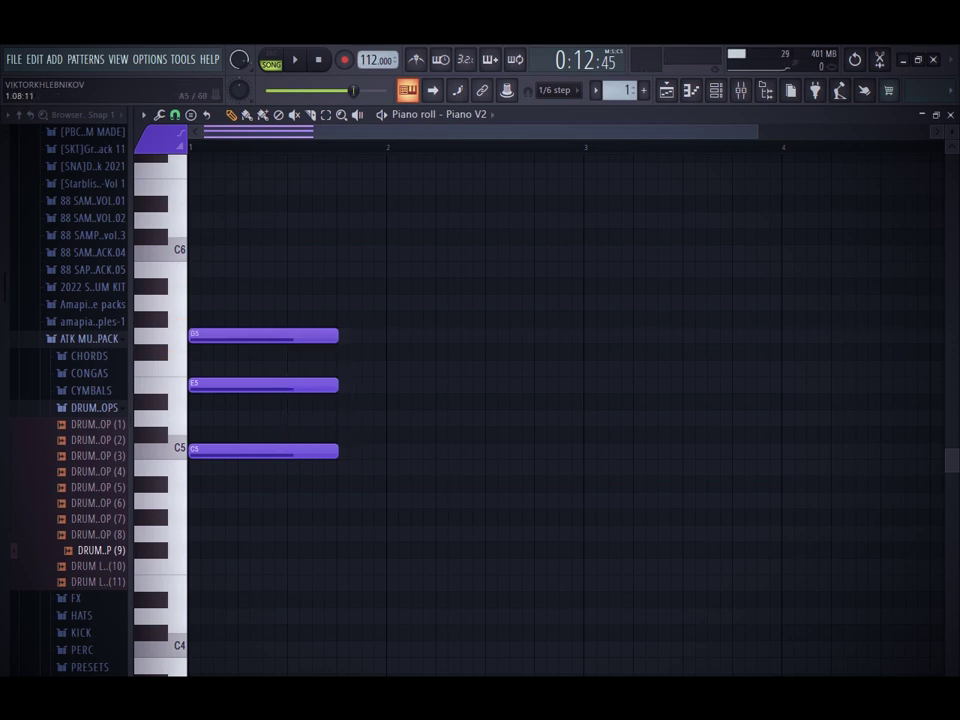
Play the C major triad repeatedly to hear how it sounds
left_click(271, 62)
key("space")
key("space")
key("space")
key("space")
key("space")
key("space")
key("space")
key("space")
key("space")
Transpose the triad down an octave and up three semitones to D#4, G4 and A#4, playing it along the way
key("ctrl+a")
key("space")
left_click(284, 500)
right_click(311, 500)
key("ctrl+Down")
key("space")
key("shift+Up")
key("shift+Up")
key("shift+Up")
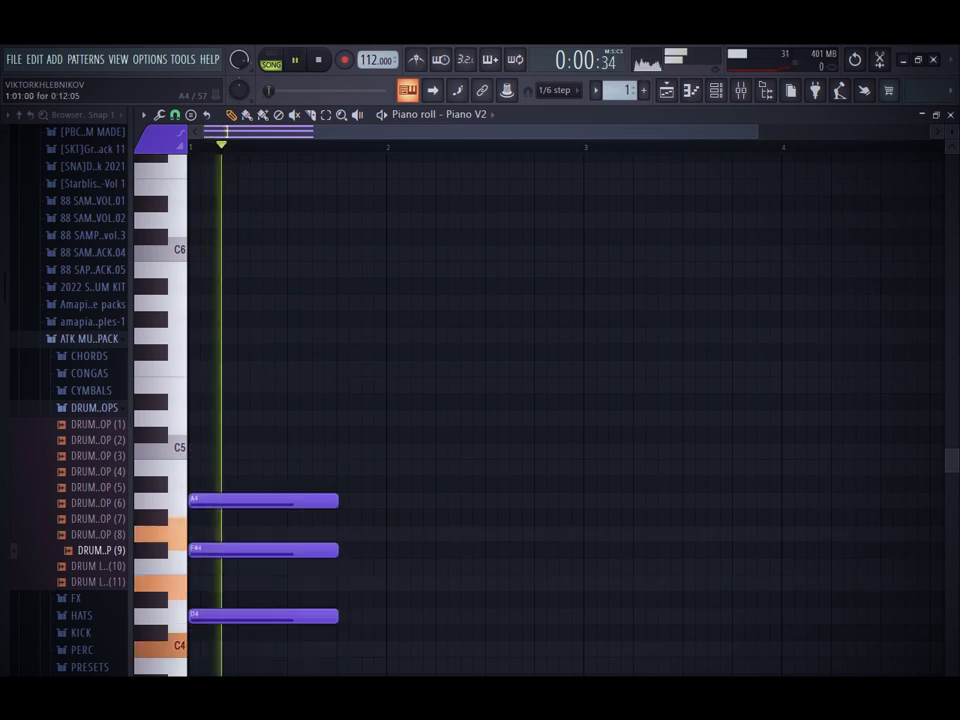
key("space")
key("space")
key("space")
key("space")
key("space")
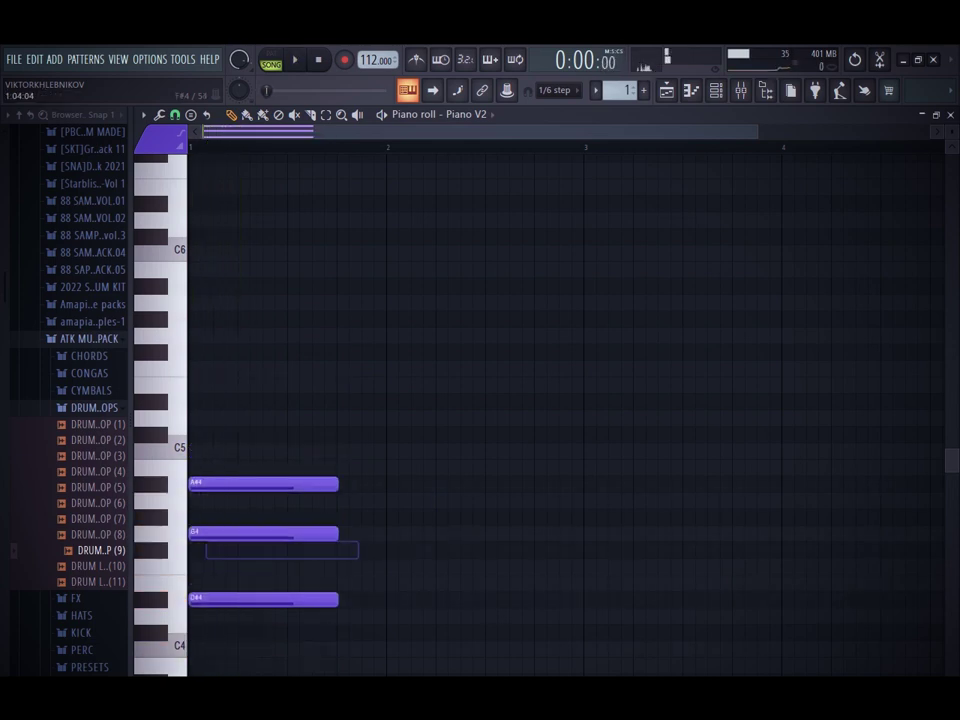
Add an A4 note between G4 and A#4 in the bar 1 chord and play it
left_click_drag(208, 516, 190, 501)
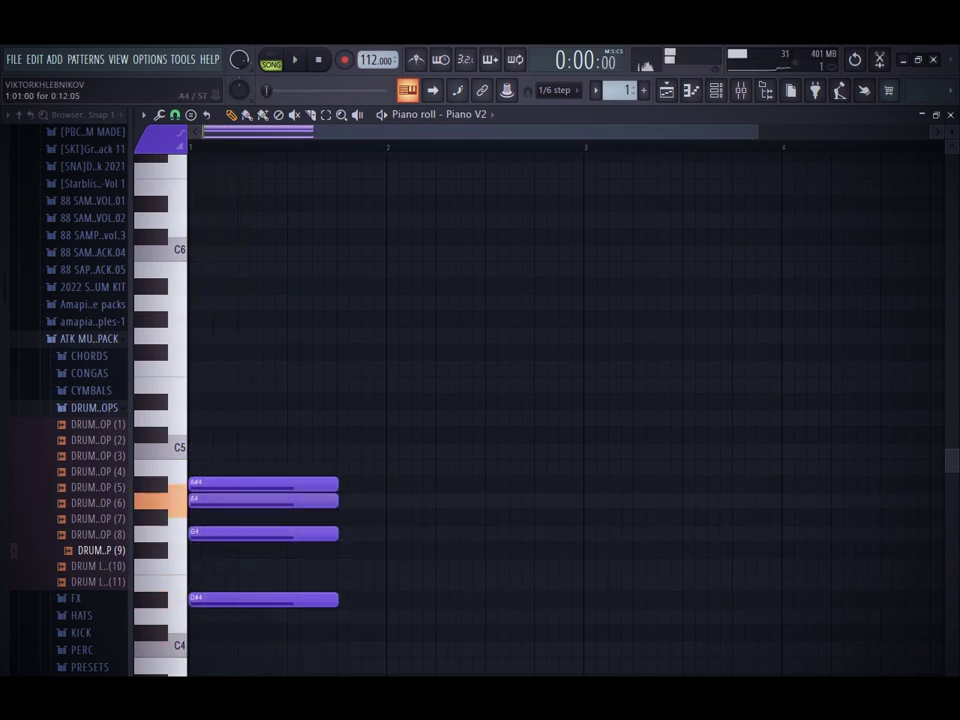
key("space")
left_click(420, 467)
right_click(422, 467)
key("space")
key("space")
key("space")
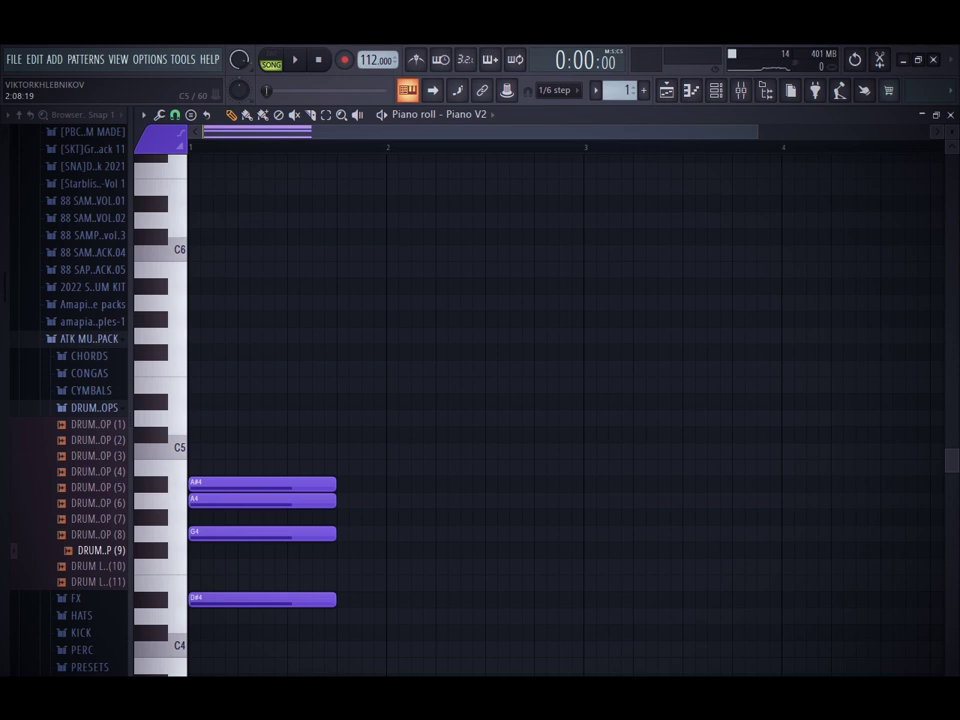
Compare the chord without A4 by deleting that note, playing the triad, and placing A4 back
right_click(283, 501)
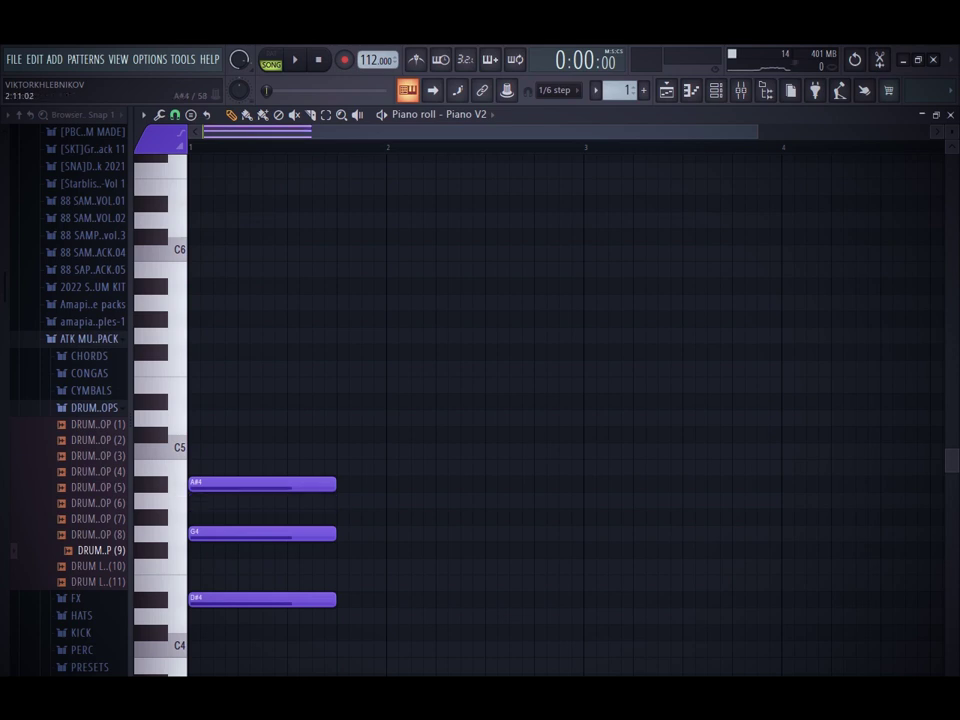
key("space")
key("space")
left_click_drag(351, 501, 110, 502)
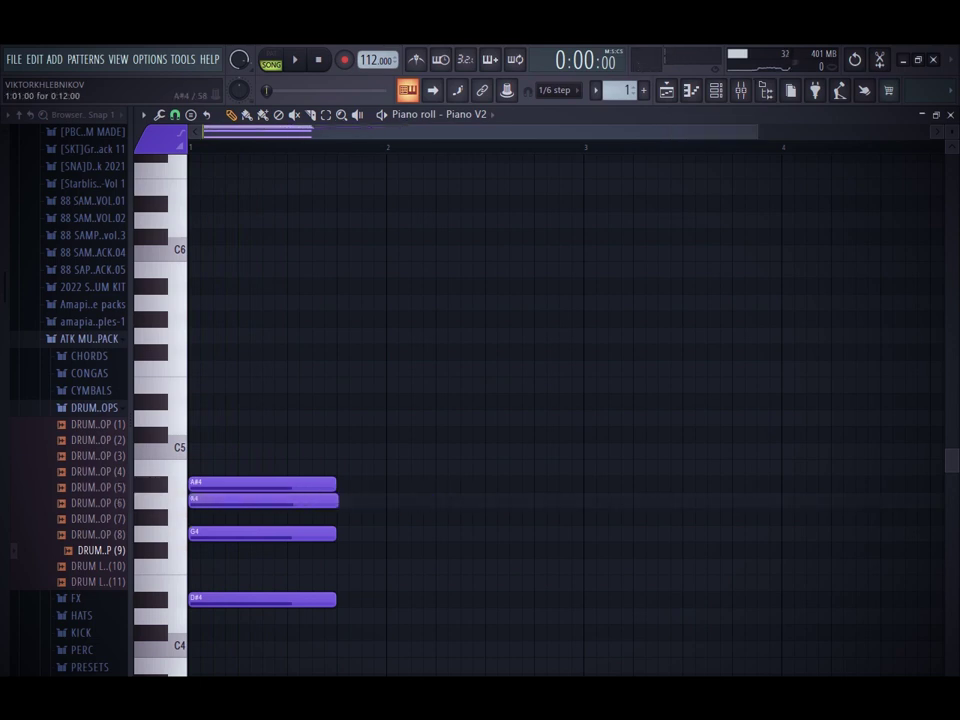
key("space")
key("space")
key("space")
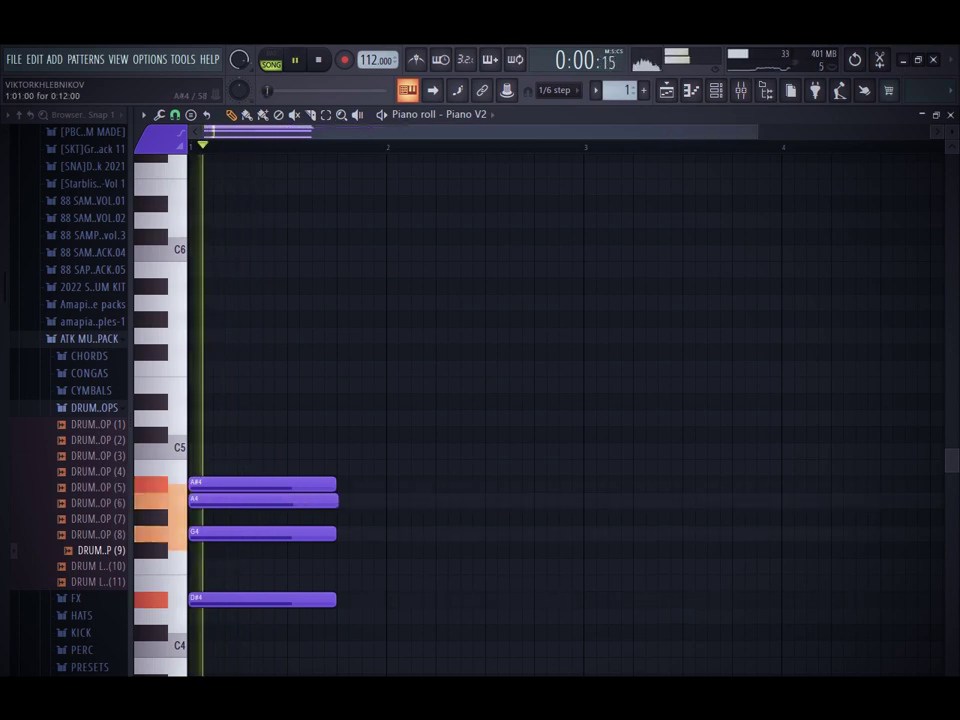
key("space")
Replace the A#4 note in the bar 1 chord with a D5 on top and play the chord
left_click_drag(193, 468, 210, 418)
right_click(219, 484)
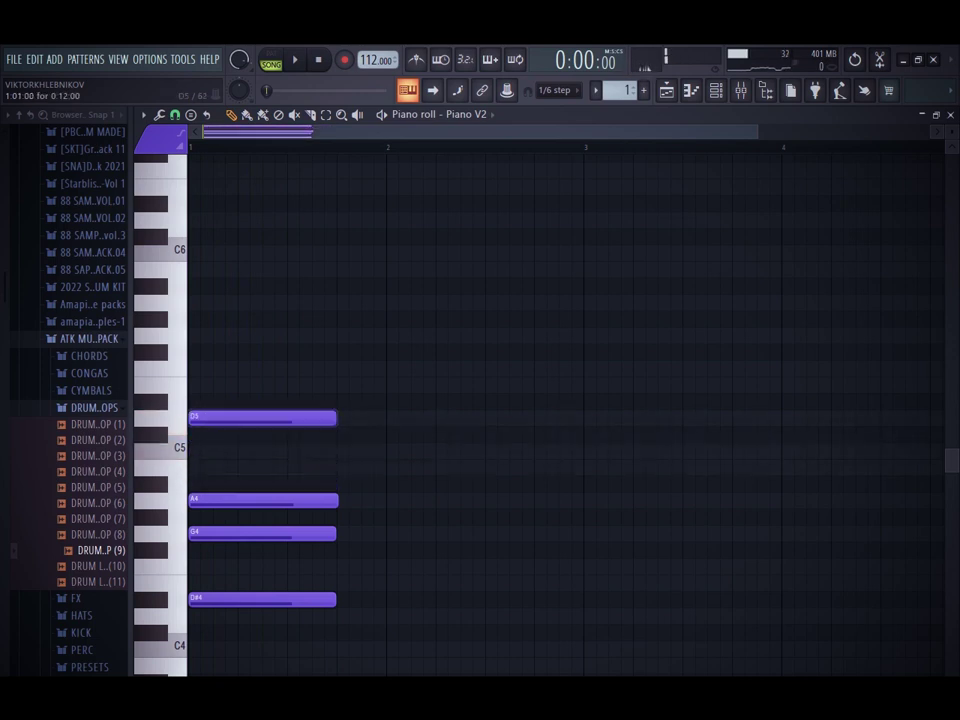
key("space")
left_click(400, 401)
right_click(412, 401)
scroll(560, 400, "down", 5)
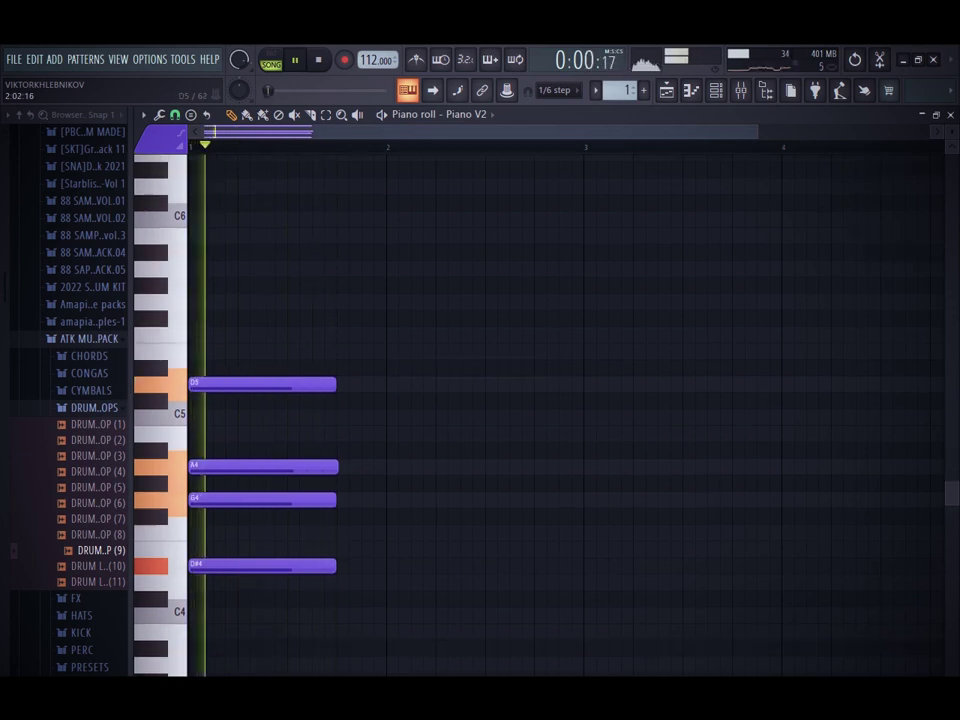
scroll(560, 400, "up", 2)
key("space")
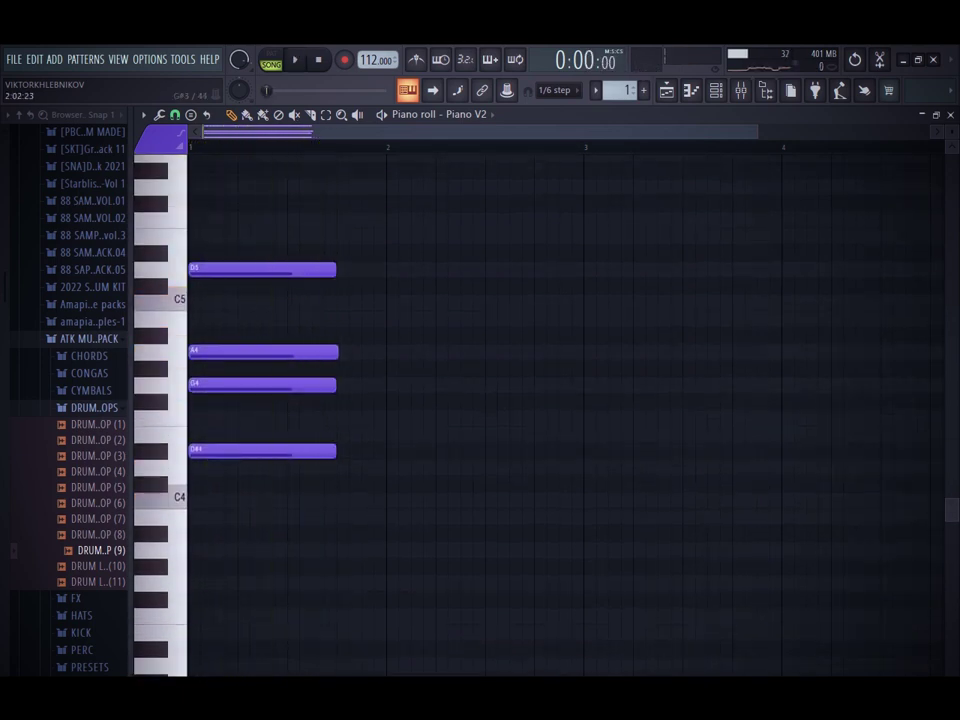
Add a D#3 bass note an octave below the chord's D#4 and delete the stray E3 near bar 2
left_click_drag(400, 647, 394, 632)
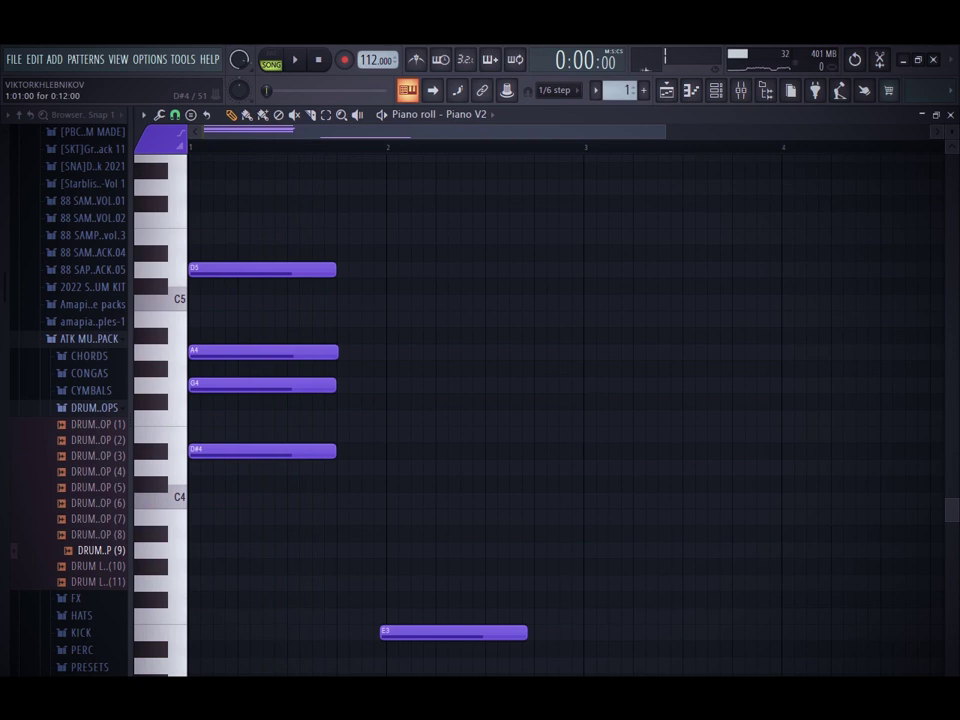
left_click(251, 451, "ctrl")
key("ctrl+Down")
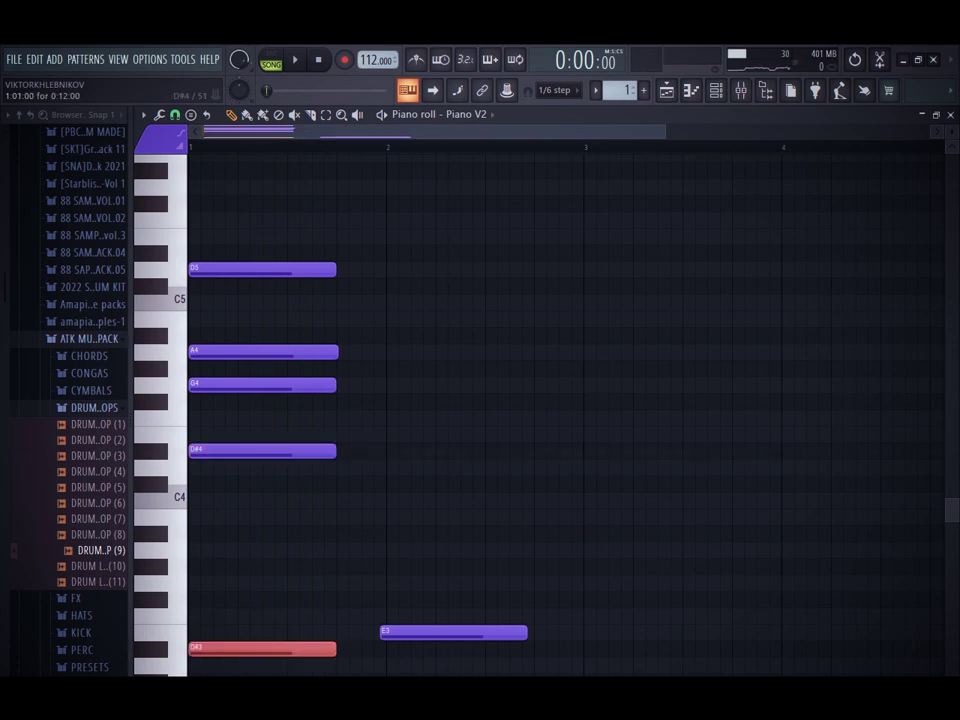
key("space")
right_click(465, 633)
key("space")
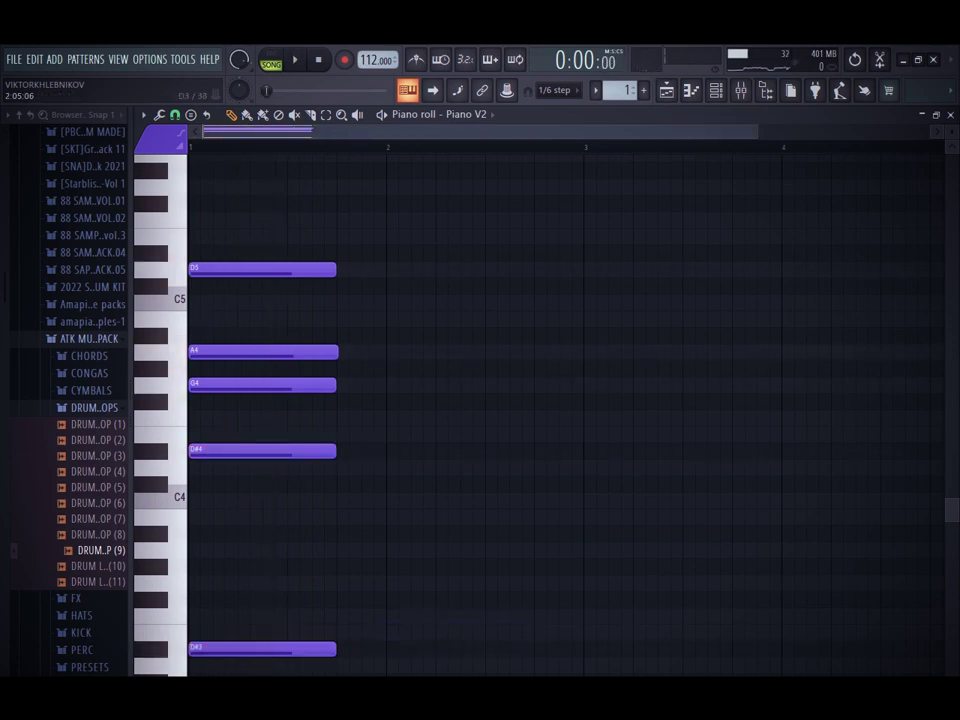
Add G3 and F3 bass notes in bar 2, shorten each to half a bar, and play them
scroll(330, 652, "down", 1)
scroll(395, 664, "up", 1)
left_click(400, 581)
left_click_drag(400, 597, 498, 614)
key("space")
left_click(481, 516)
right_click(483, 516)
left_click_drag(523, 514, 570, 650, "ctrl")
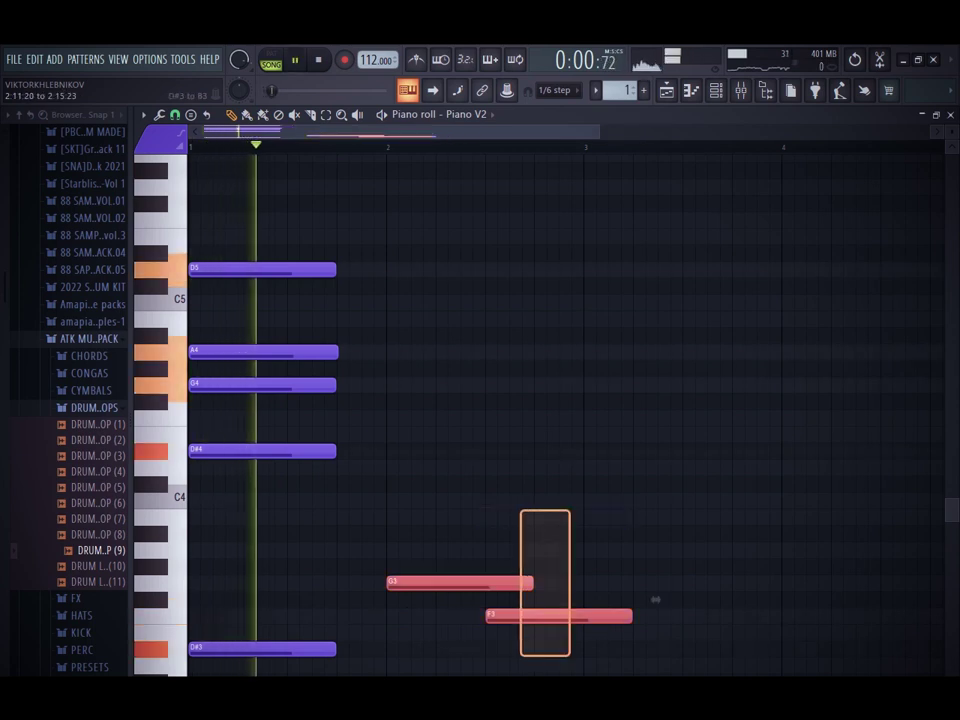
left_click_drag(655, 599, 605, 598)
left_click(501, 516)
right_click(550, 516)
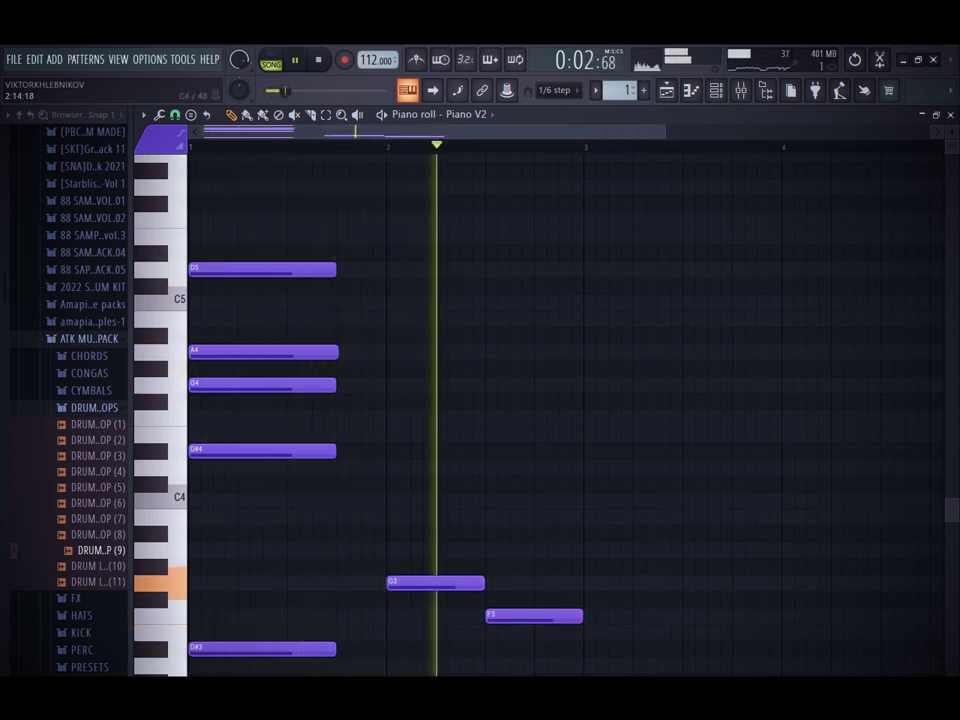
key("space")
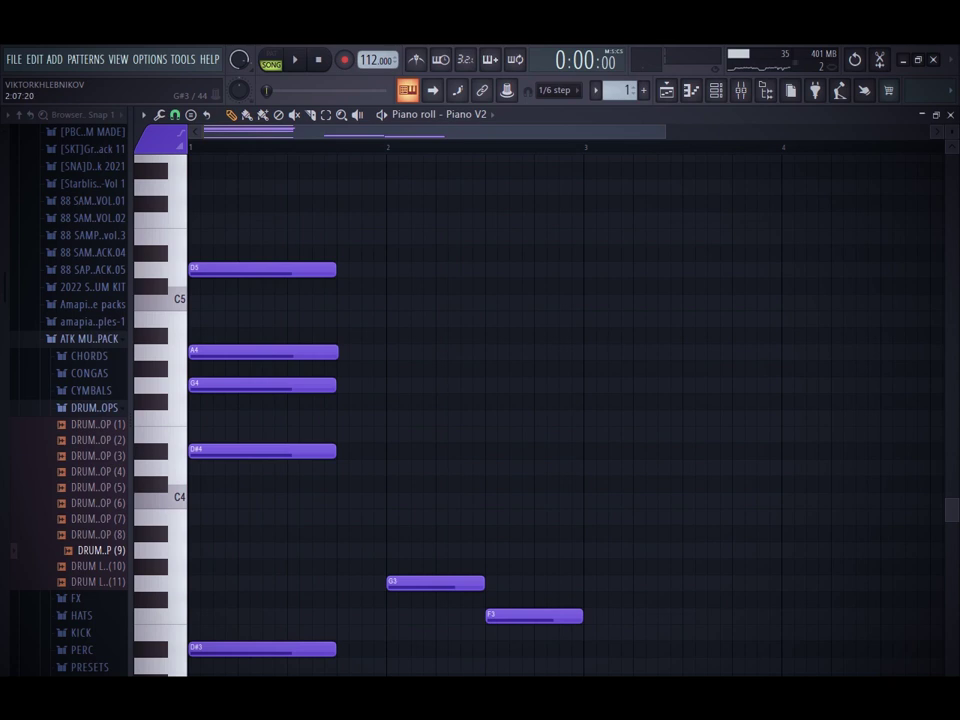
Duplicate the G3 and F3 bass notes one octave up as G4 and F4
left_click_drag(537, 590, 440, 630, "ctrl")
left_click_drag(606, 600, 612, 401, "shift")
scroll(606, 401, "up", 4)
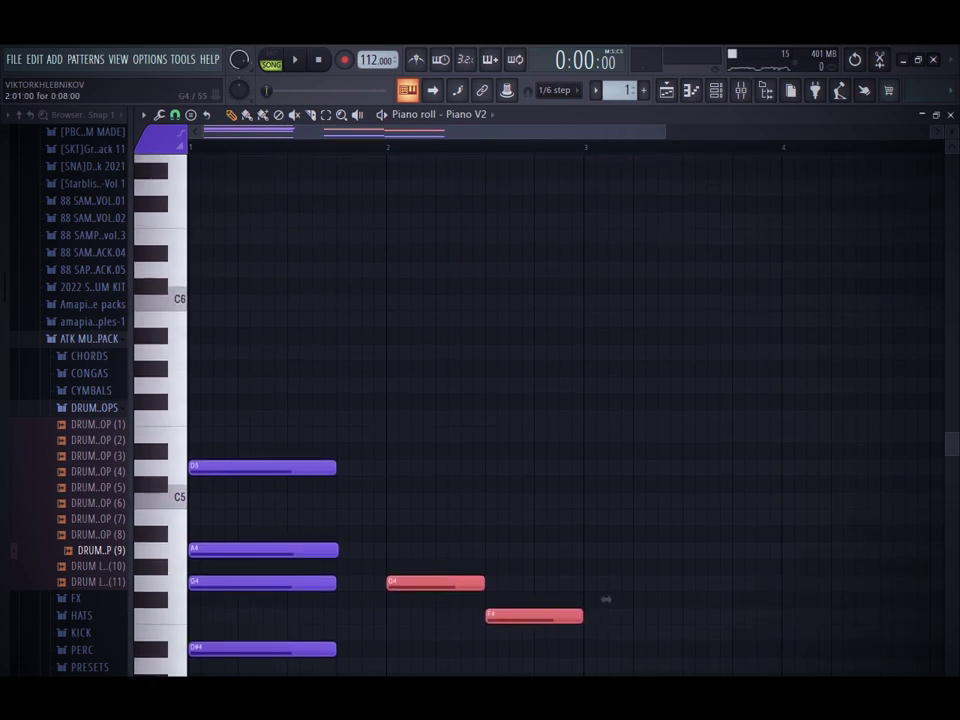
left_click(572, 566)
right_click(572, 566)
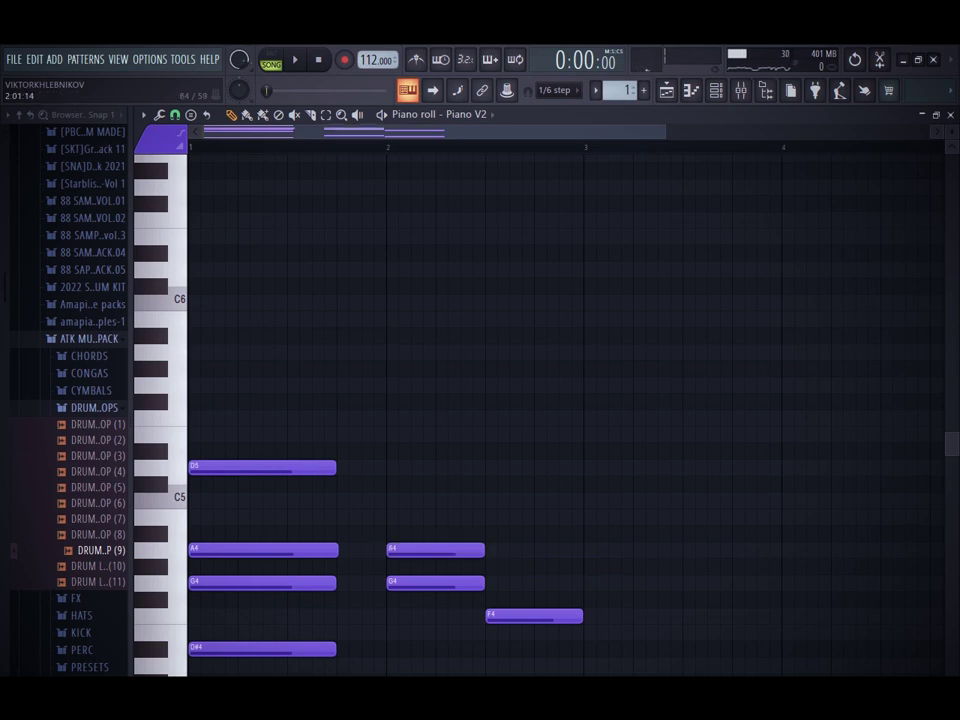
Stack B4 and D5 above the G4 at the start of bar 2, keeping G4 as the chord's lowest upper note
left_click(400, 516)
left_click(400, 467)
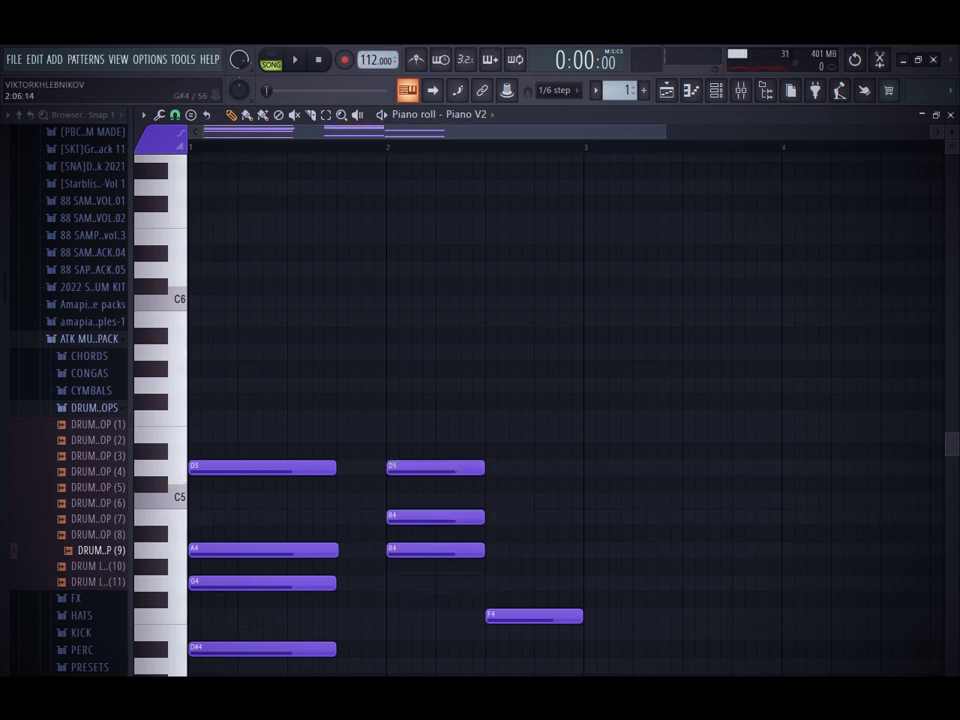
key("ctrl+z")
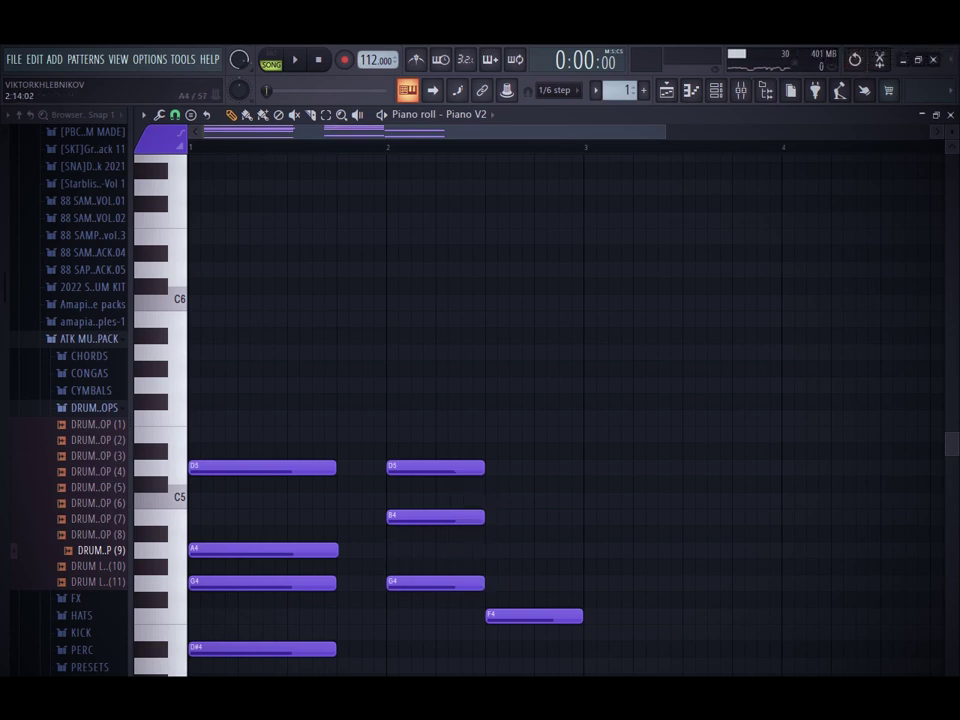
Stack A4 and B4 above the F4 in bar 2 and add an A4 inside the preceding G4 chord
left_click(500, 550)
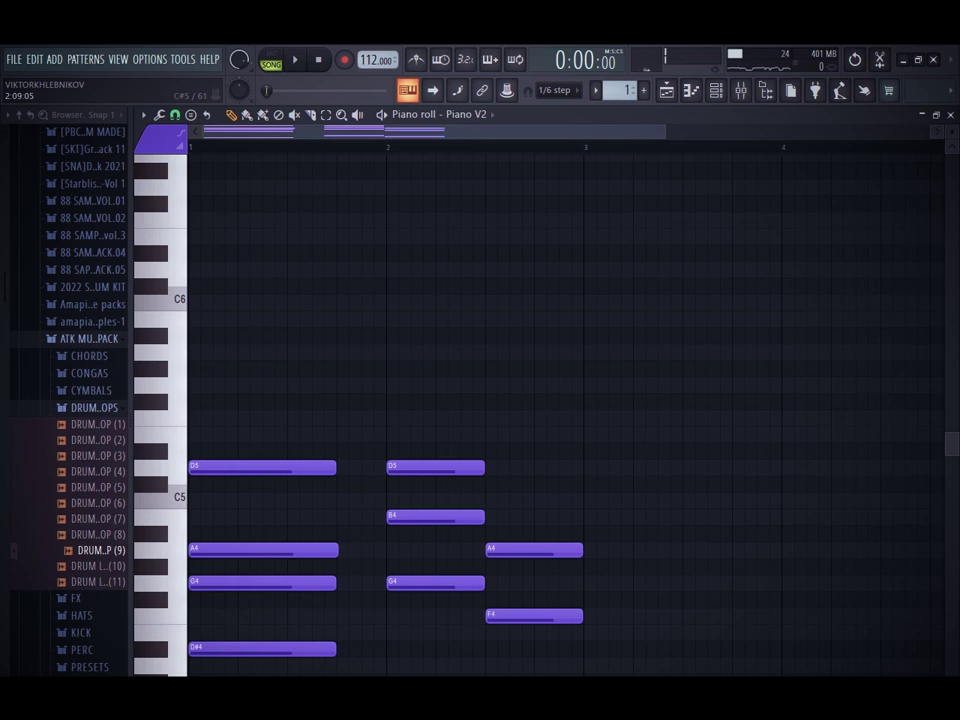
left_click(500, 500)
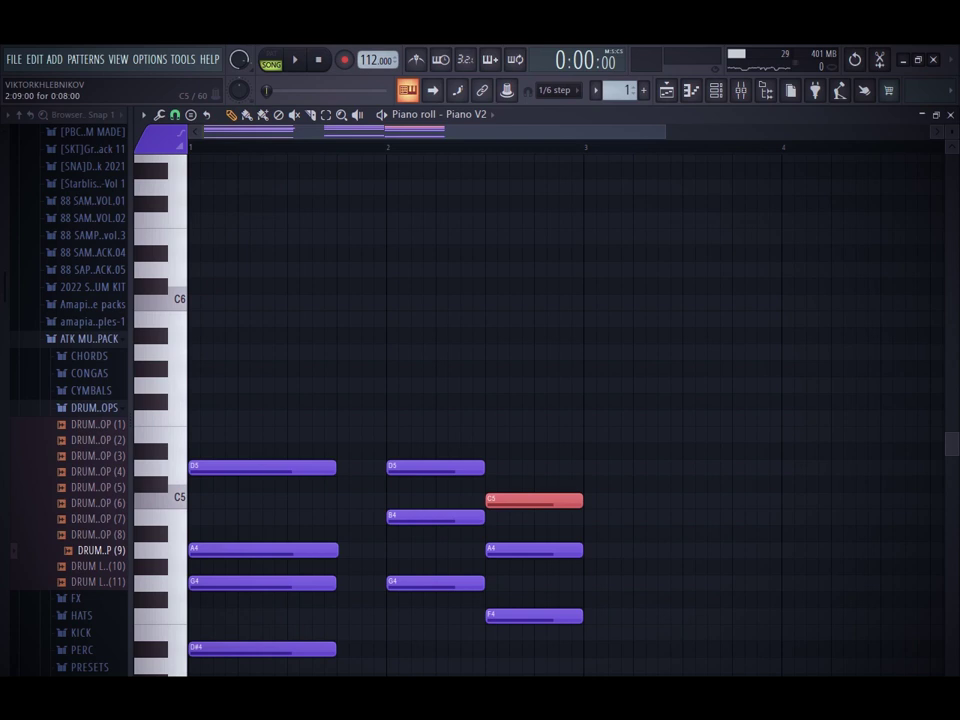
left_click_drag(500, 500, 500, 517)
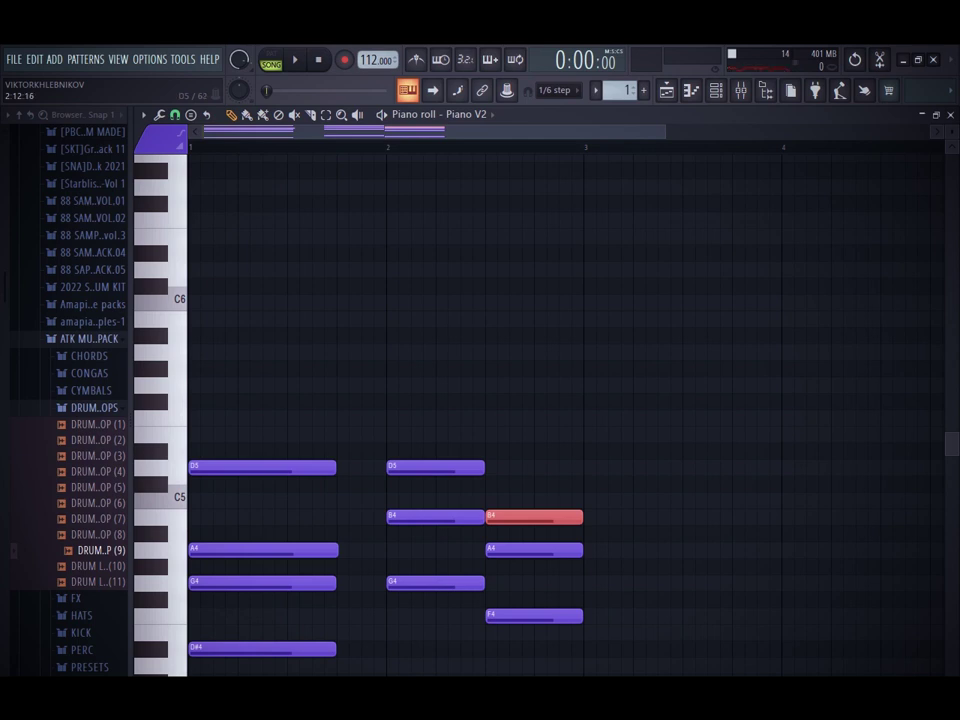
left_click(394, 550)
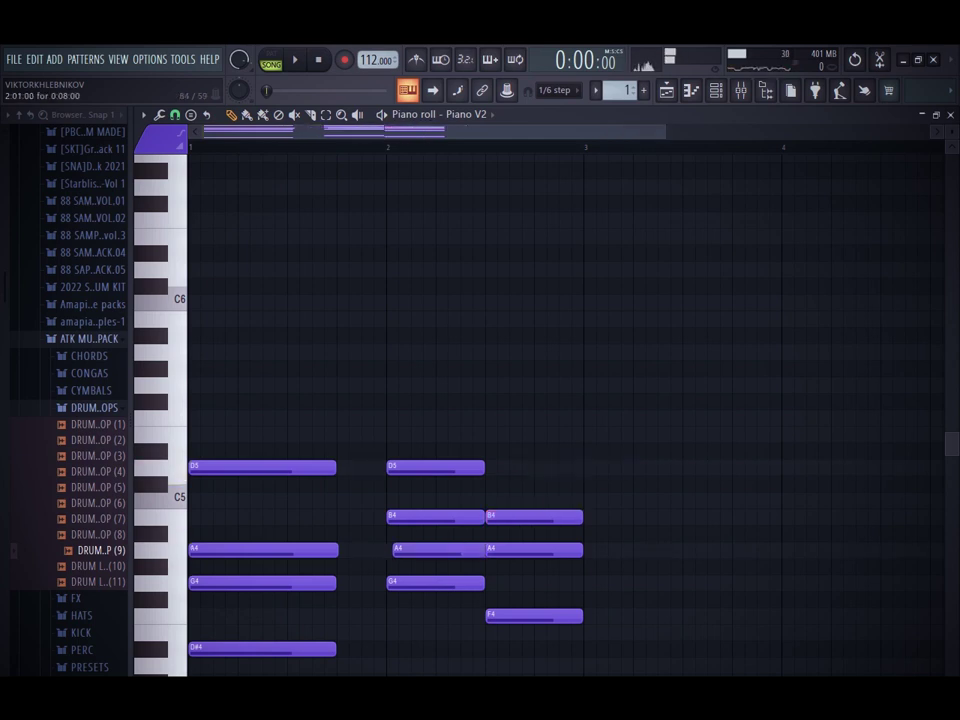
Undo the A4 added inside the bar 2 G4 chord and play the progression from the start
key("ctrl+z")
key("space")
scroll(560, 400, "down", 3)
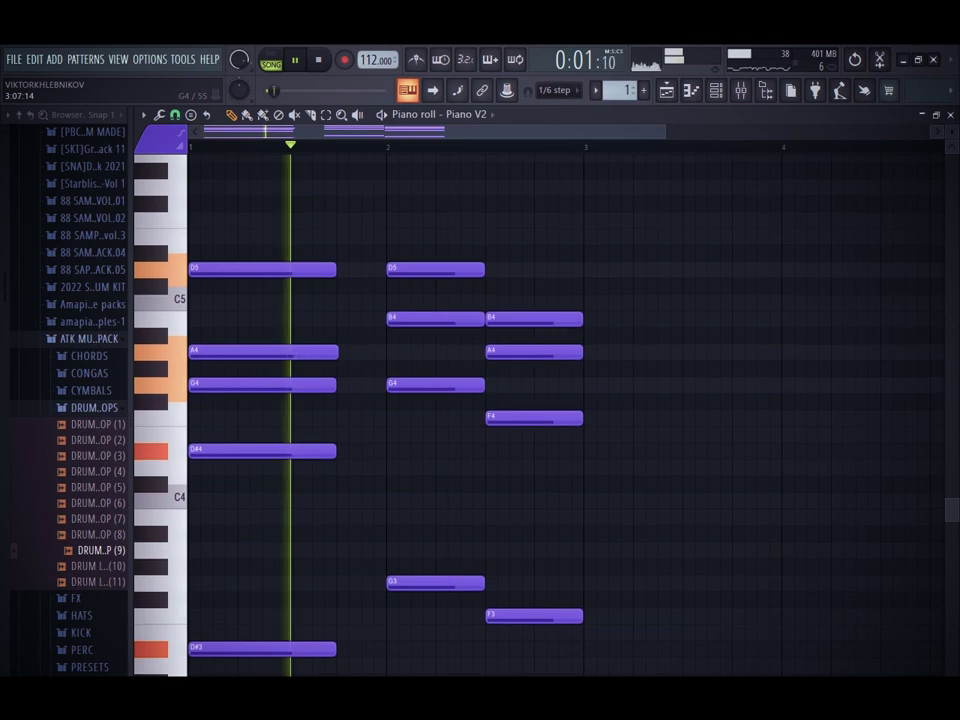
key("space")
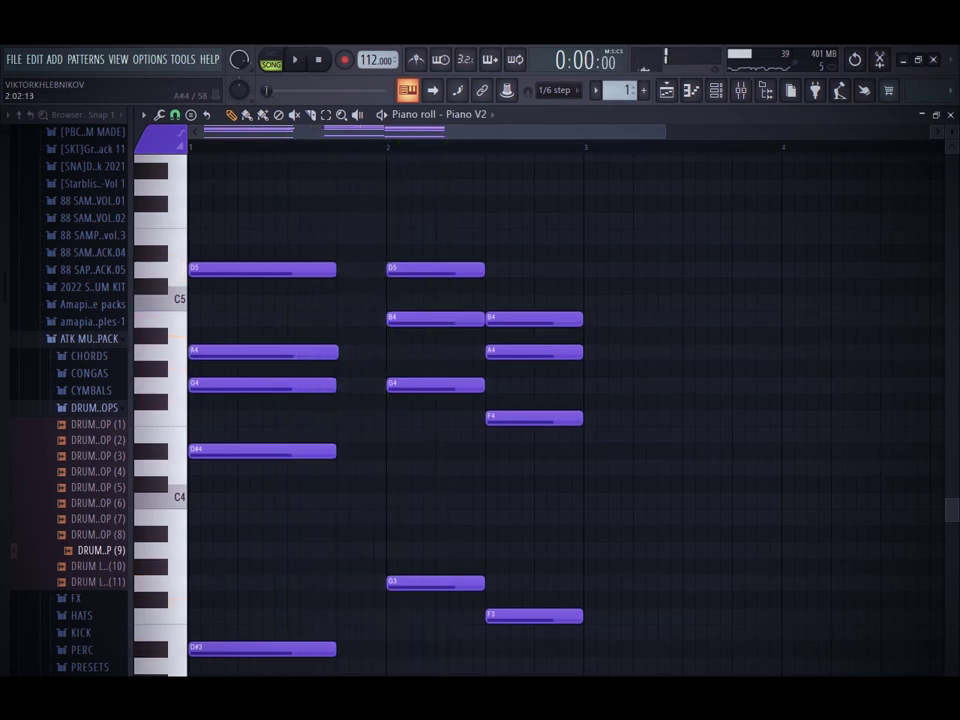
Lower the B4 in the bar 2 G4 chord to A#4 and play the progression
left_click(392, 335)
left_click_drag(396, 319, 396, 336)
key("space")
left_click_drag(494, 269, 621, 237)
right_click(634, 237)
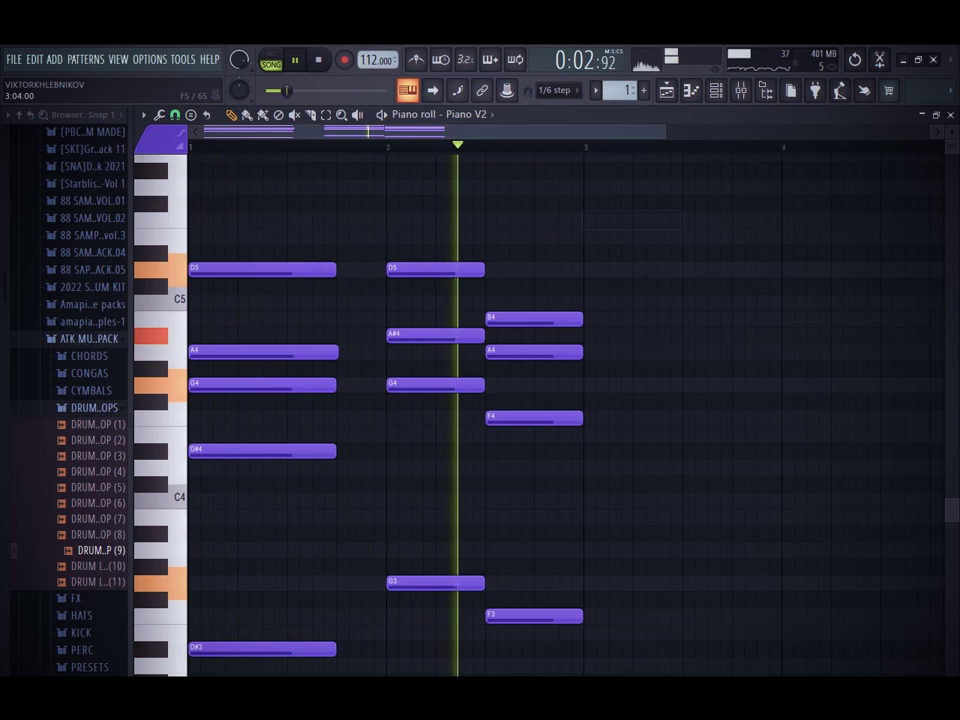
key("space")
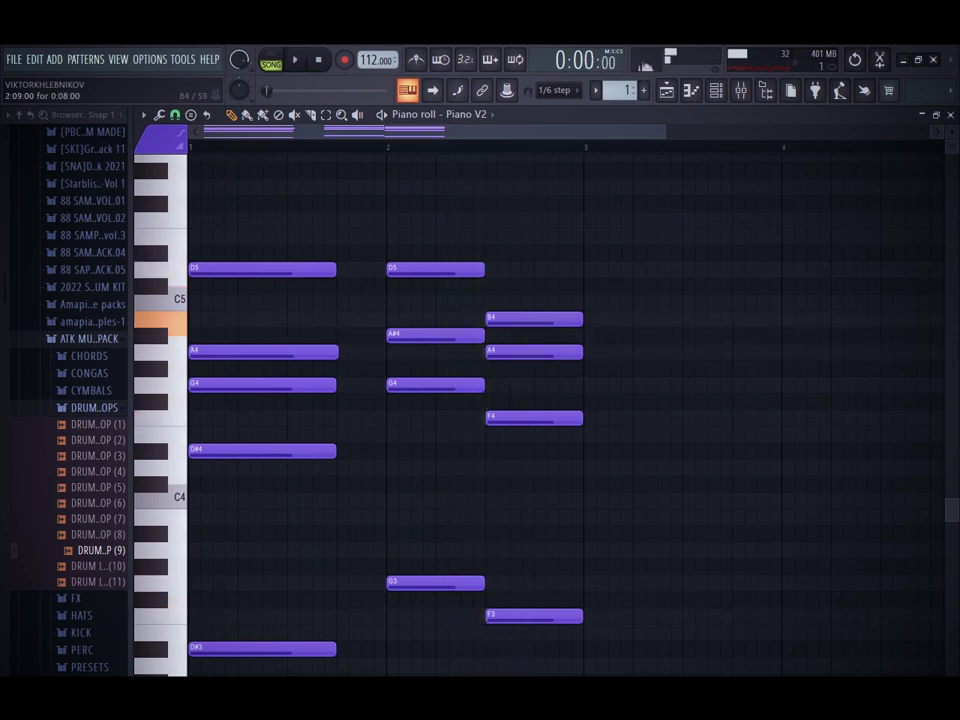
Raise the B4 above the F4 in bar 2 to C5, add a D5 aligned with that chord's start, and play it
left_click_drag(510, 318, 510, 302)
left_click(506, 270)
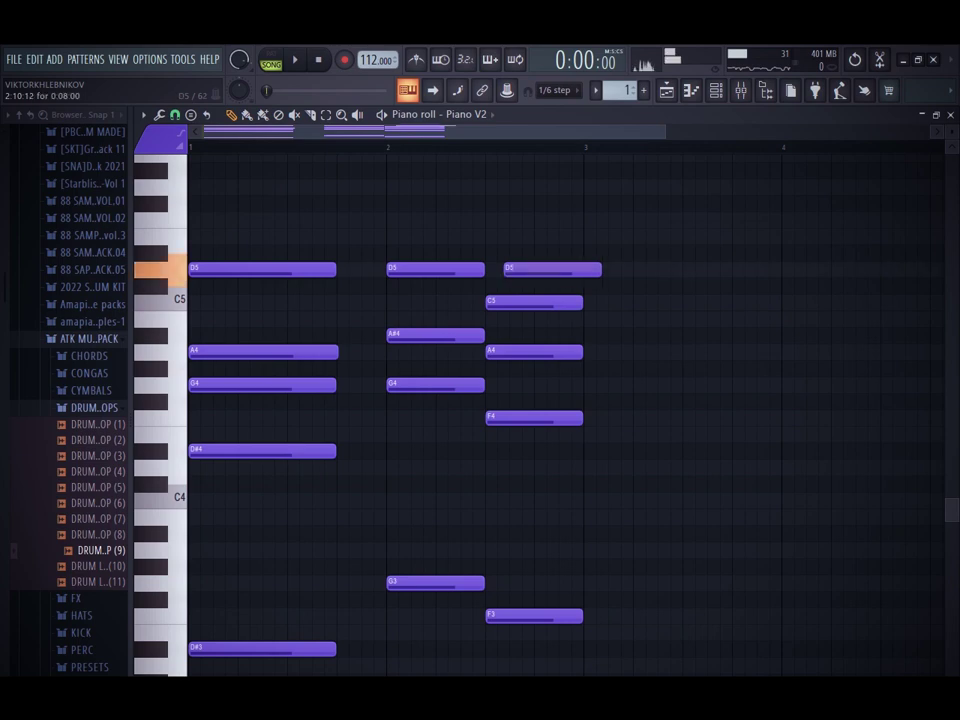
left_click_drag(496, 270, 490, 270)
key("space")
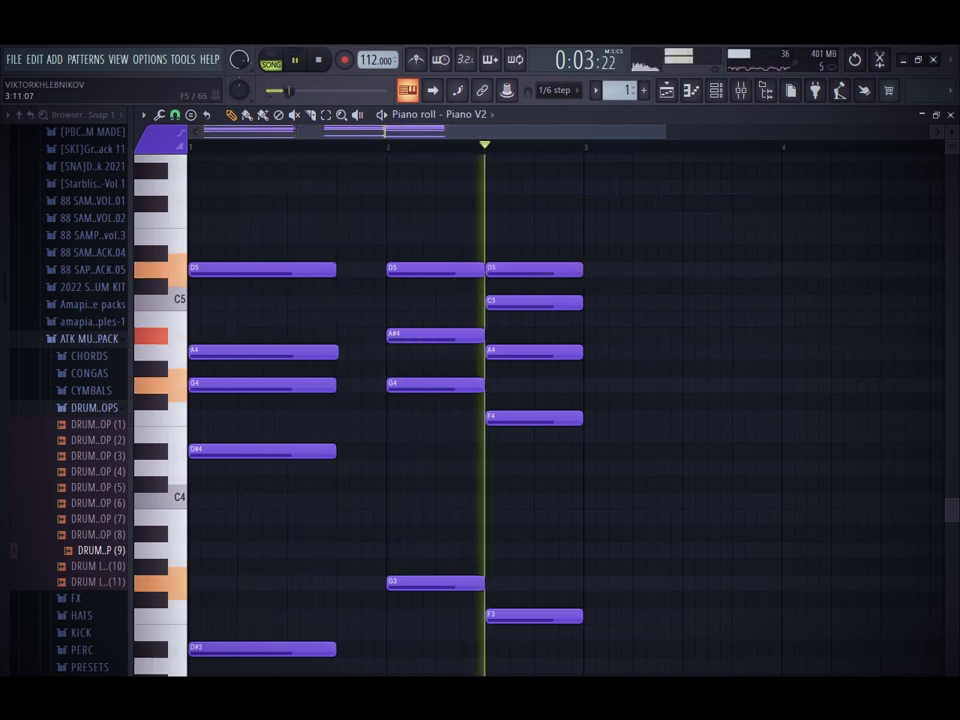
key("space")
Duplicate the two-bar chord progression into bars 3 and 4 and clear the selection
key("ctrl+b")
key("ctrl+d")
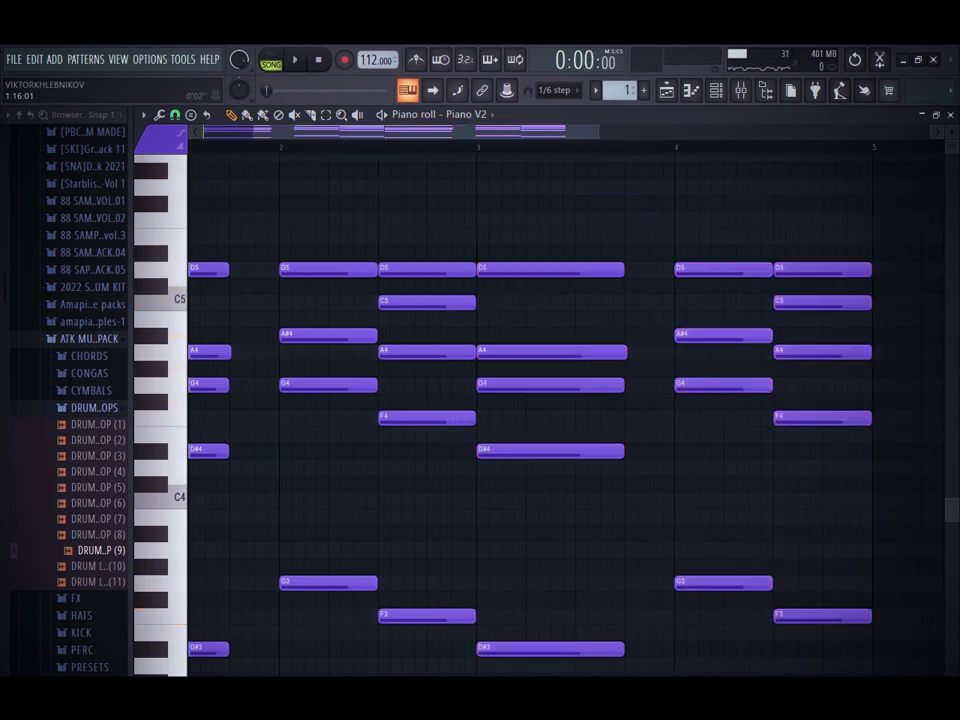
scroll(488, 467, "down", 1)
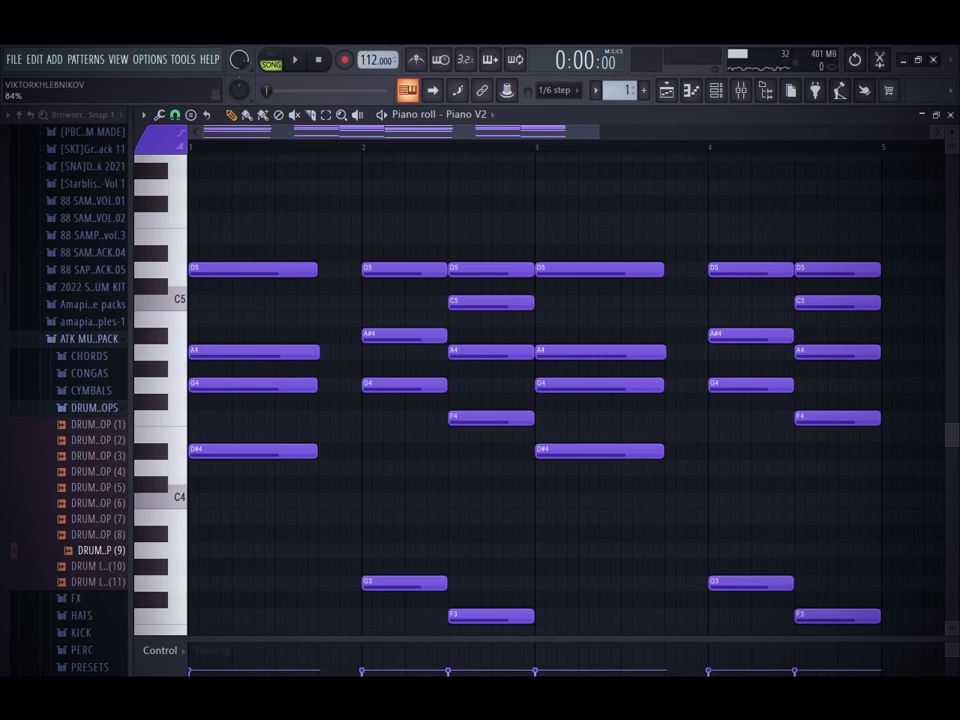
Randomize the velocities of the progression's notes with the randomizer while it plays
key("alt+r")
key("space")
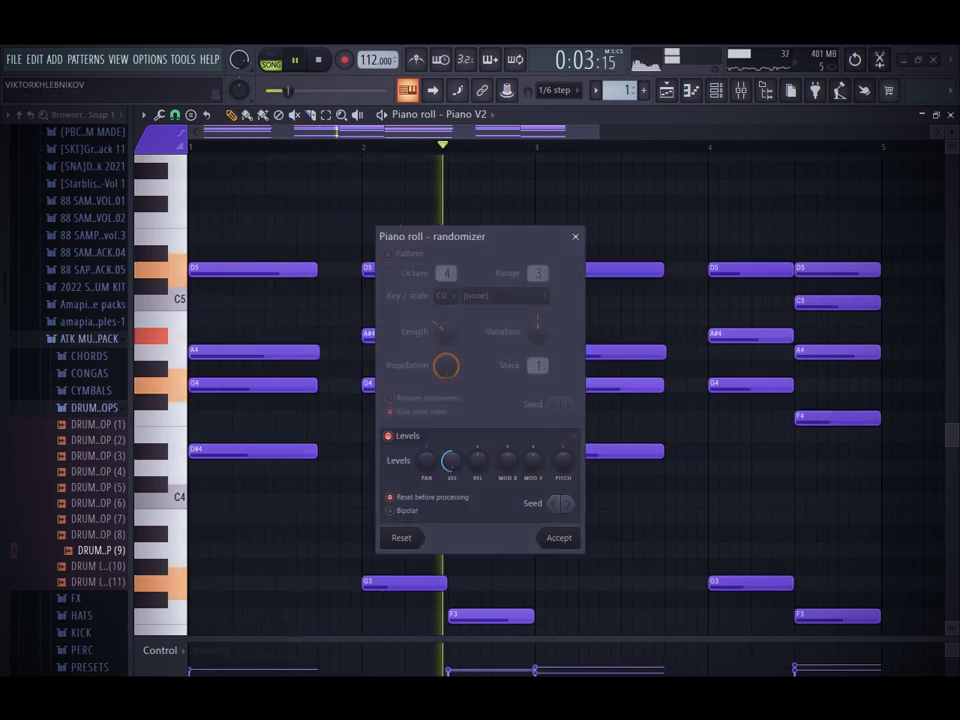
left_click(559, 537)
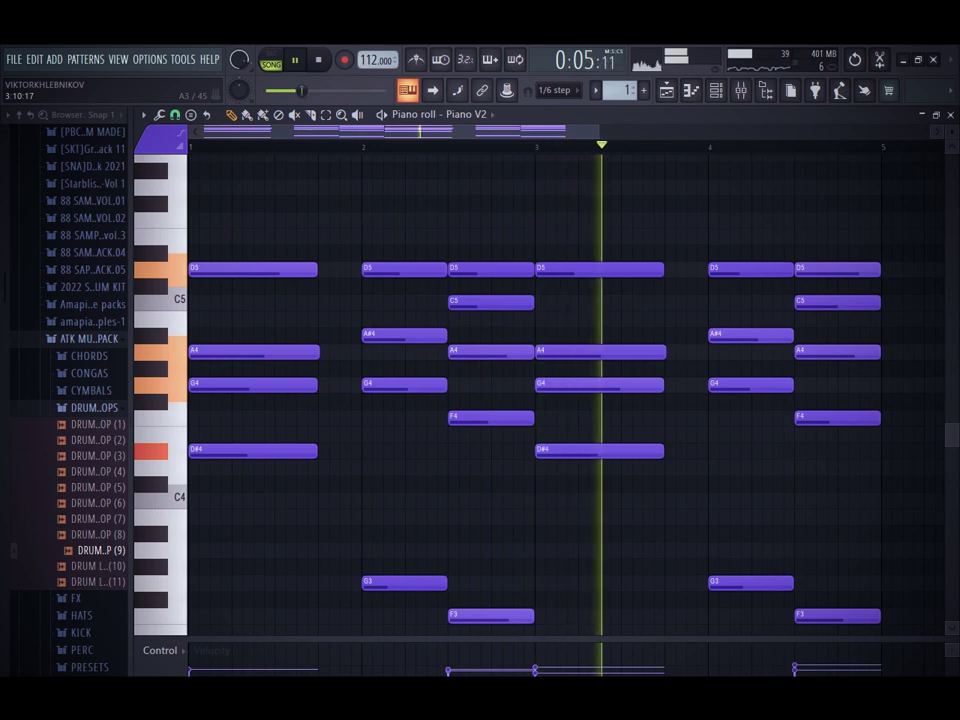
Apply a strum to the upper chord notes so their starts are slightly staggered, then stop playback
key("alt+s")
left_click(571, 455)
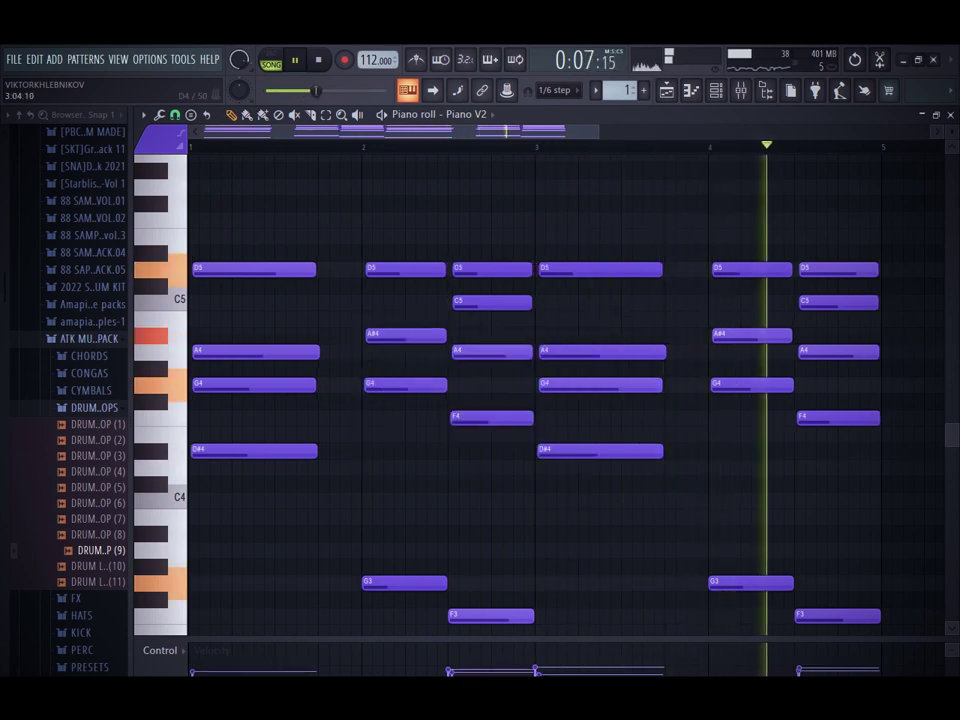
scroll(590, 434, "down", 4)
key("space")
scroll(590, 434, "up", 4)
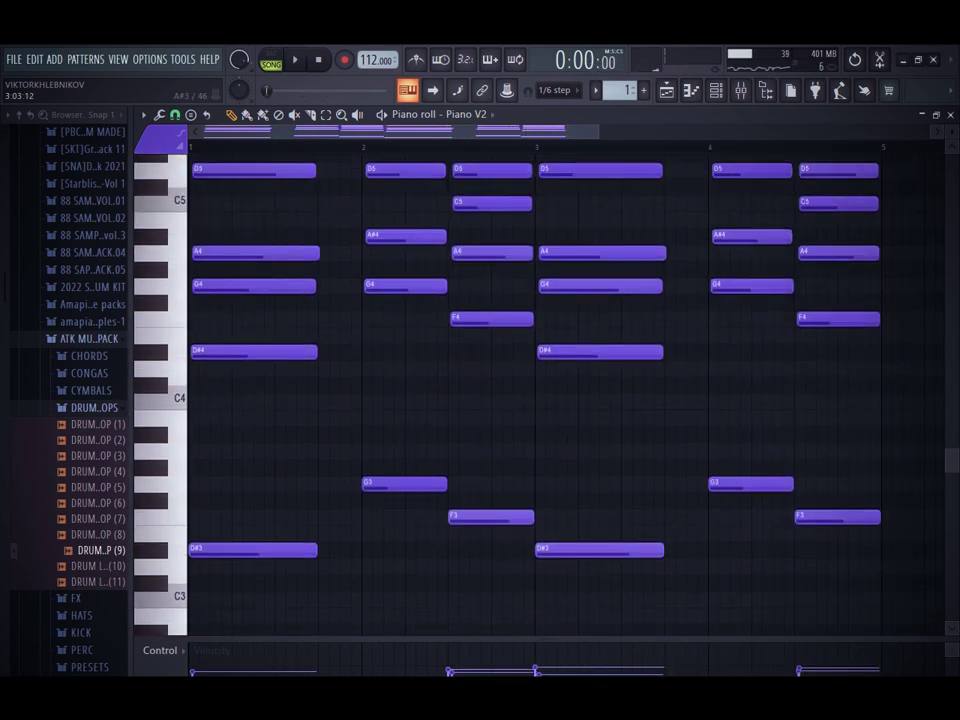
Transpose the whole progression down two semitones and play it
key("Down")
key("Down")
key("space")
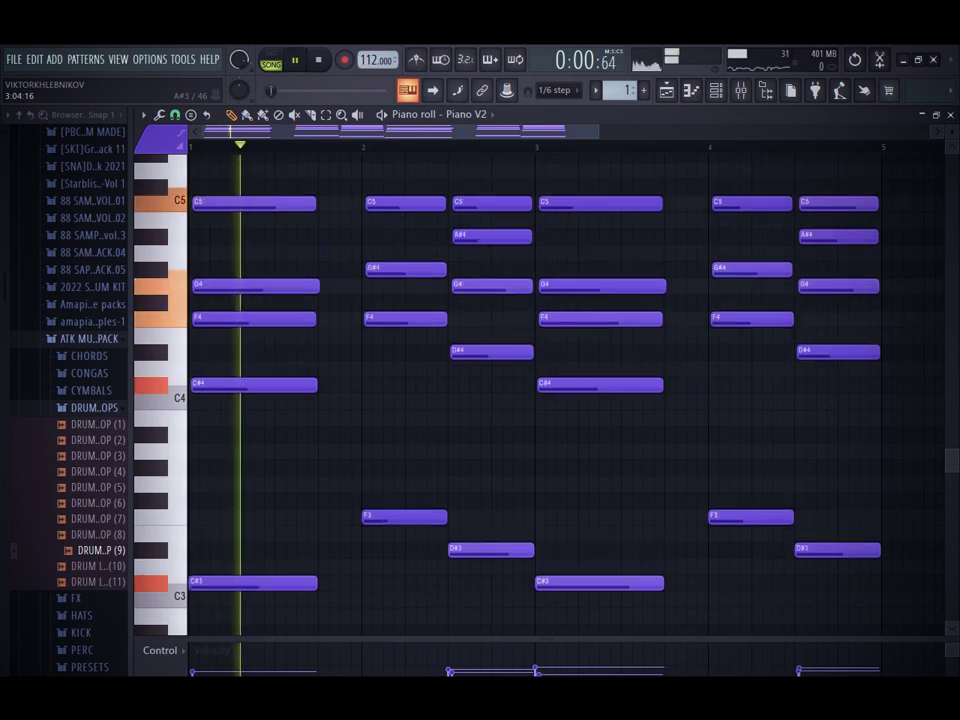
scroll(576, 434, "up", 4)
left_click(546, 286)
right_click(582, 286)
left_click(541, 270)
right_click(609, 270)
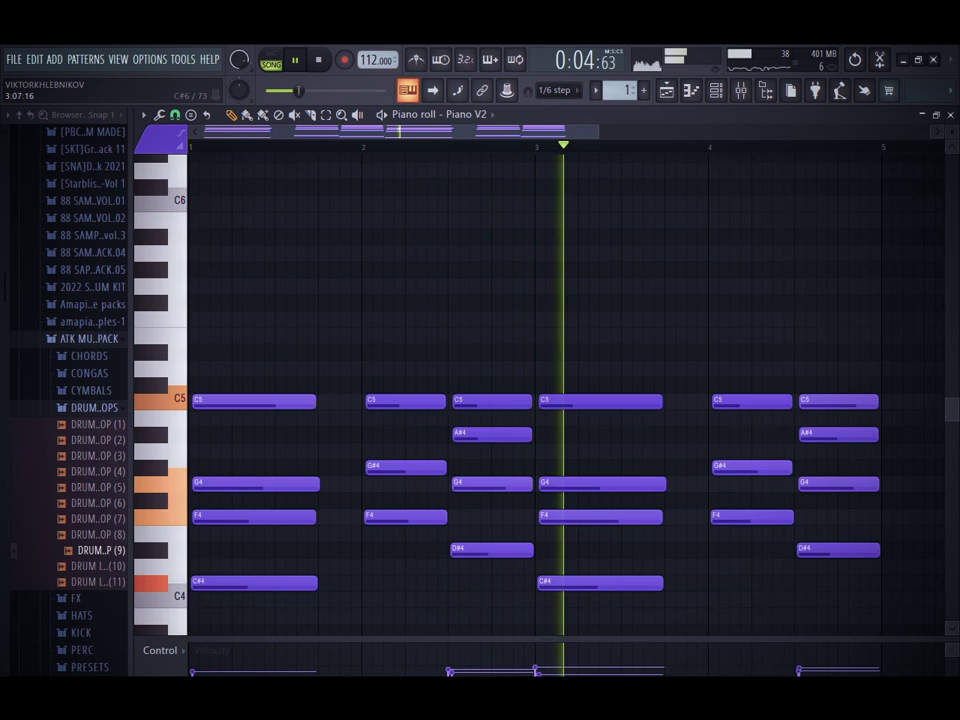
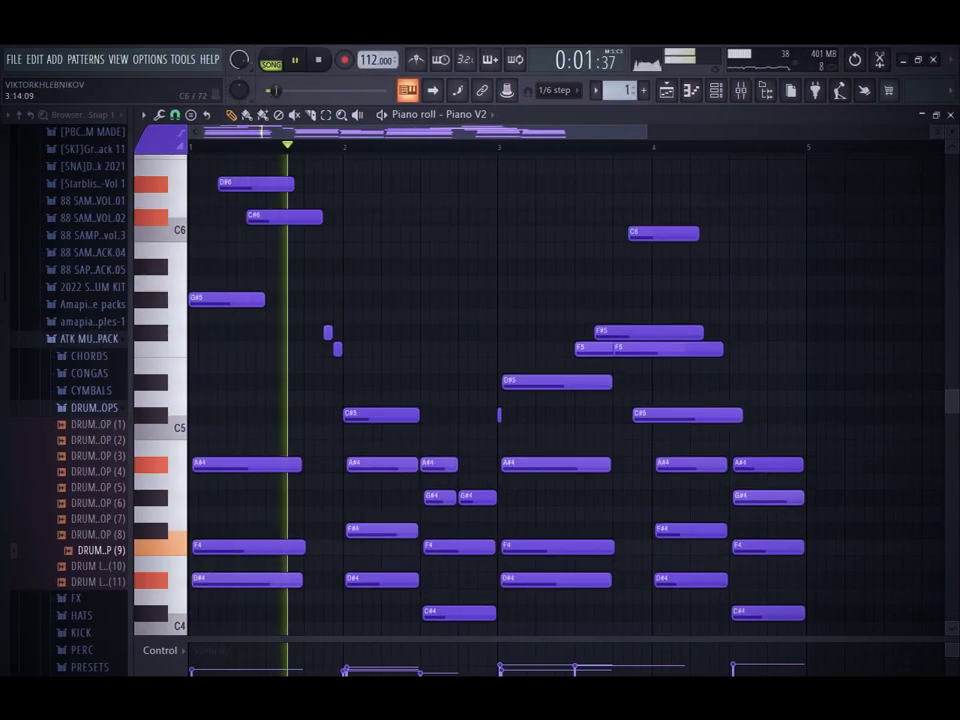
scroll(756, 300, "down", 7)
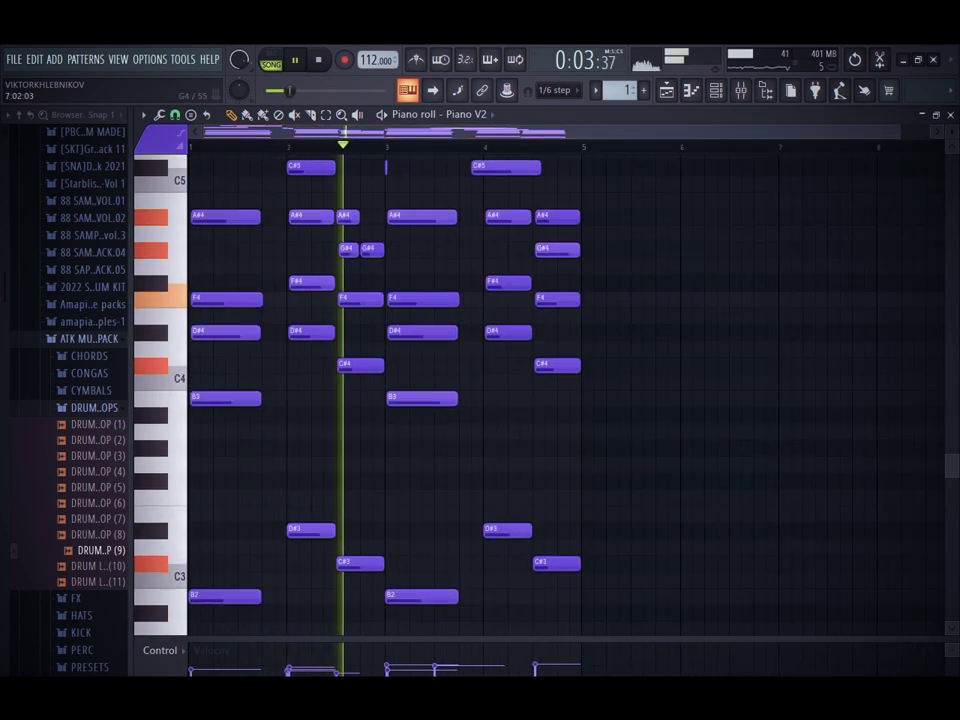
scroll(756, 300, "up", 4)
scroll(756, 300, "down", 3)
scroll(560, 390, "up", 3)
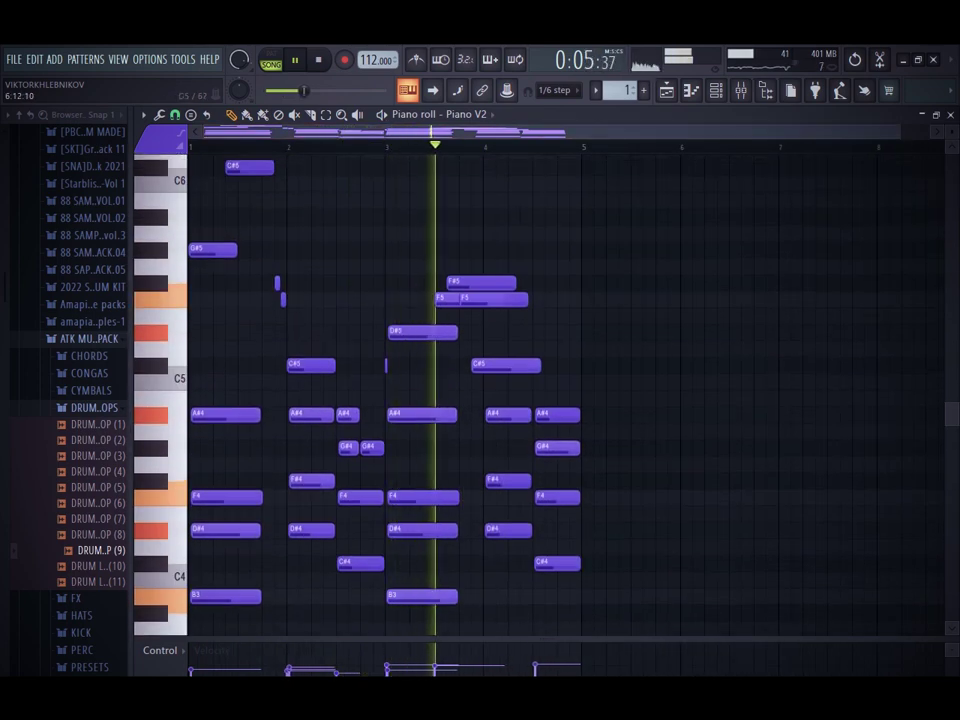
left_click(669, 250)
right_click(671, 250)
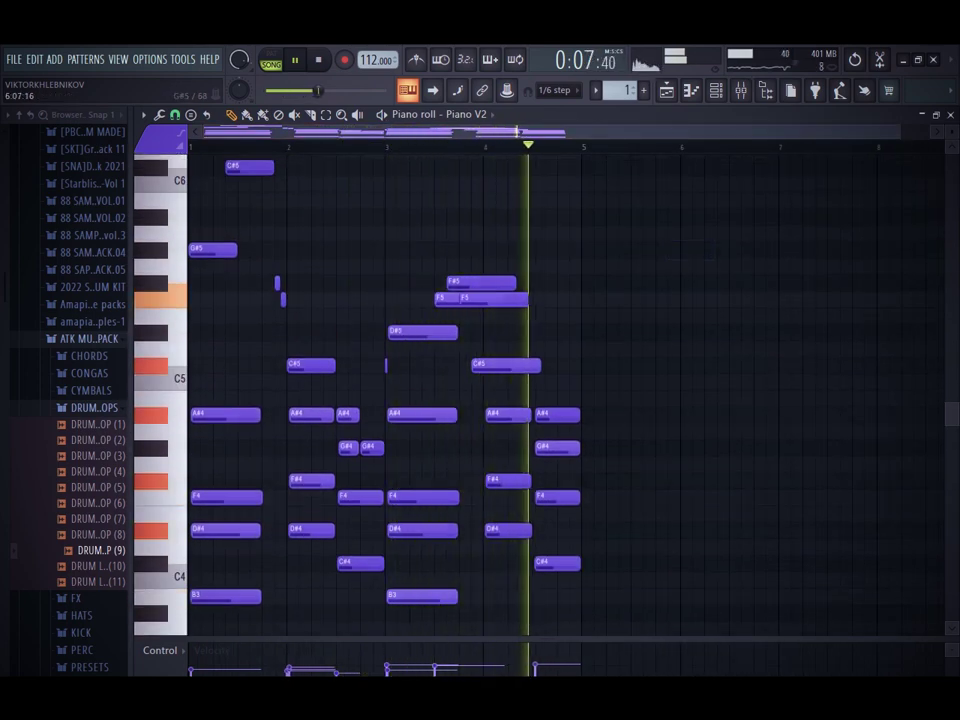
Duplicate the four bars of chords and melody into bars 5 to 8 and play the result
key("ctrl+b")
left_click(669, 233)
right_click(669, 233)
scroll(567, 240, "up", 2)
key("space")
key("space")
Delete the G#5 melody note at the start of bar 5
right_click(508, 349)
left_click_drag(580, 228, 525, 272)
left_click(595, 217)
right_click(597, 217)
Randomize the note velocities across the extended eight-bar pattern
key("alt+r")
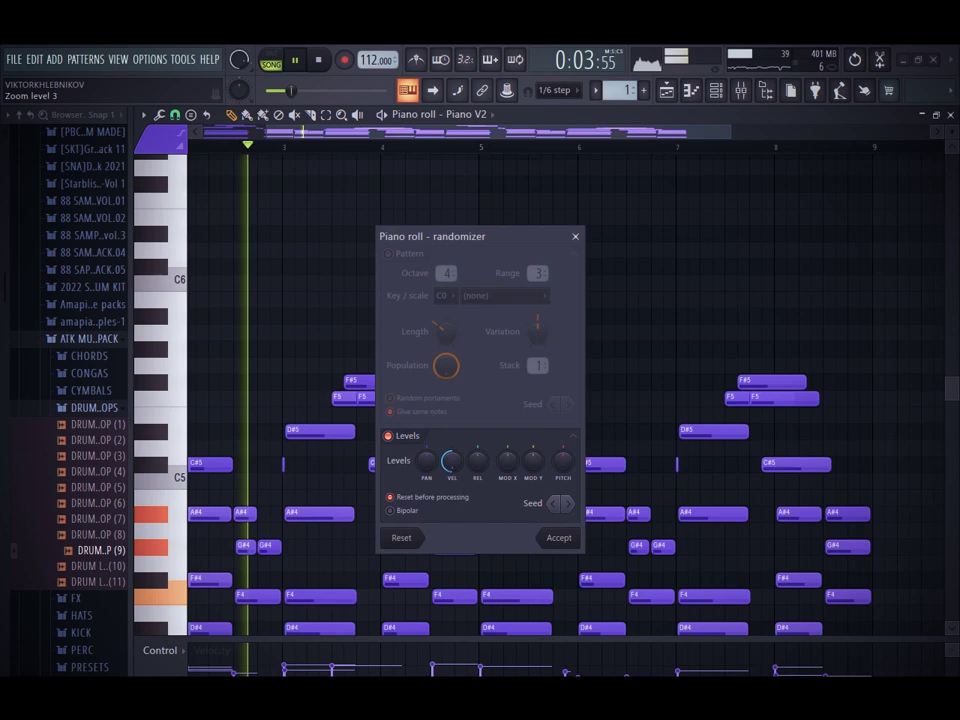
left_click(559, 538)
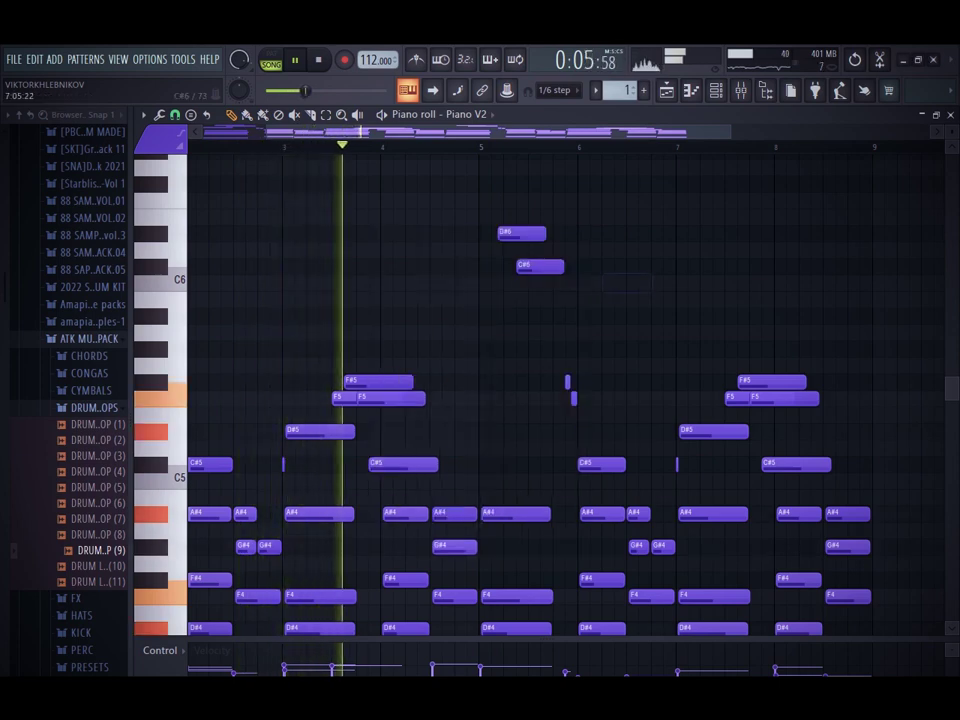
left_click(668, 249)
Select the F5, F#5 and C#5 melody notes in bars 7 and 8, raise them one octave, and deselect them
scroll(668, 240, "down", 4)
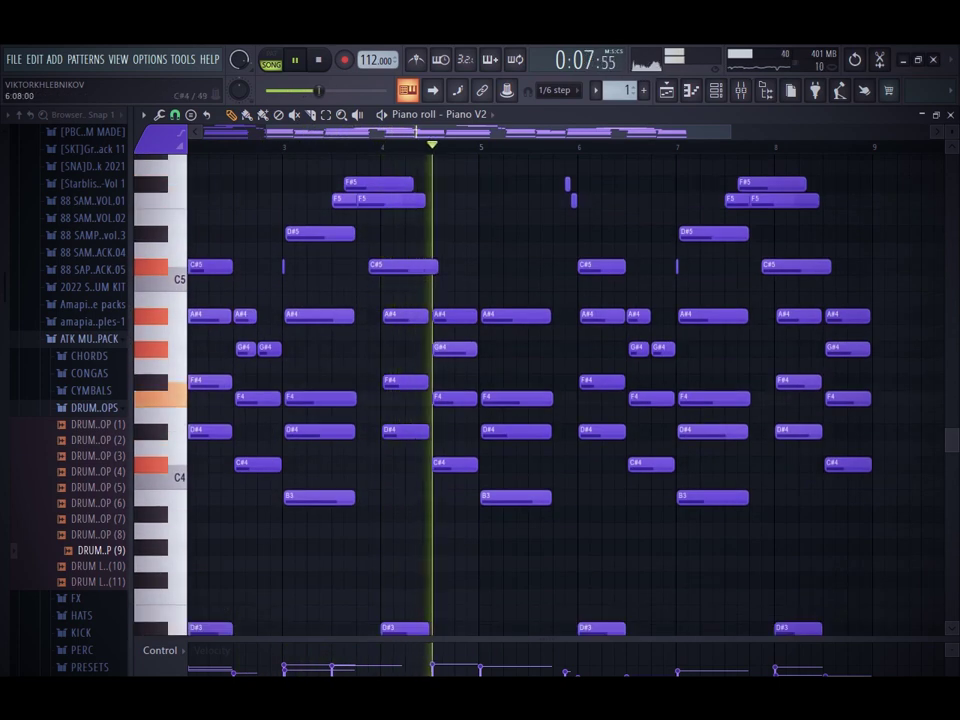
scroll(600, 400, "down", 3)
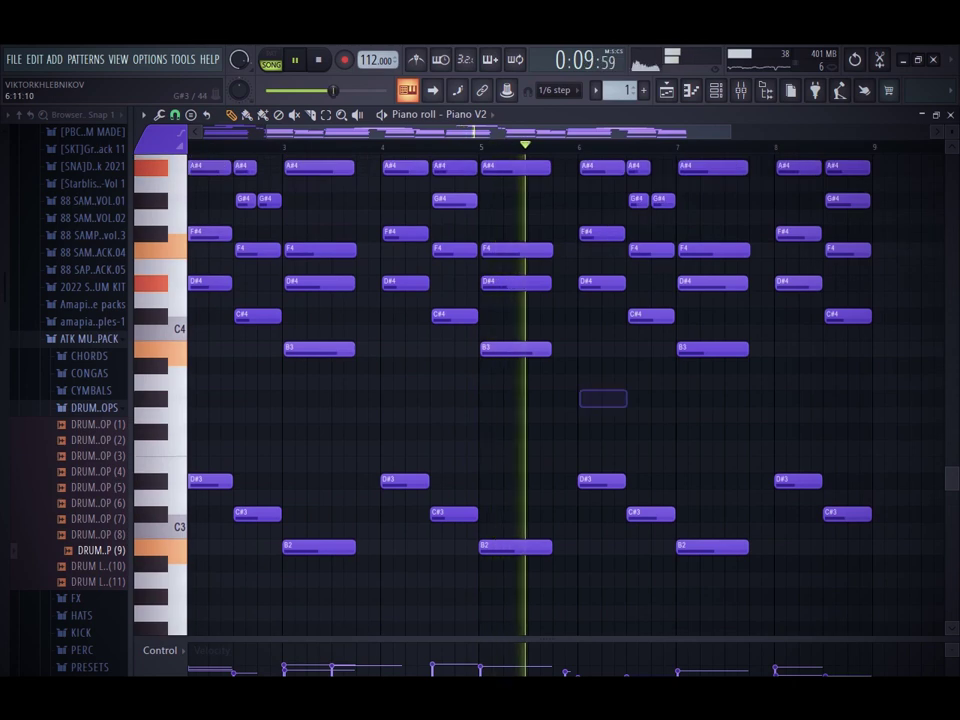
scroll(640, 400, "up", 4)
scroll(565, 390, "up", 3)
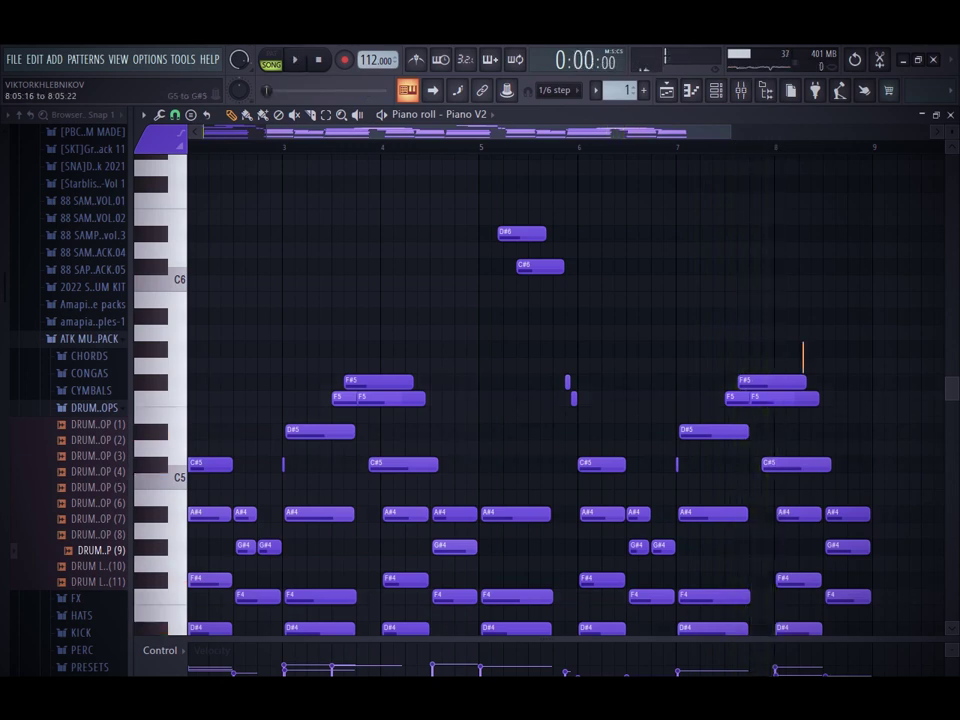
left_click_drag(722, 370, 850, 475)
left_click_drag(853, 422, 855, 225)
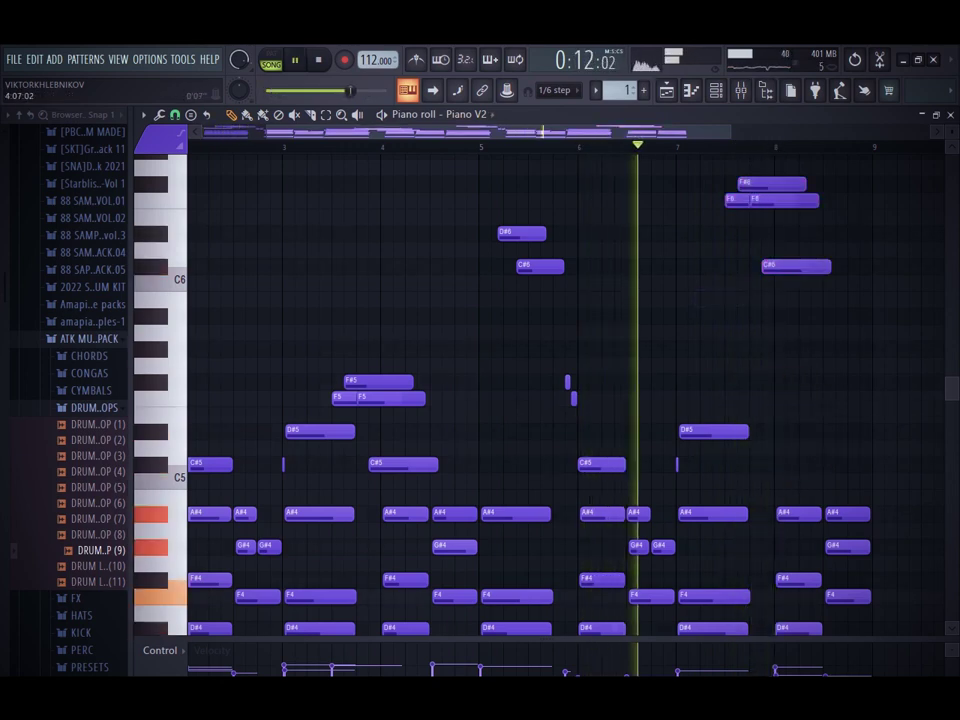
key("ctrl+d")
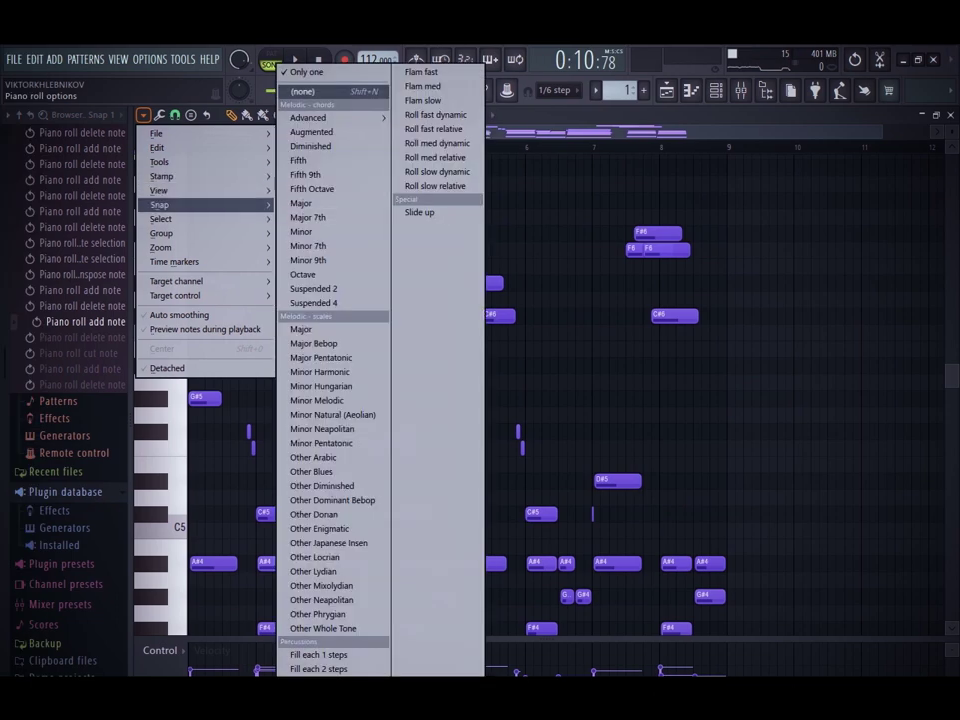
Export the piano roll to the Desktop as a MIDI file named "have this midi 2"
mouse_move(160, 204)
mouse_move(158, 147)
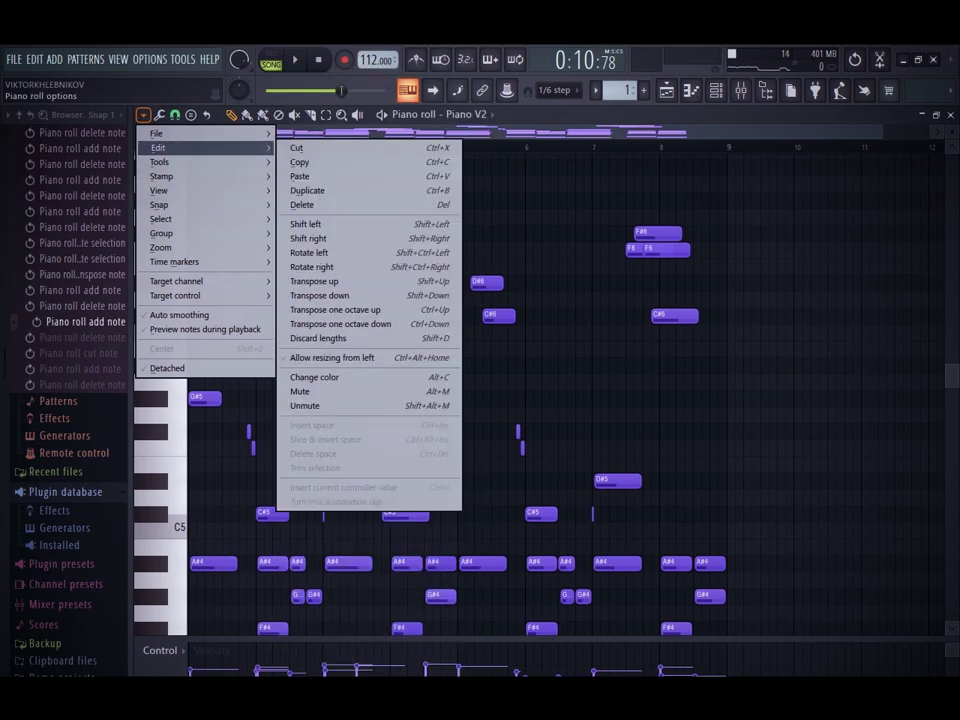
left_click(325, 195)
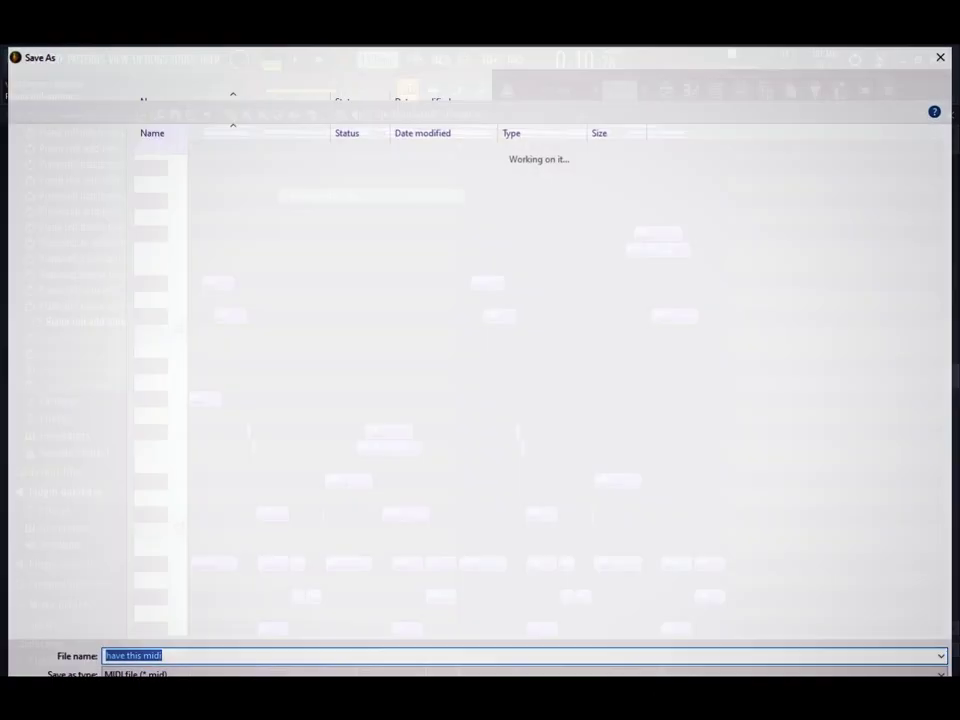
double_click(150, 657)
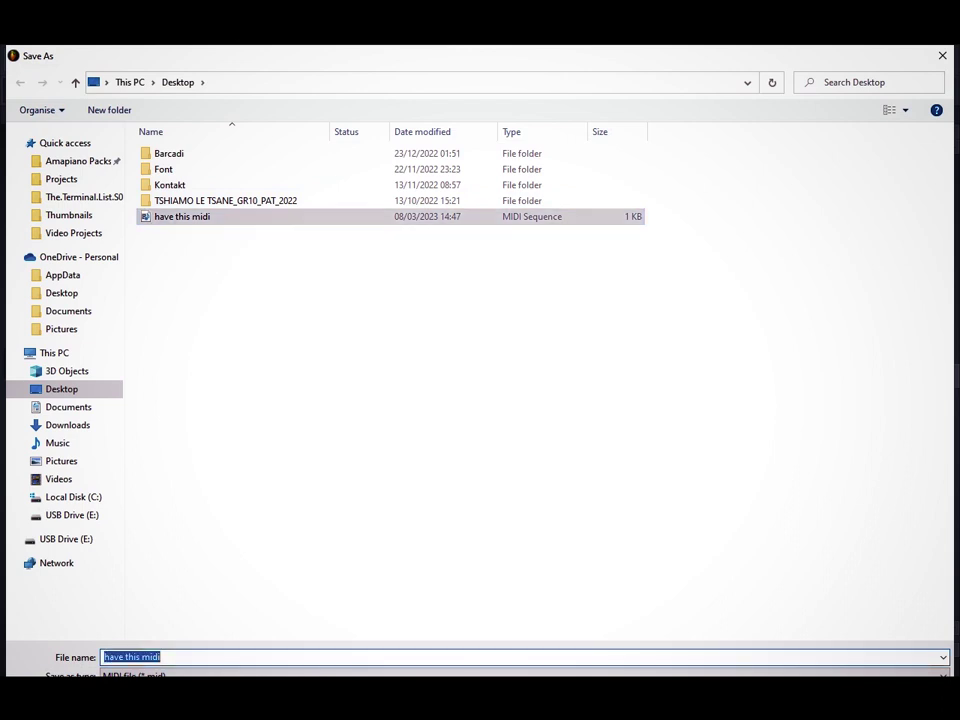
key("BackSpace")
key("ctrl+z")
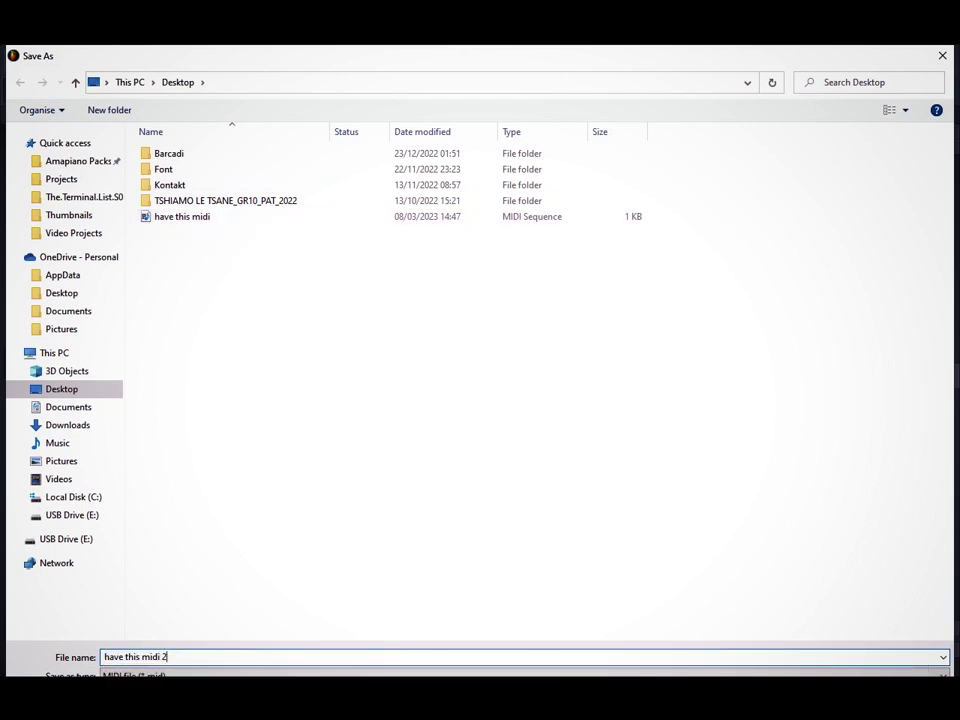
key("Return")
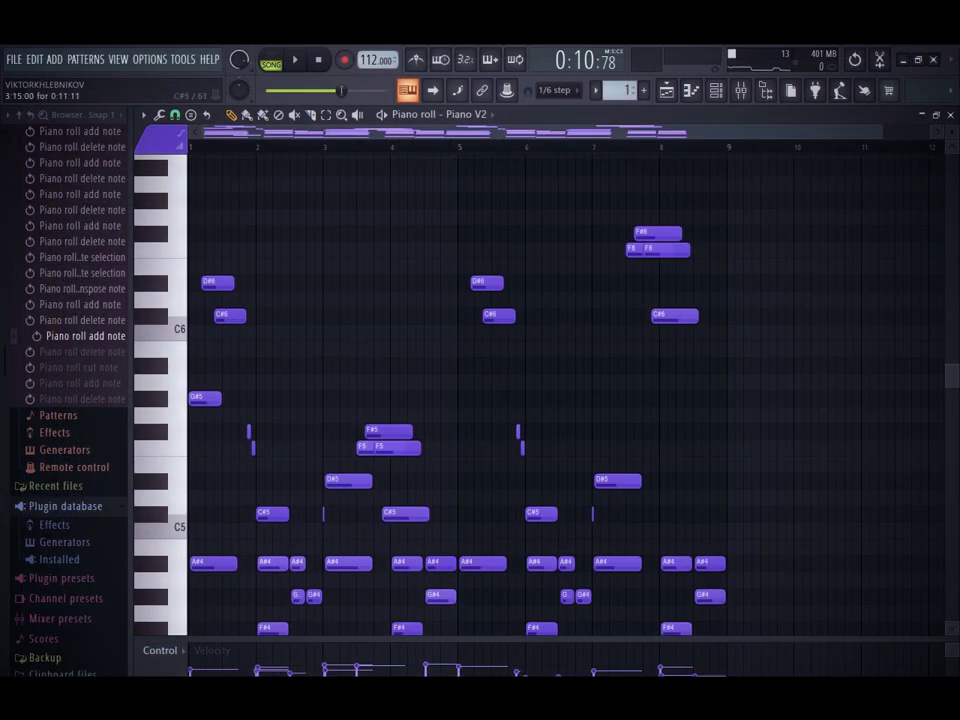
Cut all notes and place an E4 at the start of bar 1, shortened to about one and three-quarter bars
key("ctrl+x")
scroll(400, 500, "down", 5)
left_click_drag(362, 415, 305, 414)
left_click(200, 415)
left_click(250, 415)
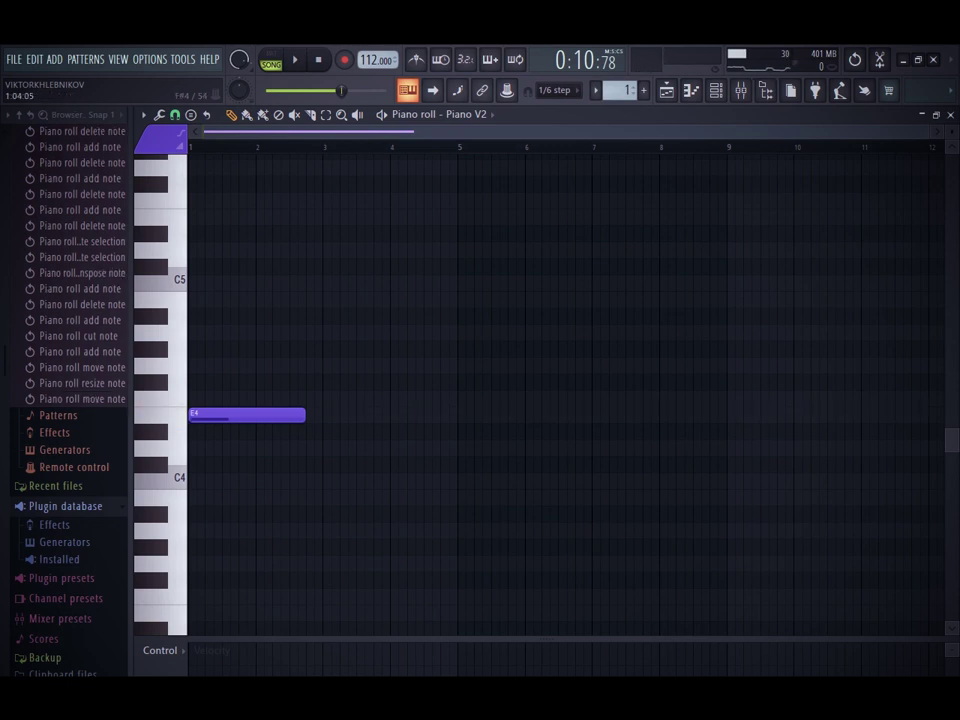
Stack G4 and A#4 above the E4 at the start of bar 1
left_click(202, 365)
left_click(202, 316)
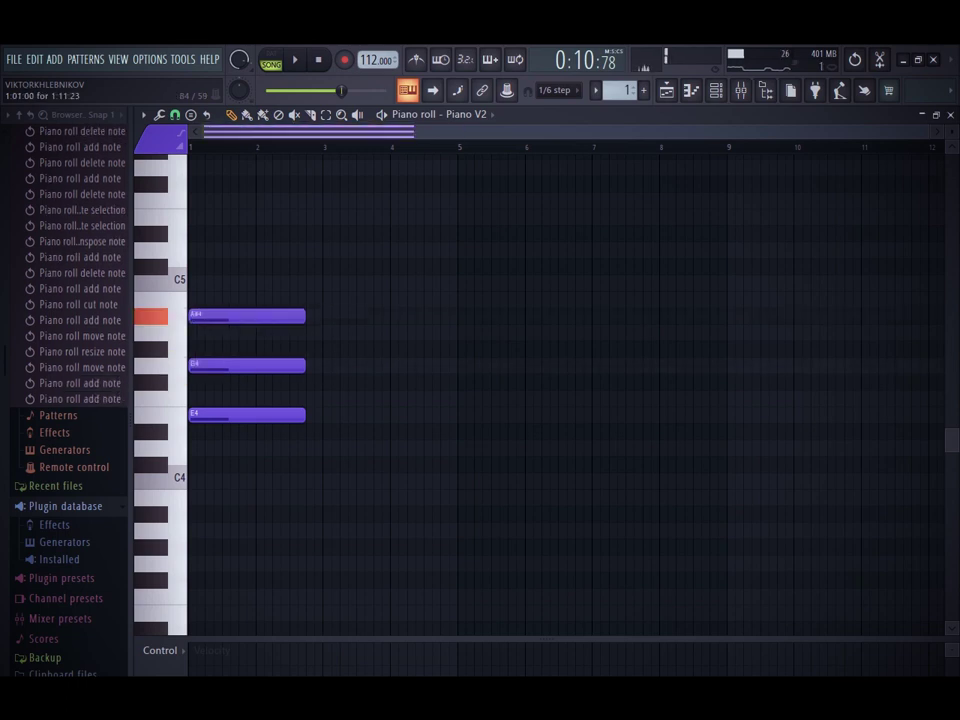
left_click_drag(204, 299, 191, 299)
right_click(191, 299)
Collapse the current project's edit history in the browser
scroll(82, 273, "up", 15)
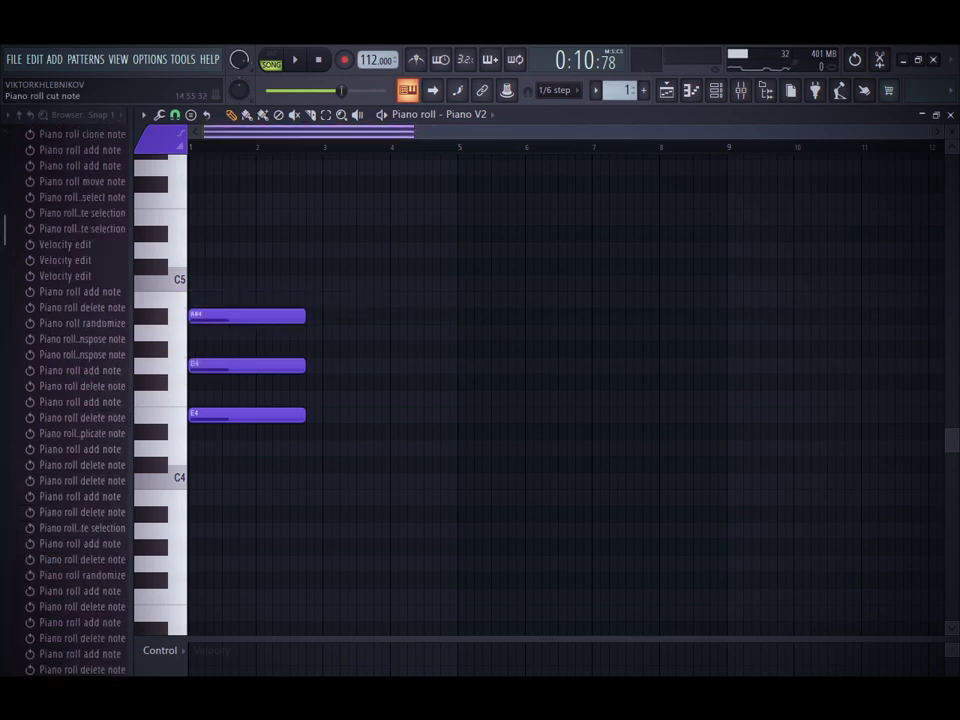
left_click(55, 152)
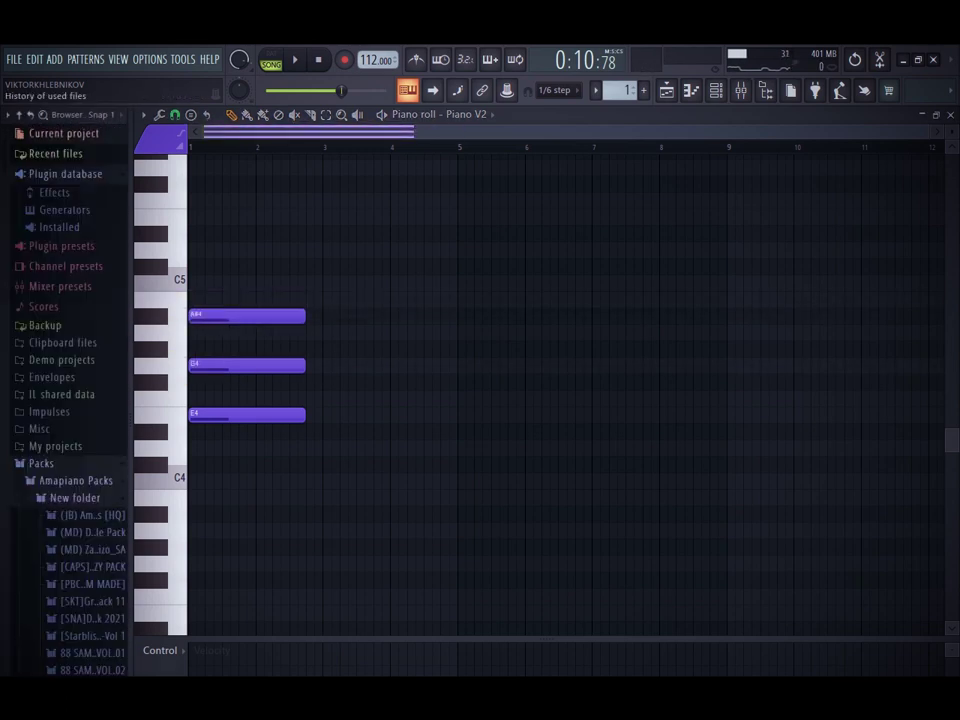
Delete the G4 from the bar 1 chord and raise the velocity of the remaining E4 and A#4
right_click(214, 366)
left_click(231, 669)
left_click_drag(202, 366, 191, 350)
right_click(194, 350)
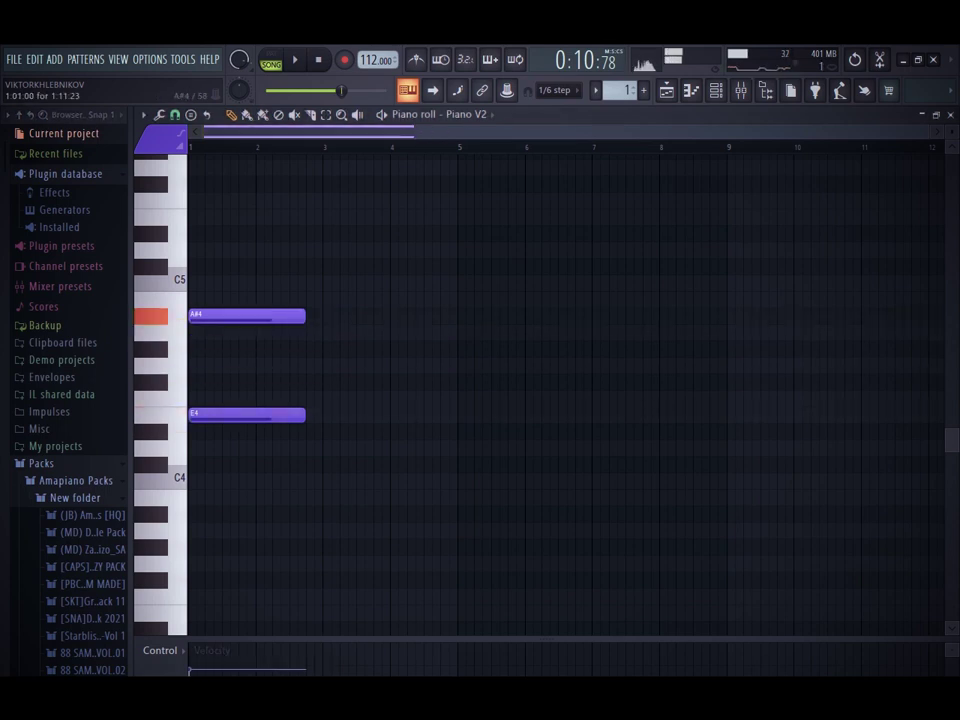
Lower the bar 1 chord's A#4 to A4, stack C5, E5 and A5 above it, and play the chord
mouse_move(240, 316)
left_mouse_down()
mouse_move(273, 299)
mouse_move(240, 316)
mouse_move(240, 332)
left_mouse_up()
left_click(200, 282)
left_click(200, 216)
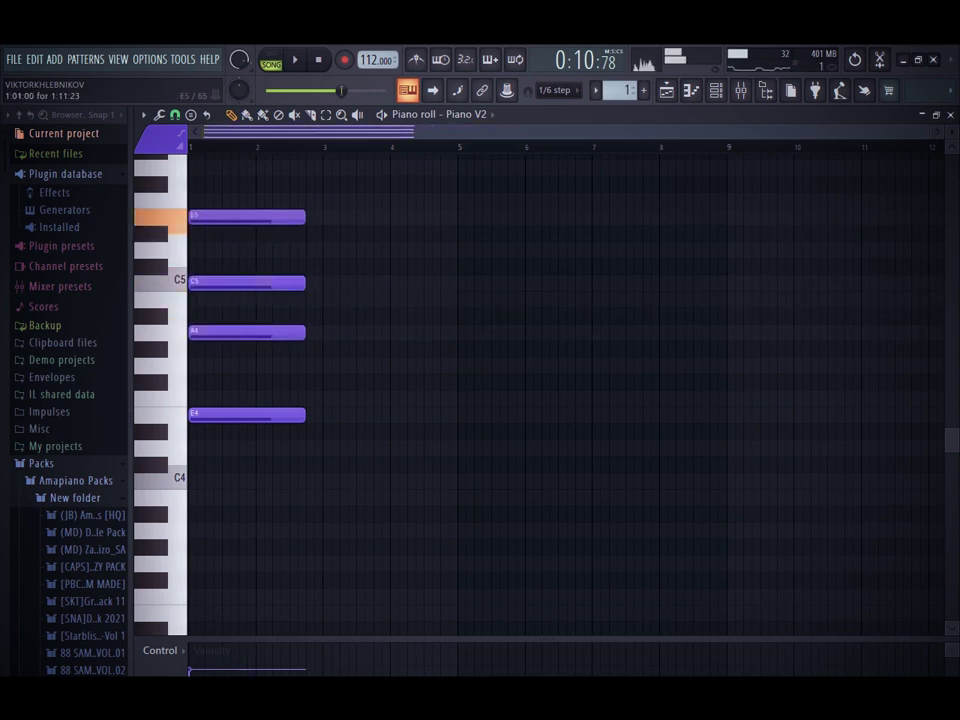
scroll(560, 390, "up", 3)
left_click_drag(200, 199, 200, 233)
key("space")
key("space")
key("space")
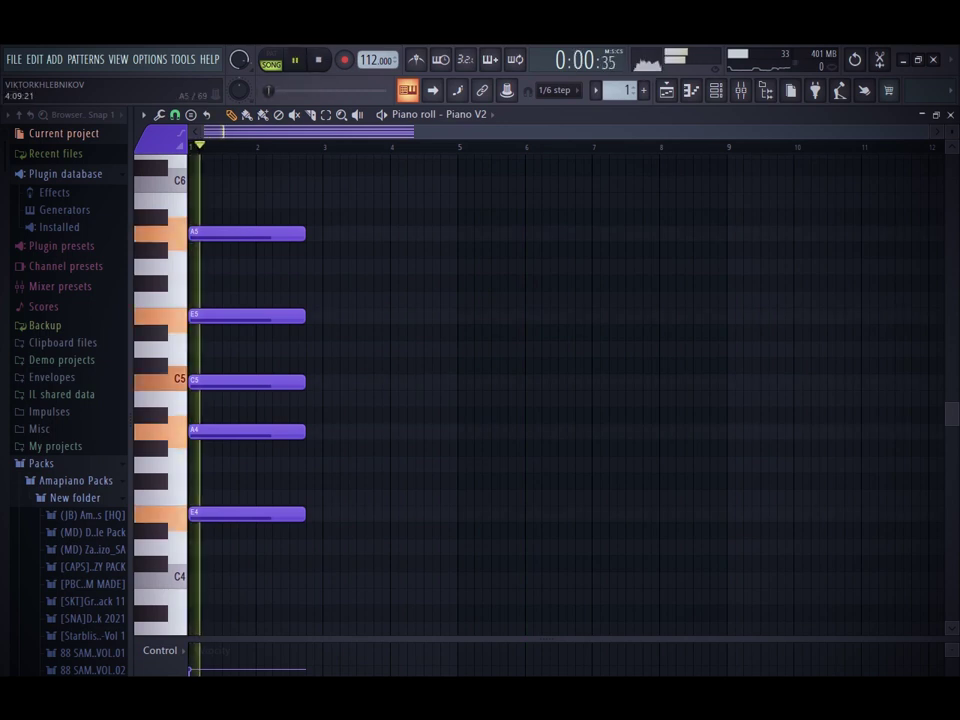
key("space")
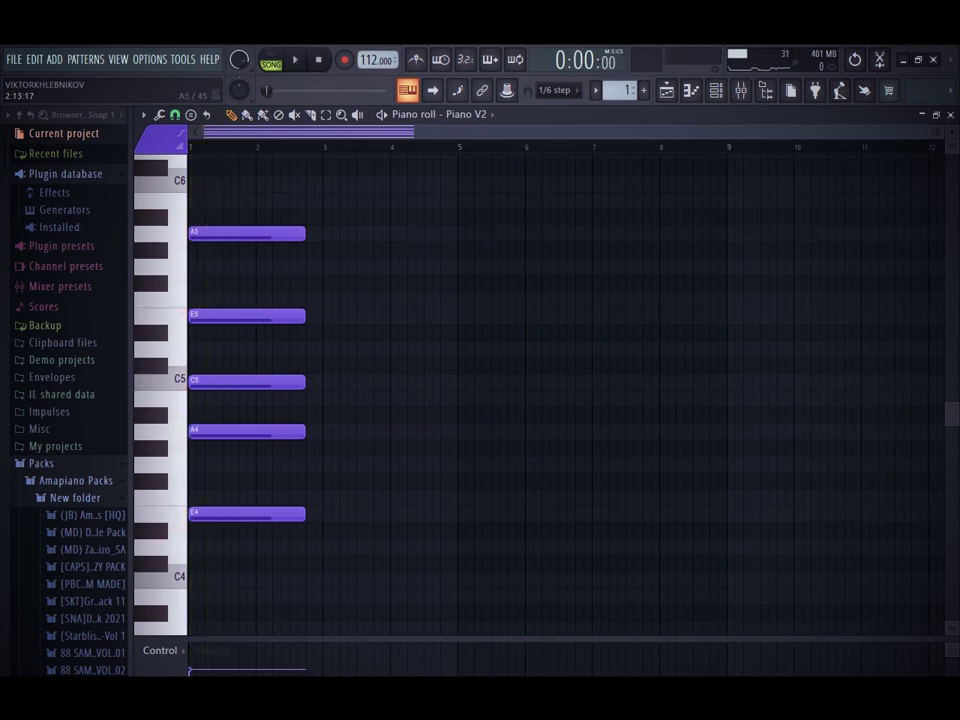
Replace the bar 1 chord's A4 with G4 and B4, and lengthen its E4 to just past bar 3
left_click_drag(200, 431, 200, 464)
mouse_move(200, 514)
left_mouse_down()
mouse_move(200, 547)
mouse_move(200, 514)
left_mouse_up()
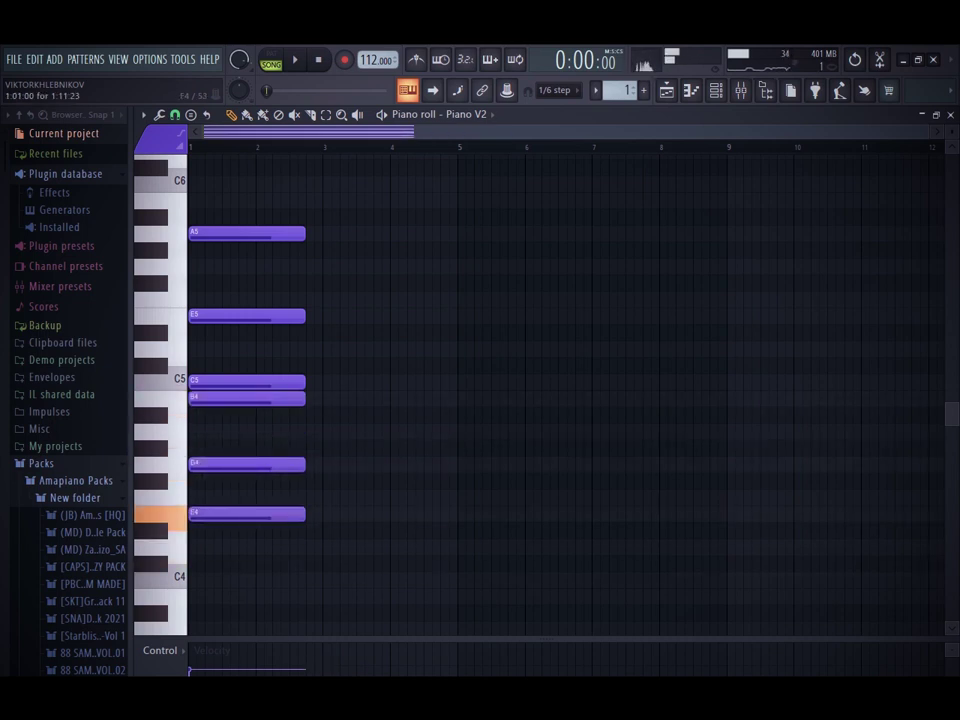
left_click_drag(303, 514, 328, 514)
right_click(202, 514)
left_click_drag(307, 531, 302, 531)
right_click(337, 531)
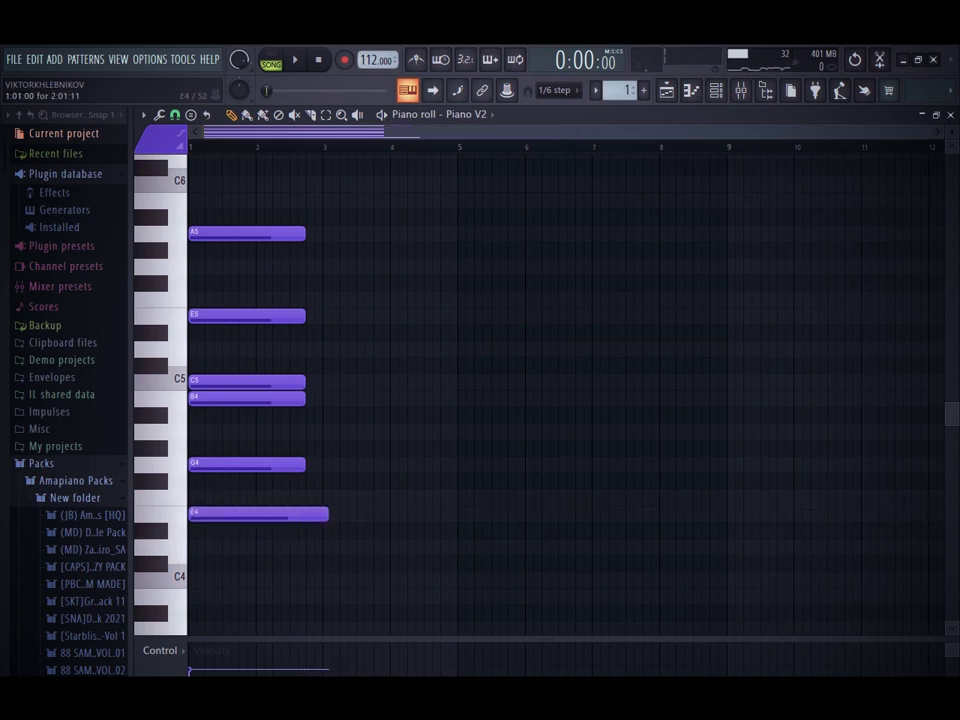
Build a second chord of F4, A4, C5, D5 and E5 late in bar 2, directly after the first chord
left_click(310, 497)
left_click_drag(323, 447, 306, 431)
left_click_drag(314, 380, 305, 380)
left_click_drag(339, 332, 306, 348)
left_click_drag(319, 300, 307, 316)
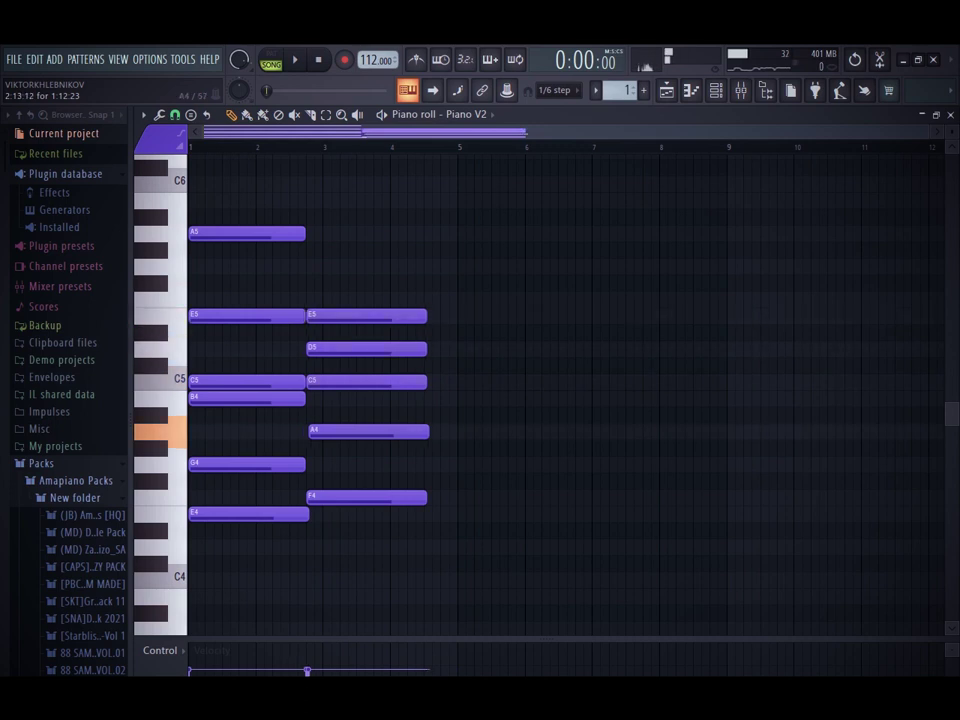
left_click_drag(310, 431, 307, 431)
Play back the two chords and lower all notes by one octave
key("space")
left_click(482, 332)
right_click(486, 332)
left_click(432, 250)
right_click(517, 250)
key("space")
key("ctrl+Down")
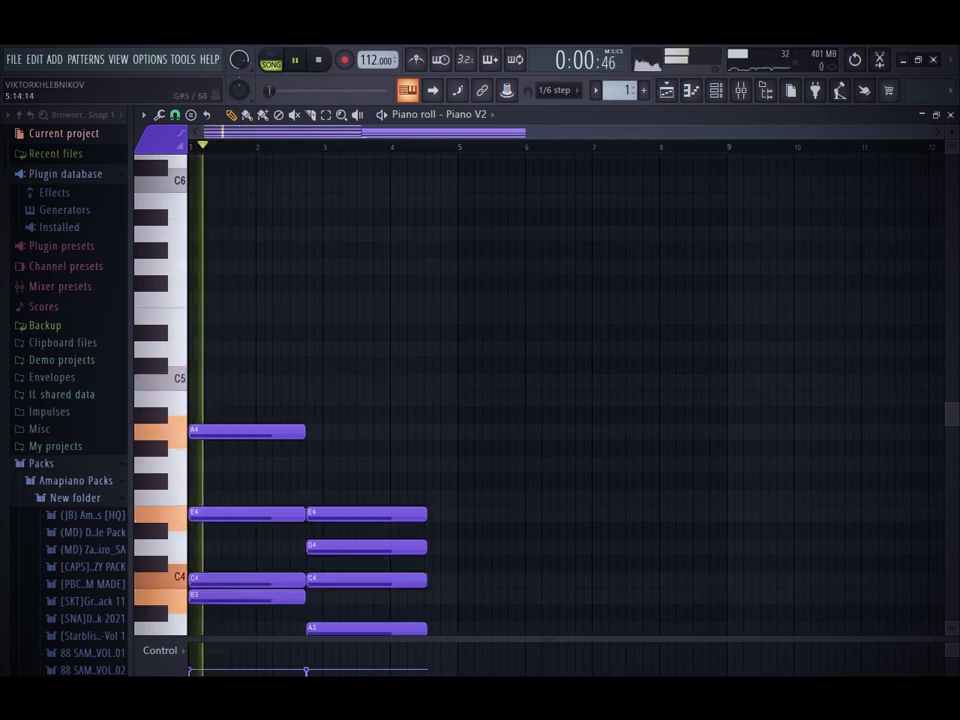
scroll(560, 390, "down", 4)
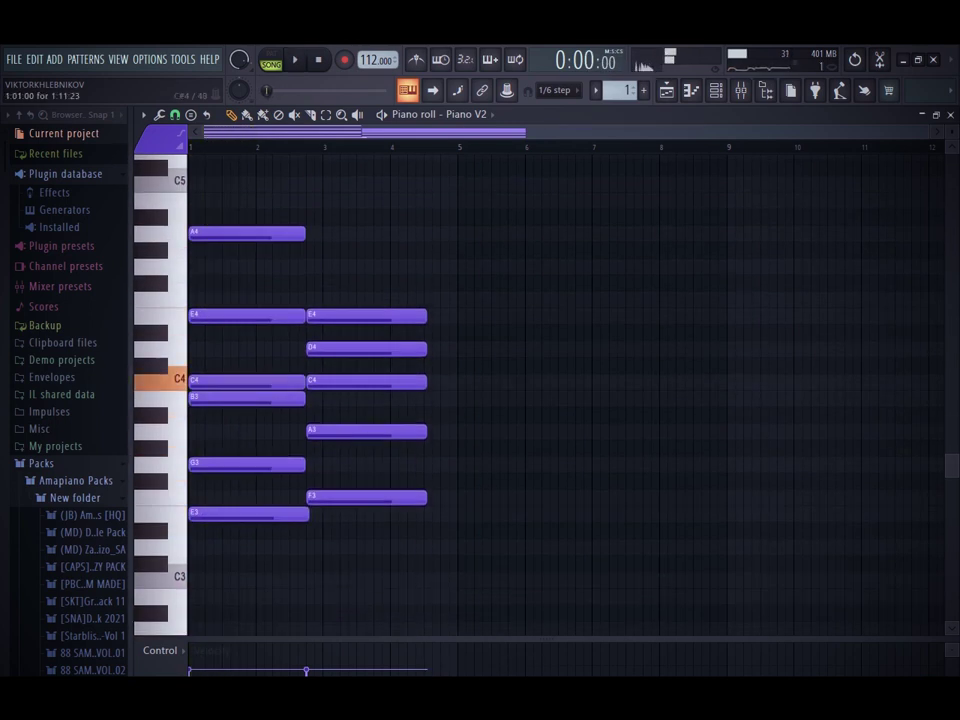
Try the first chord's C4 as D4 during playback and delete that note
left_click_drag(250, 381, 250, 348)
key("space")
key("space")
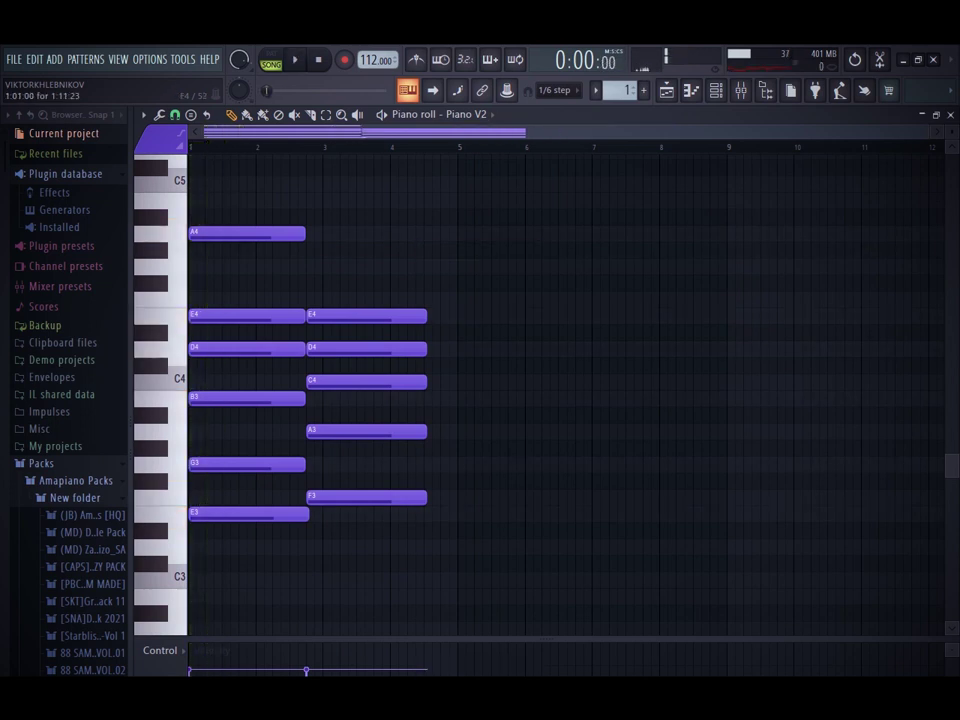
right_click(273, 349)
key("space")
left_click(370, 266)
right_click(374, 266)
key("space")
key("space")
Raise all notes by one octave, transpose them down three semitones, and play them back
left_click(298, 233, "ctrl")
key("space")
key("ctrl+Up")
key("shift+Down")
key("space")
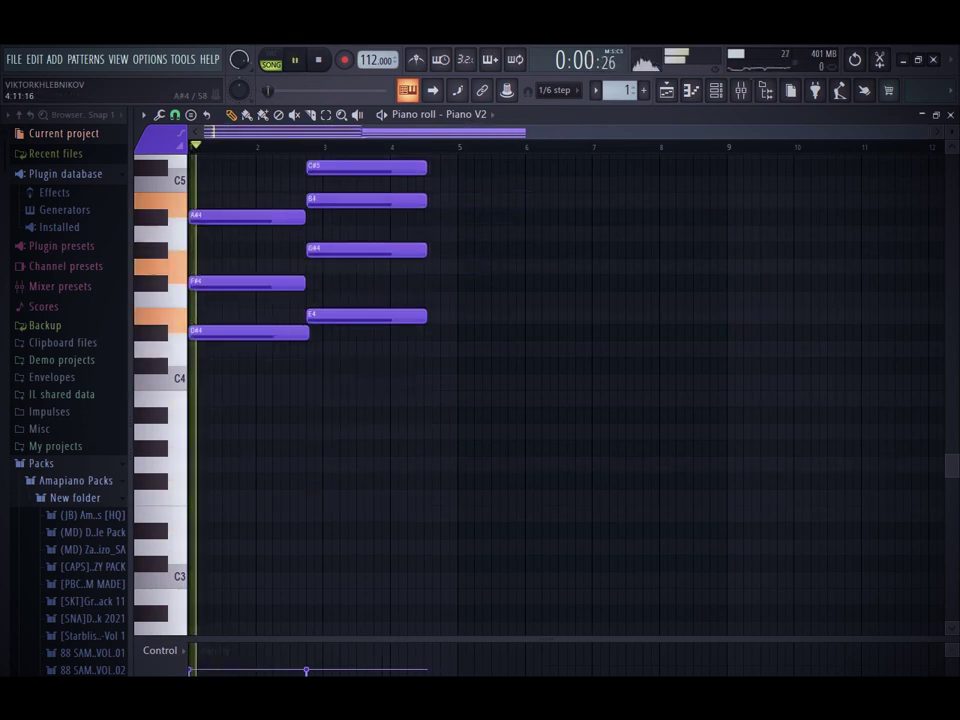
key("space")
key("shift+Down")
key("shift+Down")
key("space")
scroll(437, 216, "up", 5)
left_click(323, 250)
right_click(325, 250)
left_click(377, 250)
right_click(378, 250)
left_click(341, 250)
right_click(342, 250)
left_click(353, 283)
right_click(355, 283)
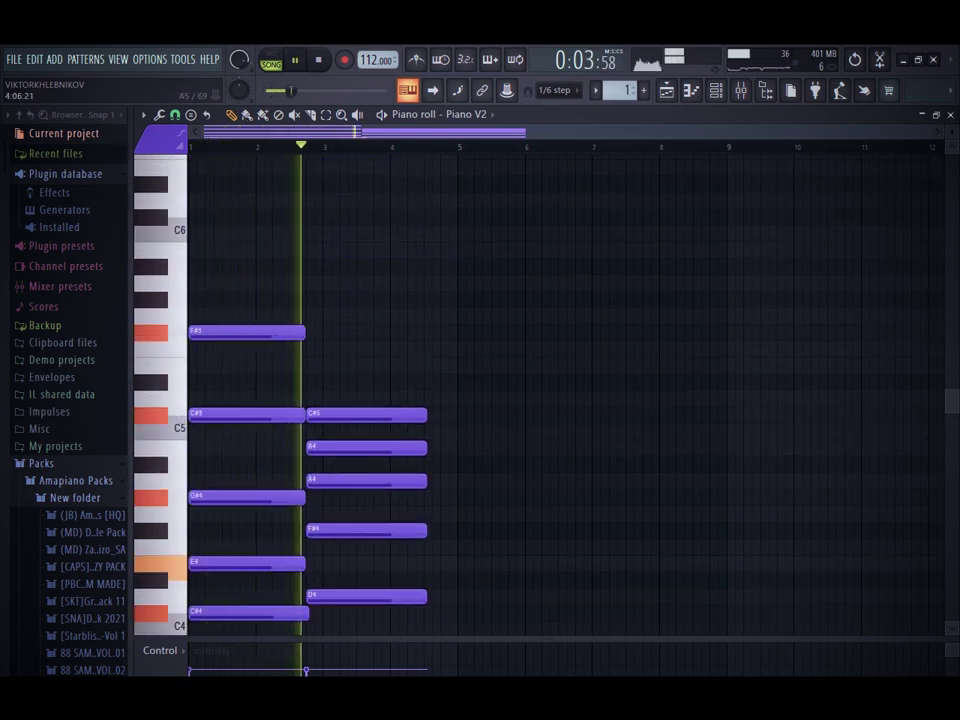
left_click_drag(440, 328, 396, 640)
key("space")
Place an F#4 late in bar 3 and shorten the second chord to end around the middle of bar 3
left_click_drag(402, 532, 383, 497)
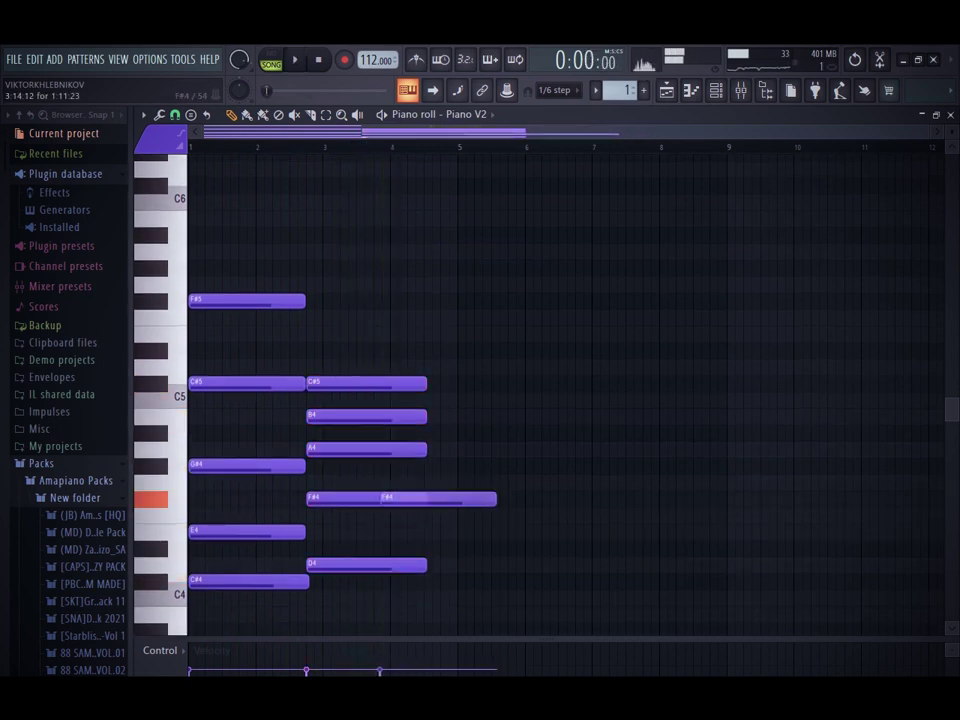
left_click_drag(383, 348, 356, 588)
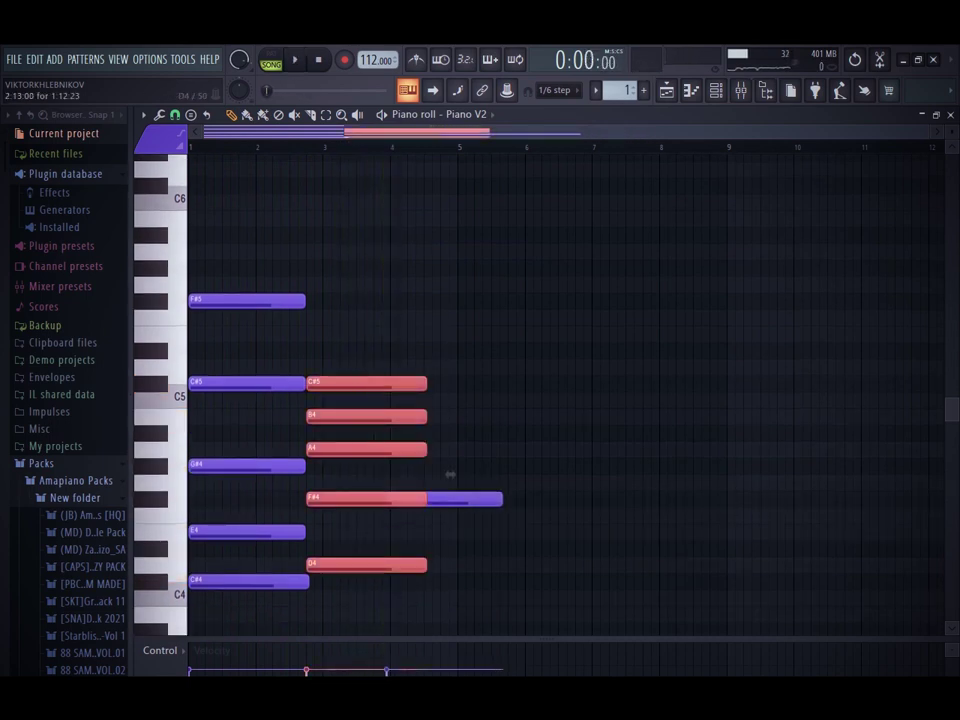
left_click_drag(450, 475, 384, 492)
Build a third chord at bar 4 by adding D#4, G#4, B4, C#5, F#5 and C#6 around the F#4
left_click(384, 549)
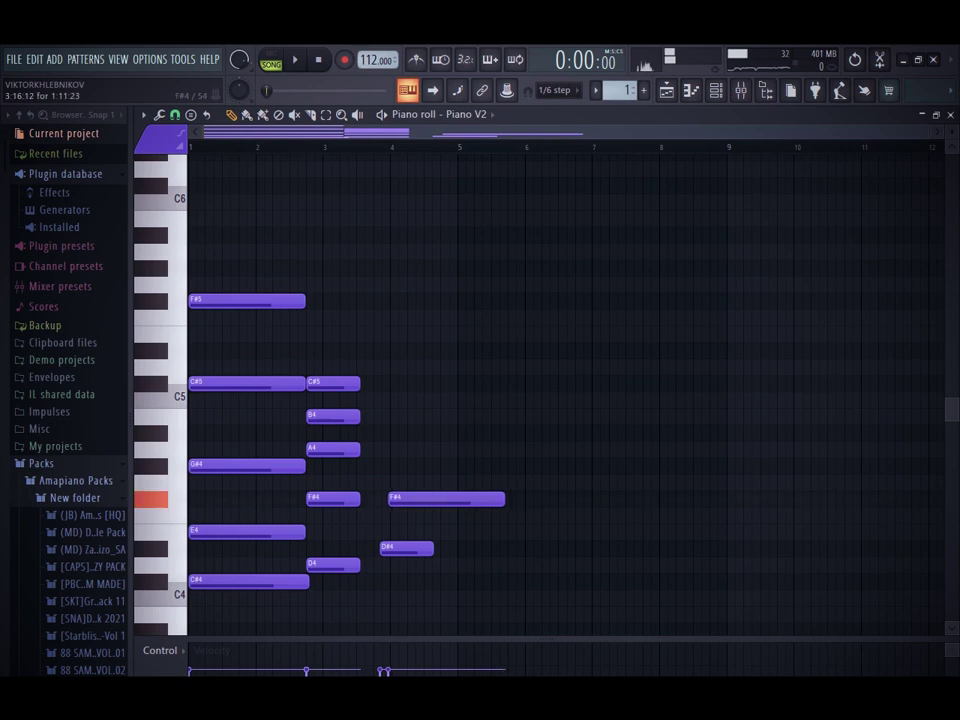
left_click_drag(397, 450, 391, 416)
left_click(394, 433)
left_click_drag(397, 367, 396, 384)
left_click(396, 284)
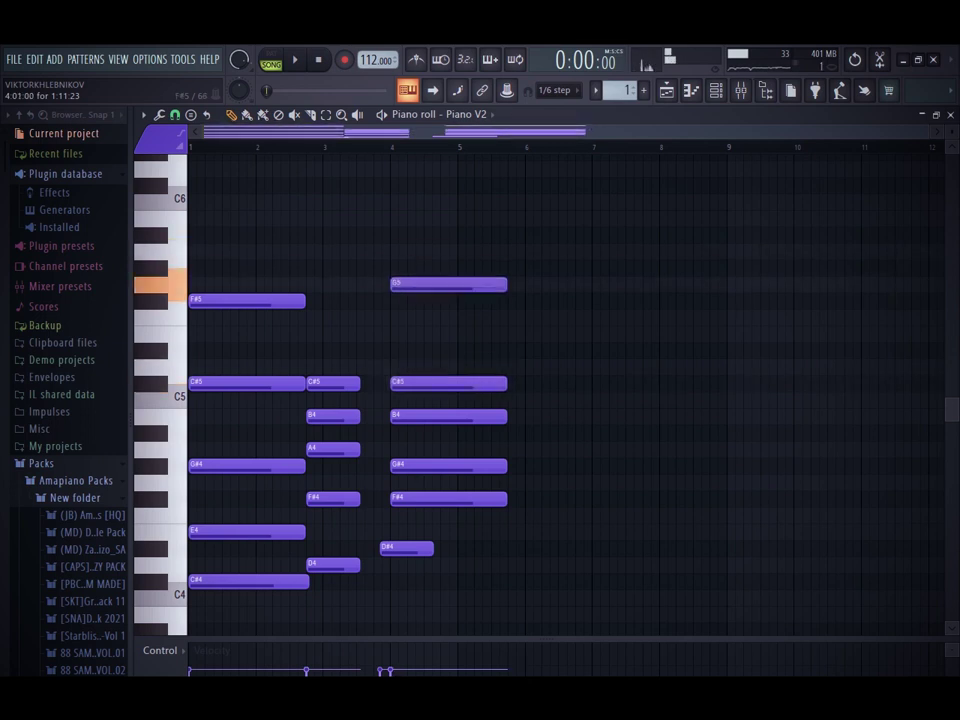
left_click_drag(396, 284, 394, 300)
left_click_drag(396, 251, 396, 184)
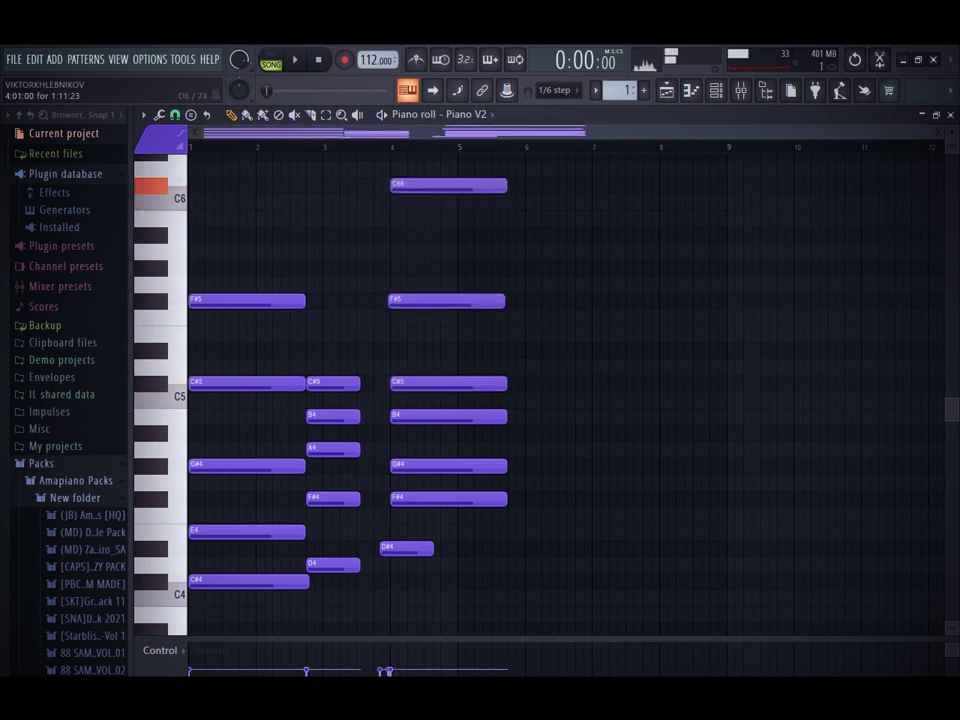
Place the third chord's F#5 again at the start of bar 4 and delete its C#6 and D#4
right_click(396, 300)
key("ctrl+z")
right_click(396, 300)
left_click(396, 300)
key("space")
scroll(608, 300, "up", 1)
right_click(378, 185)
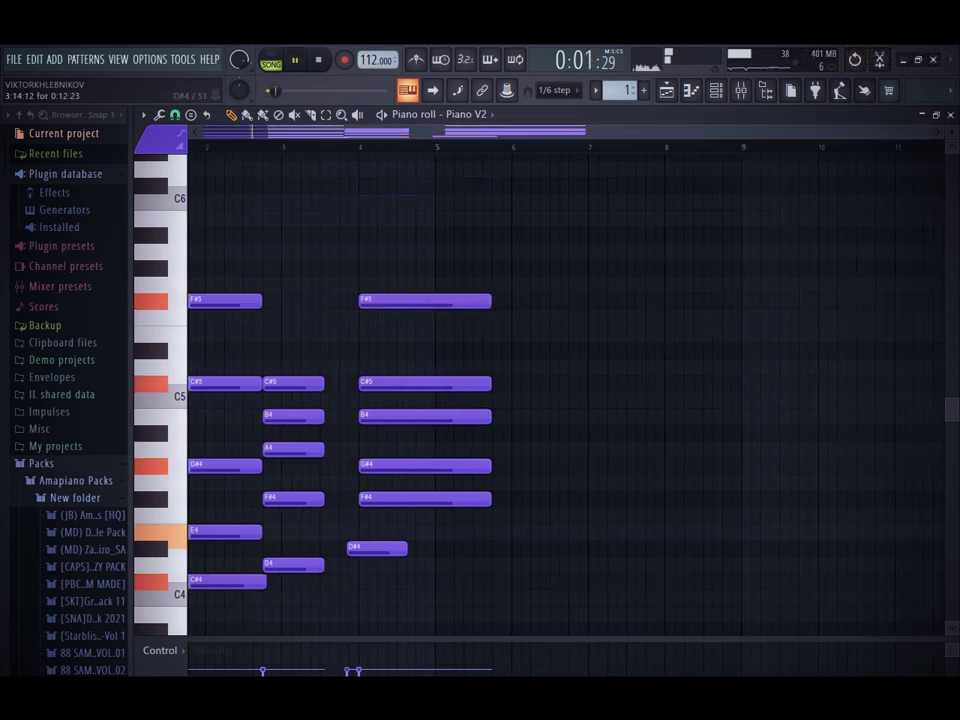
right_click(366, 549)
Lengthen the second chord's notes to reach the third chord at bar 4, and play the progression
left_click_drag(339, 378, 311, 587)
left_click_drag(322, 450, 355, 450)
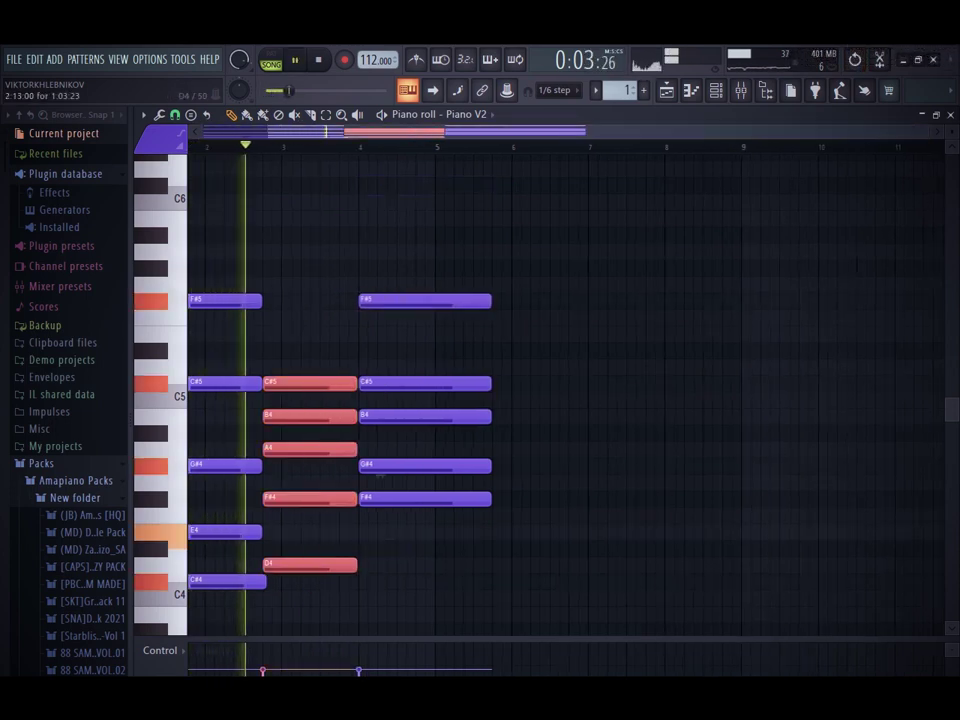
left_click(440, 549)
right_click(440, 549)
scroll(566, 395, "down", 1)
left_click(418, 202)
right_click(418, 202)
left_click_drag(523, 275, 440, 515)
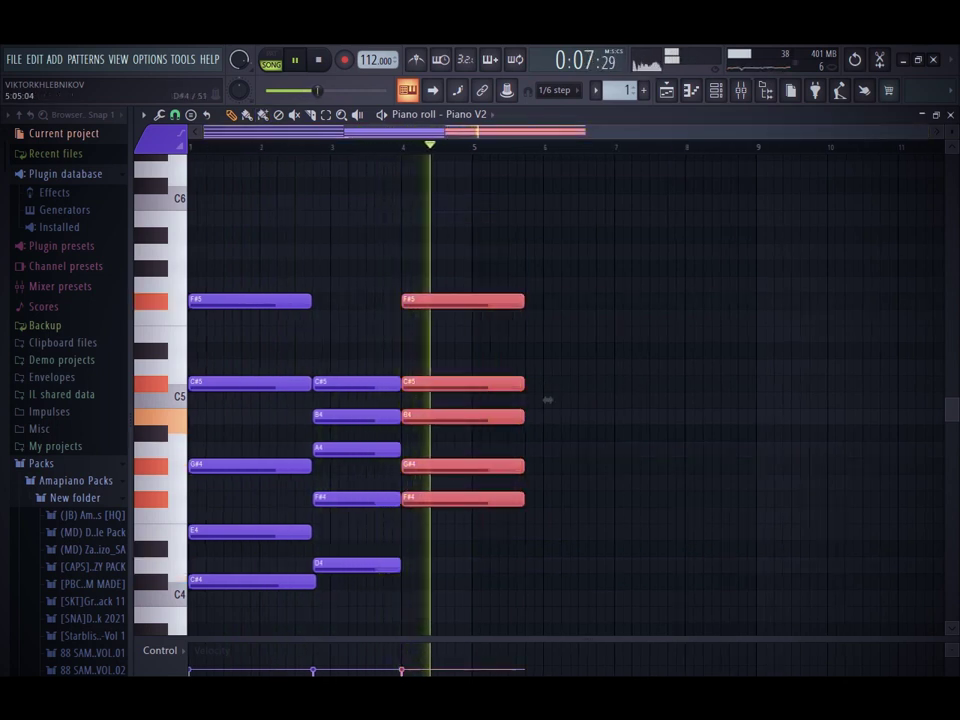
key("space")
left_click(590, 420, "ctrl")
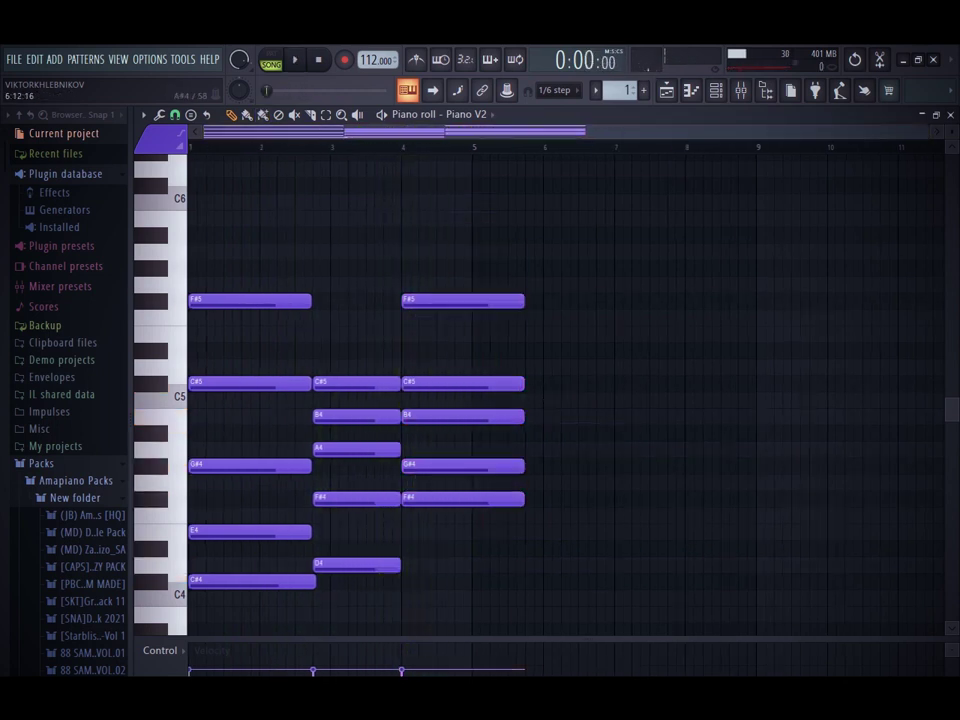
Randomize the velocities of all notes and strum the chords with the Strumizer, preserving the note ends
key("alt+r")
left_click(559, 537)
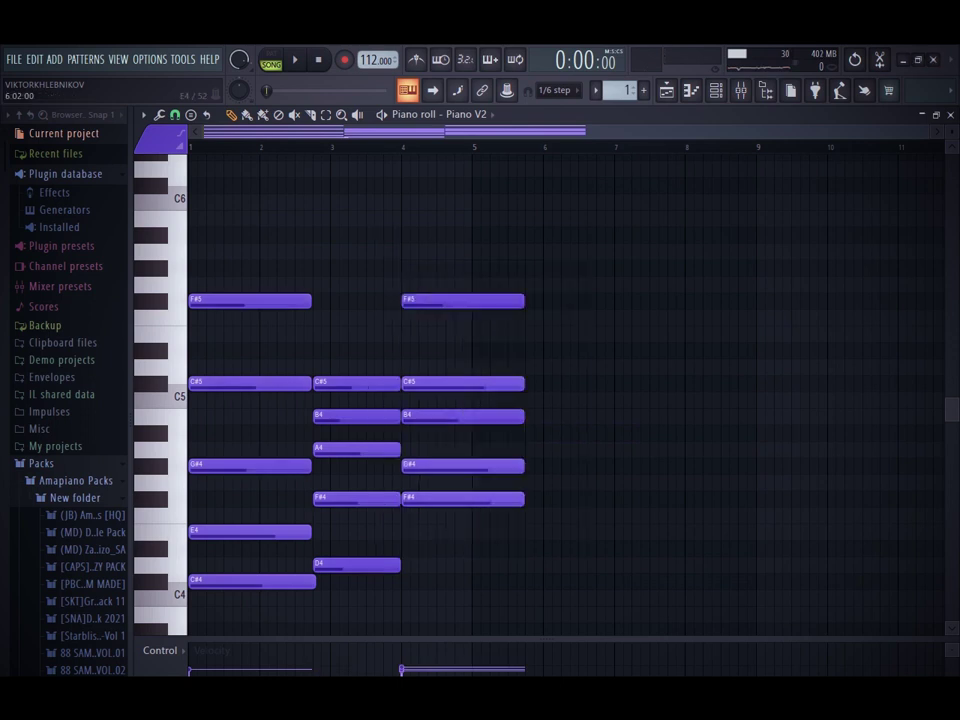
key("alt+s")
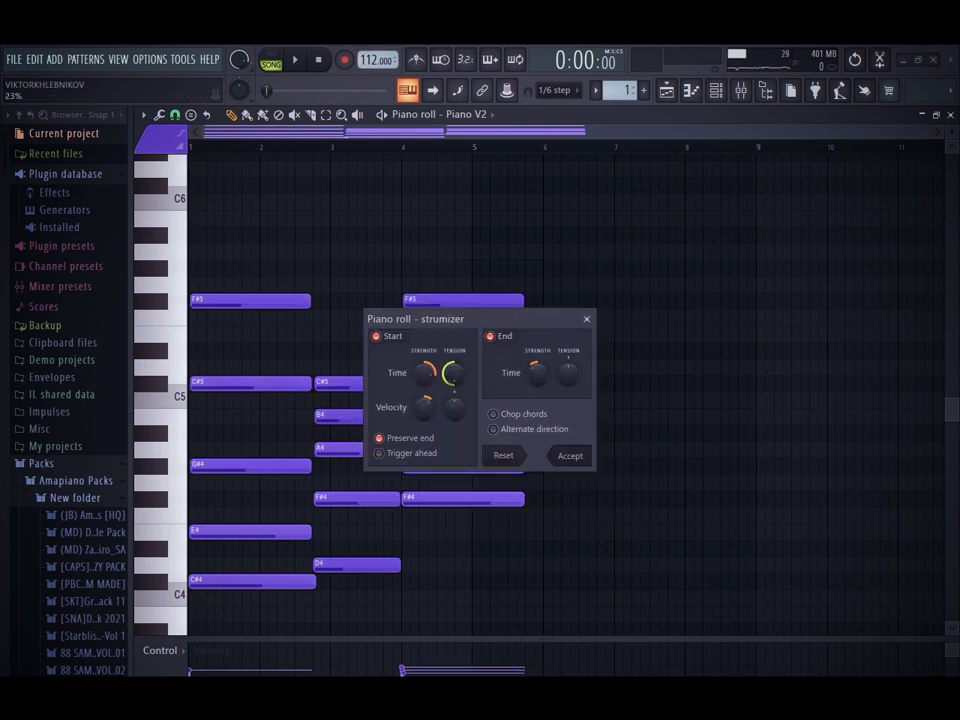
left_click(562, 453)
Transpose all notes down two semitones during playback and add a G5 melody note in bar 5
key("space")
key("shift+Down")
key("shift+Down")
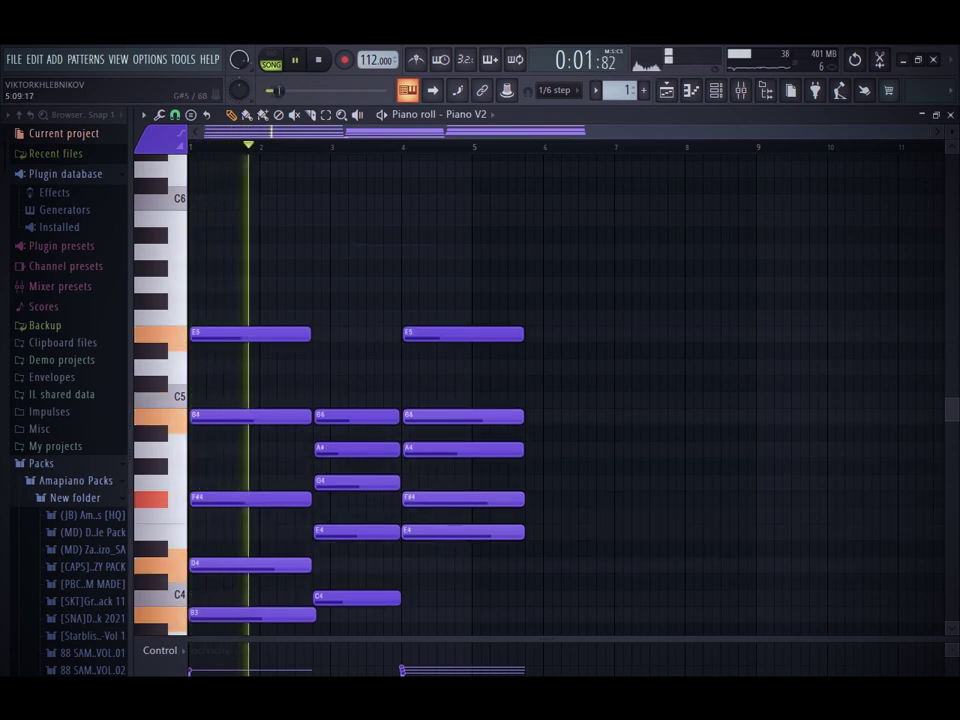
left_click(518, 283)
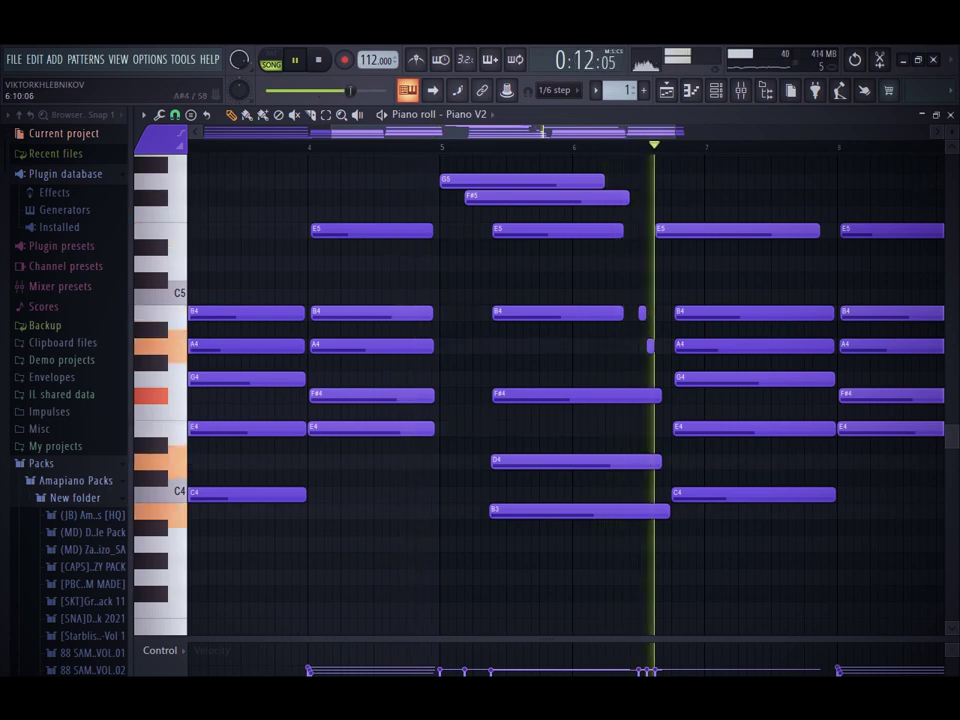
Shift the short B4 and A4 melody notes earlier in bar 6 and lead into the E5 with a D5
key("space")
key("space")
key("space")
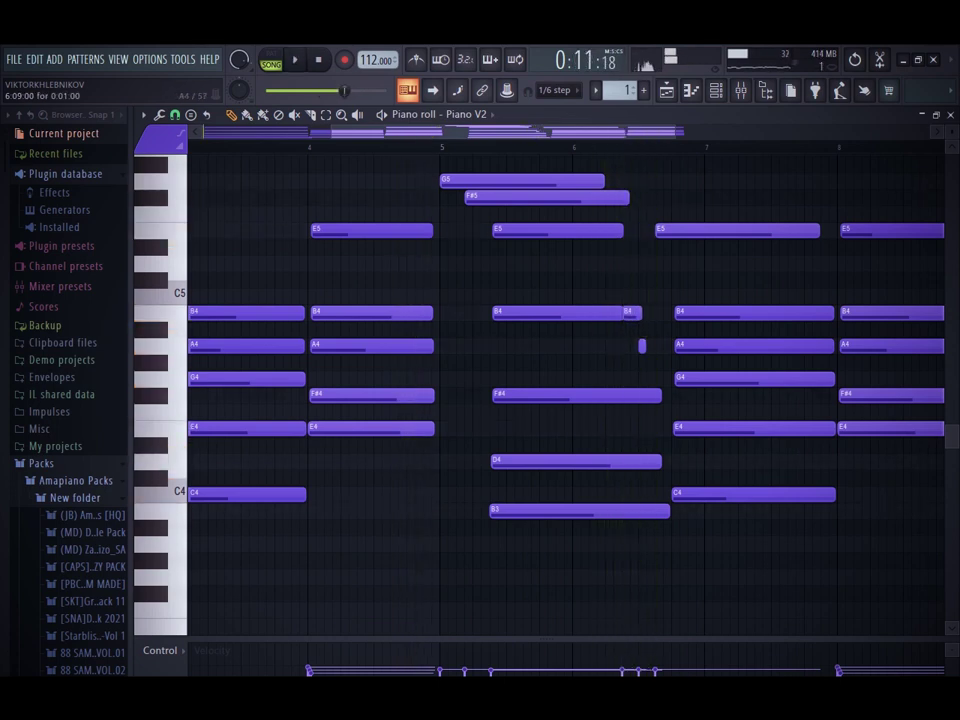
left_click_drag(665, 297, 615, 313)
key("space")
key("space")
key("space")
left_click(674, 181, "ctrl")
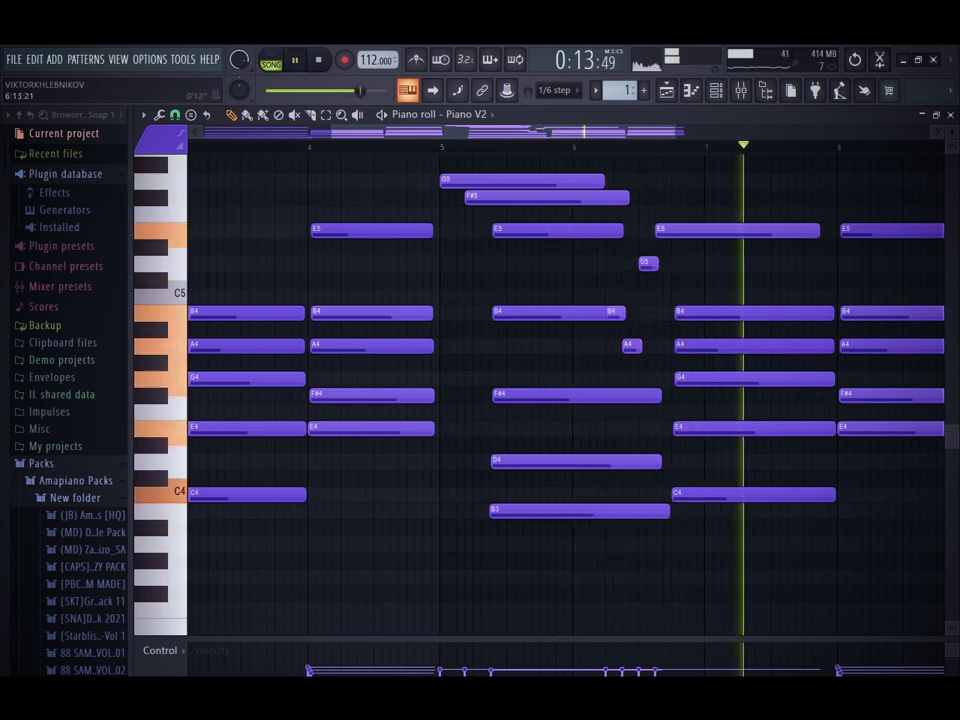
Randomize the velocity levels of the chords and melody with the Randomizer
left_click_drag(679, 131, 728, 131)
scroll(767, 276, "up", 3)
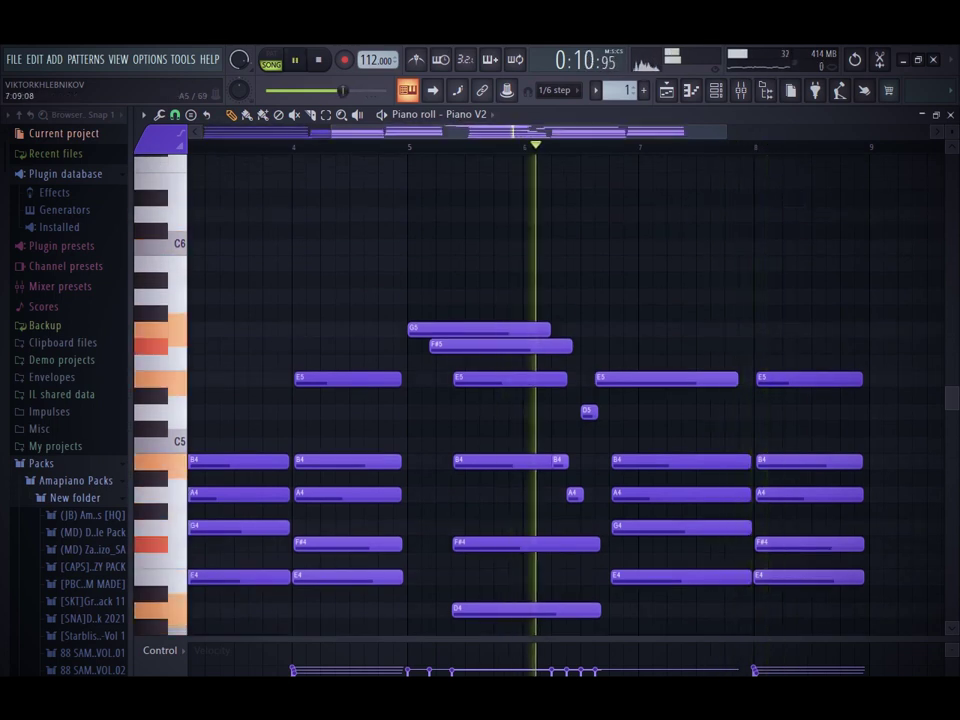
key("alt+r")
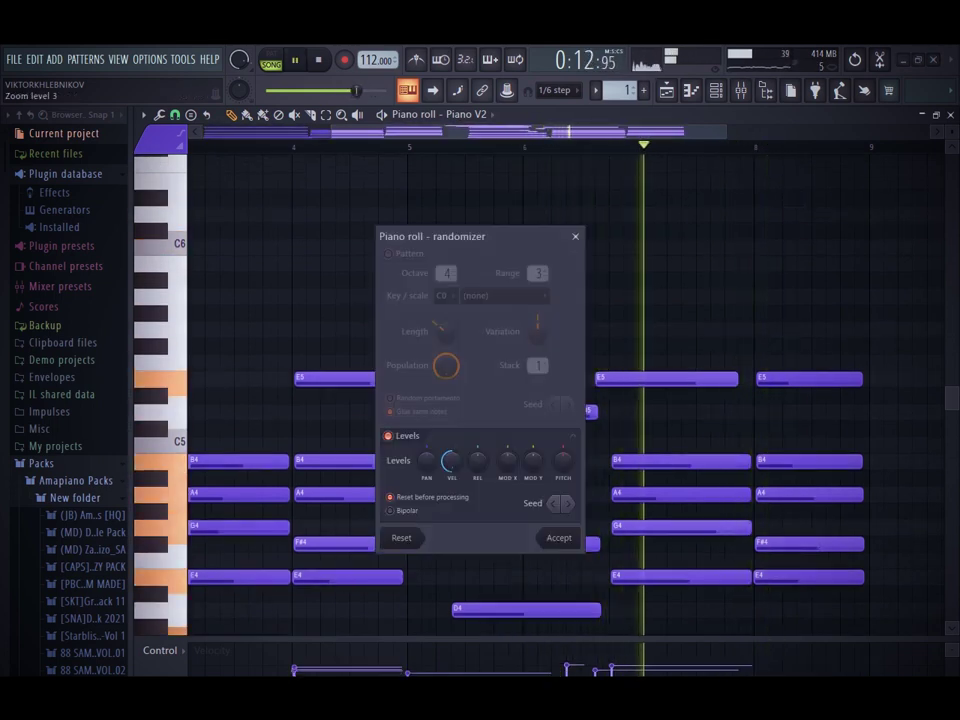
key("Return")
key("F6")
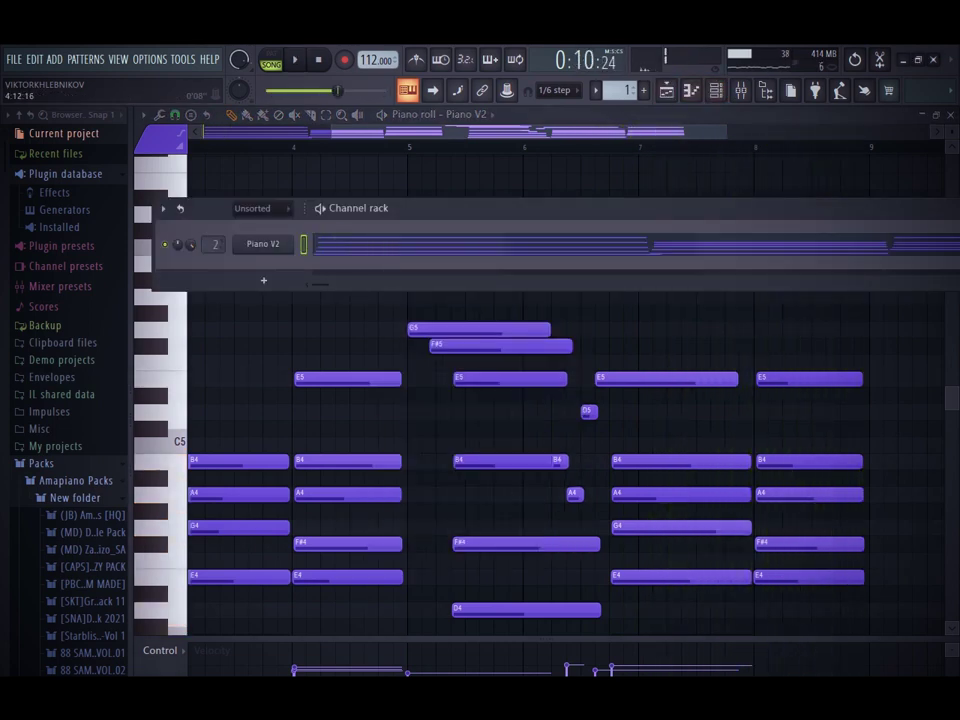
key("F6")
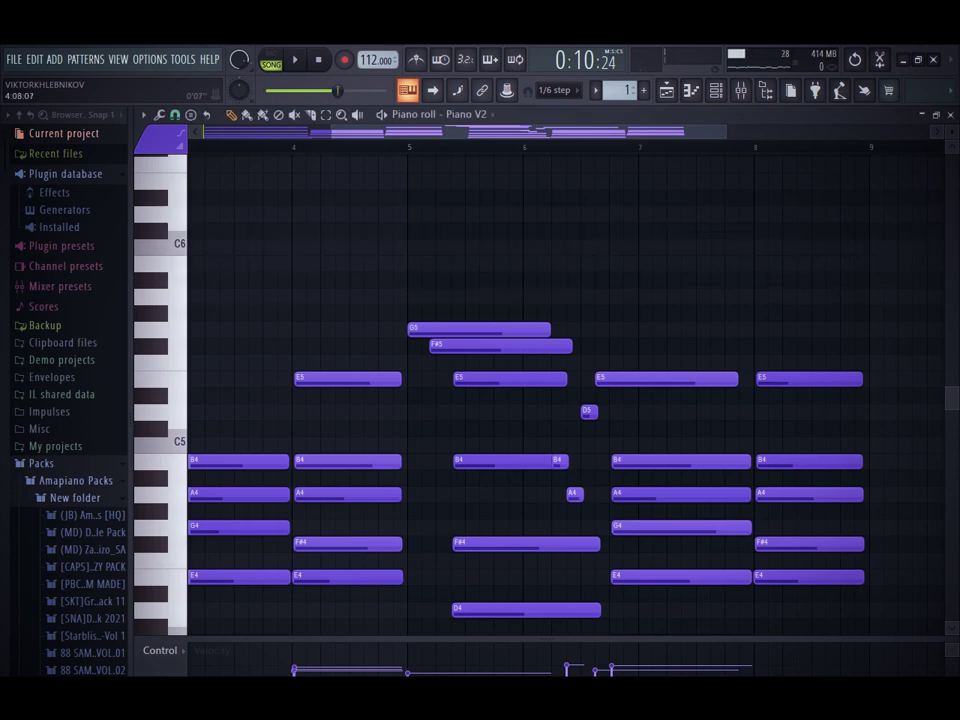
Export the progression as a MIDI file named "have this midi 3" on the Desktop
scroll(565, 395, "left", 5)
scroll(600, 395, "down", 6)
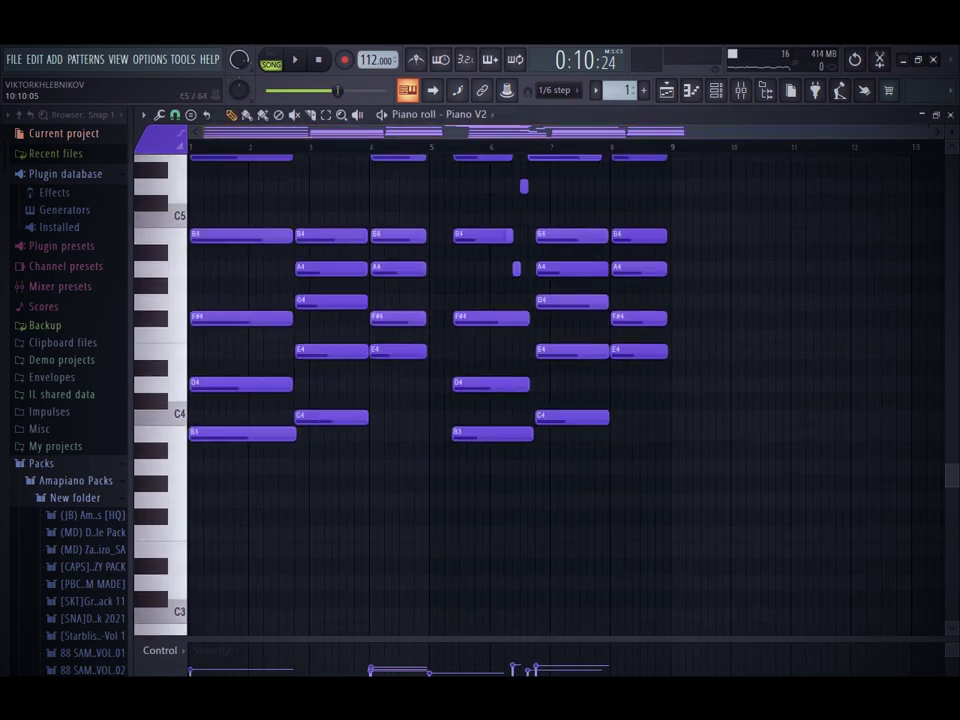
scroll(600, 395, "up", 3)
left_click(143, 115)
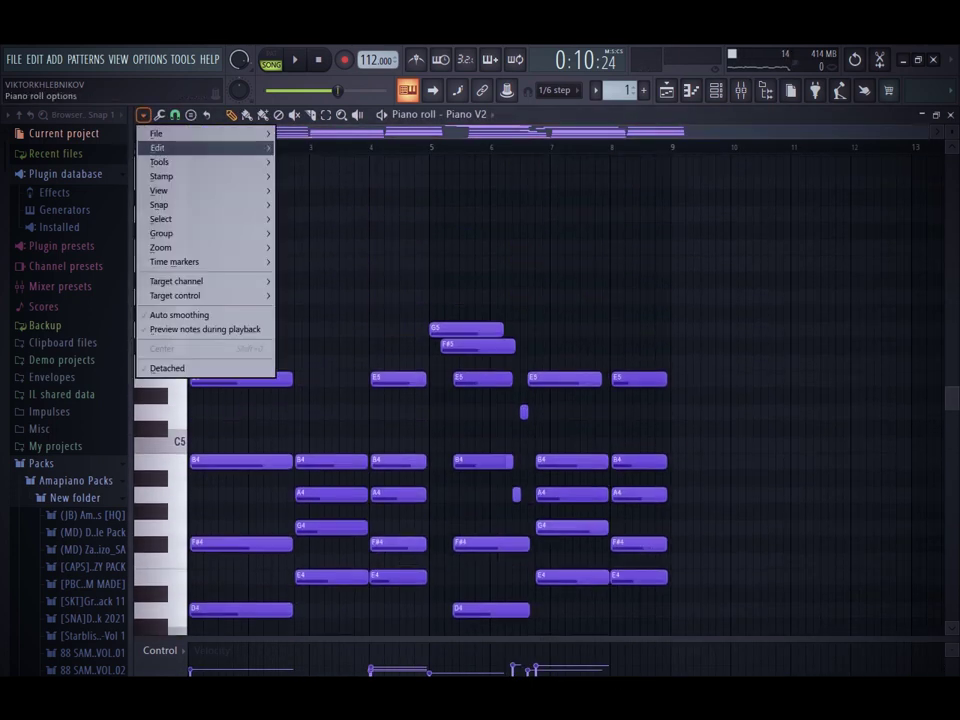
mouse_move(158, 147)
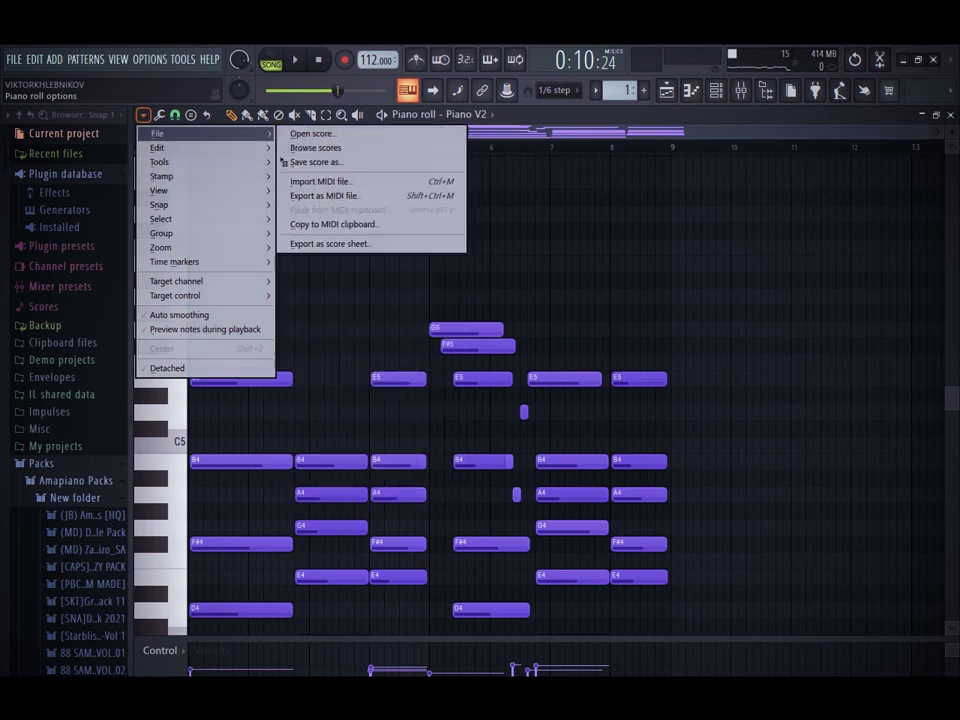
left_click(325, 195)
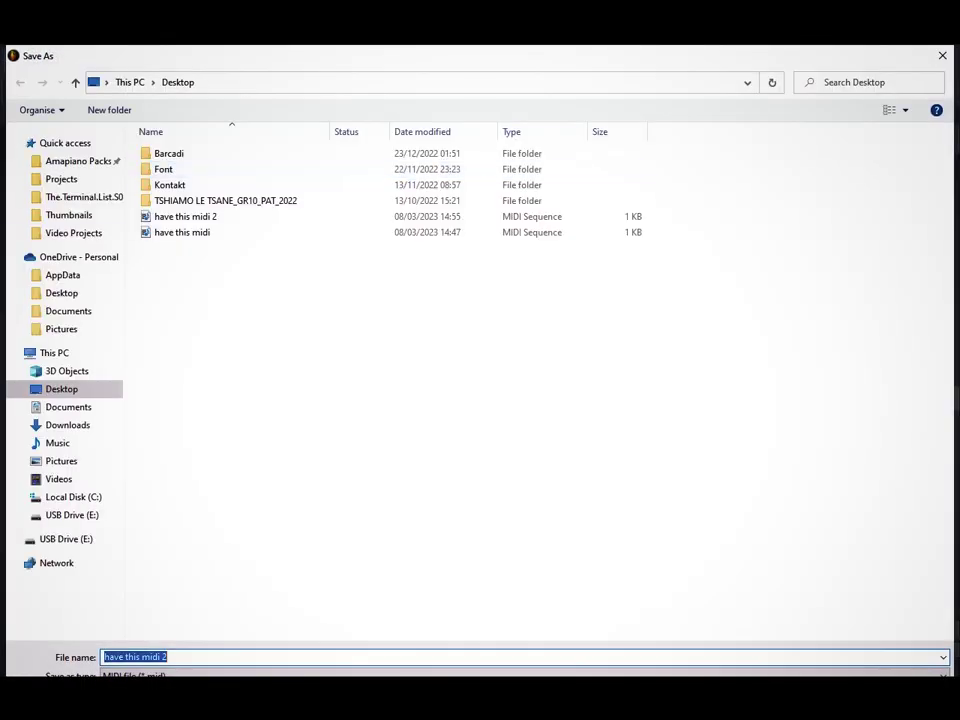
left_click(186, 217)
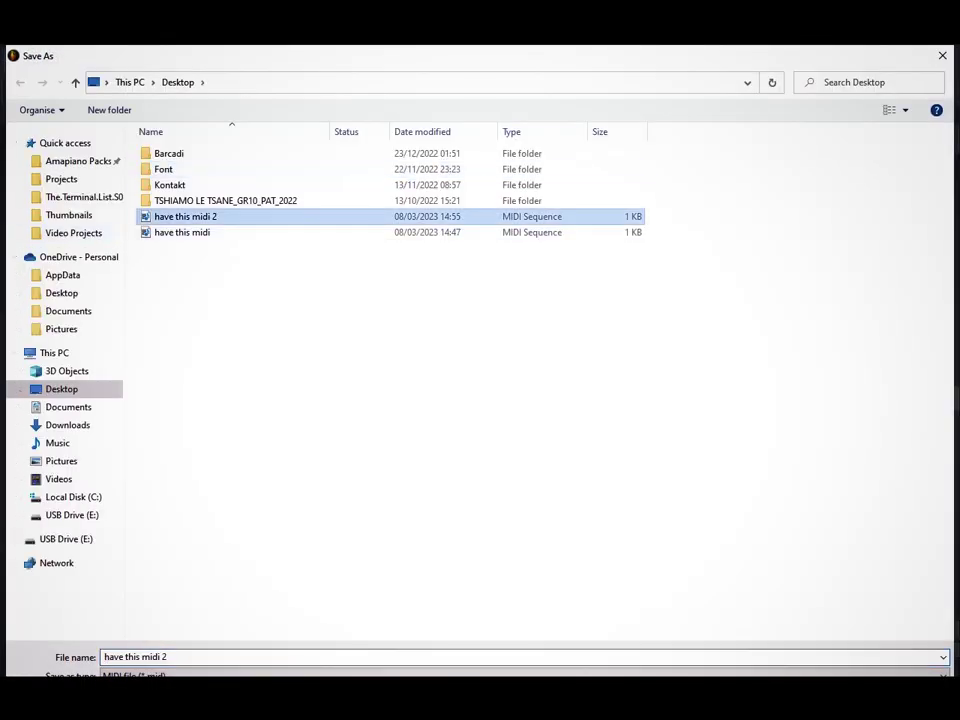
left_click(172, 657)
key("BackSpace")
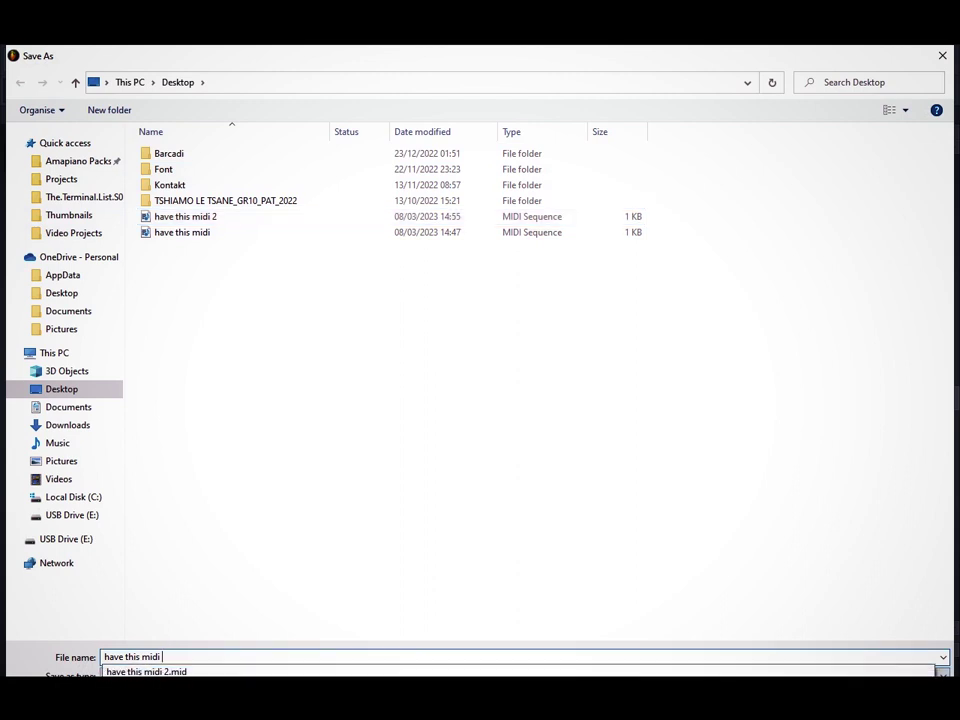
type("3")
key("Return")
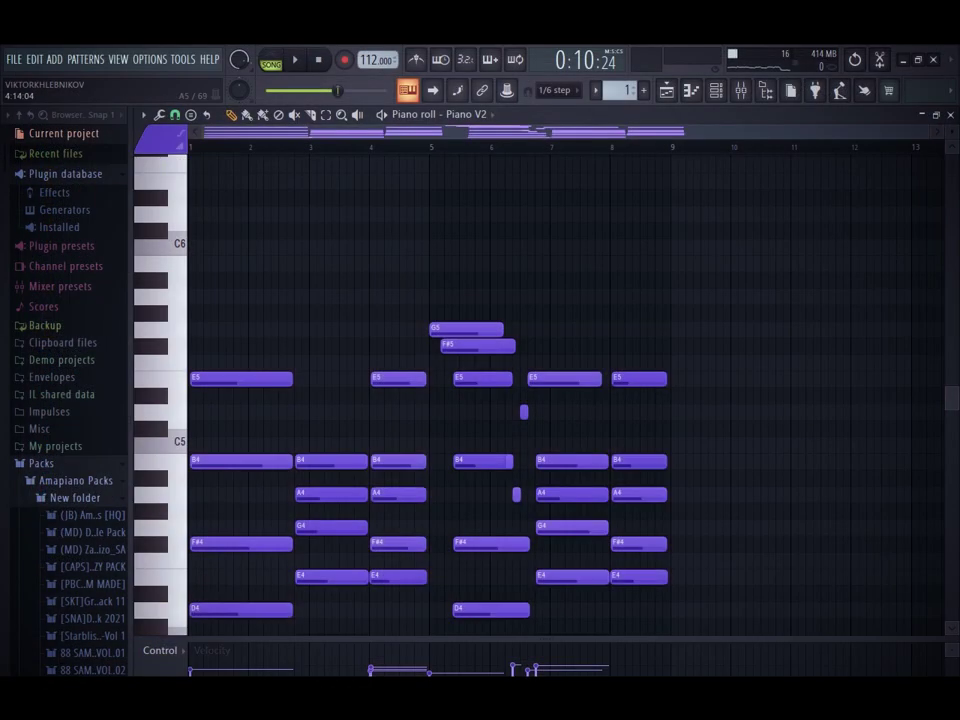
Clear all notes from the piano roll and set the scale highlighting to Minor Natural (Aeolian)
key("Delete")
left_click(191, 115)
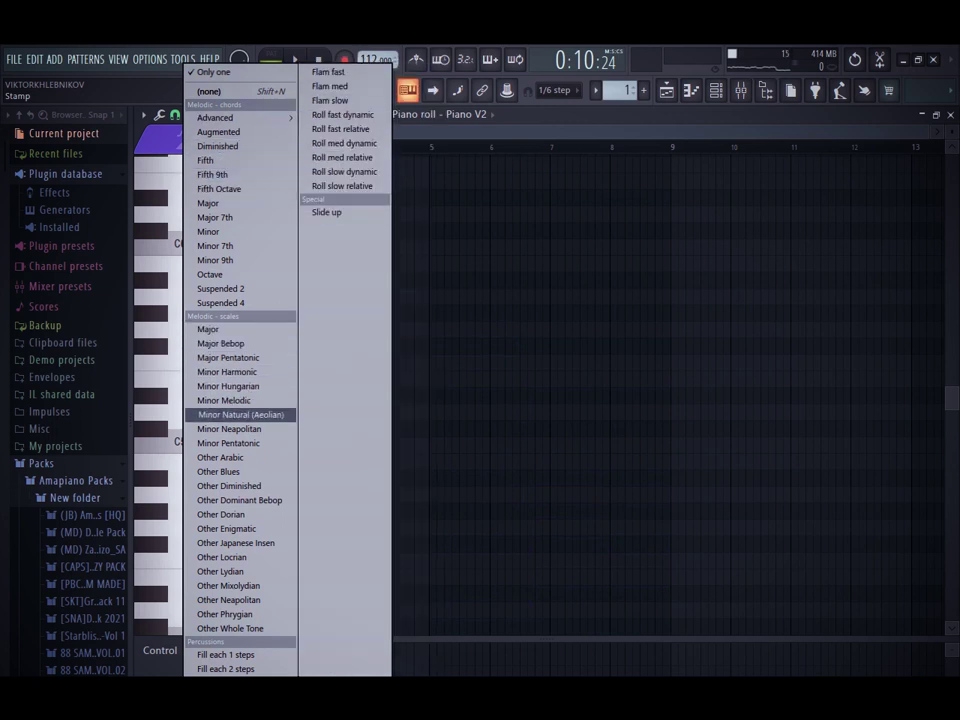
left_click(240, 414)
left_click(191, 115)
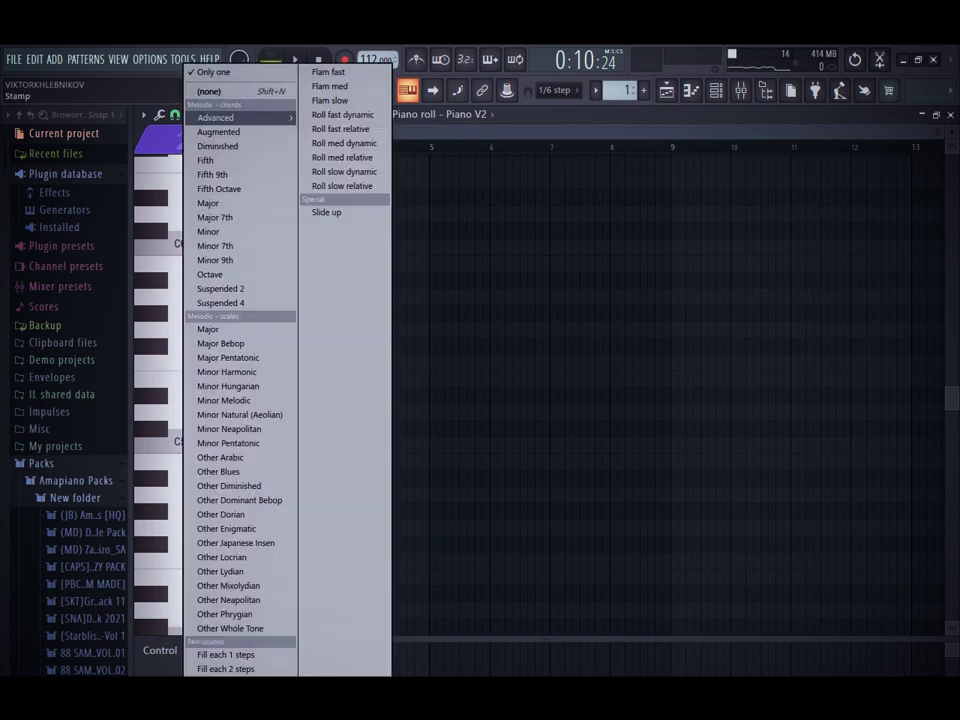
left_click(144, 115)
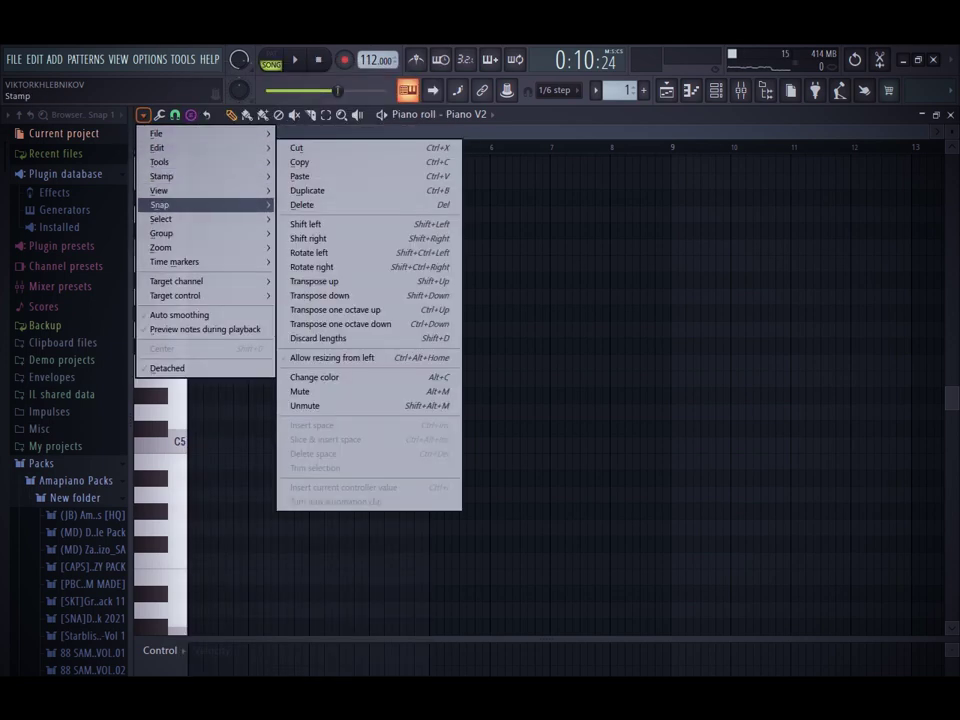
mouse_move(205, 191)
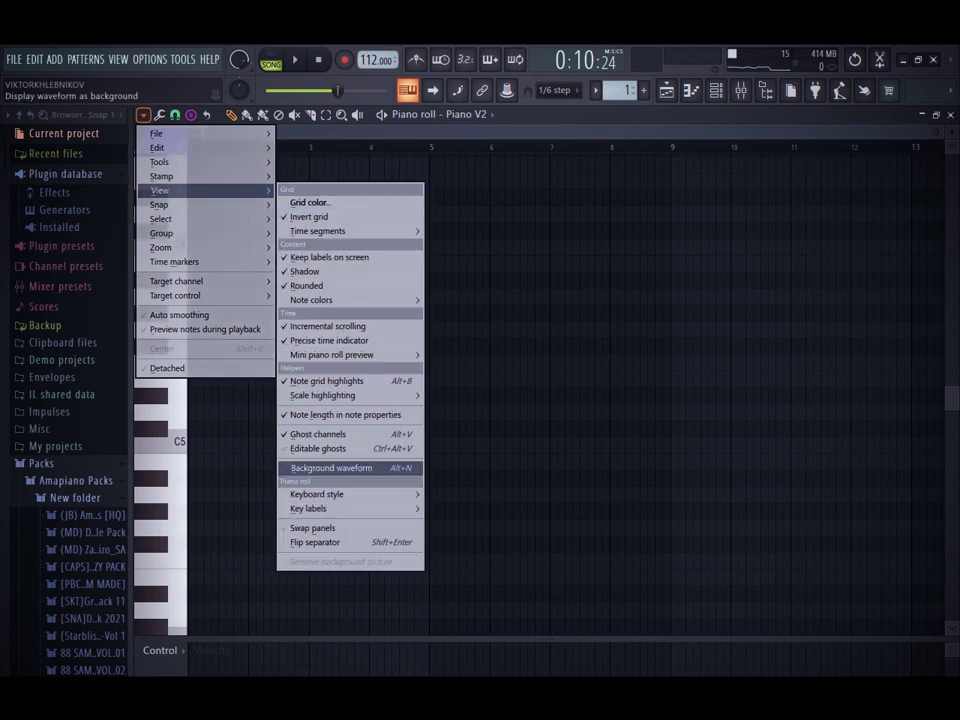
mouse_move(330, 494)
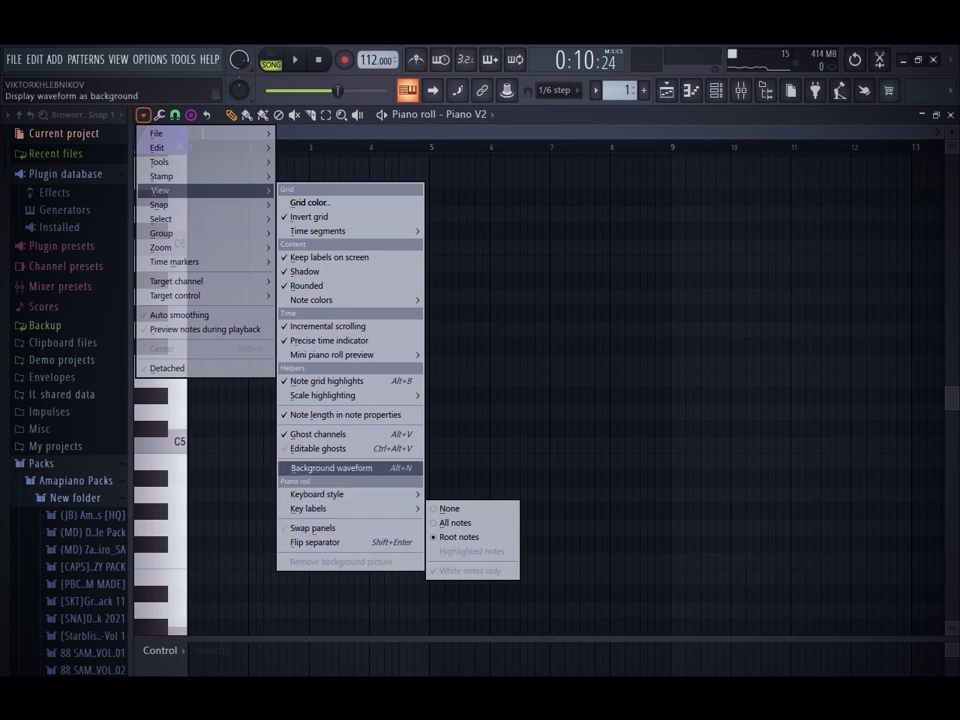
mouse_move(330, 395)
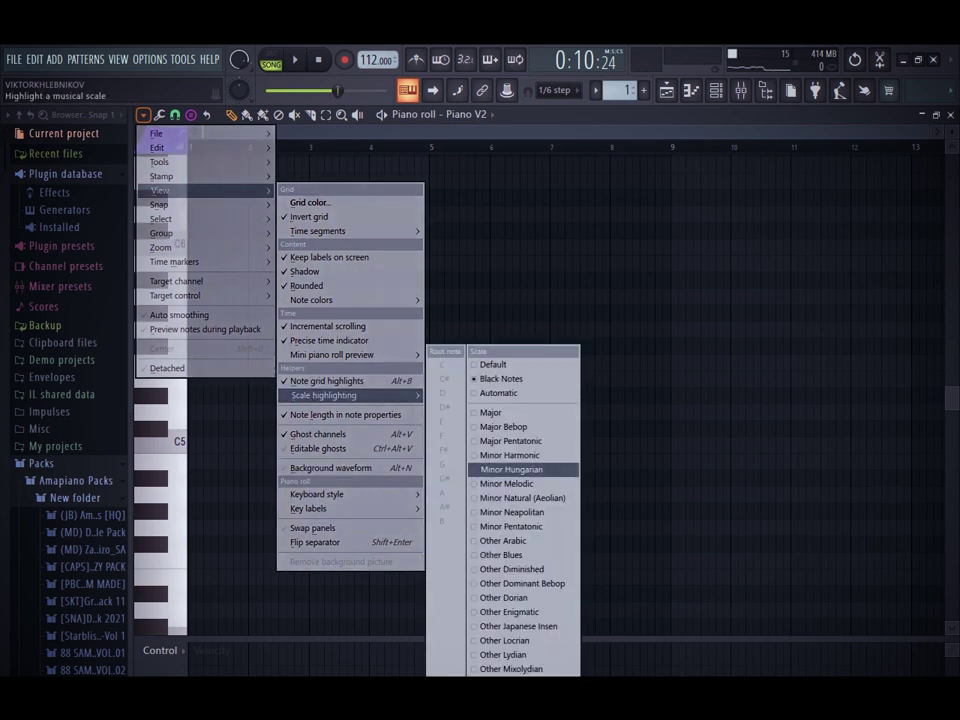
left_click(522, 498)
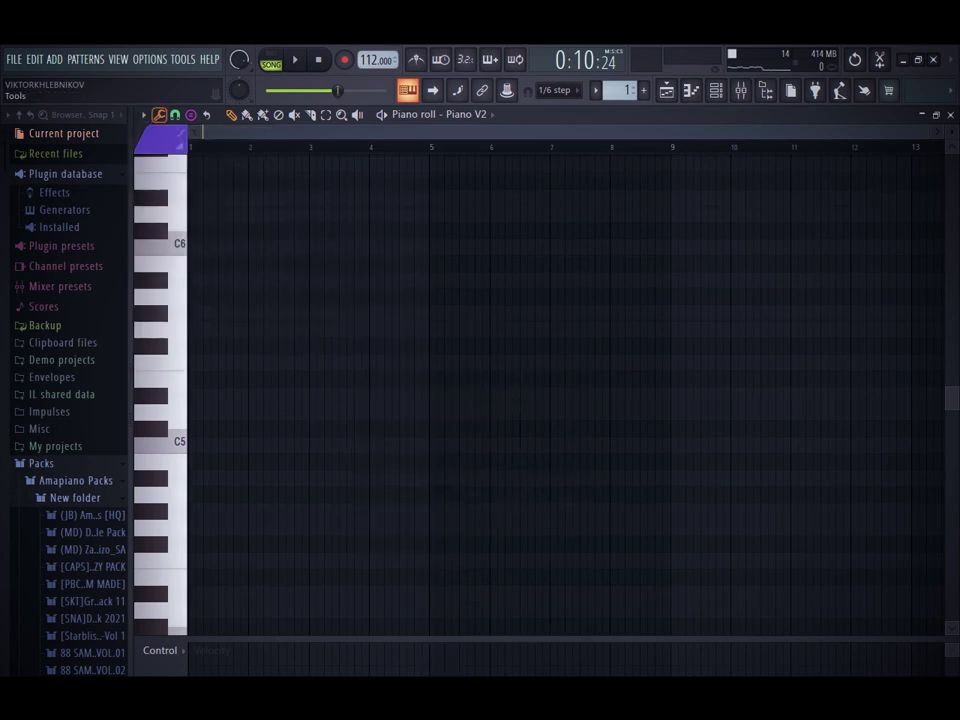
Set the root note of the scale highlighting to C
left_click(174, 114)
left_click(143, 114)
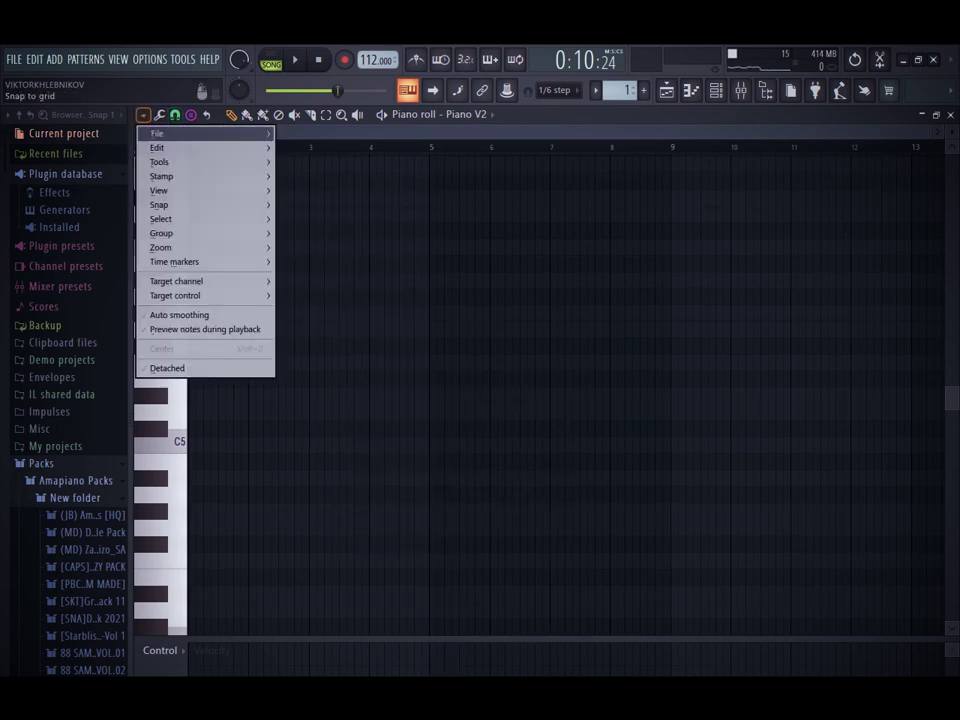
mouse_move(160, 190)
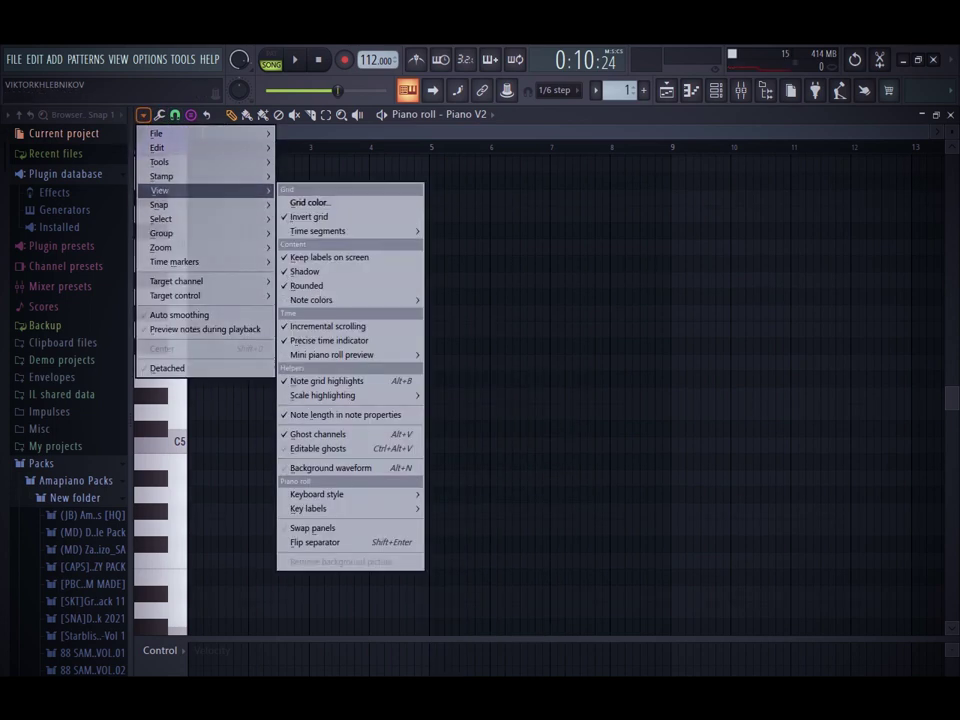
mouse_move(323, 395)
left_click(442, 365)
Draw a C5, D#5 and G5 chord from the middle of bar 1 into the start of bar 3
mouse_move(480, 297)
left_mouse_down()
mouse_move(509, 214)
mouse_move(508, 161)
mouse_move(482, 190)
left_mouse_up()
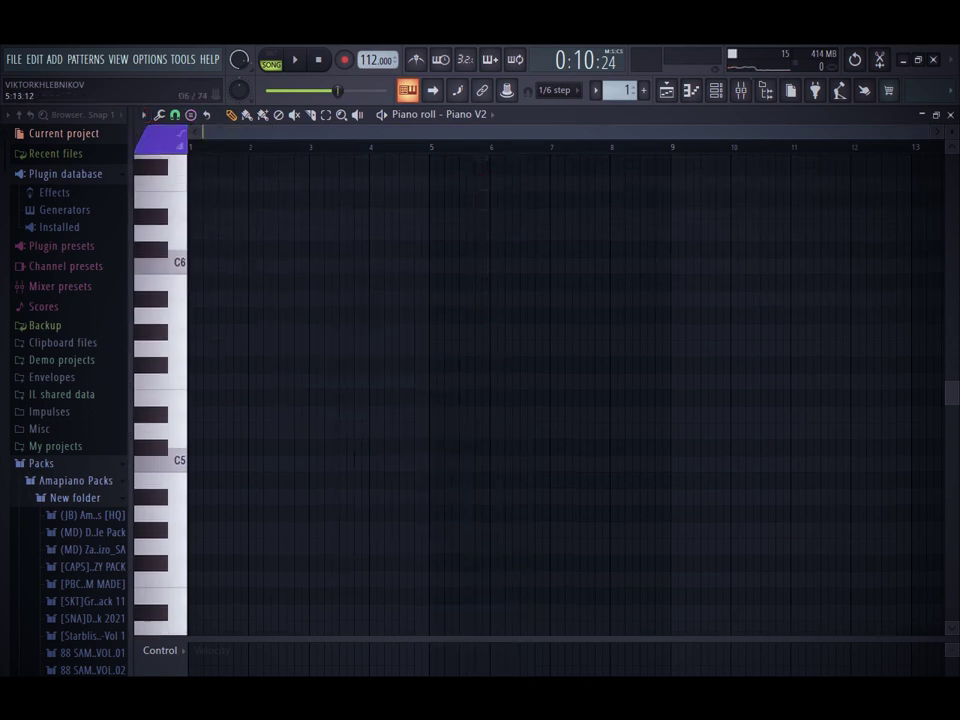
scroll(420, 330, "up", 3)
scroll(356, 396, "down", 5)
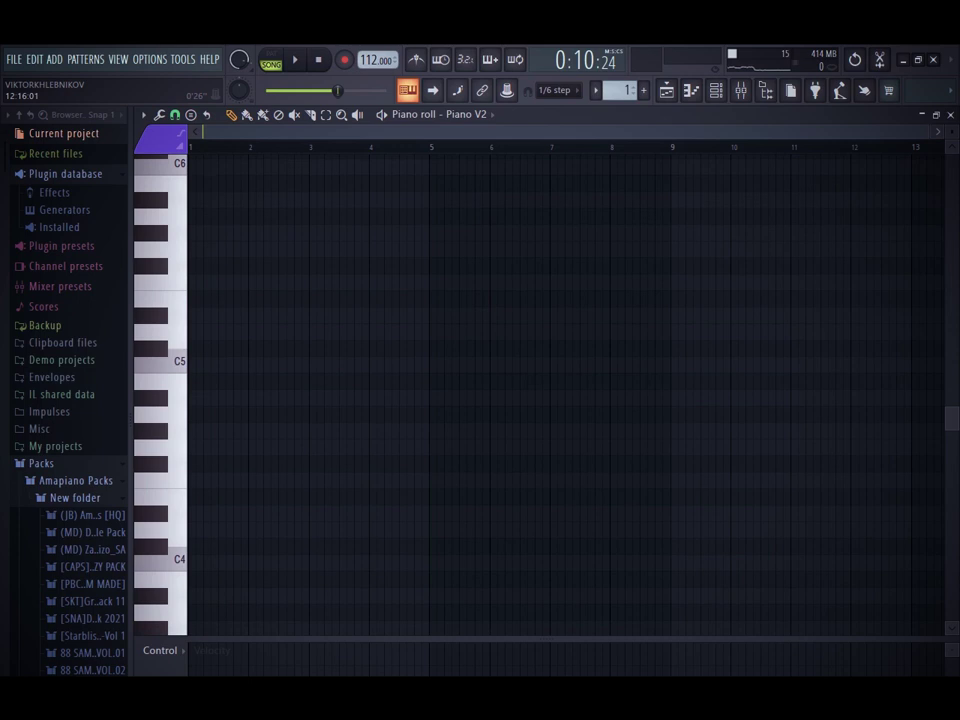
left_click_drag(927, 132, 859, 132)
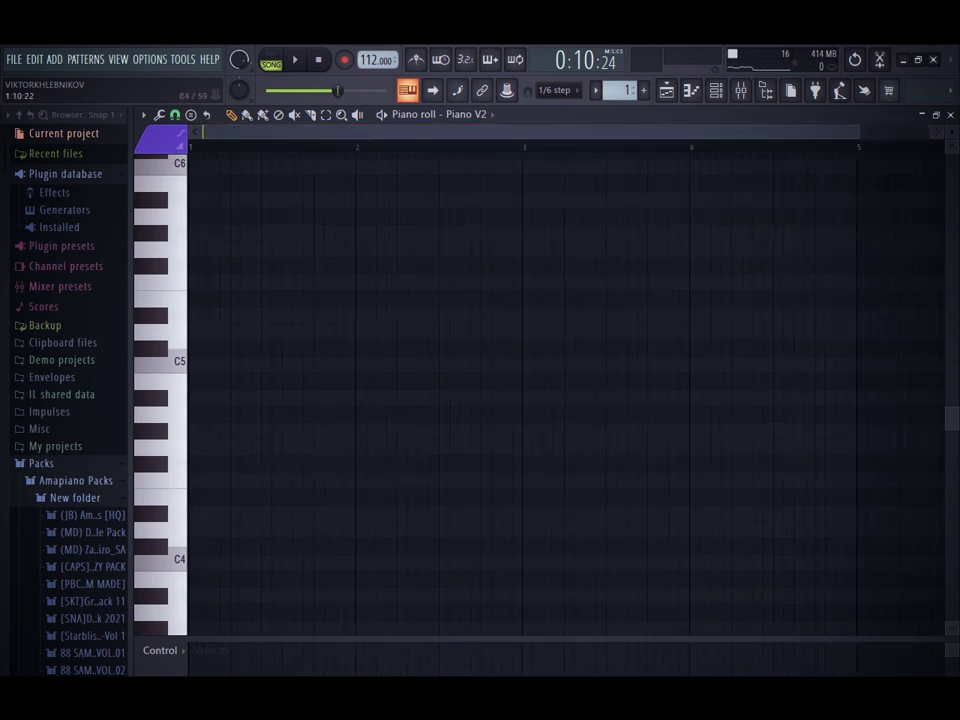
left_click(175, 115)
left_click(208, 154)
left_click(286, 365)
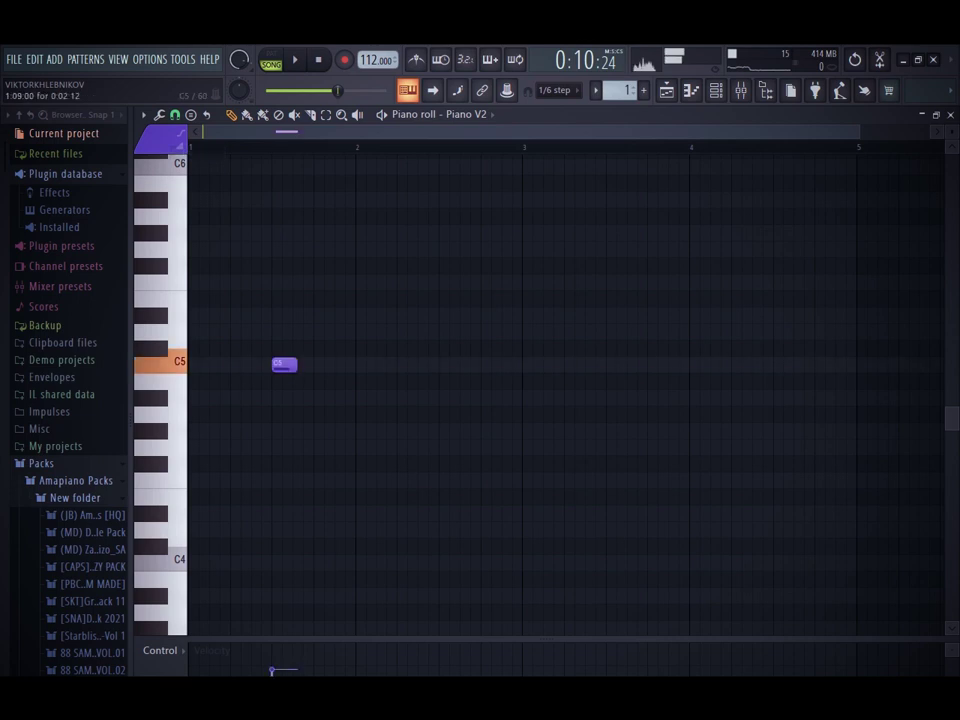
left_click_drag(296, 365, 546, 365)
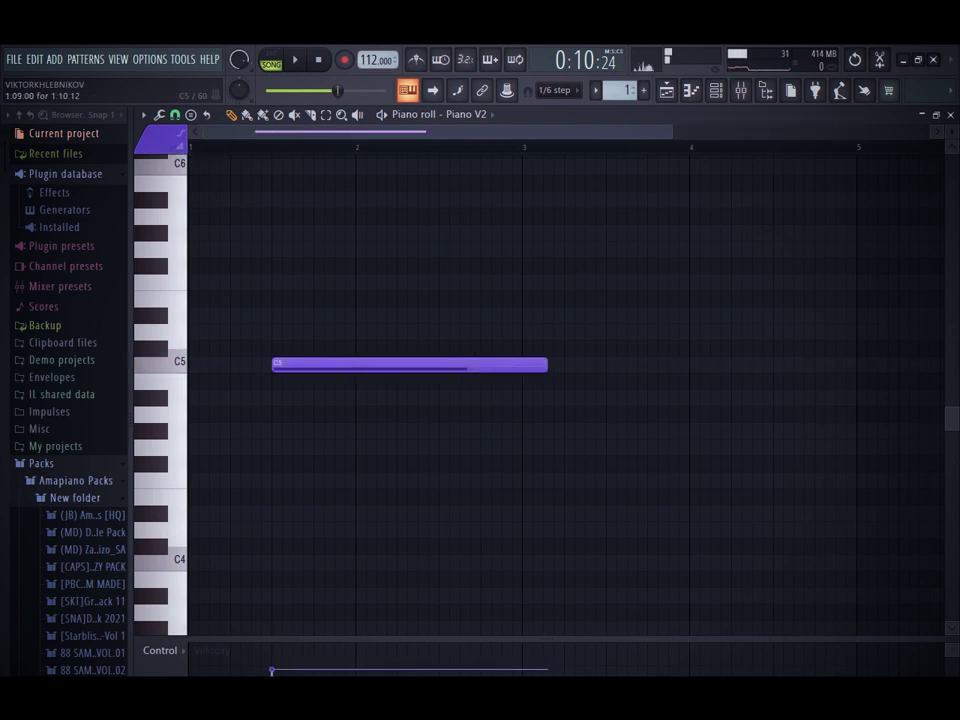
left_click(286, 315)
left_click(286, 249)
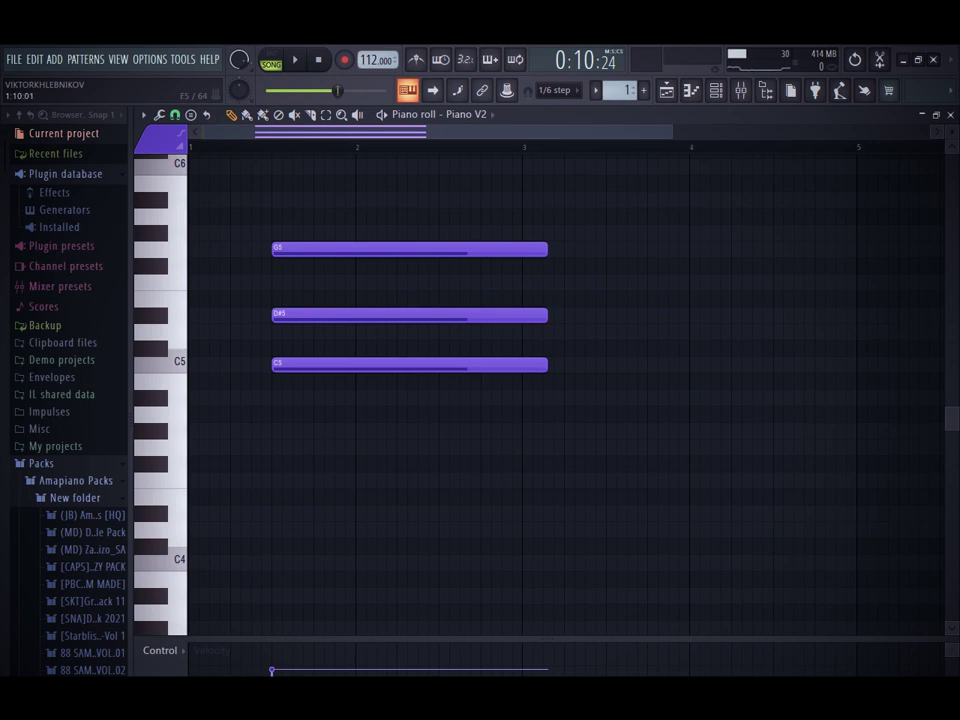
Add an F5 to the chord and transpose the whole chord down one octave
left_click(278, 282)
left_click(279, 332)
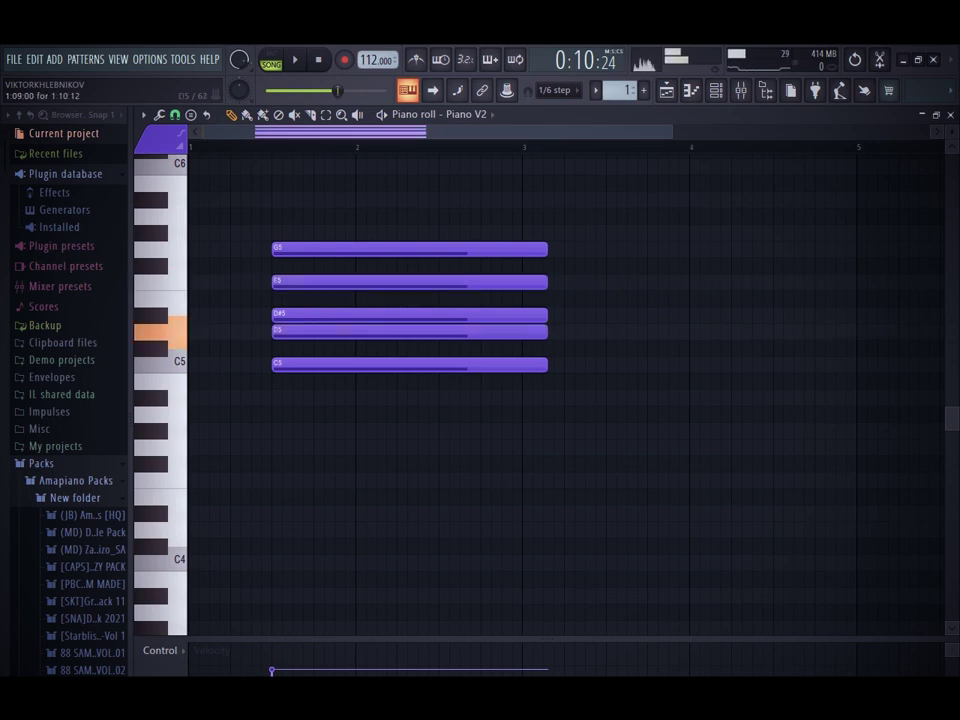
right_click(279, 331)
key("space")
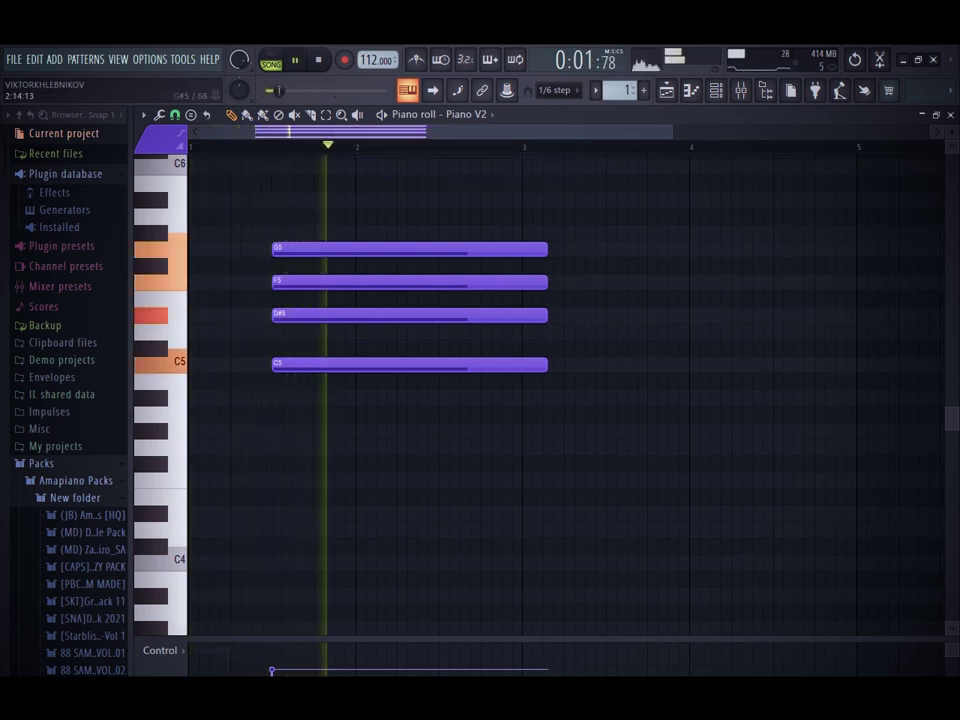
key("space")
key("ctrl+Down")
key("space")
left_click(401, 315)
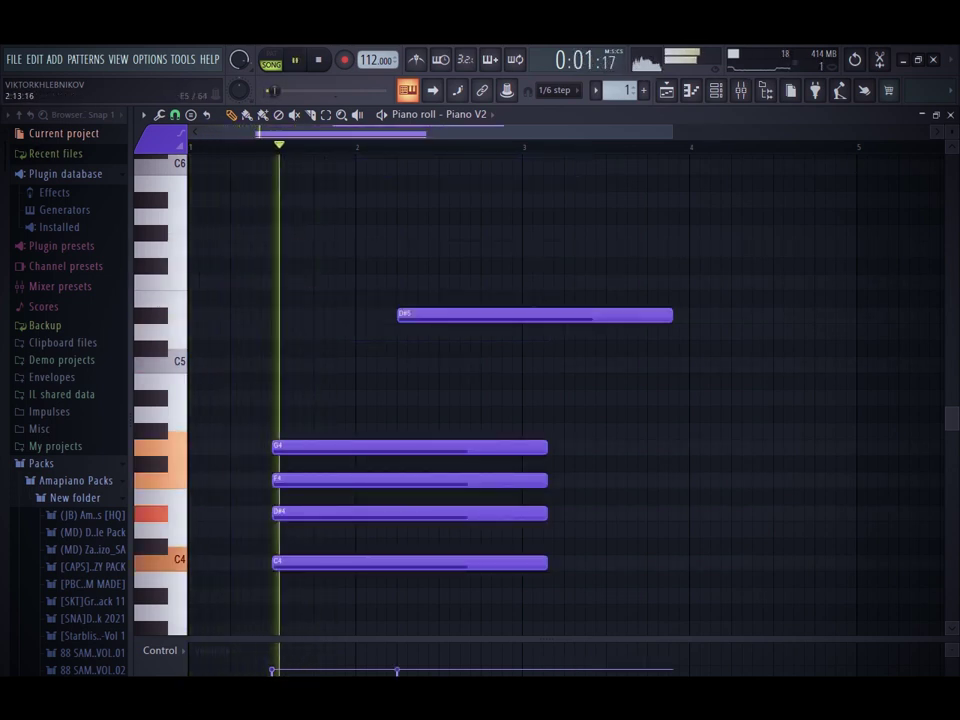
scroll(401, 300, "down", 3)
scroll(401, 266, "up", 2)
right_click(401, 266)
key("space")
Shorten all chord notes to end just before bar 2 and copy the C4 down an octave as a C3 bass note
key("ctrl+a")
left_click_drag(568, 456, 372, 456)
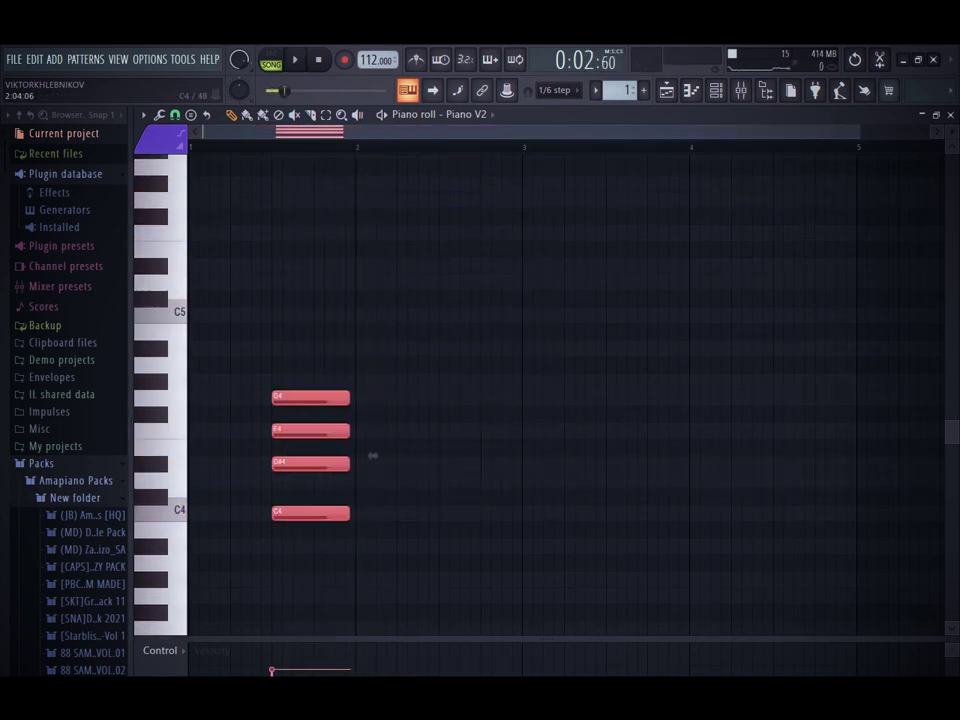
left_click(398, 513)
right_click(398, 513)
mouse_move(310, 513)
left_mouse_down("shift")
mouse_move(321, 513)
mouse_move(310, 513)
left_mouse_up("shift")
key("ctrl+Down")
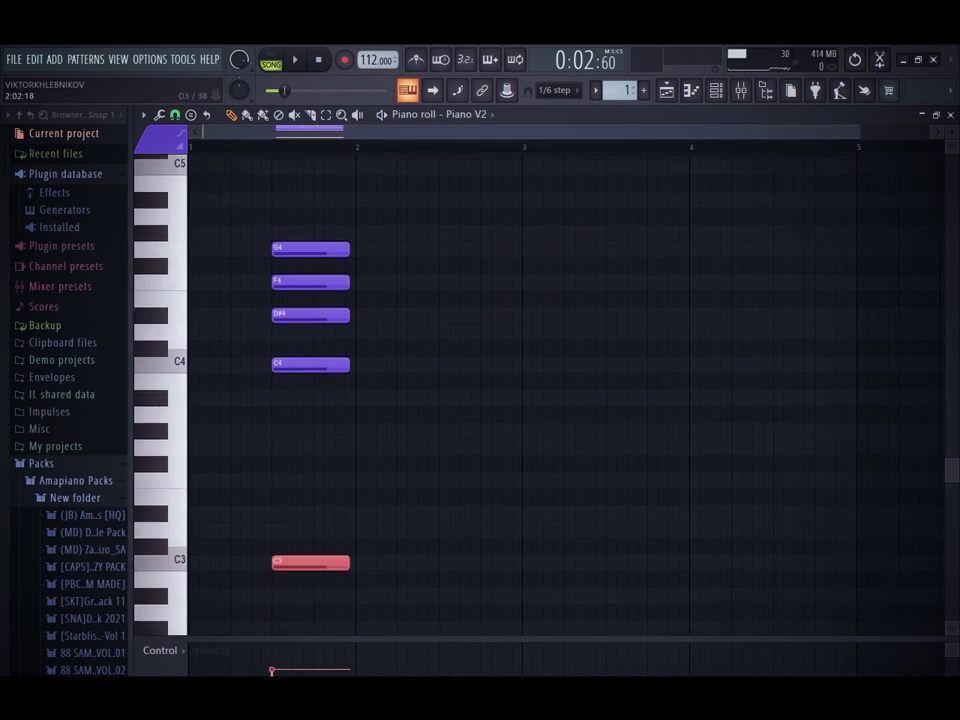
Place a second chord of D#3, G3, A#3 and C4 near the start of bar 2
left_click(382, 530)
left_click_drag(382, 530, 382, 446)
left_click(382, 479)
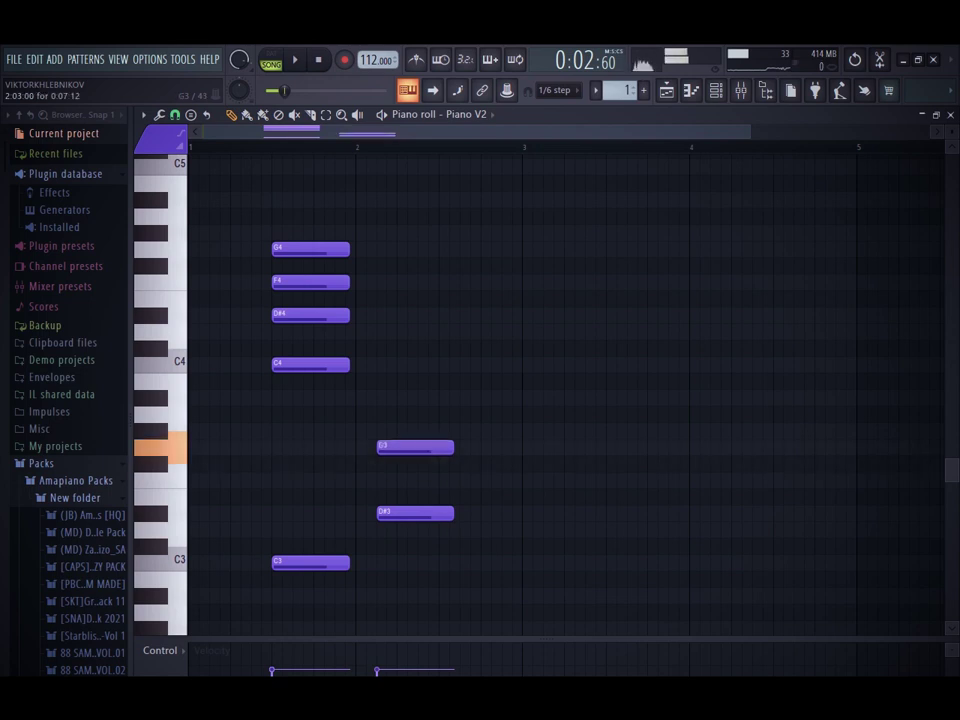
left_click(382, 396)
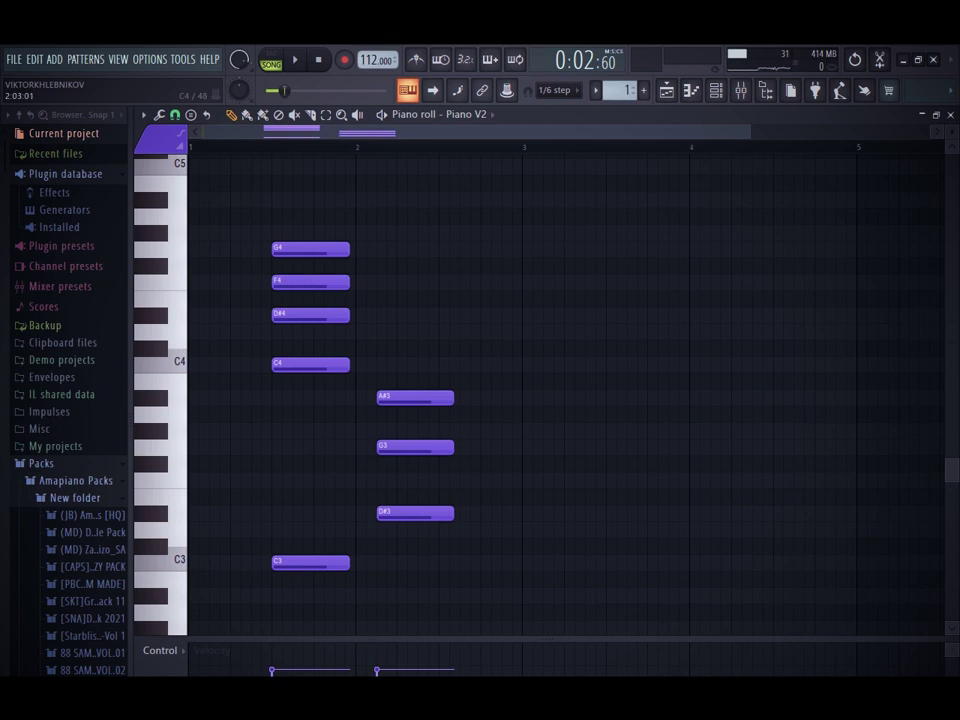
left_click(380, 365)
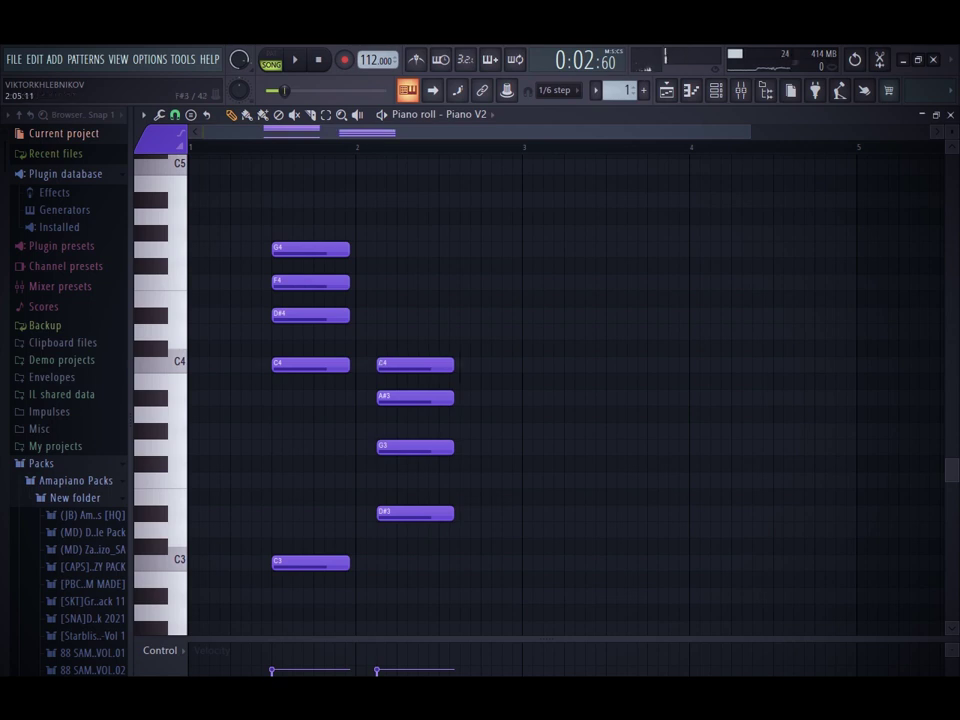
Add an F4 to the second chord by raising an F3 one octave, and play back both chords
left_click(380, 480)
left_click(380, 480)
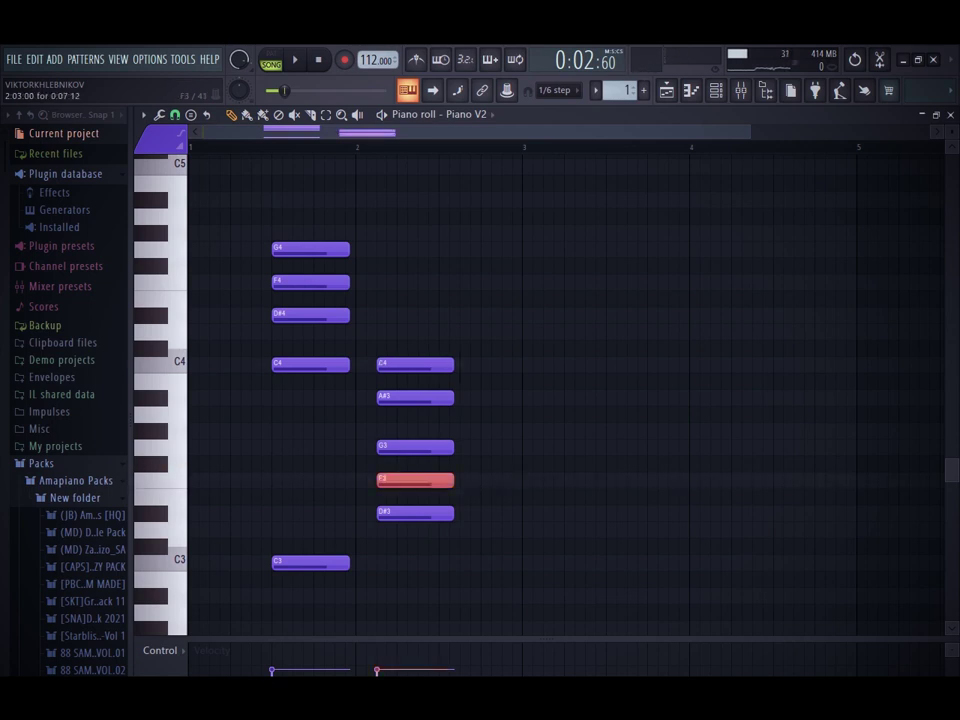
key("ctrl+Up")
key("space")
key("space")
key("space")
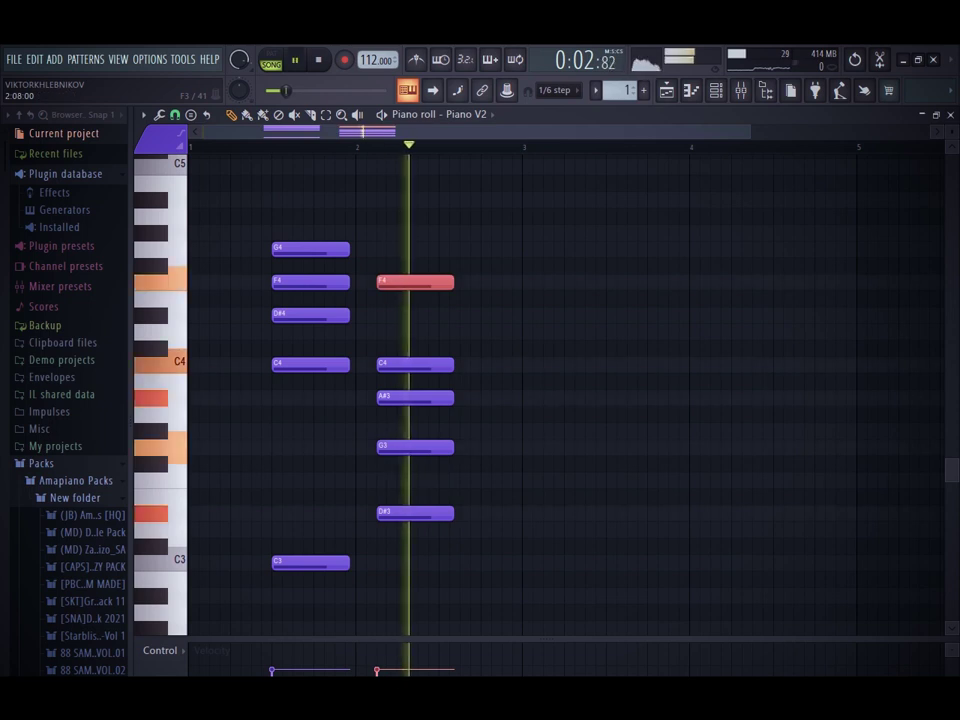
Add a D5 top note to both chords, matching their start and length
left_click(337, 200)
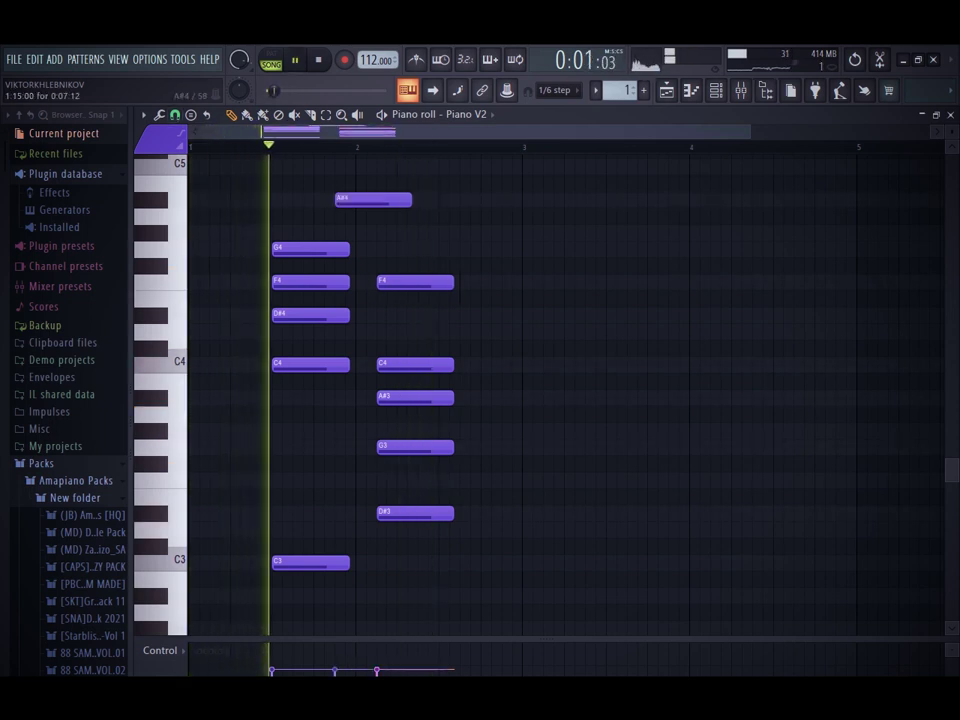
right_click(337, 200)
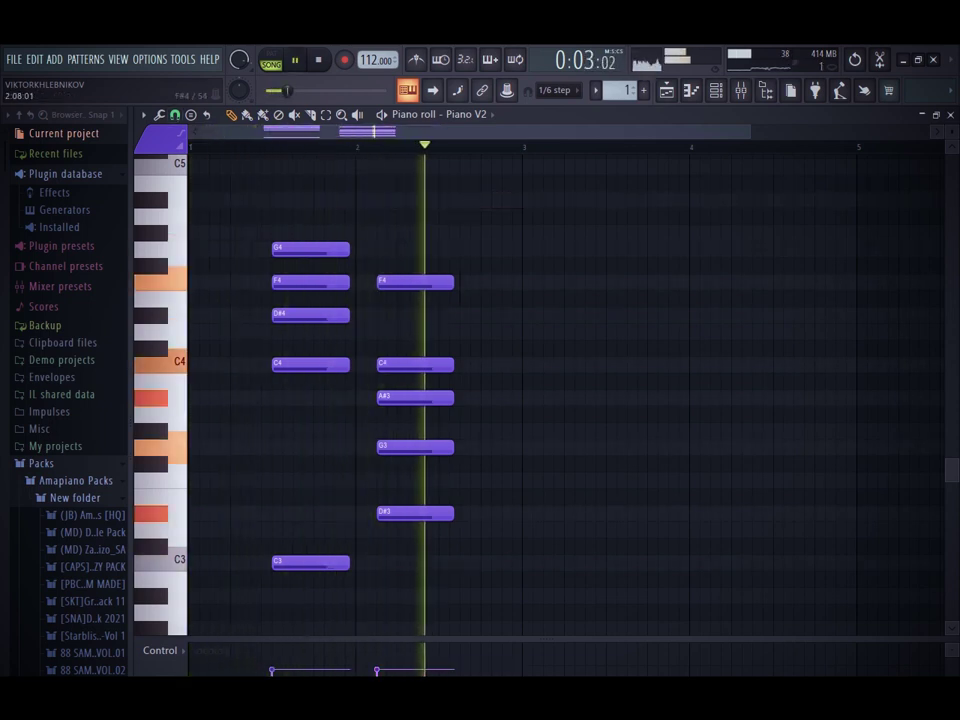
key("space")
left_click_drag(415, 214, 415, 170)
key("space")
key("space")
left_click_drag(298, 186, 277, 170)
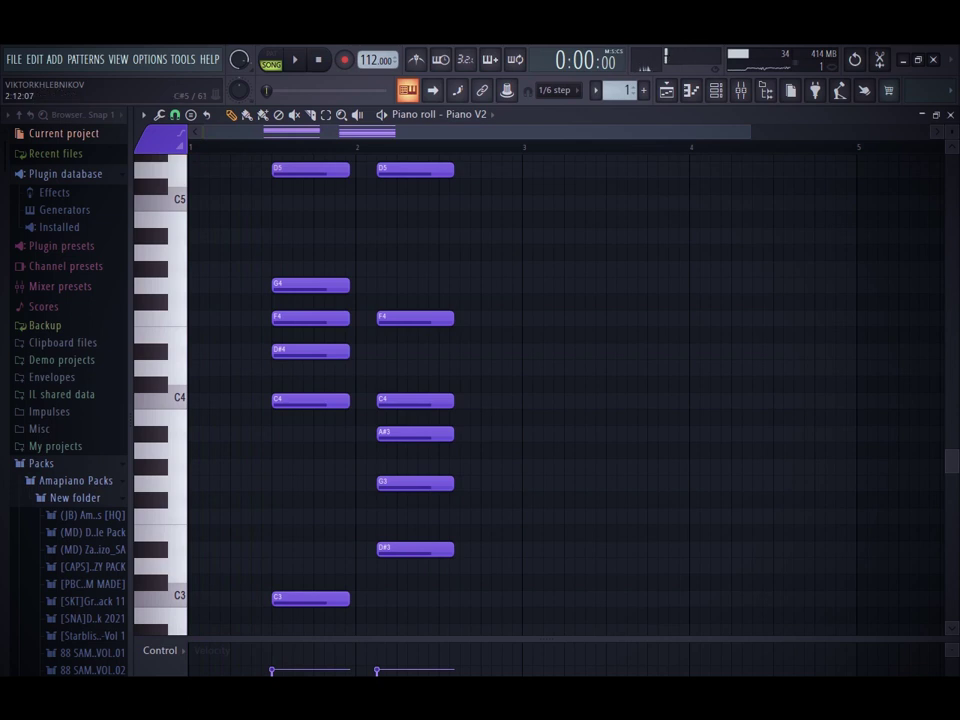
Lower the second chord's top note to C5, clear the stray high note beside it, and play back both chords
left_click(399, 157)
left_click(402, 169)
left_click_drag(402, 169, 402, 204)
key("space")
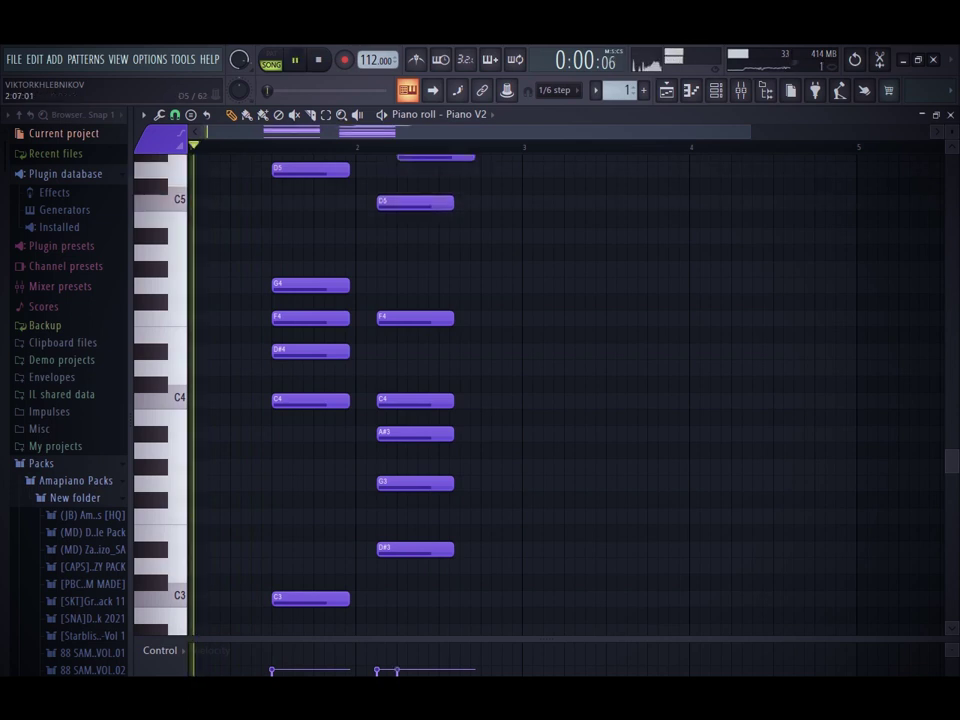
right_click(435, 157)
left_click(475, 206)
right_click(478, 206)
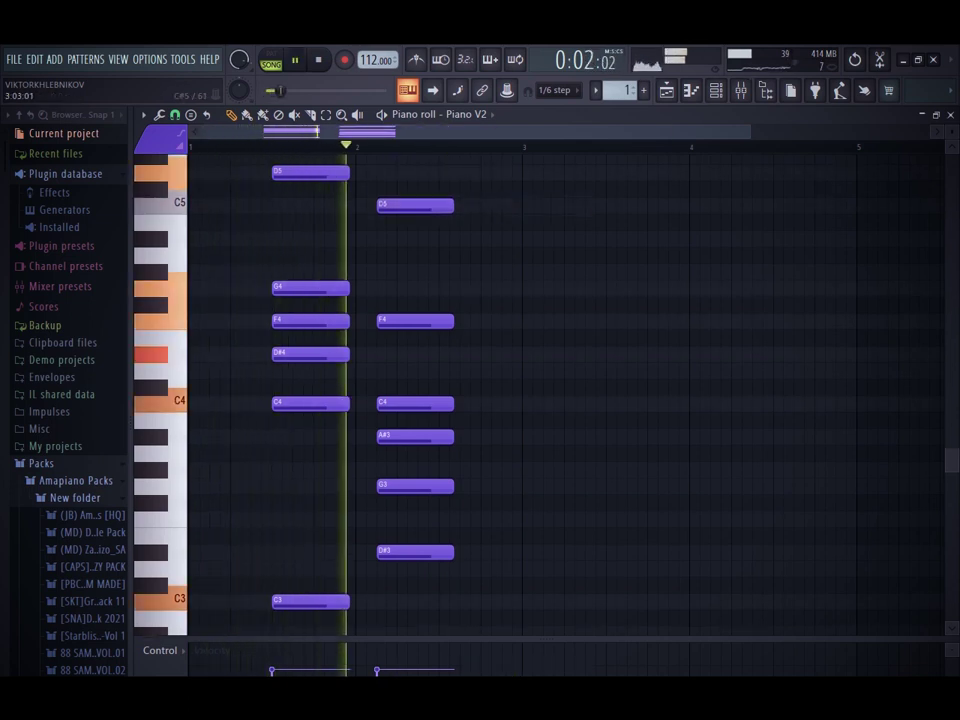
key("space")
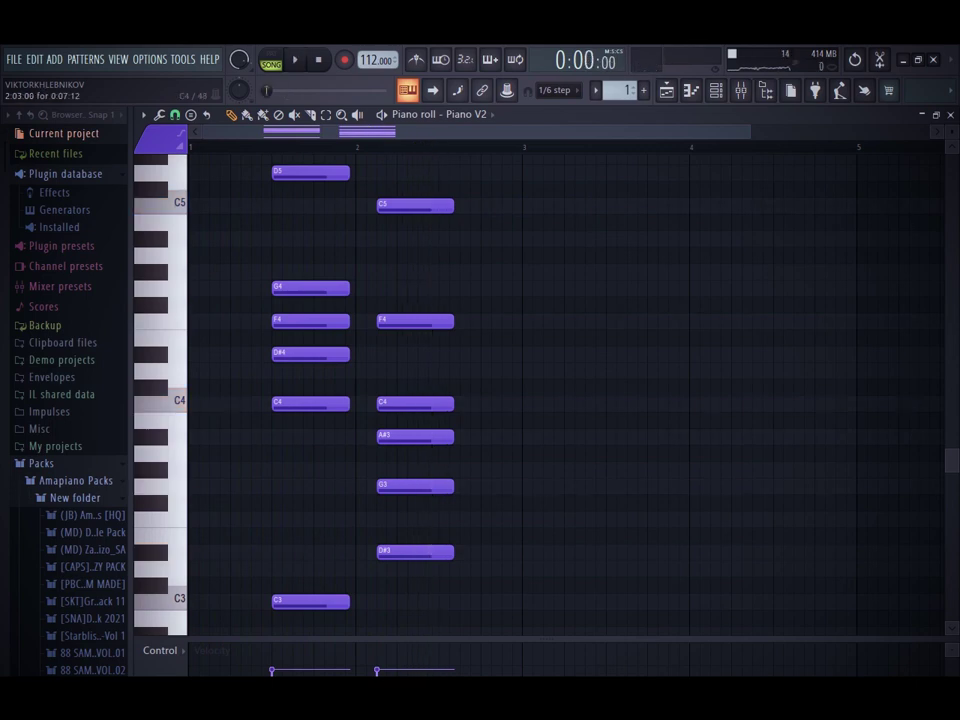
Delete the C4 from the second chord and transpose all notes up two semitones, checking the result by playback
right_click(380, 403)
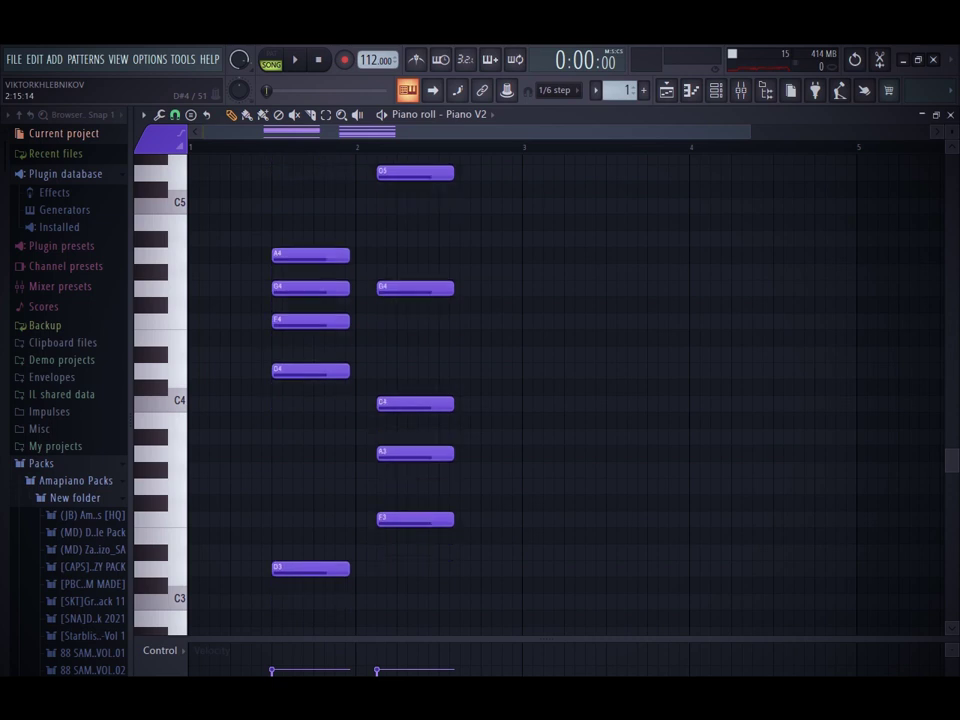
key("space")
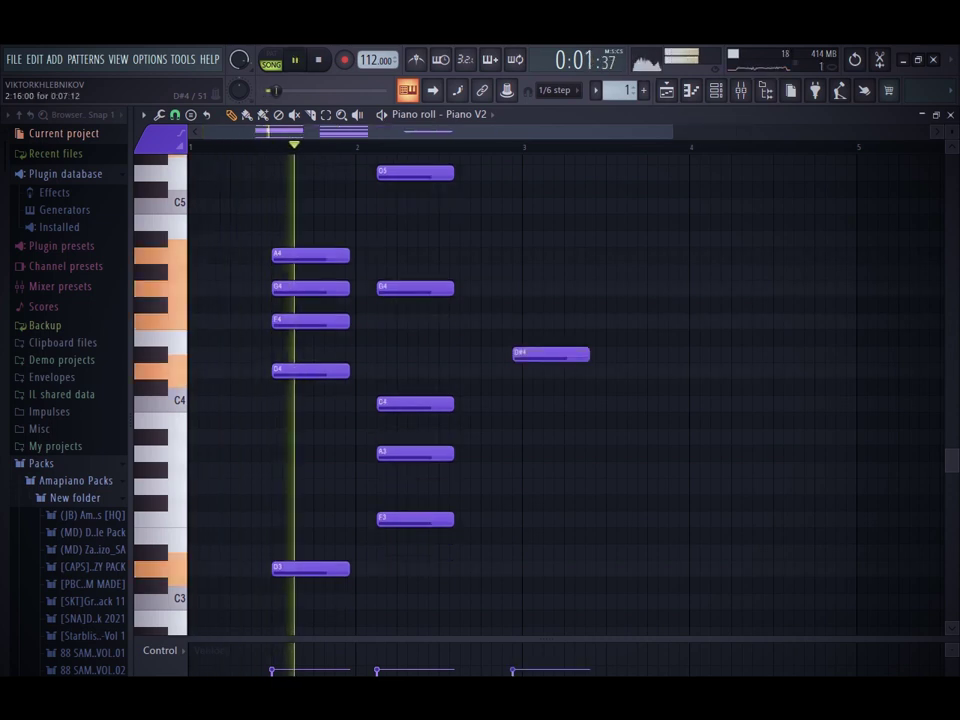
right_click(519, 354)
scroll(519, 354, "up", 3)
scroll(519, 354, "down", 3)
scroll(480, 345, "up", 2)
key("space")
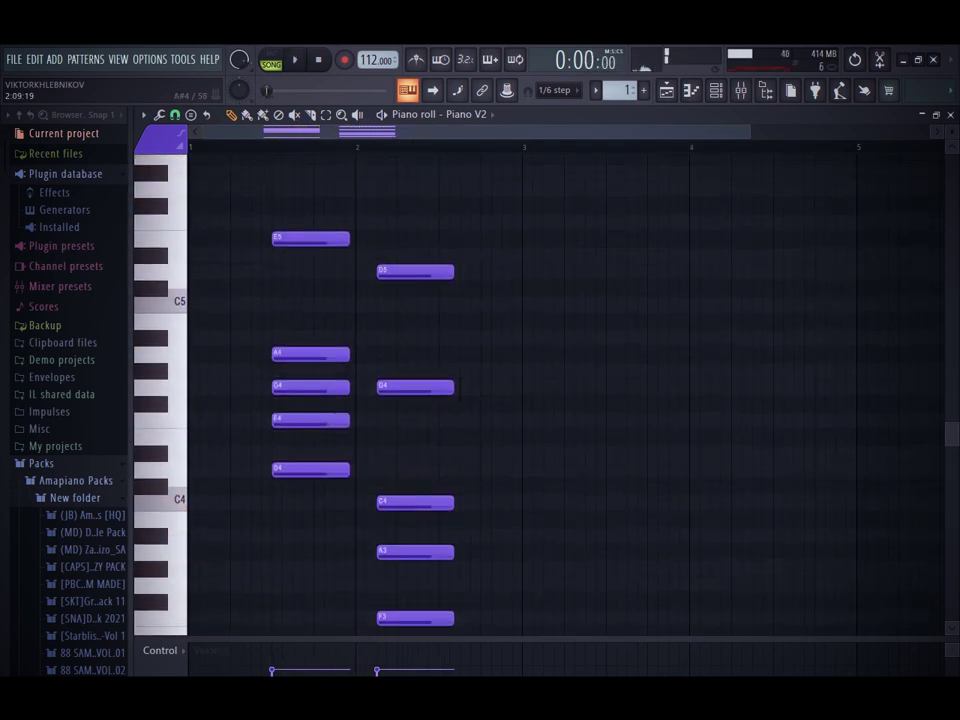
Revoice the second chord by replacing A3 with A#3, raising C4 to D4 and adding an F4
scroll(565, 390, "down", 3)
left_click(411, 519)
left_click(399, 453)
left_click(386, 437)
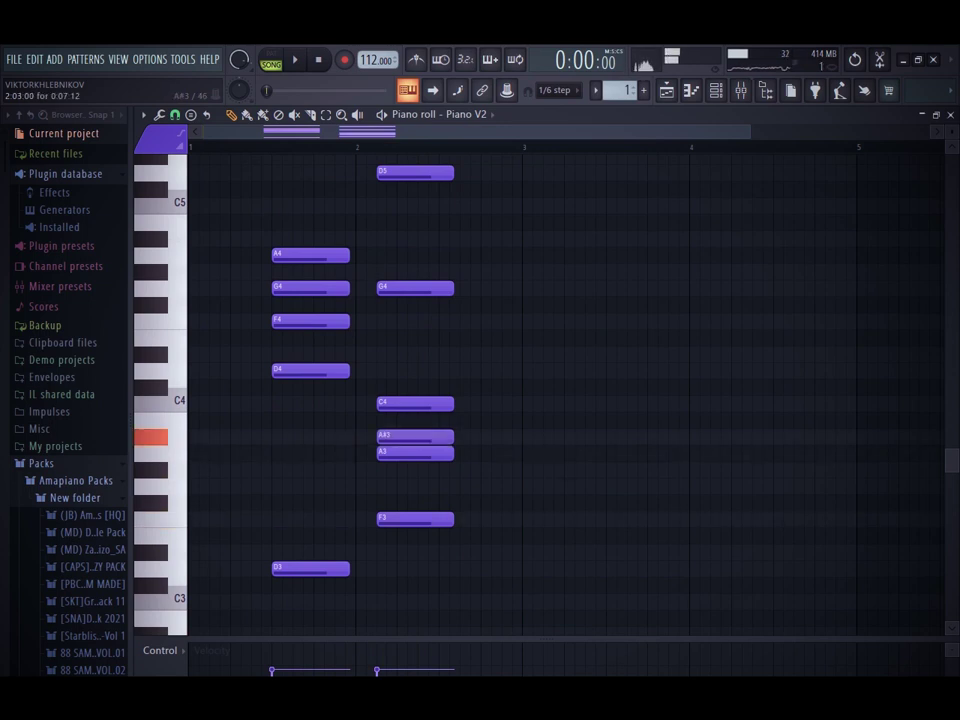
right_click(398, 454)
left_click(398, 404)
left_click_drag(398, 404, 398, 371)
left_click_drag(391, 321, 381, 321)
key("space")
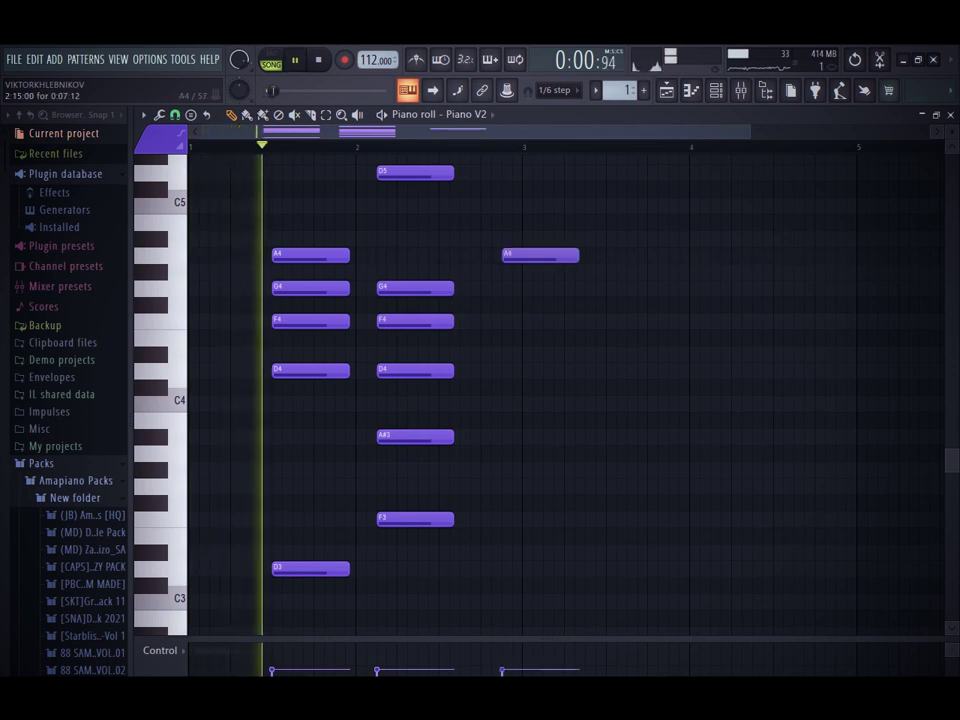
key("space")
Add F5 and E5 melody notes one after the other just before bar 3, checking them by playback
scroll(560, 390, "up", 3)
left_click(484, 256)
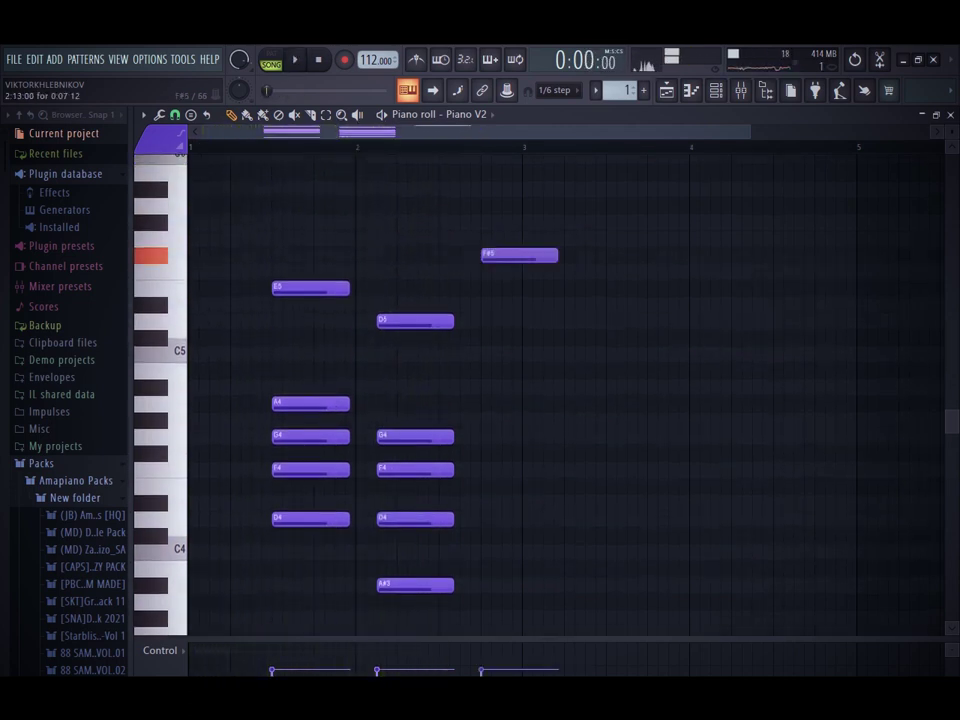
left_click(506, 288)
left_click(433, 221)
key("space")
right_click(433, 222)
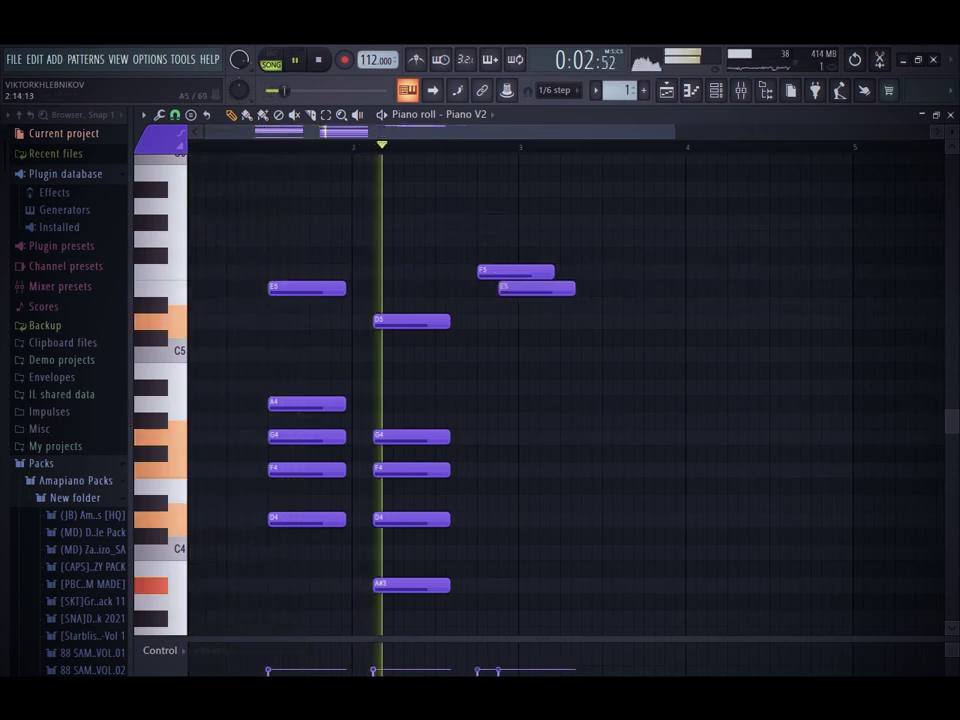
right_click(525, 271)
right_click(525, 288)
key("space")
left_click(506, 271)
mouse_move(506, 271)
left_mouse_down()
mouse_move(485, 271)
mouse_move(516, 303)
mouse_move(516, 288)
left_mouse_up()
Add a C5 melody note shortly after the start of bar 3, following the E5
left_click(548, 338)
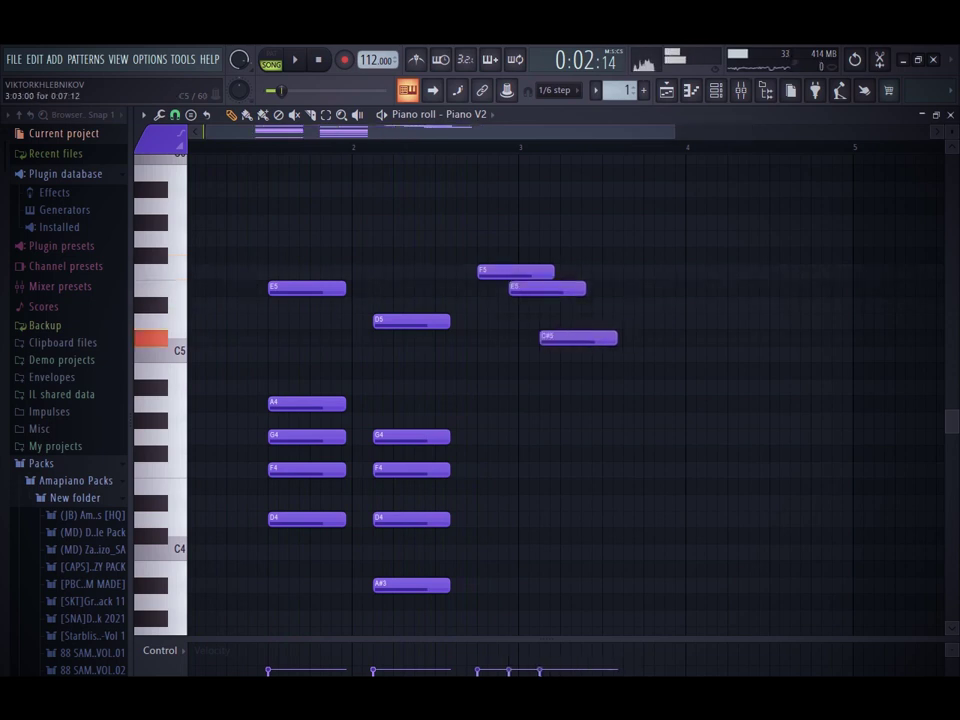
left_click_drag(548, 338, 548, 354)
left_click(579, 304)
right_click(579, 304)
Apply legato to the F5, E5 and C5 melody notes, and shorten the C5 to end at the middle of bar 3
left_click_drag(588, 232, 532, 358, "ctrl")
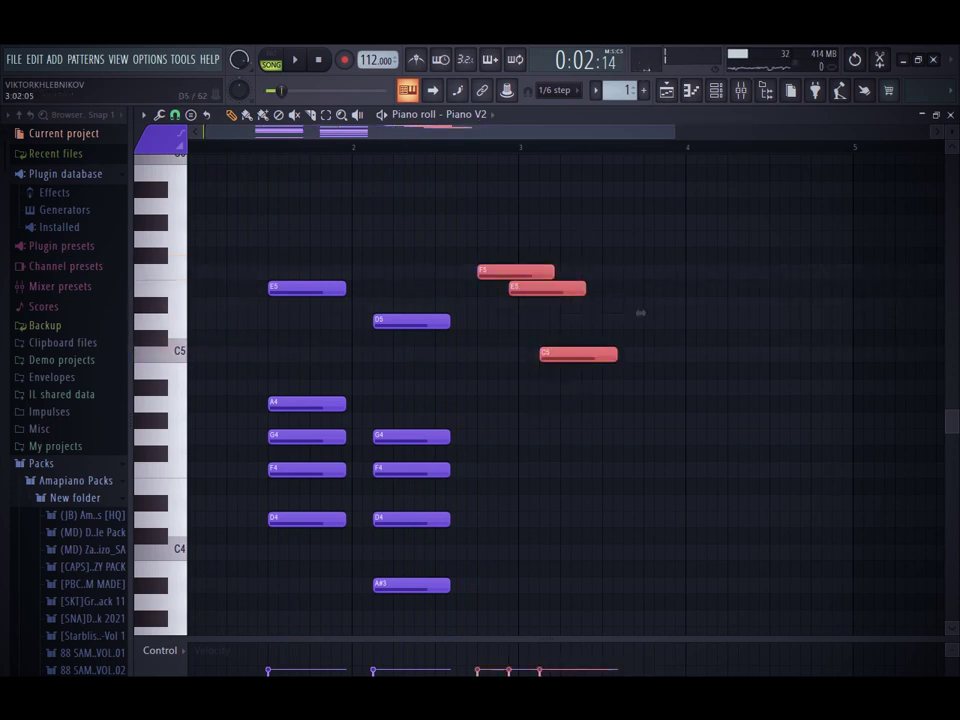
key("ctrl+l")
left_click(524, 189)
right_click(524, 189)
mouse_move(590, 354)
left_mouse_down()
mouse_move(538, 354)
mouse_move(590, 354)
left_mouse_up()
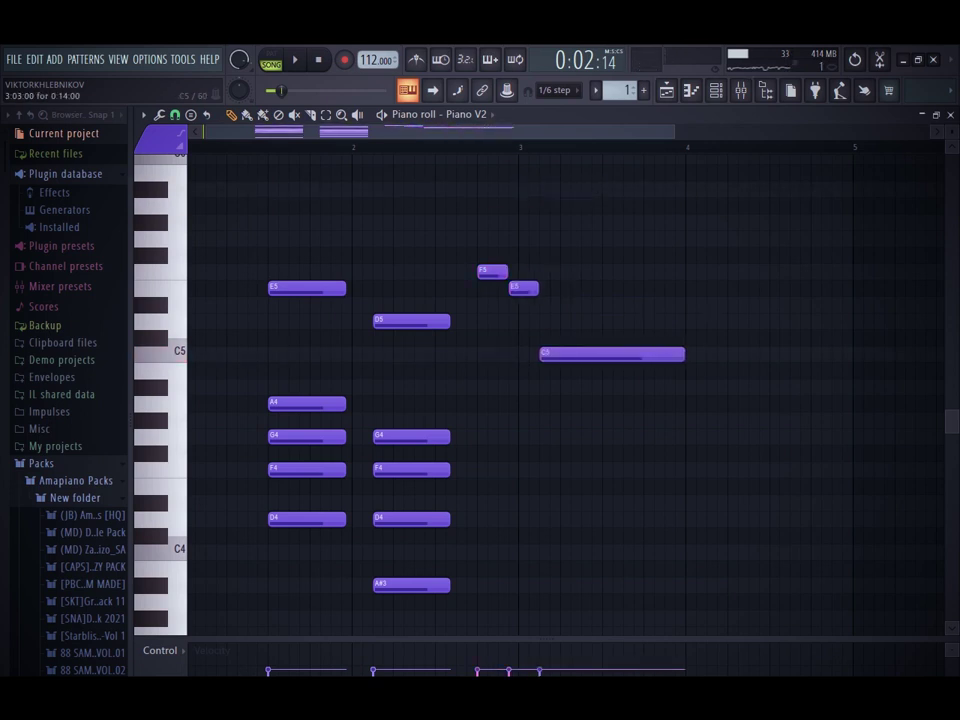
left_click_drag(683, 354, 621, 354)
Duplicate the chords and the F5 and E5 melody notes of bars 1 and 2 into bars 3 and 4
left_click_drag(522, 147, 190, 147)
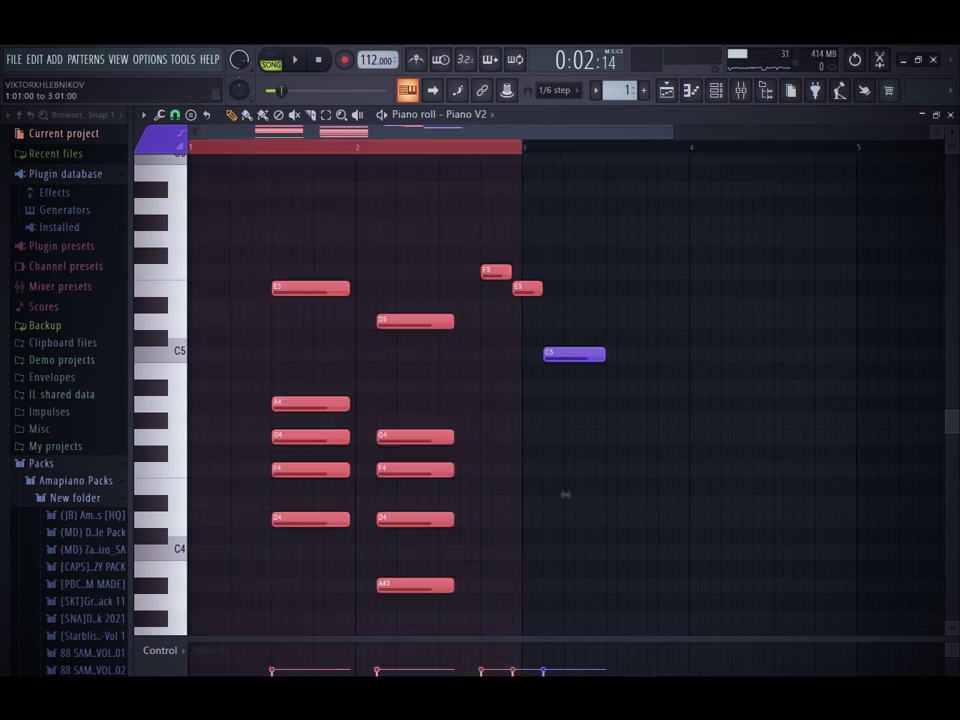
mouse_move(525, 288)
left_mouse_down()
mouse_move(494, 273)
mouse_move(532, 304)
left_mouse_up()
key("ctrl+b")
left_click(765, 385, "ctrl")
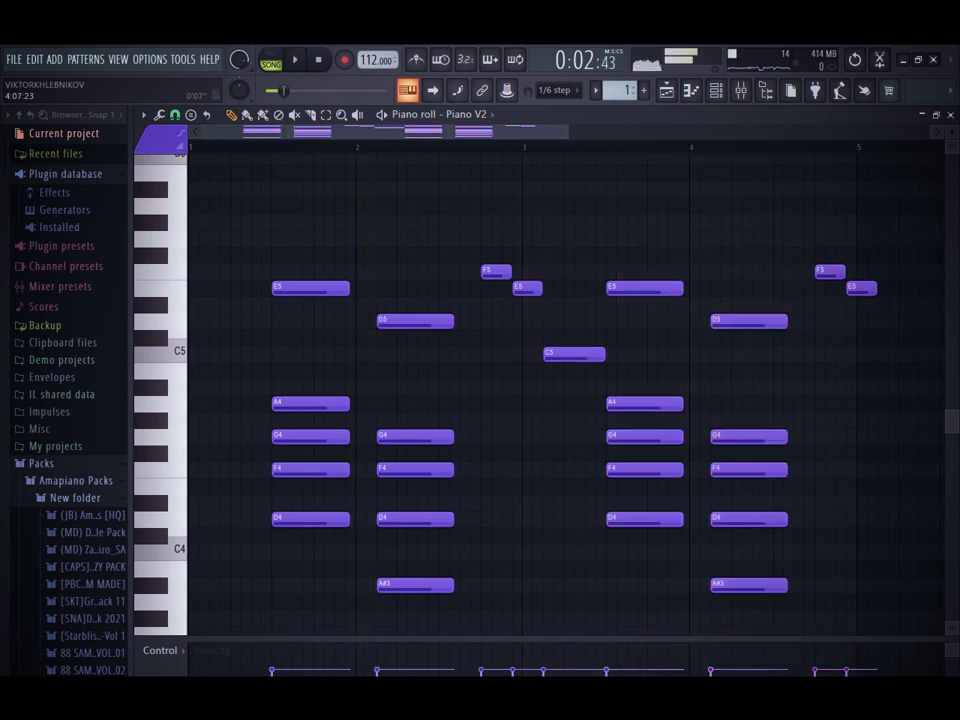
left_click(555, 222)
right_click(560, 222)
Randomize the velocities of all notes and strum the chords
key("alt+r")
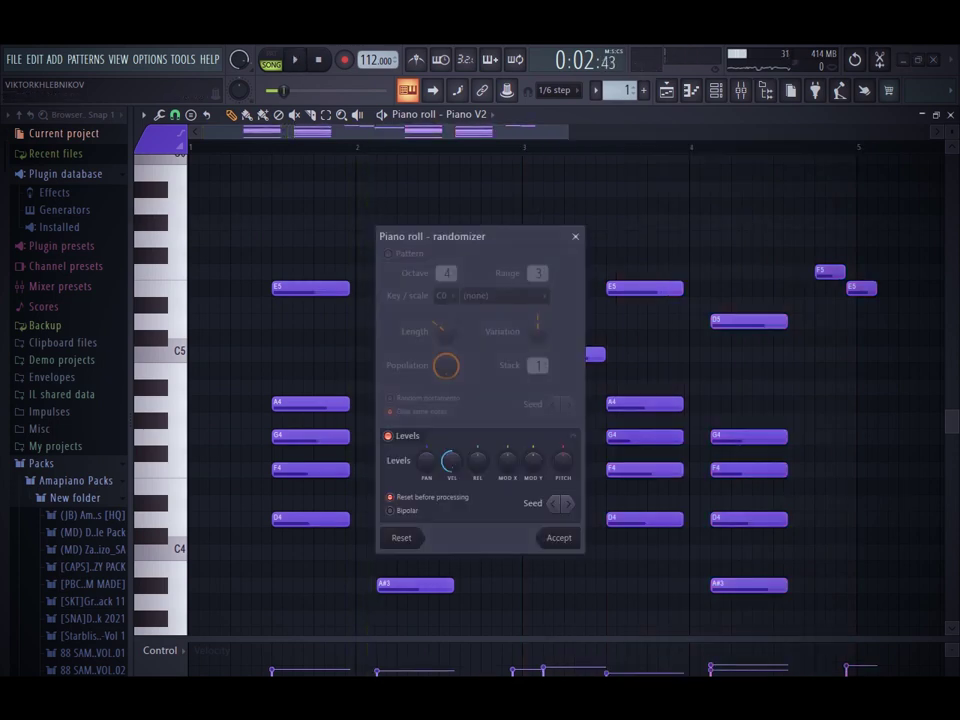
left_click(560, 538)
key("alt+s")
key("Return")
Play back the strummed progression and transpose all its notes up two semitones
key("space")
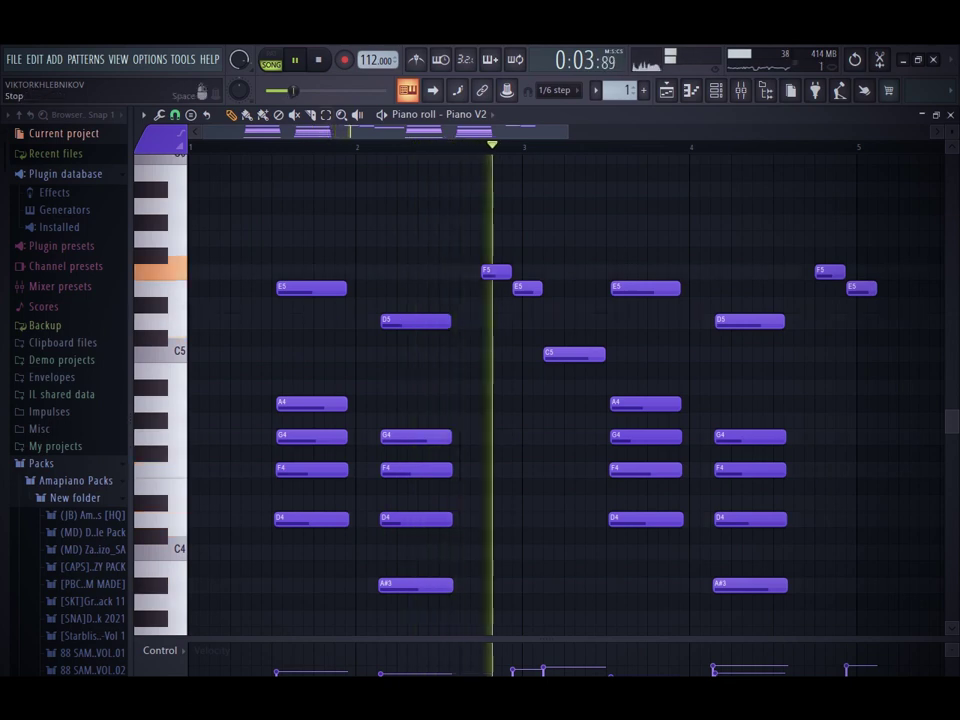
key("space")
key("space")
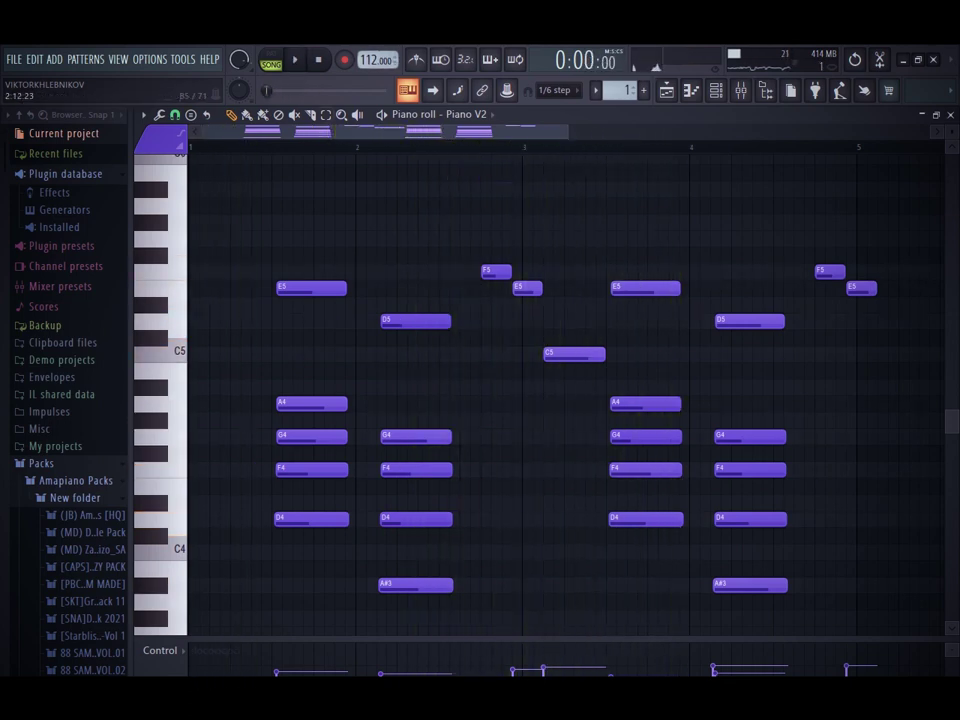
key("Up")
key("Up")
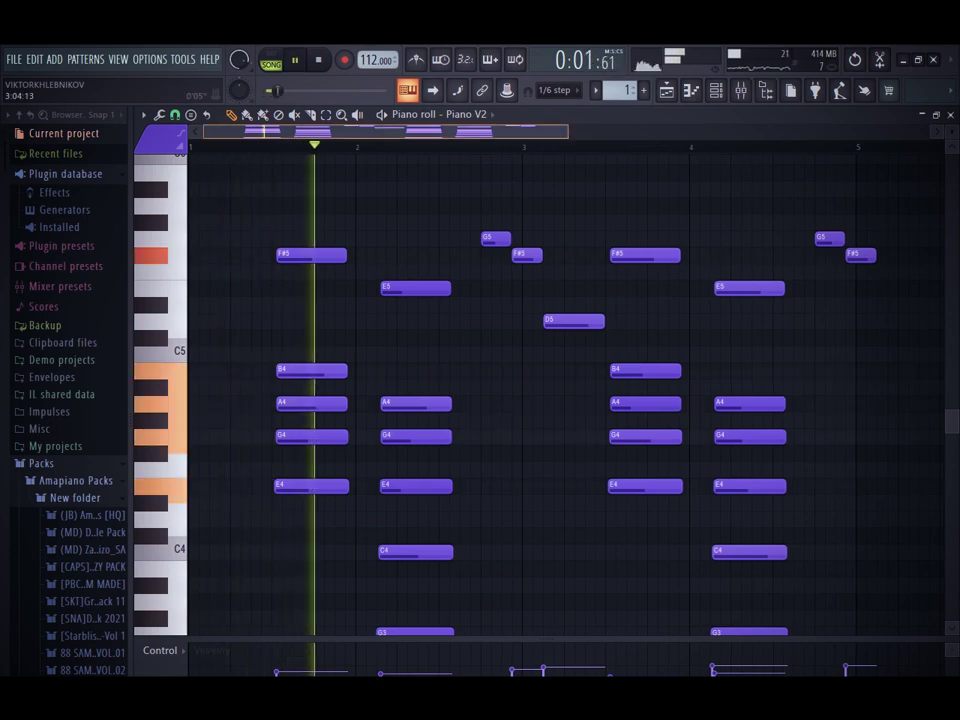
Play back the transposed progression and examine its notes from the melody down to the bass
scroll(560, 304, "down", 3)
left_click(436, 206)
right_click(440, 206)
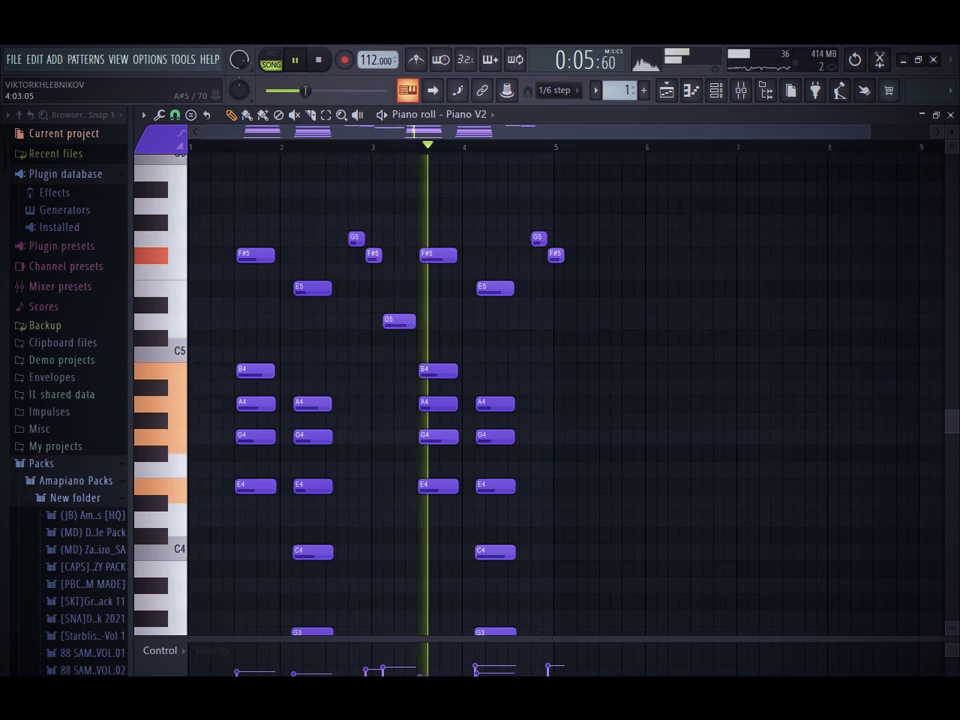
scroll(560, 390, "down", 3)
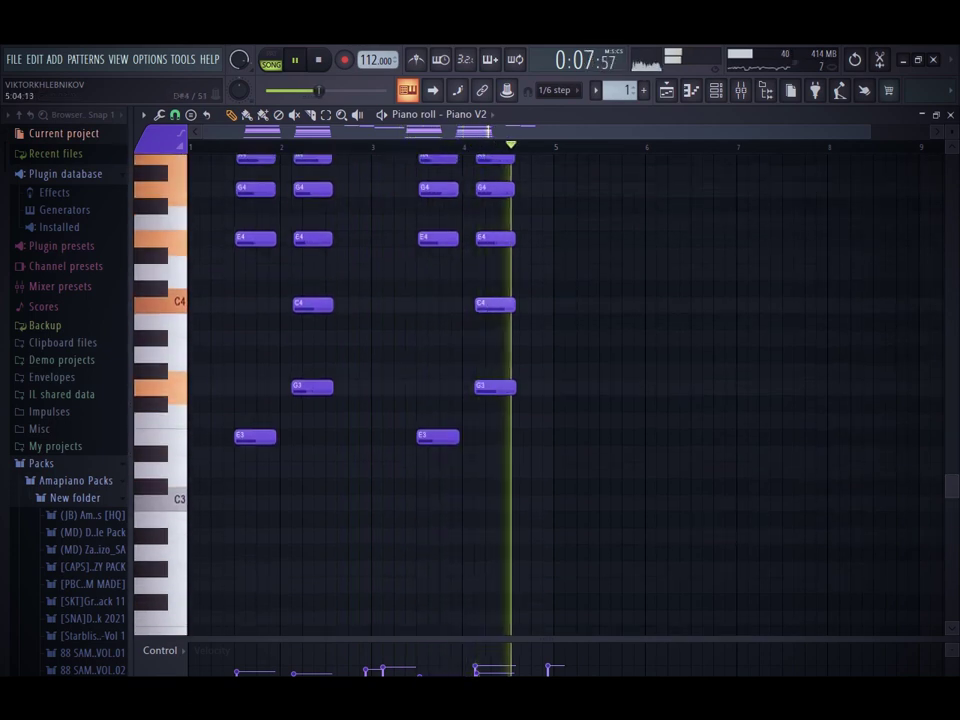
left_click(582, 305)
right_click(590, 305)
scroll(592, 303, "up", 3)
scroll(592, 303, "up", 3)
key("space")
Duplicate the four-bar progression into bars 5 to 8, clear the selection and review all eight bars during playback
key("ctrl+b")
key("ctrl+d")
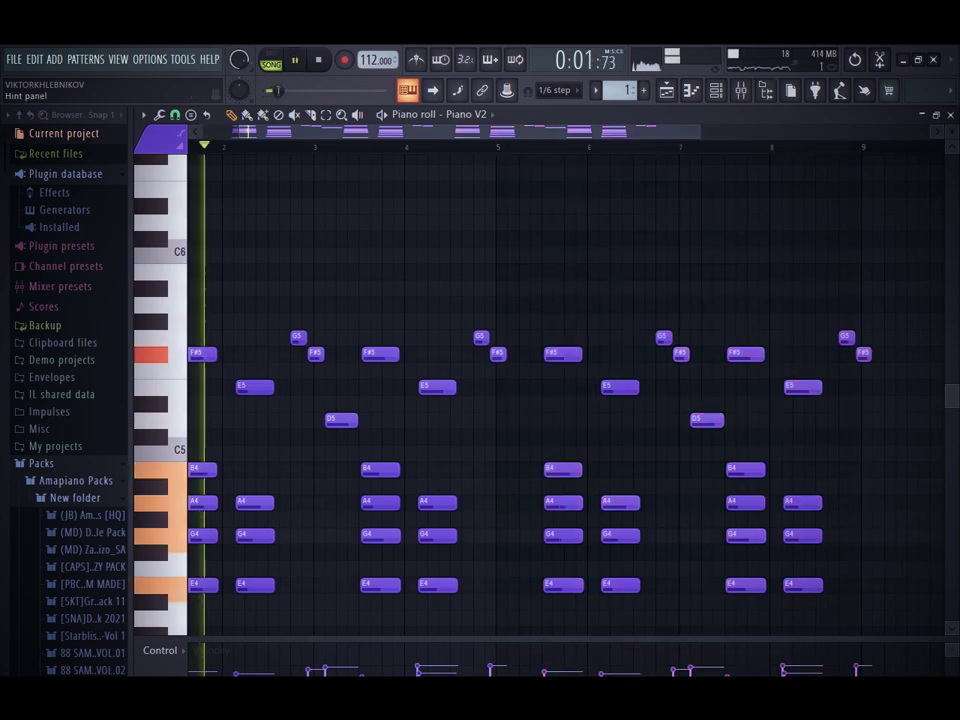
left_click_drag(523, 131, 487, 131)
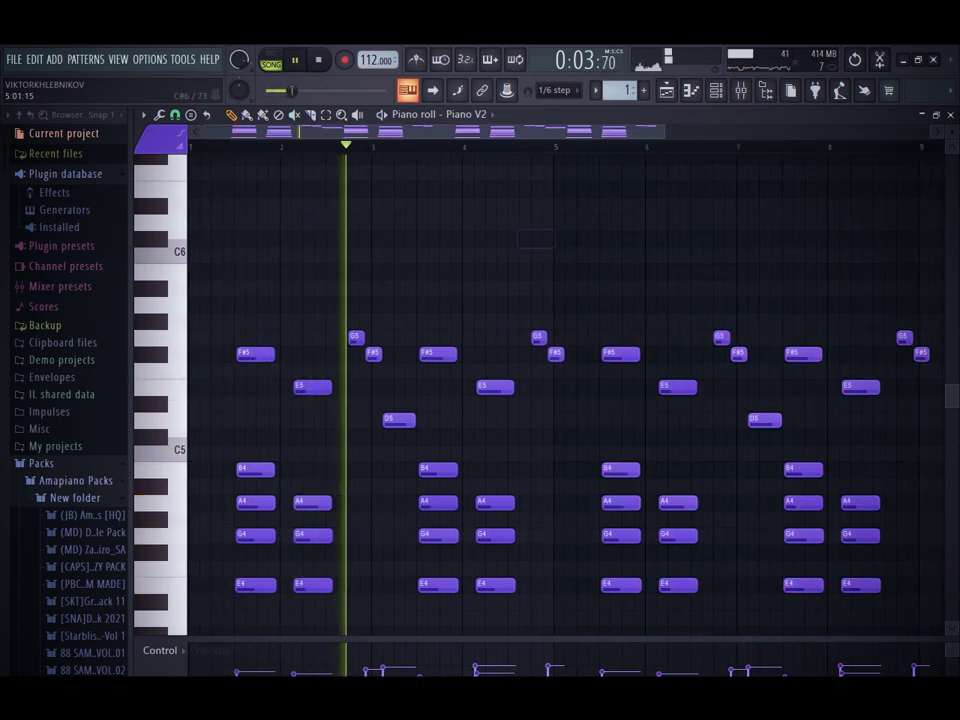
scroll(565, 390, "down", 3)
scroll(565, 390, "down", 3)
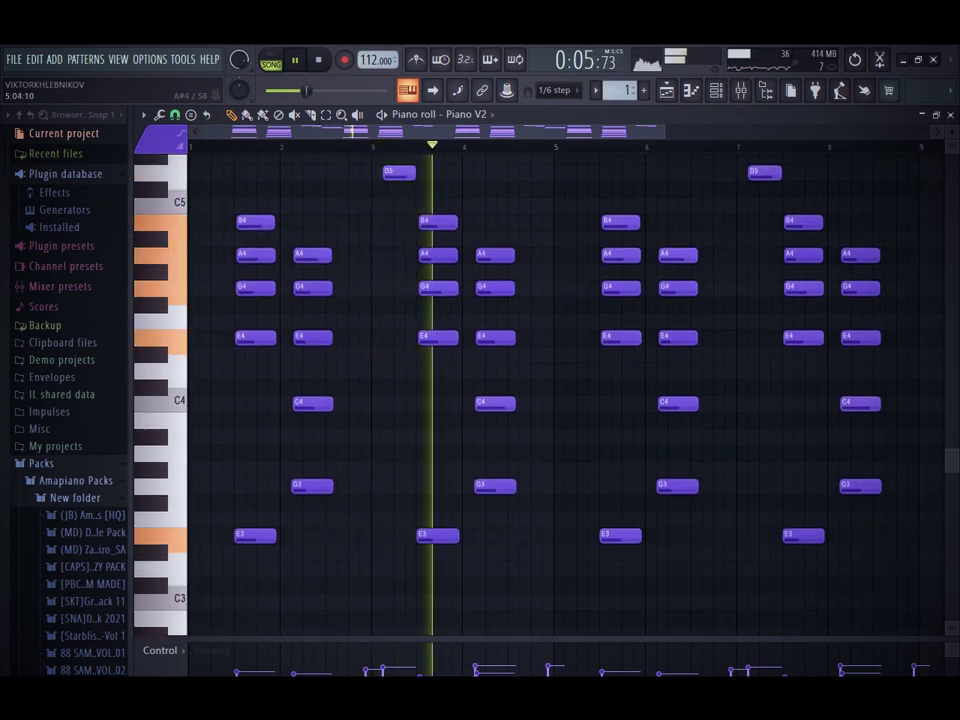
scroll(565, 390, "up", 4)
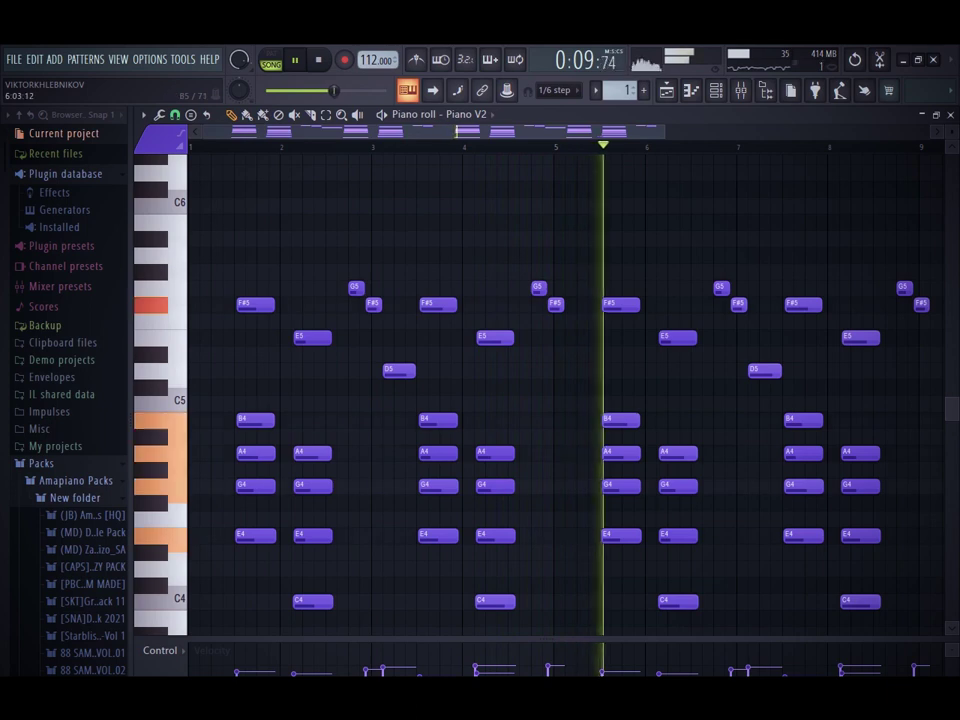
Remove the F#5 from the bar 5 chord and raise the velocity of that chord's A4
key("space")
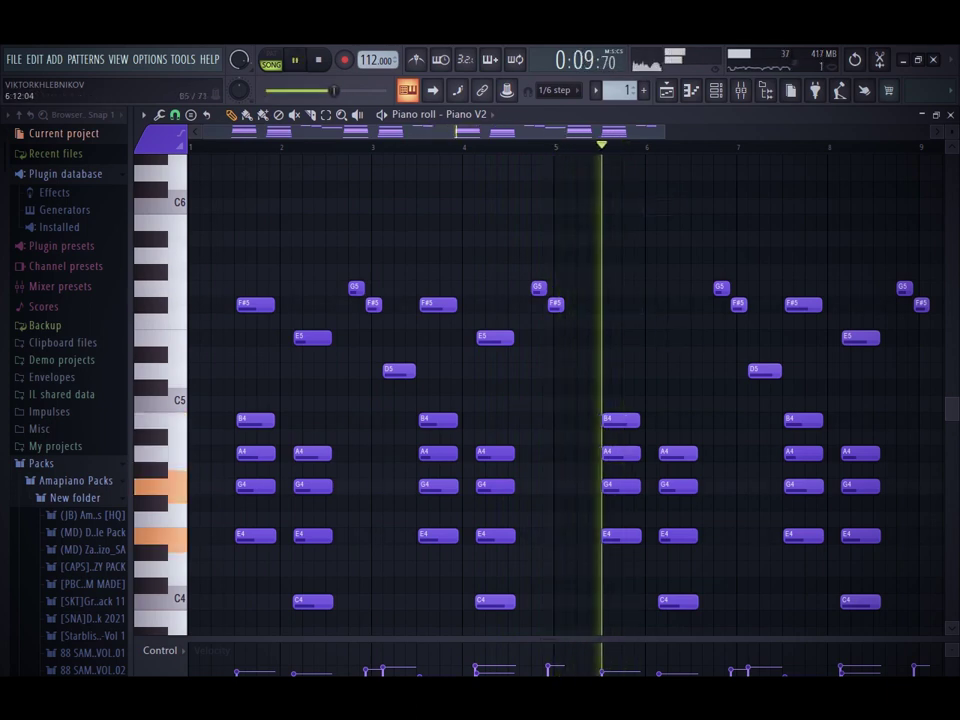
key("space")
left_click(631, 421)
left_click(631, 453)
left_click(631, 453, "ctrl")
left_click_drag(601, 645, 597, 658)
Raise the velocity of the E5 in the bar 6 chord and play back the second half of the progression
left_click(679, 453, "ctrl")
left_click(672, 453)
left_click_drag(670, 420, 663, 338)
right_click(665, 338)
left_click(672, 338, "ctrl")
key("space")
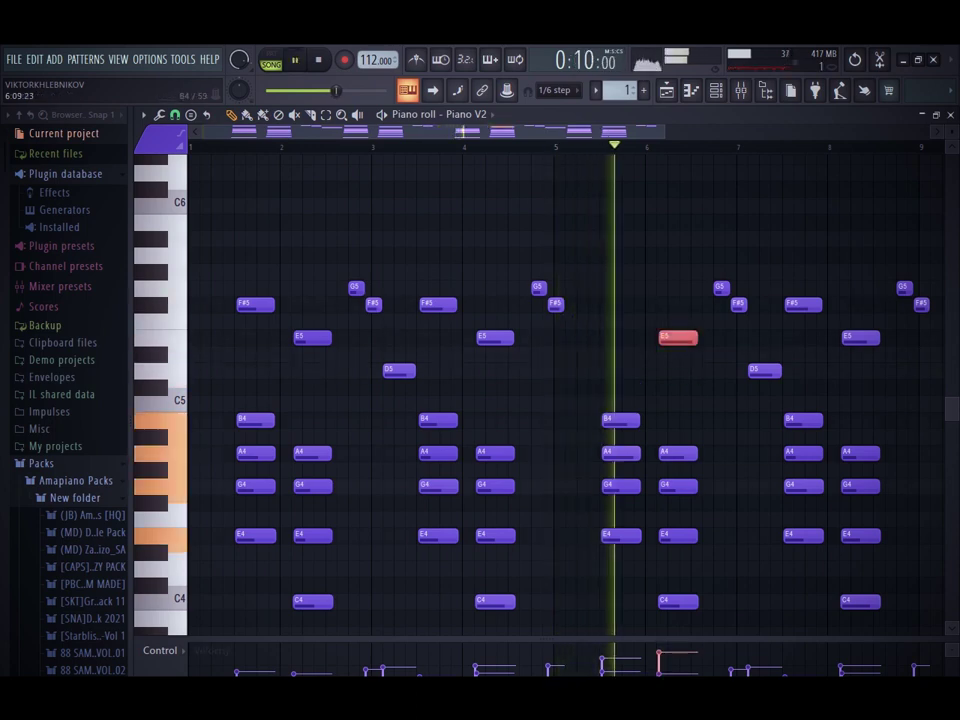
left_click(712, 403)
right_click(712, 403)
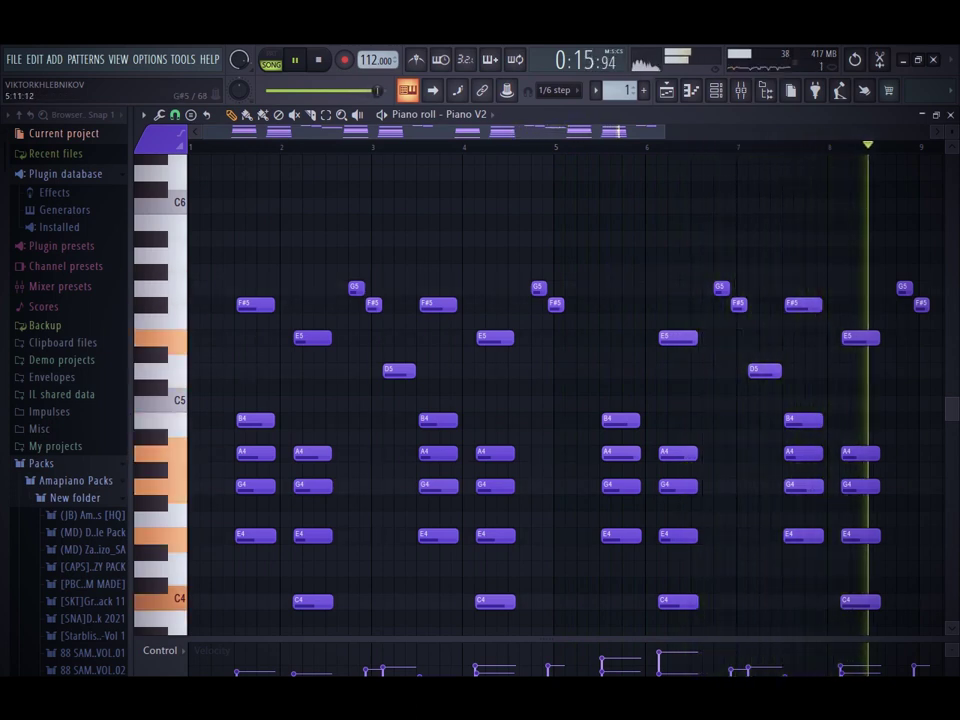
key("space")
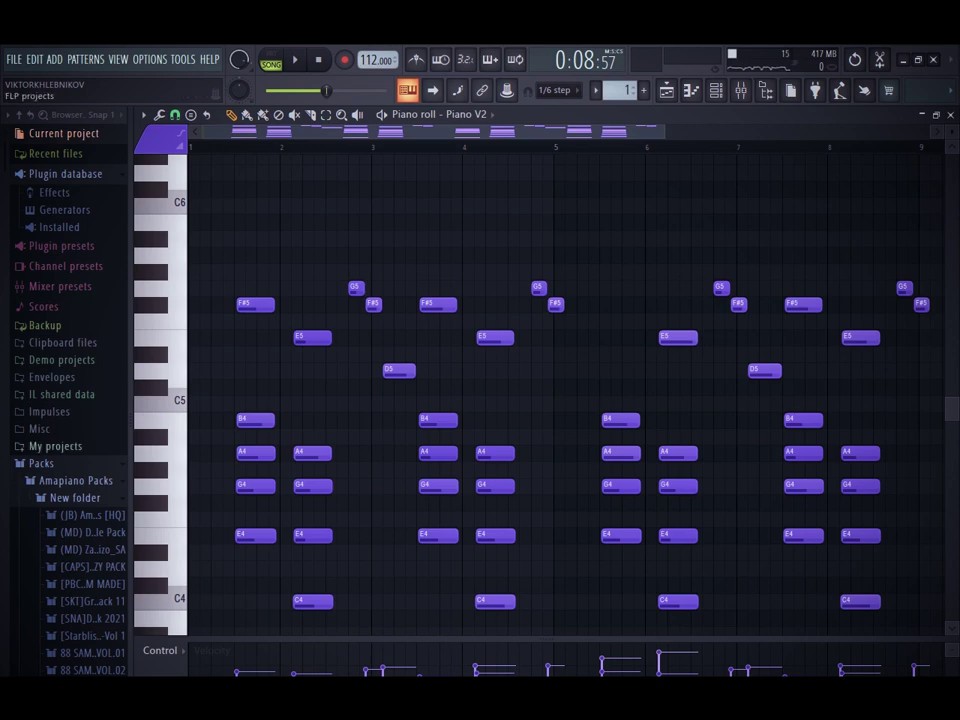
Collapse the Packs folder in the browser
left_click(41, 464)
scroll(313, 354, "down", 5)
scroll(313, 354, "up", 2)
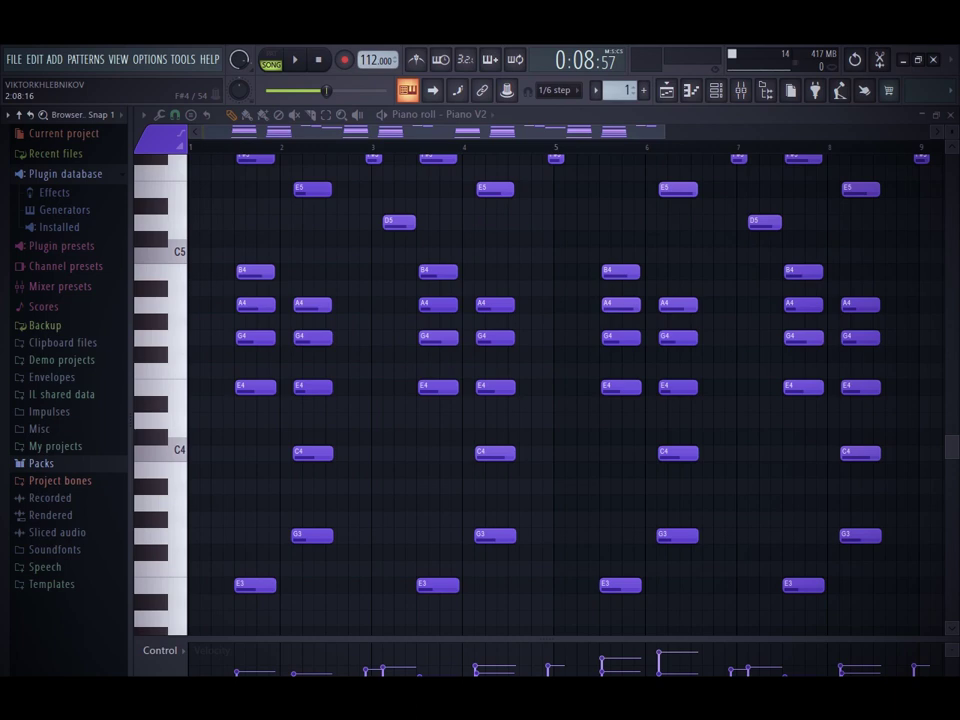
Start exporting the finished progression as a MIDI file
scroll(560, 390, "up", 3)
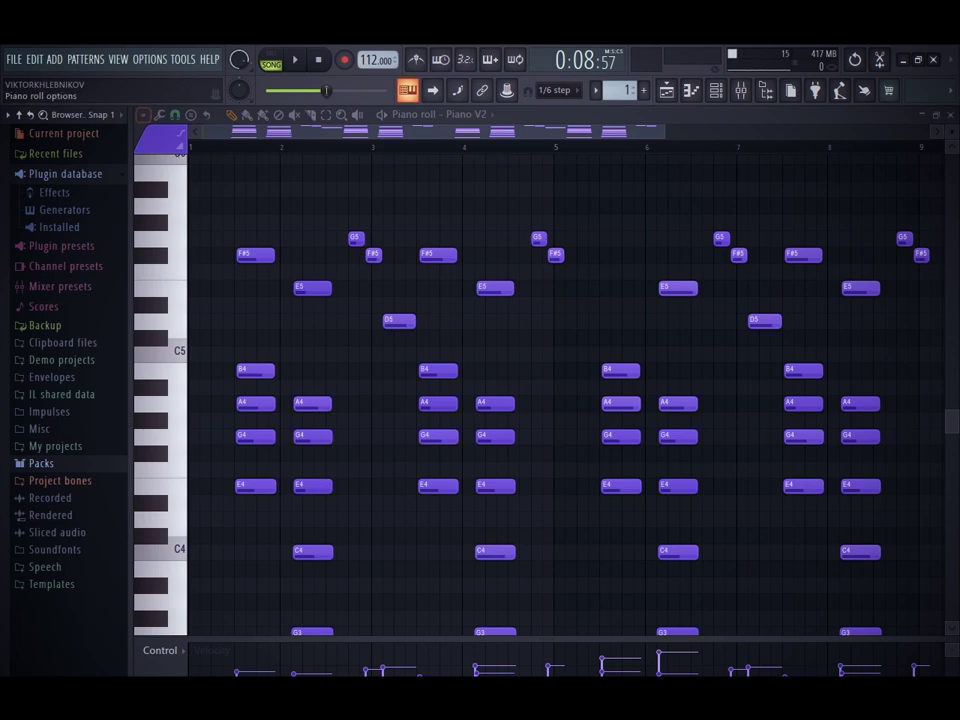
left_click(143, 114)
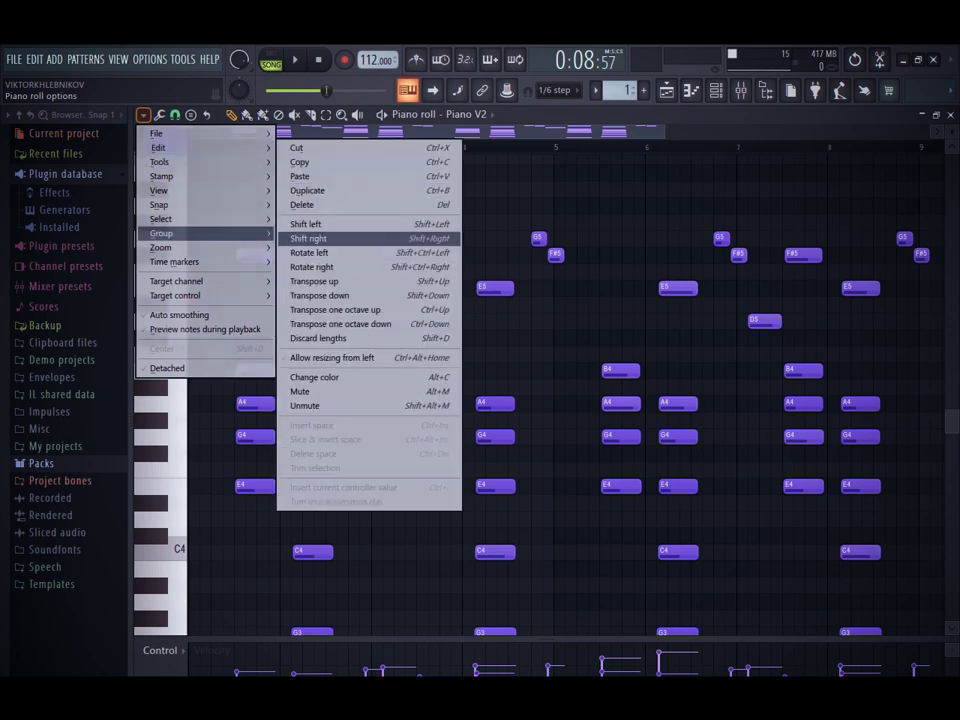
mouse_move(157, 133)
left_click(320, 197)
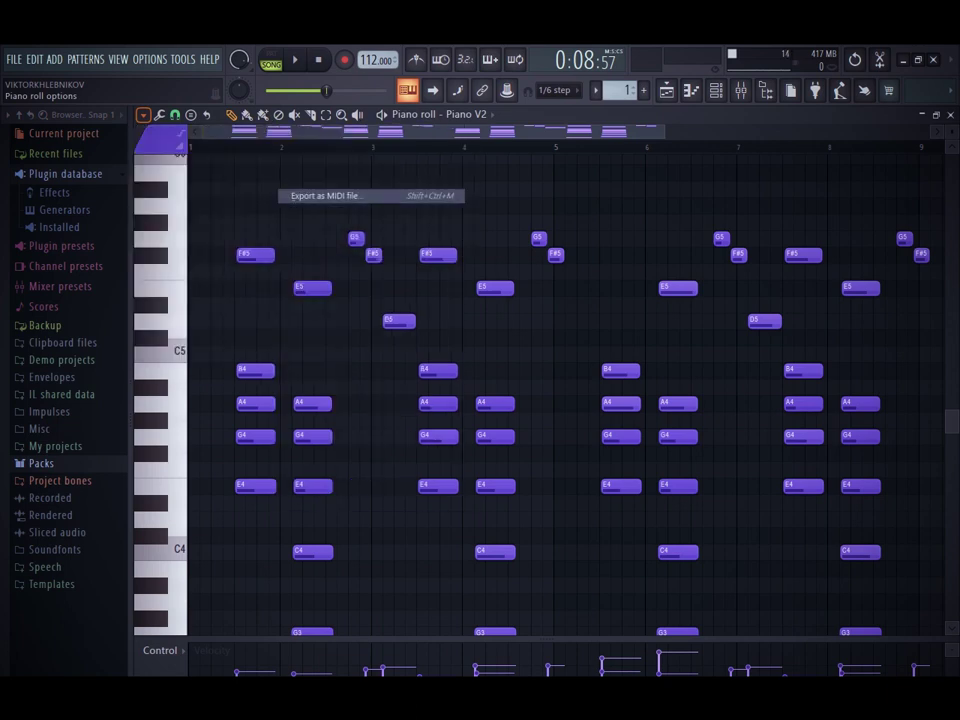